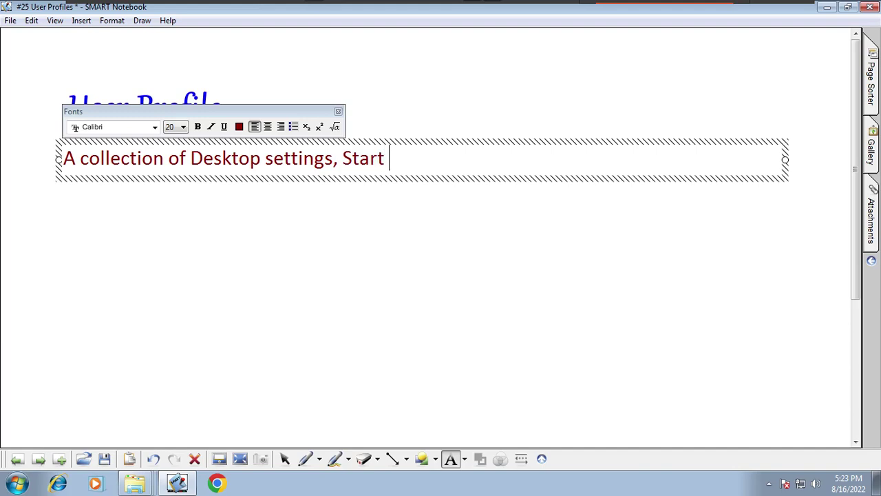
- Complete the red definition so it ends 'and other network settings is known as User Profile.'
{"action": "type", "text": ", "}
{"action": "type", "text": "Ta"}
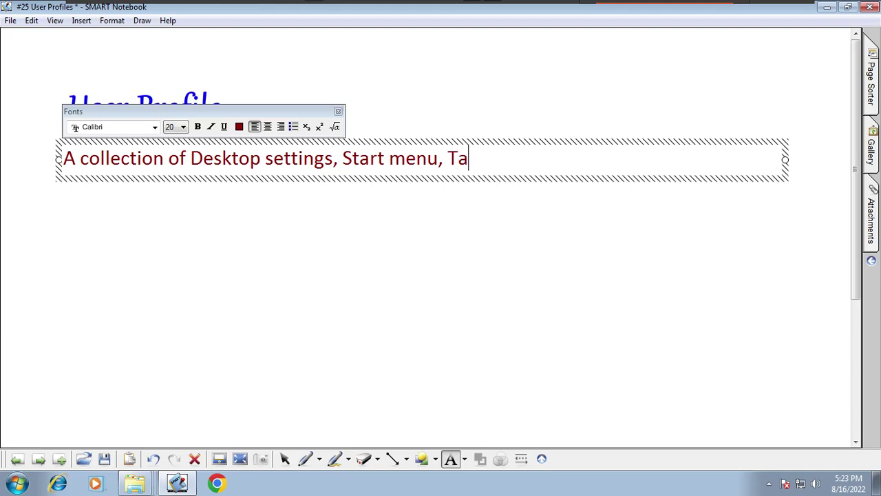
{"action": "type", "text": "sk bar, and "}
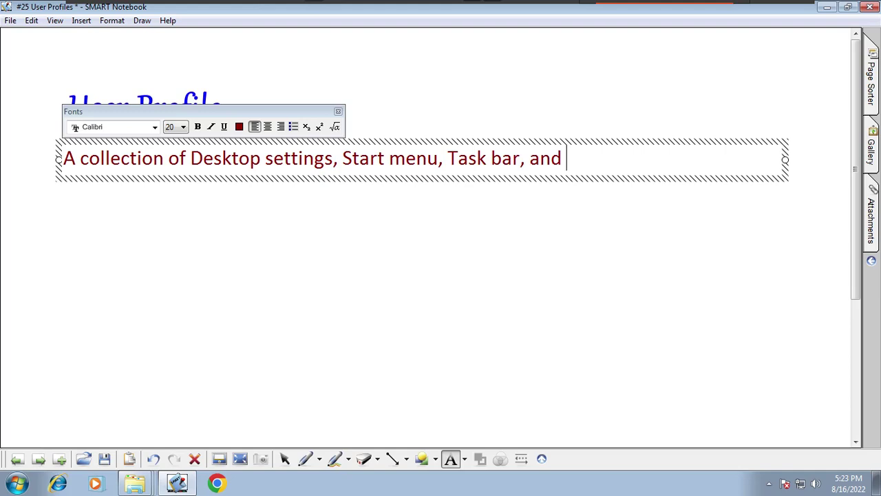
{"action": "type", "text": "other net"}
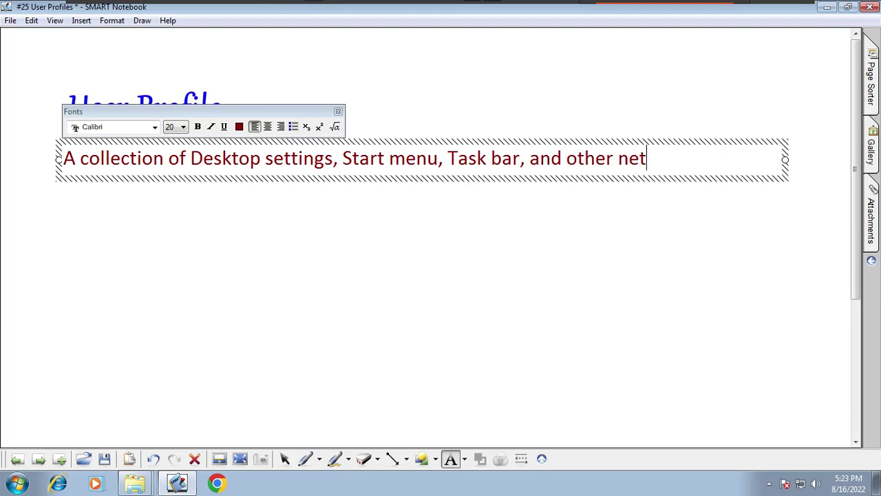
{"action": "type", "text": "work se"}
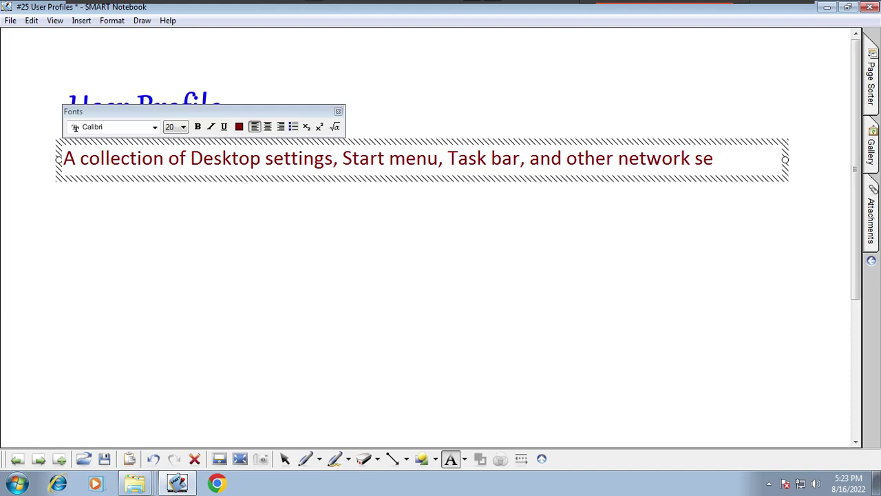
{"action": "type", "text": "r"}
{"action": "type", "text": "tting"}
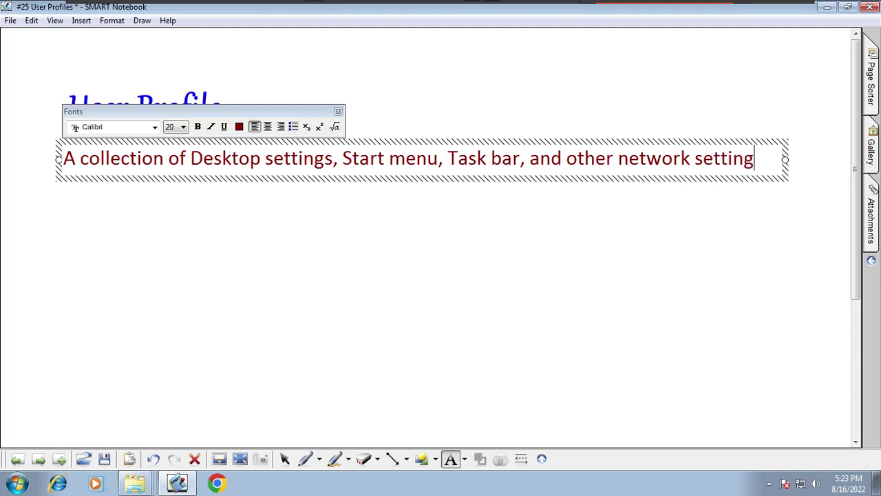
{"action": "type", "text": "s is"}
{"action": "key", "text": "BackSpace"}
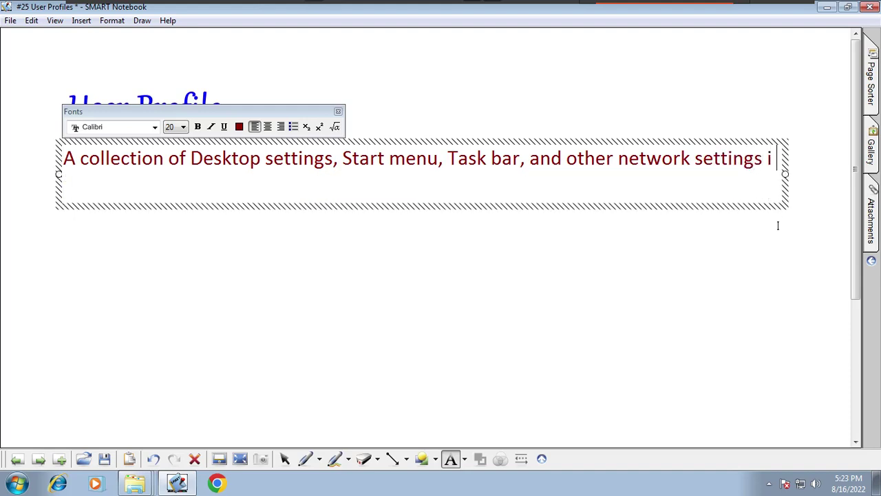
{"action": "type", "text": "s know"}
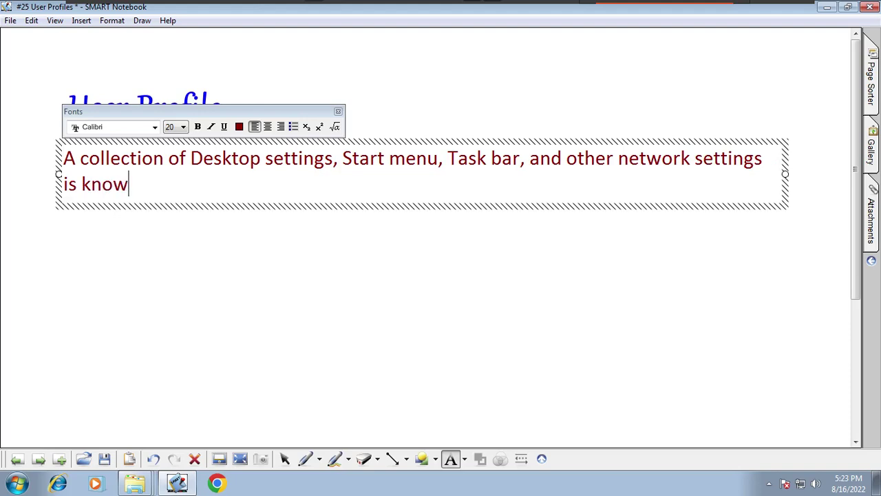
{"action": "type", "text": "n as User Profile/"}
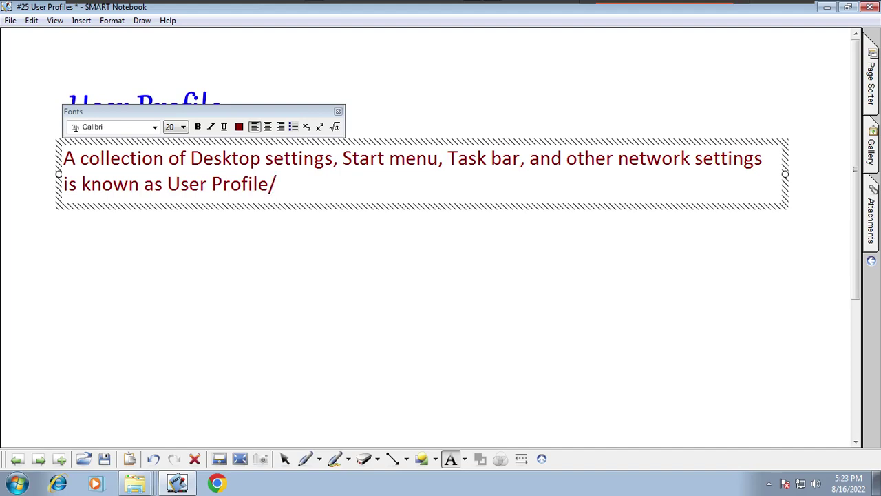
{"action": "key", "text": "BackSpace"}
{"action": "type", "text": "."}
{"action": "left_click", "coordinate": [186, 311]}
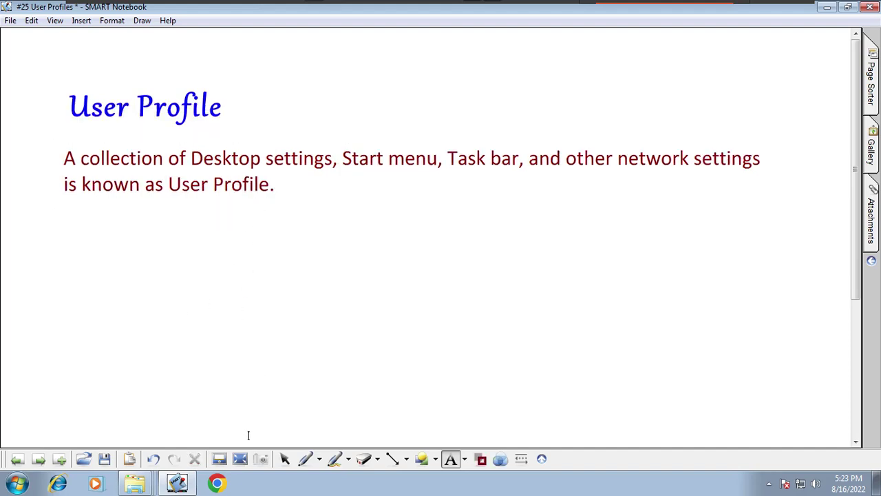
- Widen the definition text box and nudge it slightly lower on the page
{"action": "left_click", "coordinate": [285, 458]}
{"action": "left_click", "coordinate": [340, 168]}
{"action": "left_click_drag", "start_coordinate": [795, 212], "coordinate": [812, 216]}
{"action": "left_click_drag", "start_coordinate": [531, 186], "coordinate": [533, 197]}
{"action": "left_click", "coordinate": [436, 340]}
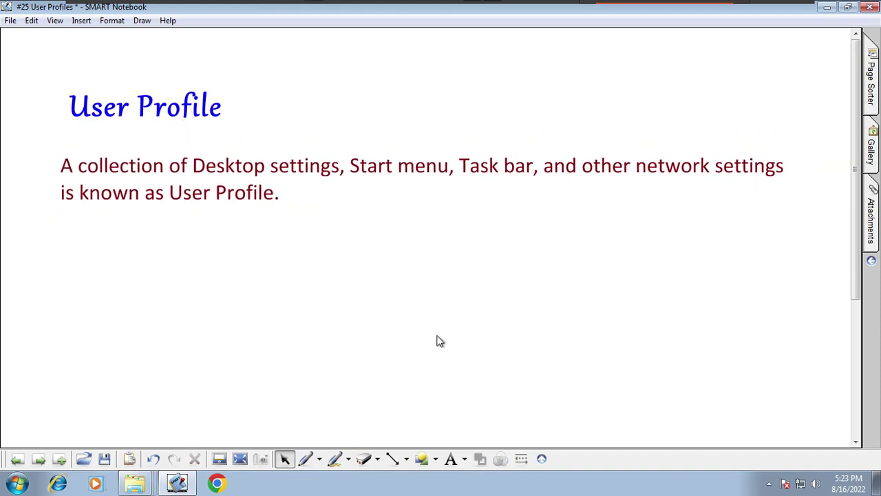
- Handwrite a blue '(2x)' note with a downward arrow, then pick the Eraser to clear it
{"action": "left_click", "coordinate": [319, 459]}
{"action": "left_click", "coordinate": [396, 272]}
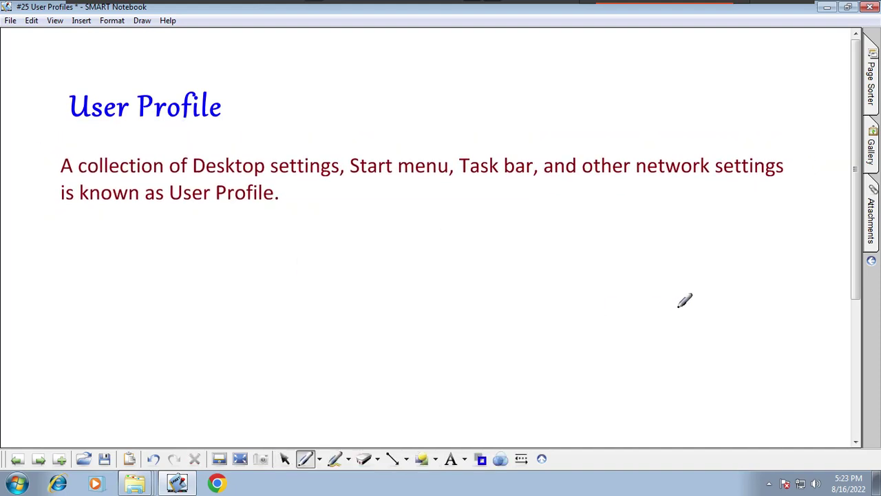
{"action": "mouse_move", "coordinate": [671, 304]}
{"action": "left_mouse_down"}
{"action": "mouse_move", "coordinate": [672, 315]}
{"action": "mouse_move", "coordinate": [693, 318]}
{"action": "mouse_move", "coordinate": [665, 334]}
{"action": "left_mouse_up"}
{"action": "left_click_drag", "start_coordinate": [713, 288], "coordinate": [713, 330]}
{"action": "left_click_drag", "start_coordinate": [788, 305], "coordinate": [793, 388]}
{"action": "left_click_drag", "start_coordinate": [780, 371], "coordinate": [805, 368]}
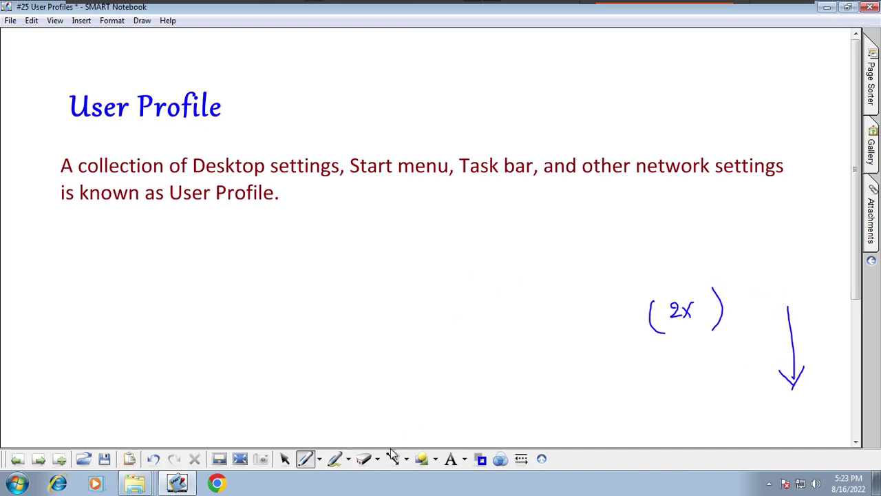
{"action": "left_click", "coordinate": [364, 459]}
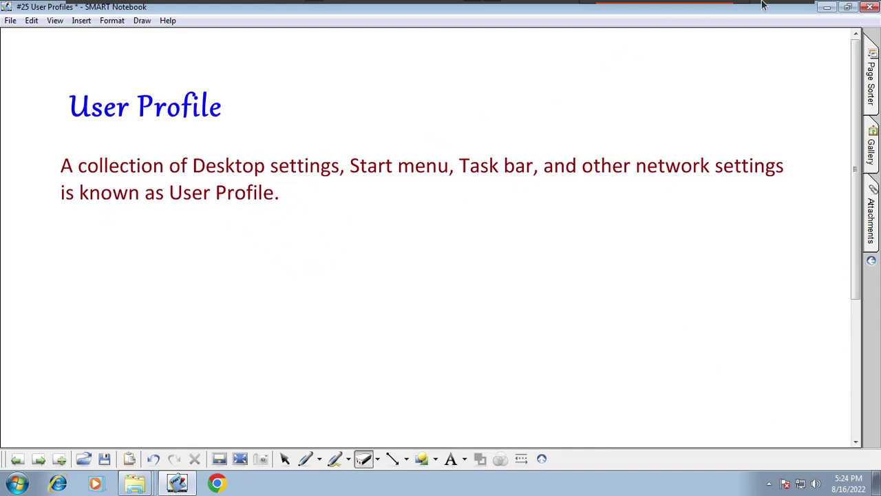
- Leave the full-screen VMware guest and bring up Remmina's Quick Connect session showing Hyper-V Manager
{"action": "mouse_move", "coordinate": [762, 8]}
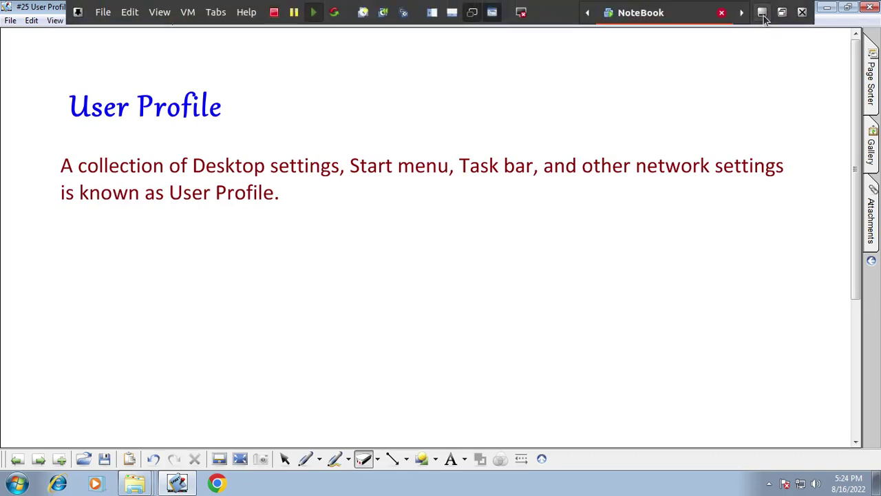
{"action": "left_click", "coordinate": [763, 14]}
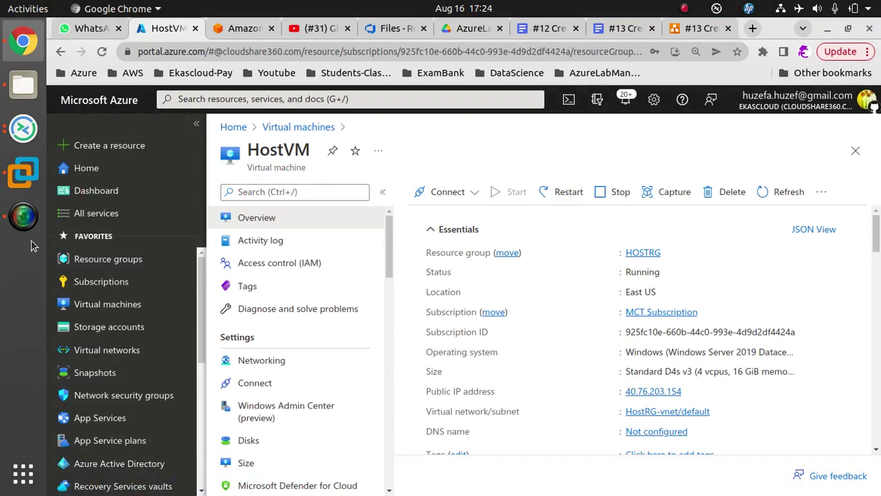
{"action": "left_click", "coordinate": [754, 30]}
{"action": "left_click", "coordinate": [23, 128]}
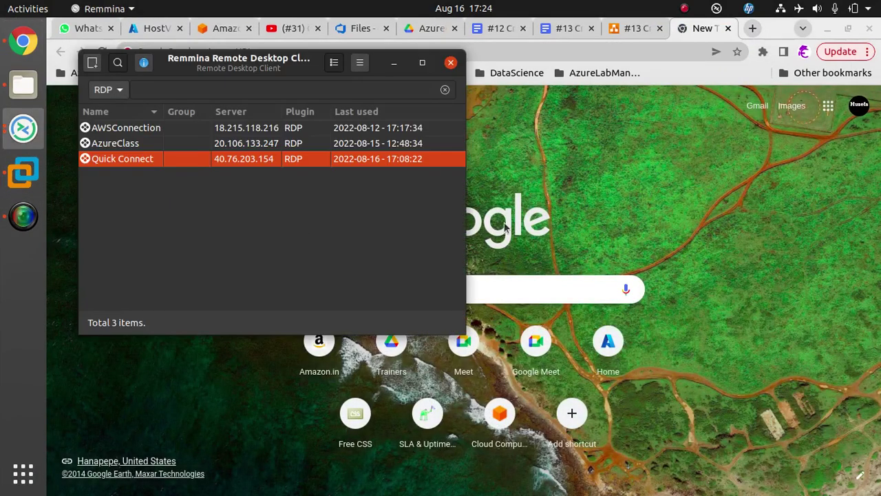
{"action": "left_click", "coordinate": [25, 131]}
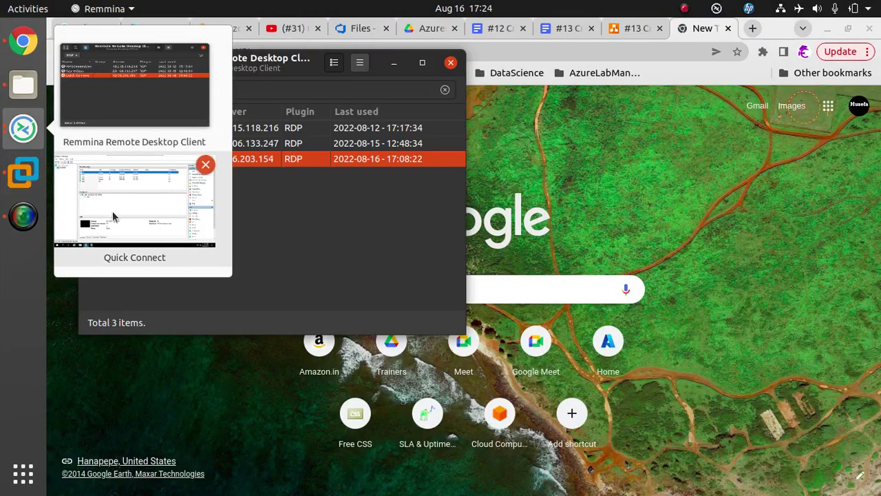
{"action": "left_click", "coordinate": [138, 199]}
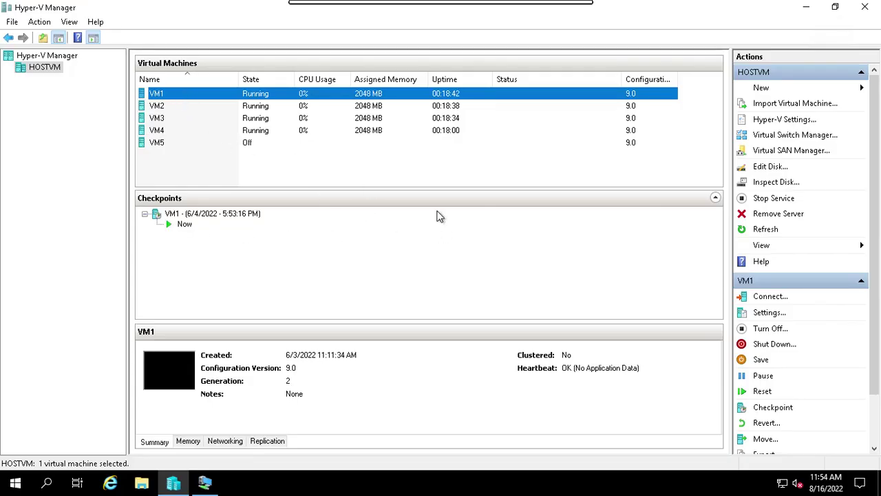
- Connect to VM1 from Hyper-V Manager and bring up its password sign-in screen
{"action": "left_click", "coordinate": [770, 296]}
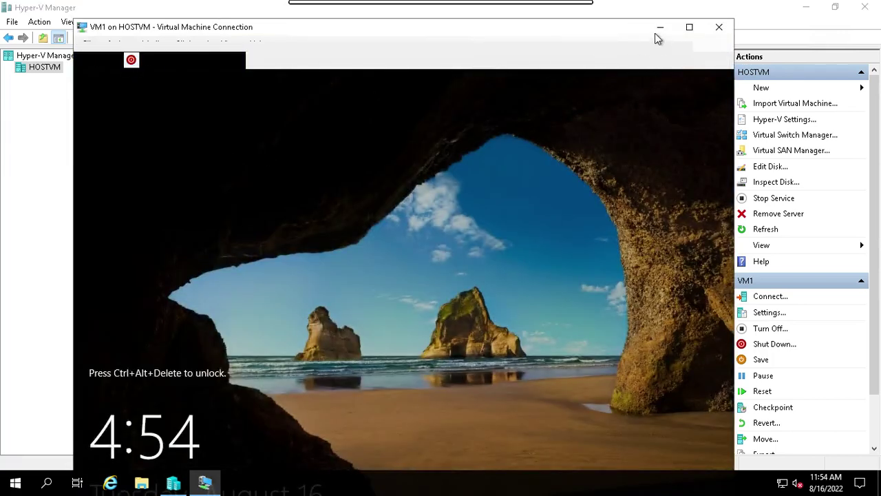
{"action": "left_click", "coordinate": [689, 26]}
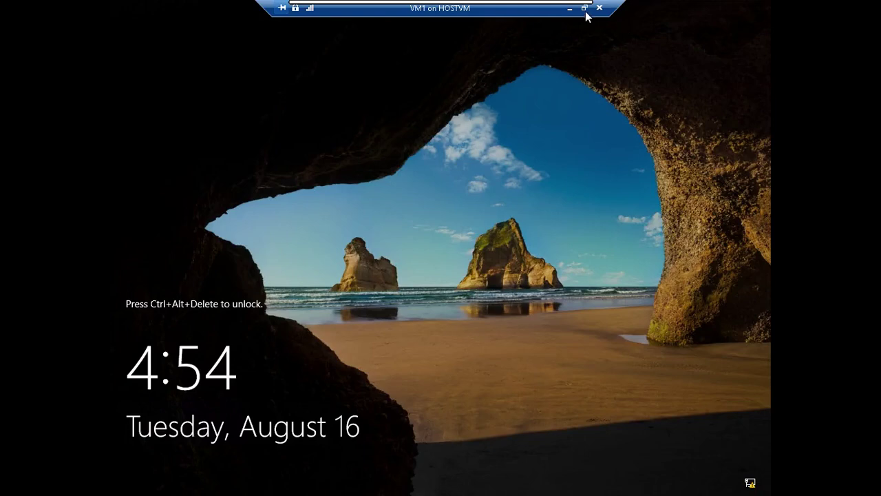
{"action": "left_click", "coordinate": [585, 8]}
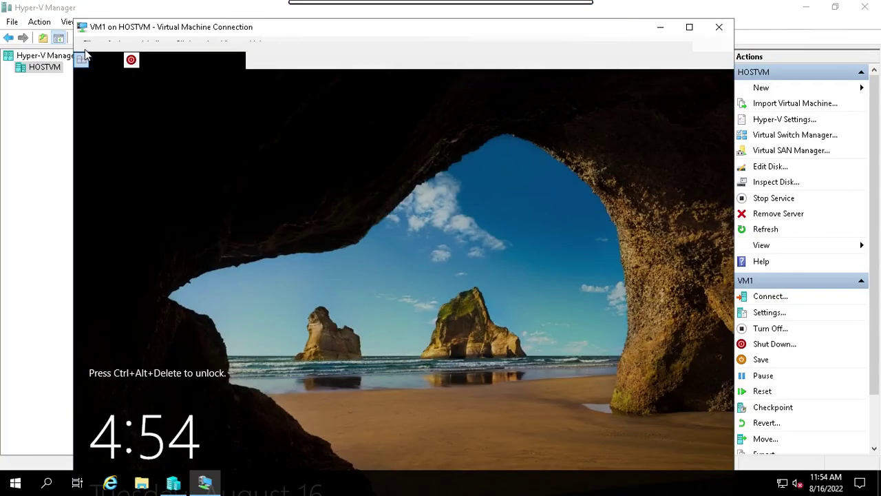
{"action": "left_click", "coordinate": [82, 60]}
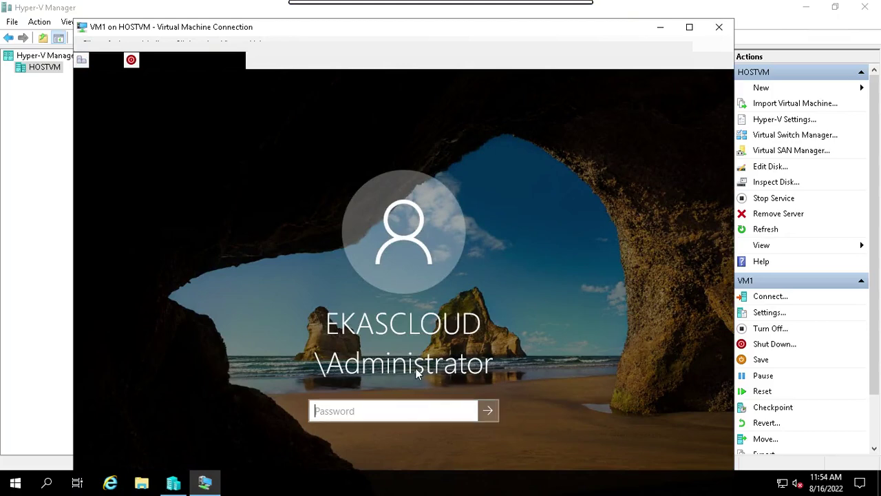
- Enter the administrator password to sign in to VM1 and maximize the console
{"action": "key", "text": "Return"}
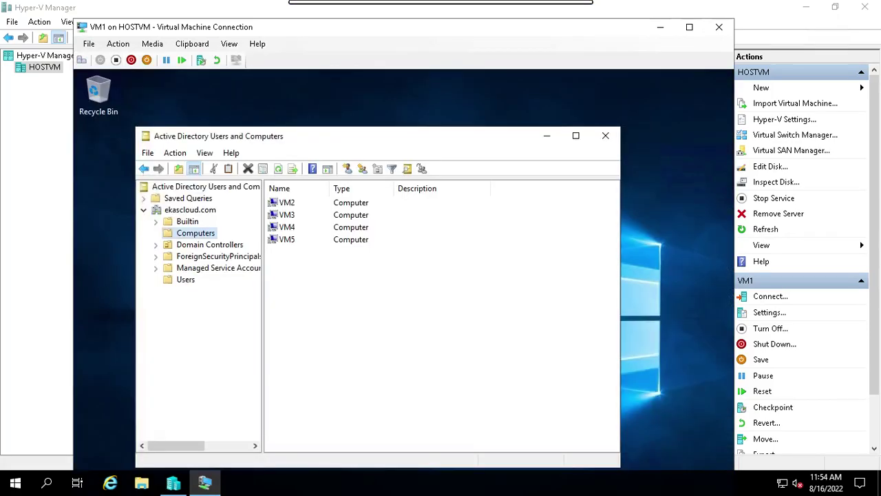
{"action": "left_click", "coordinate": [689, 27]}
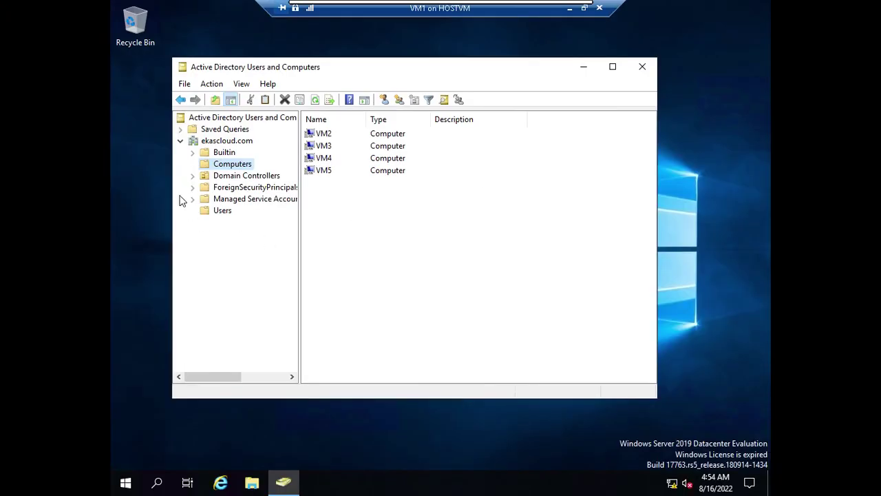
- Browse the ekascloud.com tree, ending on the Users container's accounts and groups
{"action": "left_click", "coordinate": [241, 141]}
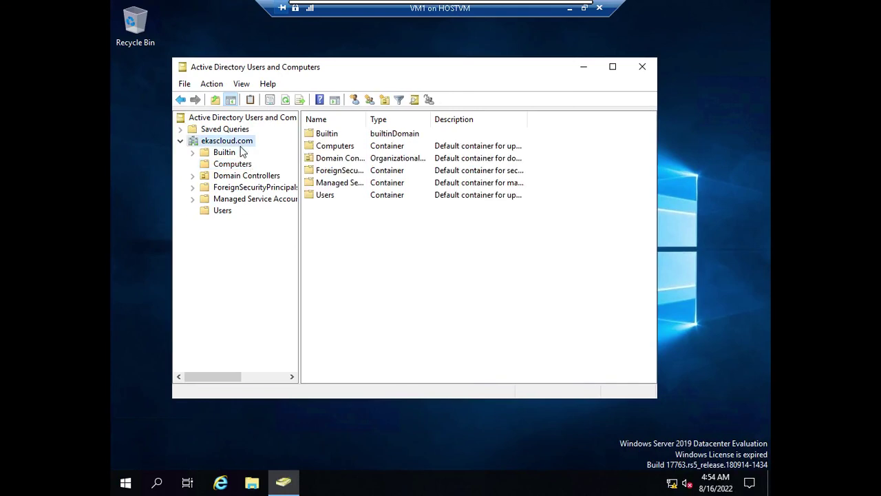
{"action": "left_click", "coordinate": [223, 213]}
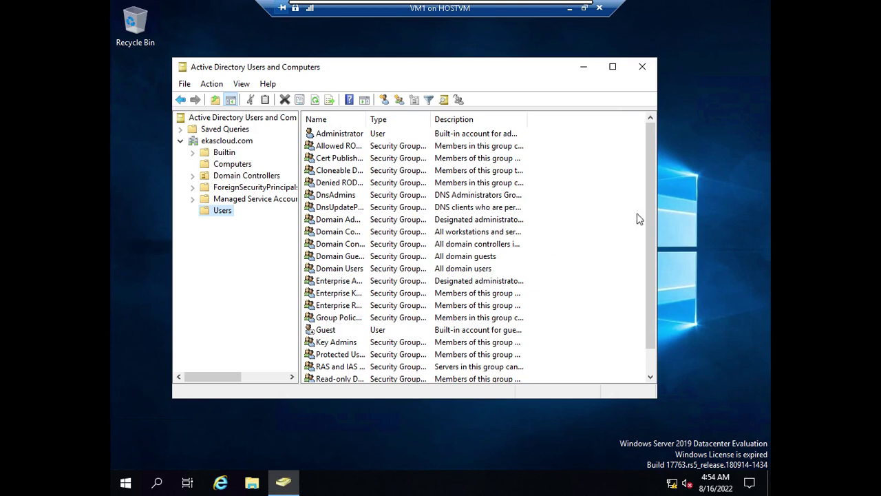
{"action": "left_click_drag", "start_coordinate": [656, 228], "coordinate": [654, 293]}
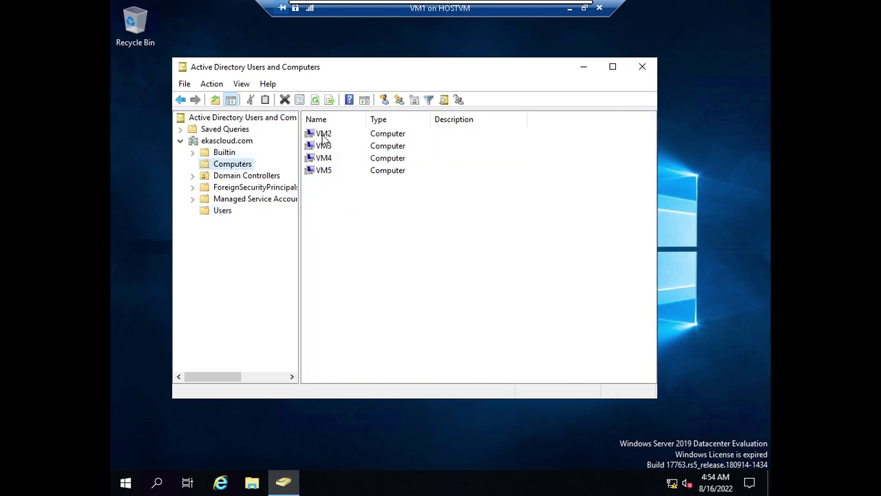
{"action": "left_click", "coordinate": [258, 177]}
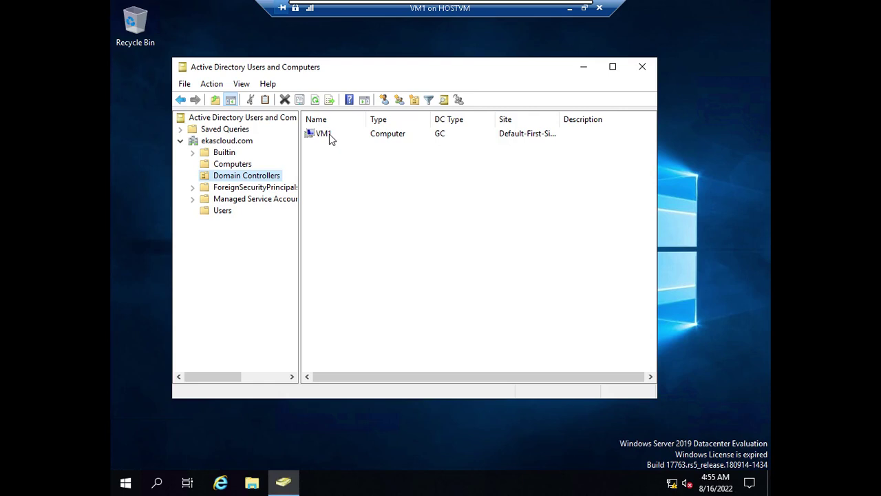
{"action": "left_click", "coordinate": [222, 211]}
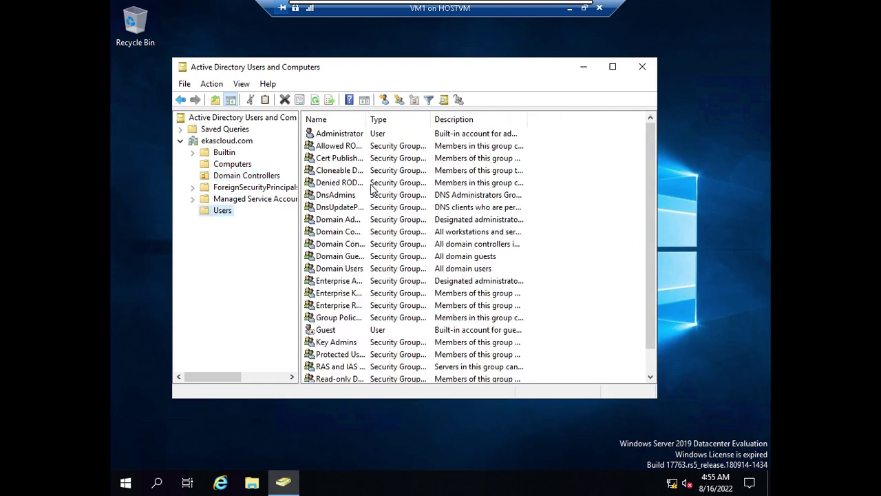
- Start a new user in Users, correcting the first name and entering the logon name
{"action": "left_click", "coordinate": [384, 100]}
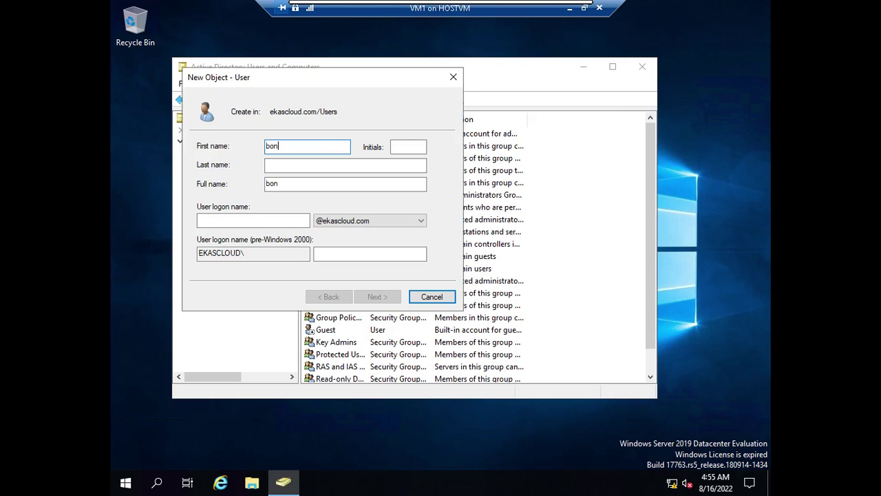
{"action": "left_click", "coordinate": [409, 146]}
{"action": "key", "text": "shift+Tab"}
{"action": "key", "text": "BackSpace"}
{"action": "type", "text": "kumar"}
{"action": "left_click", "coordinate": [233, 218]}
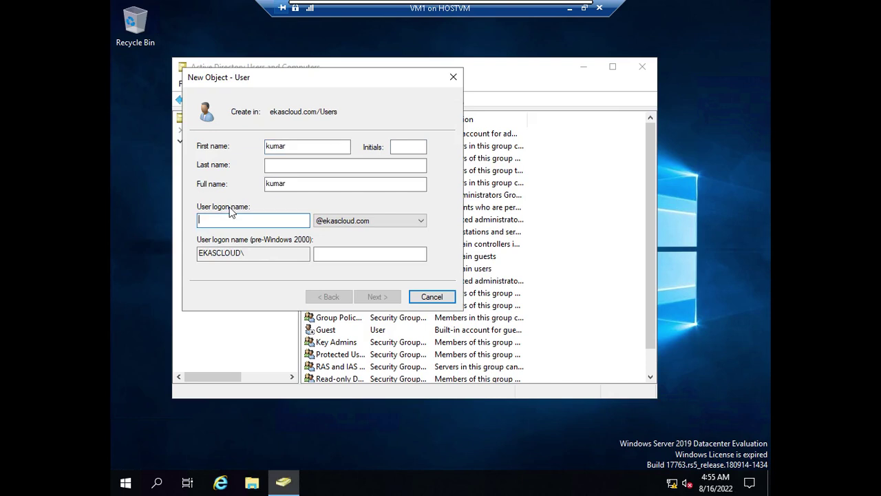
{"action": "type", "text": "kumar"}
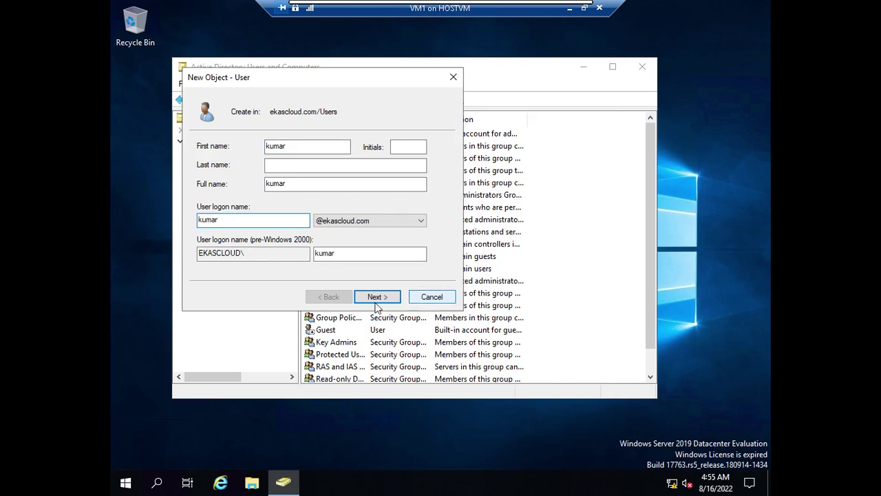
{"action": "left_click", "coordinate": [377, 298]}
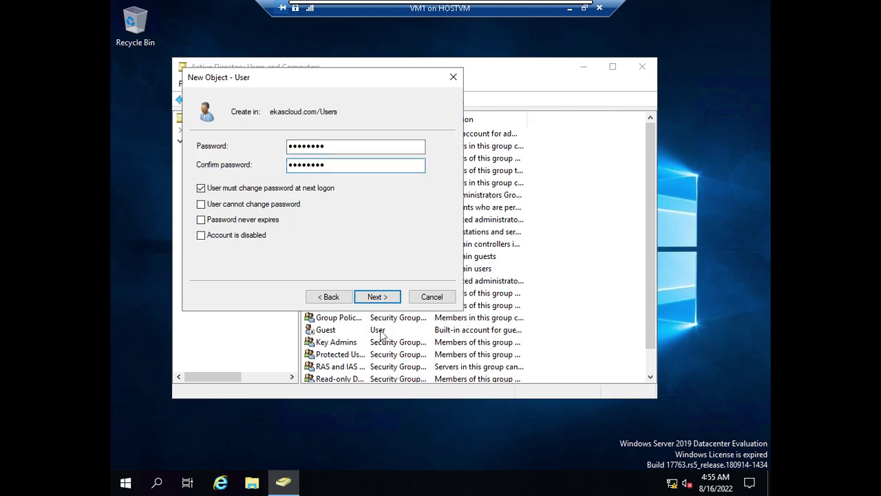
- Make the password never expire and not user-changeable, then finish creating the account
{"action": "left_click", "coordinate": [260, 188]}
{"action": "left_click", "coordinate": [258, 204]}
{"action": "left_click", "coordinate": [251, 220]}
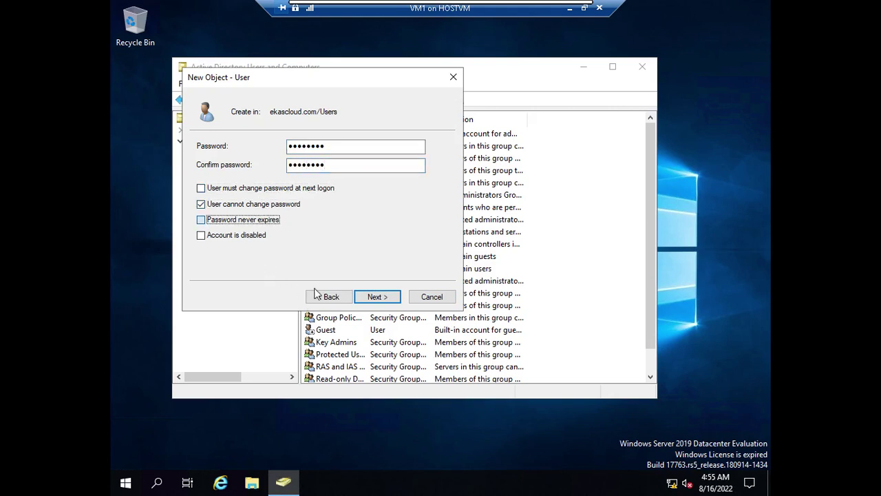
{"action": "left_click", "coordinate": [377, 296]}
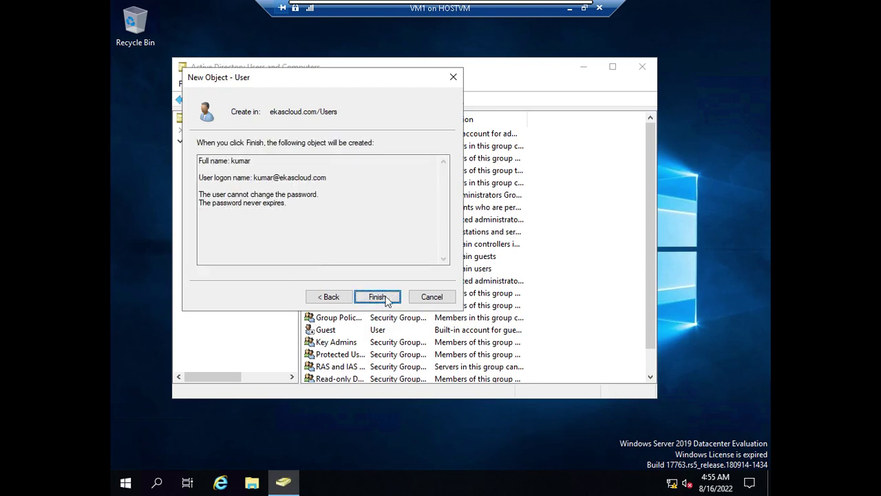
{"action": "left_click", "coordinate": [387, 299]}
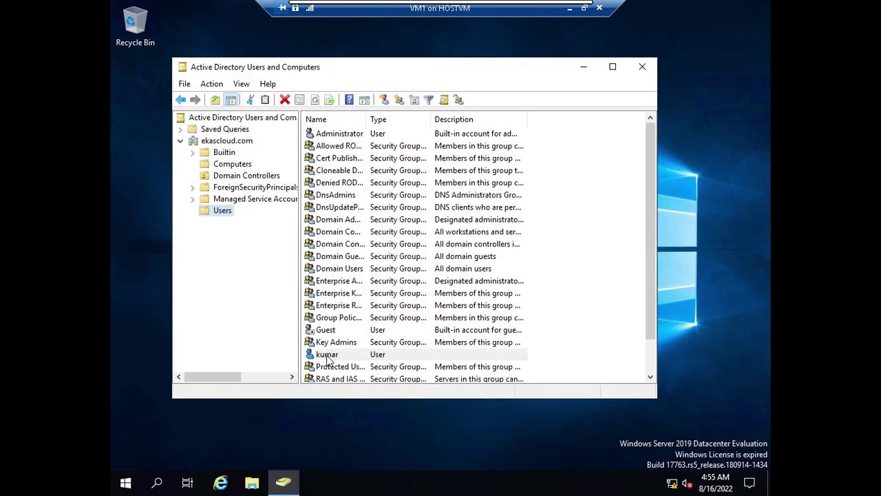
{"action": "left_click", "coordinate": [327, 356]}
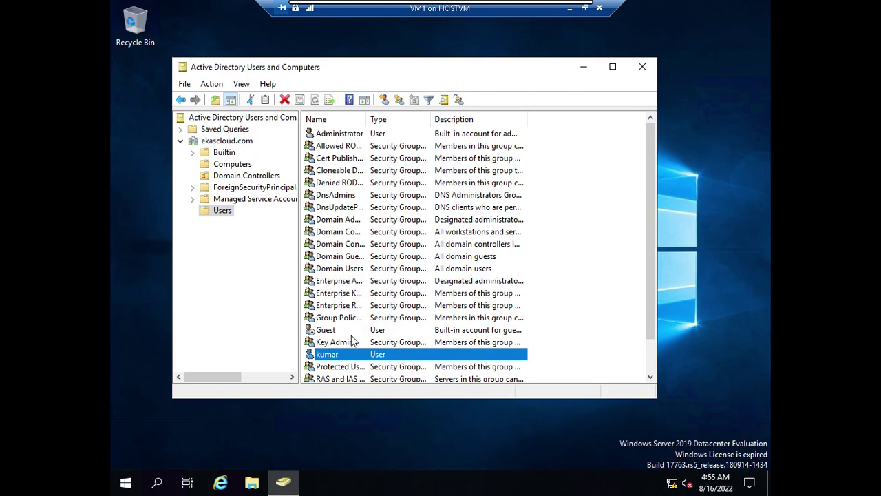
- Minimize the VM1 session and open a console connection to VM2
{"action": "left_click", "coordinate": [570, 9]}
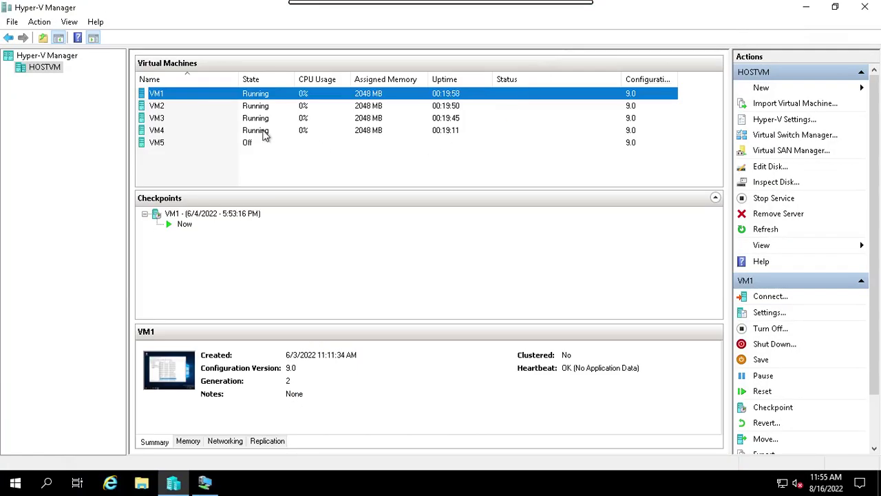
{"action": "left_click", "coordinate": [218, 105]}
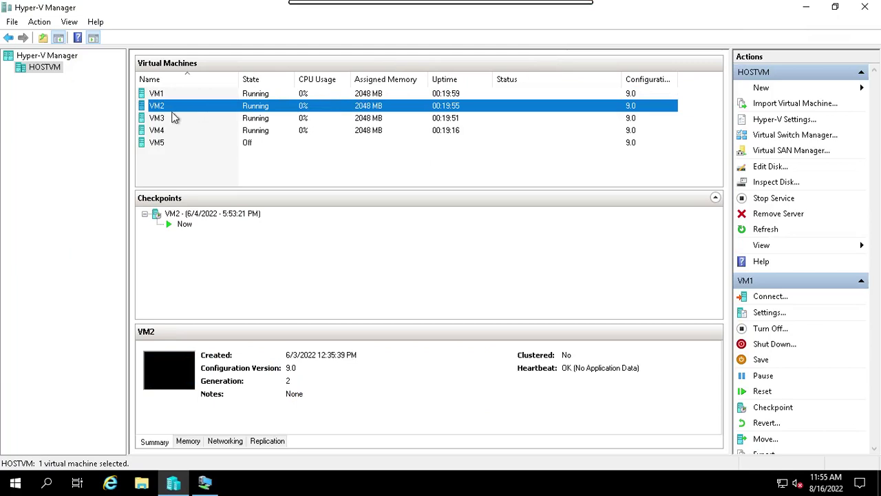
{"action": "left_click", "coordinate": [768, 297]}
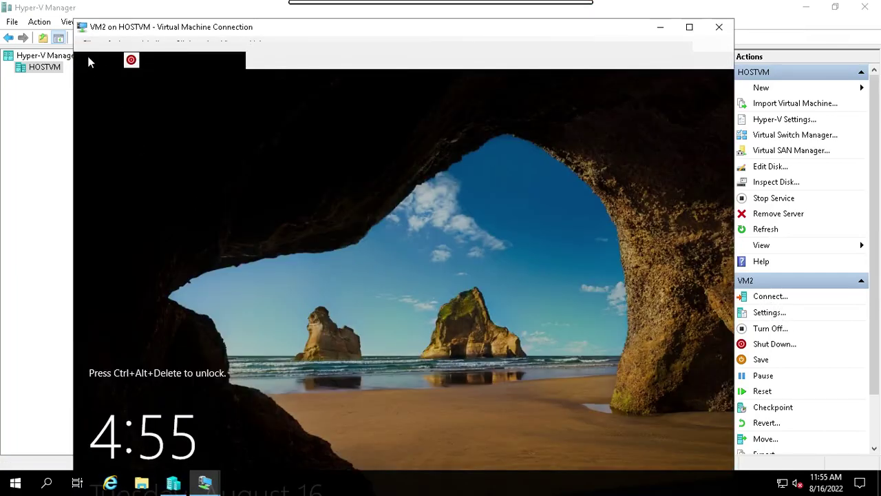
- Sign in to VM2 under Other user with the new domain user's name and password
{"action": "left_click", "coordinate": [83, 62]}
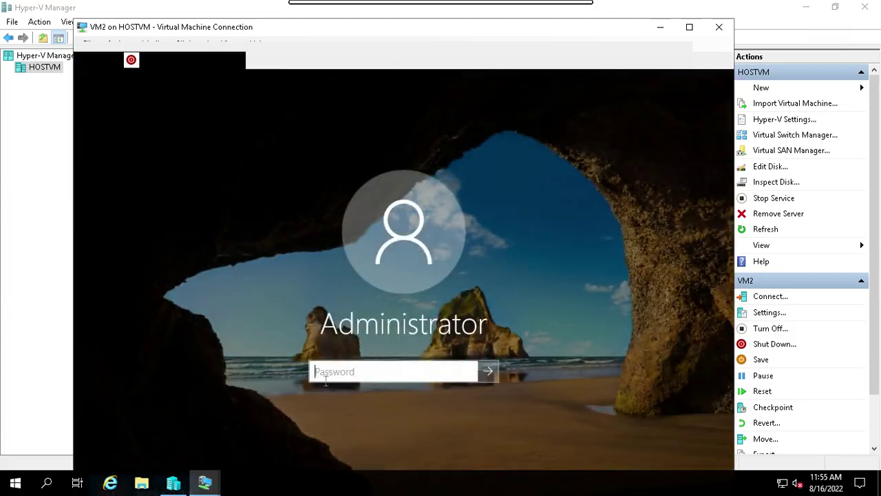
{"action": "left_click", "coordinate": [689, 28]}
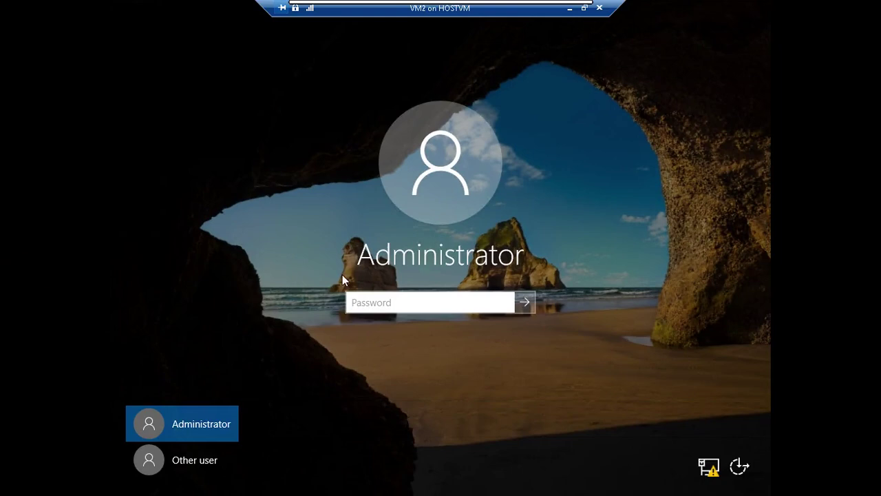
{"action": "left_click", "coordinate": [199, 460]}
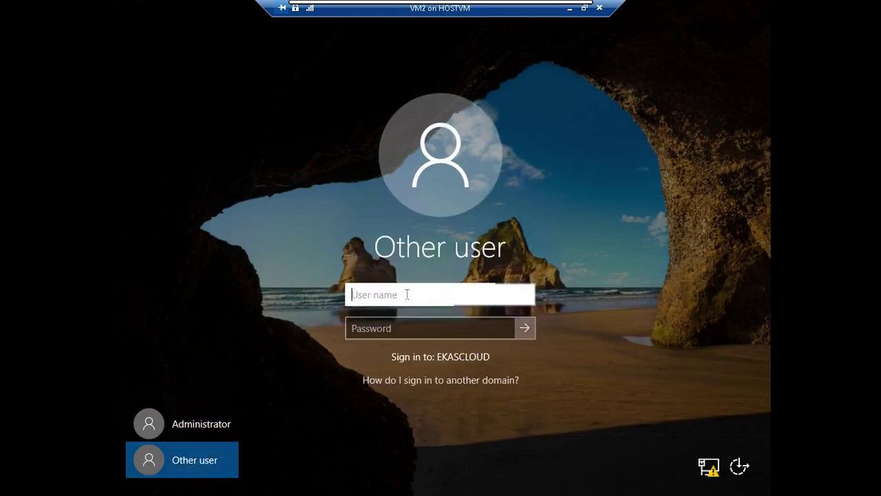
{"action": "type", "text": "ku"}
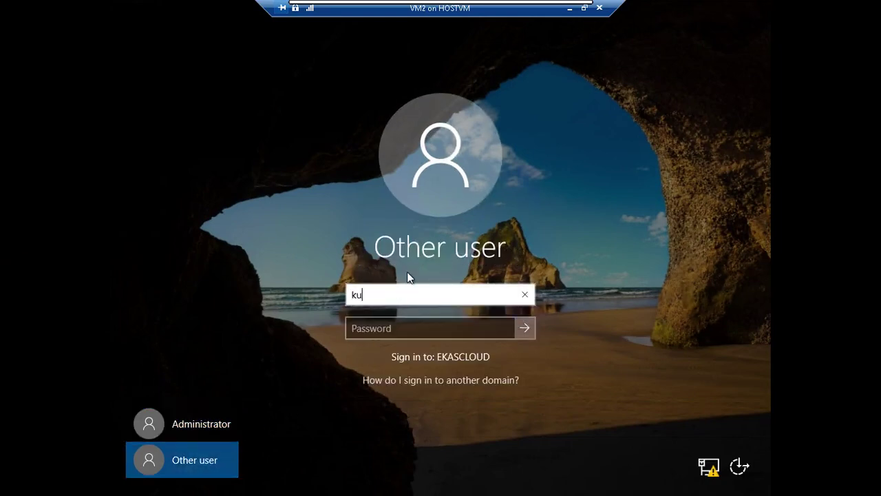
{"action": "type", "text": "mar"}
{"action": "key", "text": "Tab"}
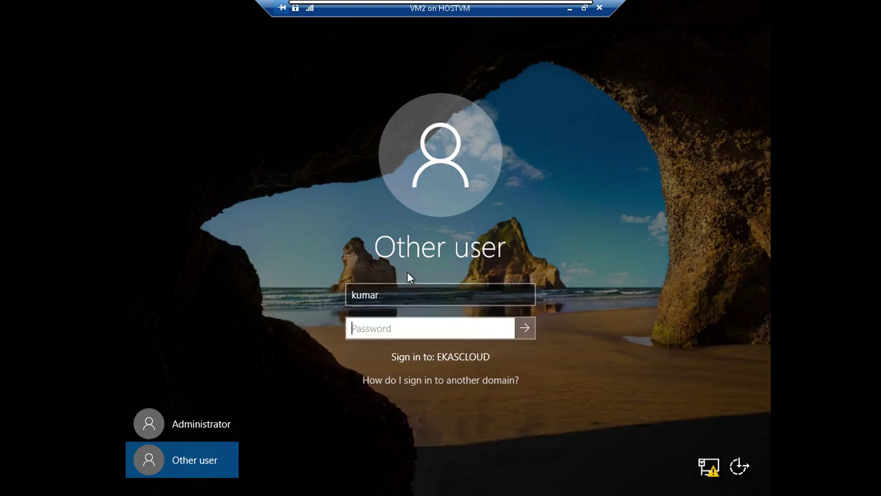
{"action": "type", "text": "*•••••••"}
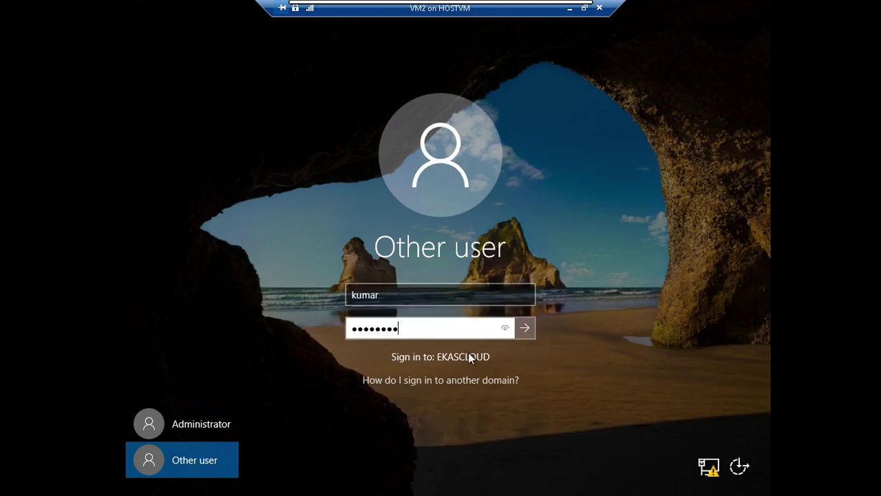
{"action": "left_click", "coordinate": [524, 328]}
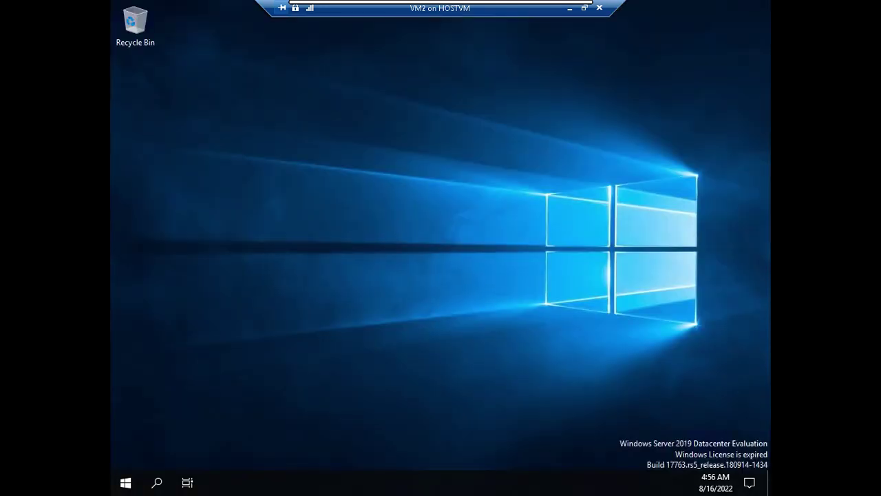
- Set VM2's desktop background to a solid red colour in Personalization and close Settings
{"action": "right_click", "coordinate": [283, 200]}
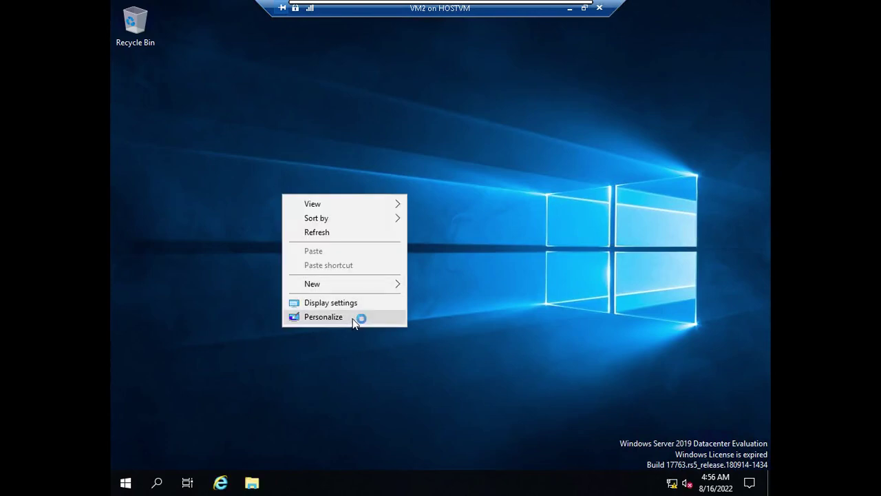
{"action": "left_click", "coordinate": [351, 321]}
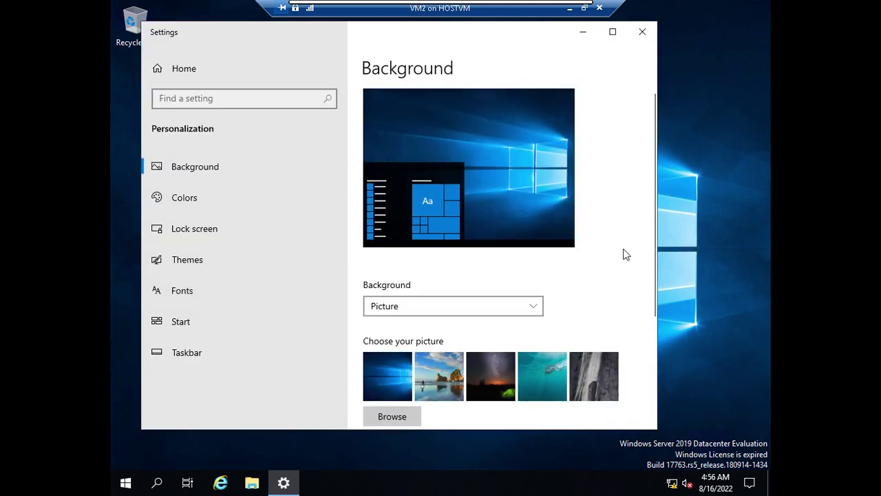
{"action": "left_click", "coordinate": [537, 311]}
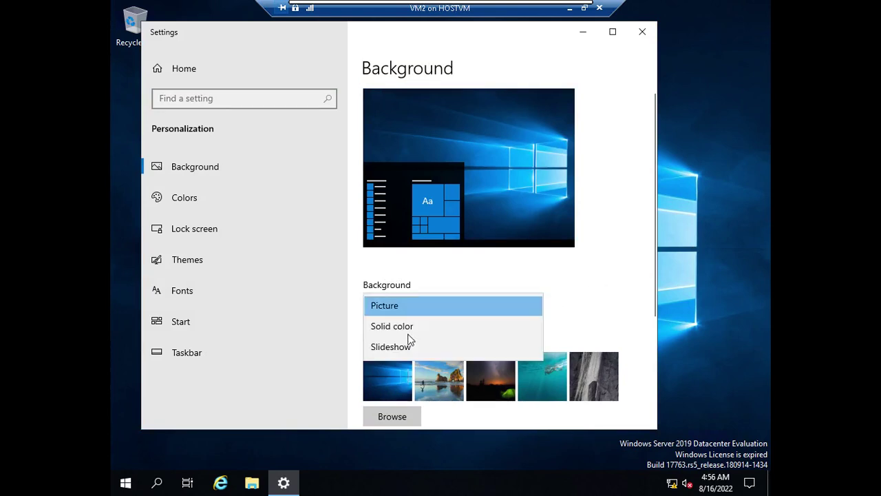
{"action": "left_click", "coordinate": [407, 333]}
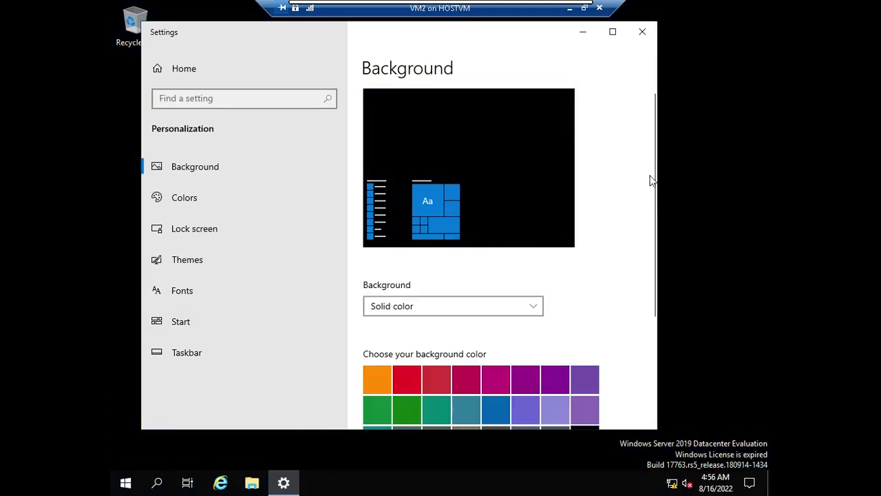
{"action": "left_click", "coordinate": [613, 32]}
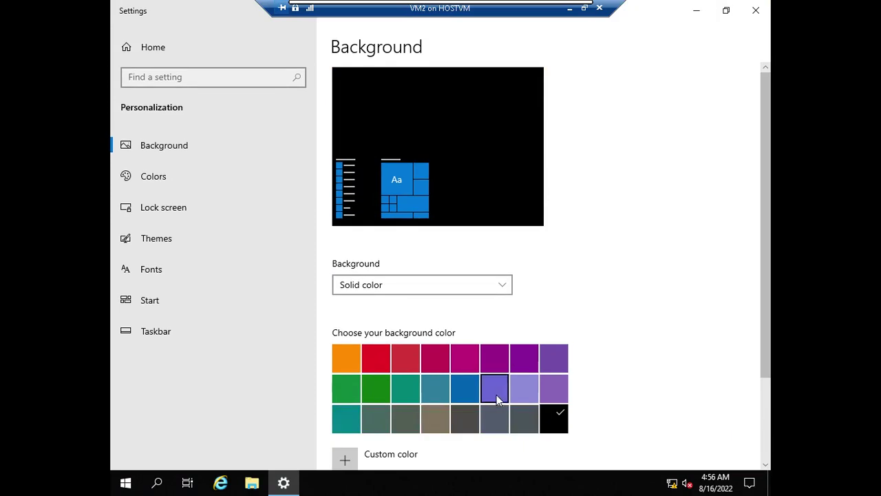
{"action": "left_click", "coordinate": [376, 359]}
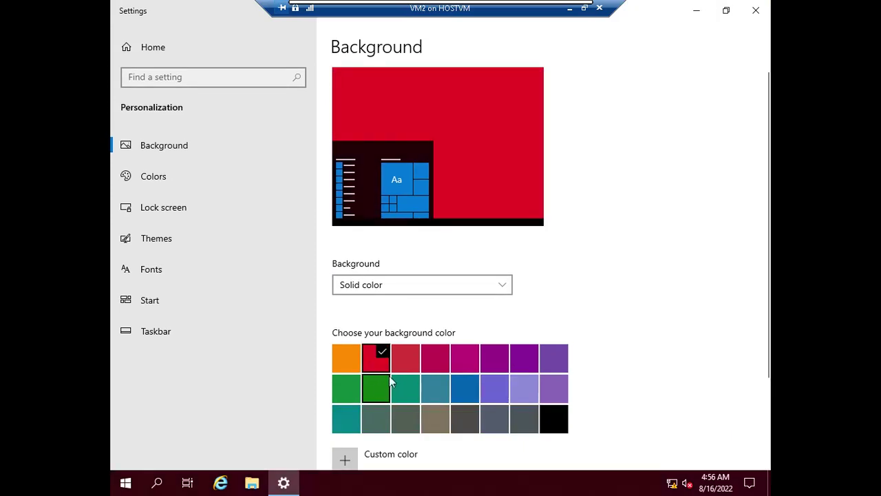
{"action": "left_click", "coordinate": [755, 11]}
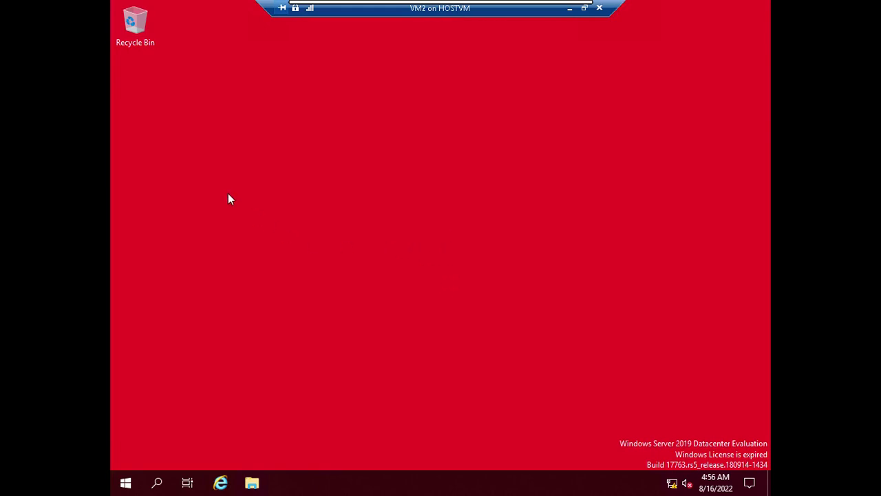
- Create a new desktop folder named 'compaydata'
{"action": "right_click", "coordinate": [243, 191]}
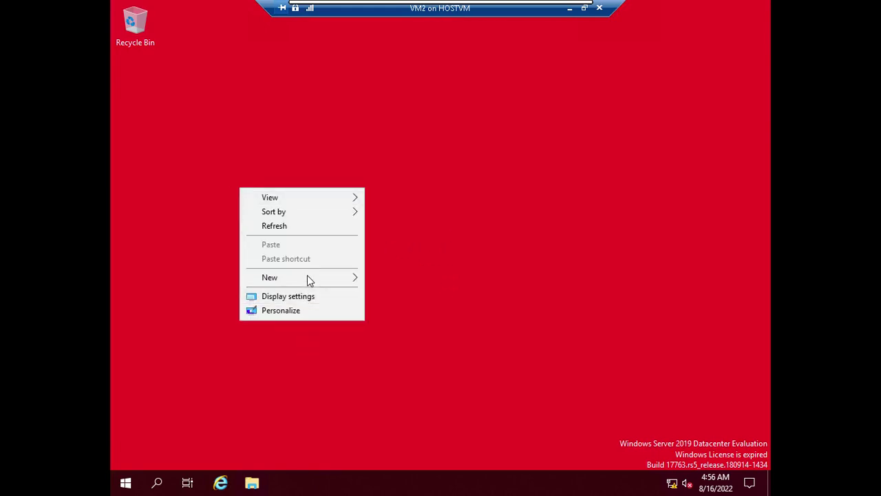
{"action": "mouse_move", "coordinate": [307, 277]}
{"action": "left_click", "coordinate": [396, 278]}
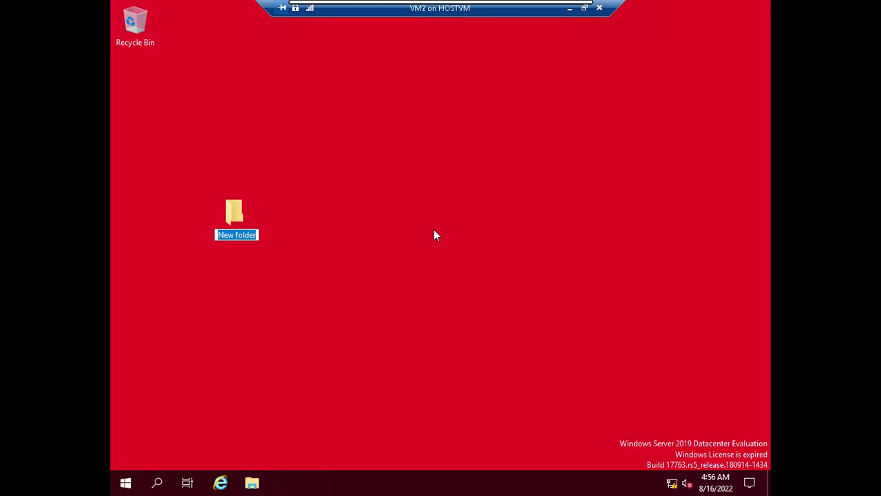
{"action": "type", "text": "compay"}
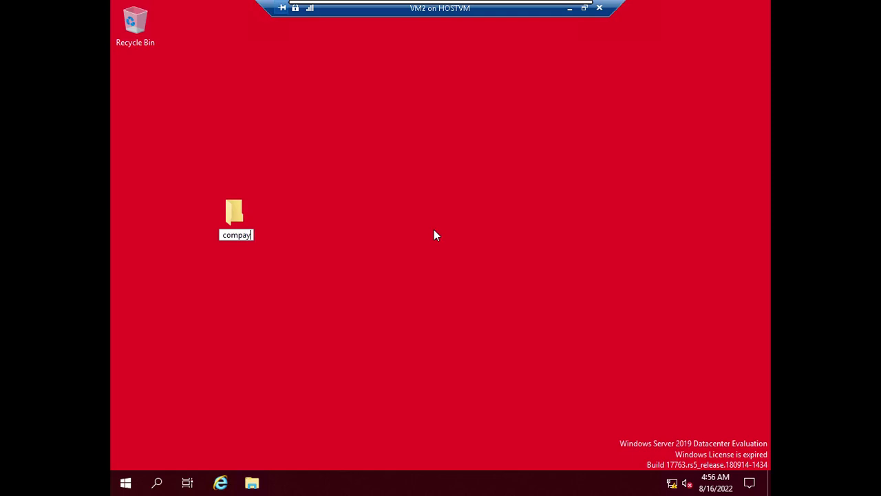
{"action": "type", "text": "data"}
{"action": "key", "text": "Return"}
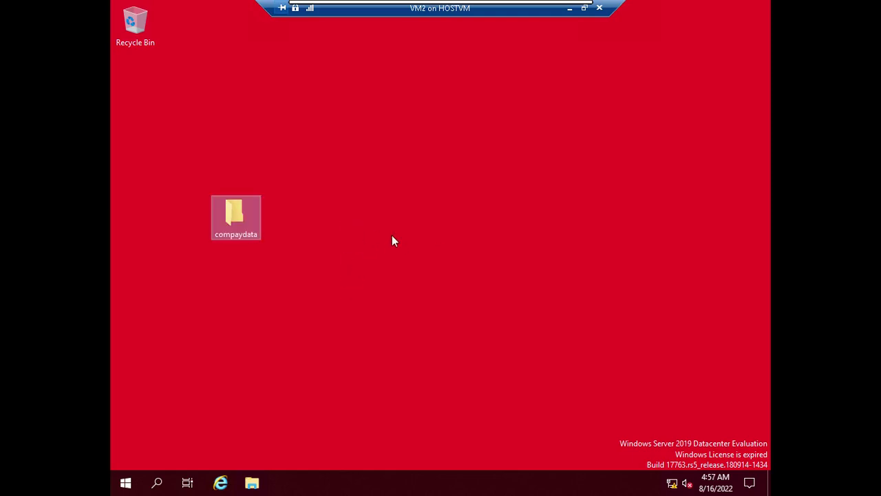
- Create a new text document on the desktop named 'salary'
{"action": "right_click", "coordinate": [450, 303]}
{"action": "mouse_move", "coordinate": [475, 340]}
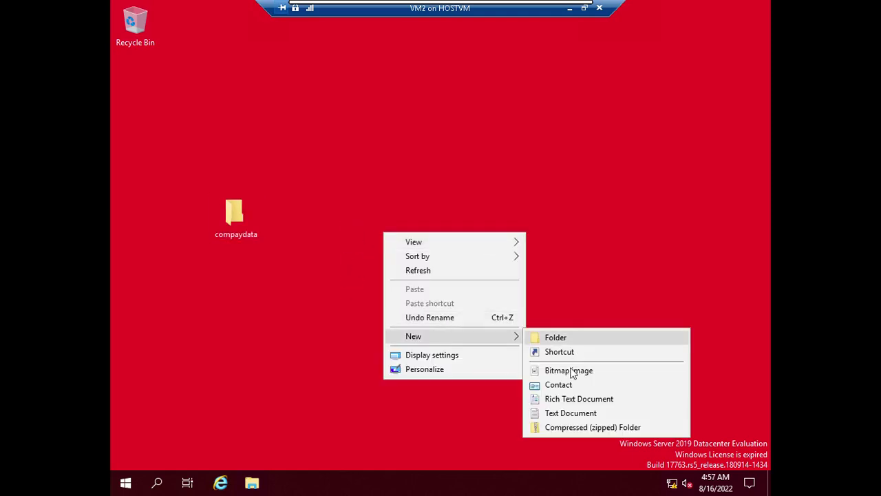
{"action": "left_click", "coordinate": [565, 413]}
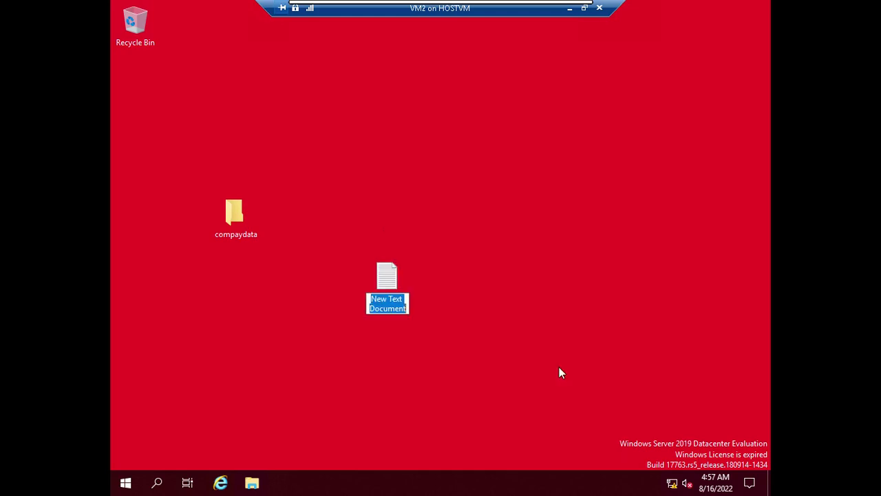
{"action": "type", "text": "salary"}
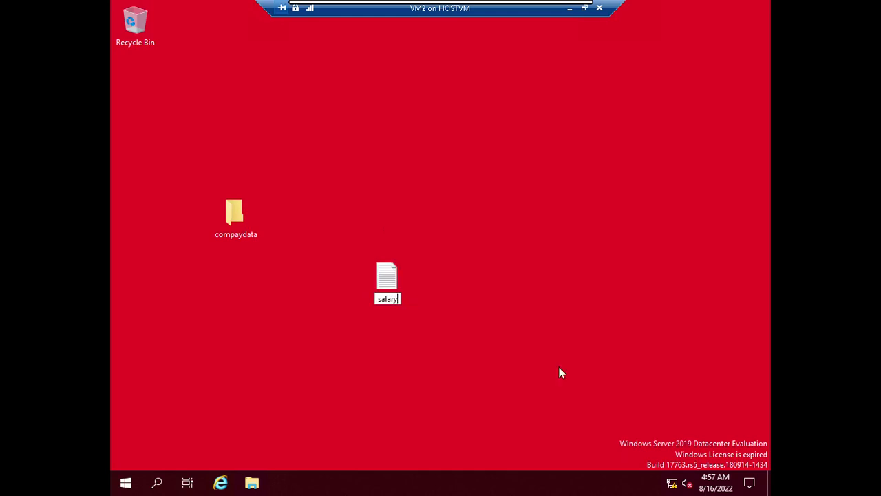
{"action": "key", "text": "Return"}
{"action": "left_click", "coordinate": [233, 447]}
- Line up compaydata and salary in the top-left column beneath the Recycle Bin
{"action": "left_click_drag", "start_coordinate": [236, 220], "coordinate": [138, 116]}
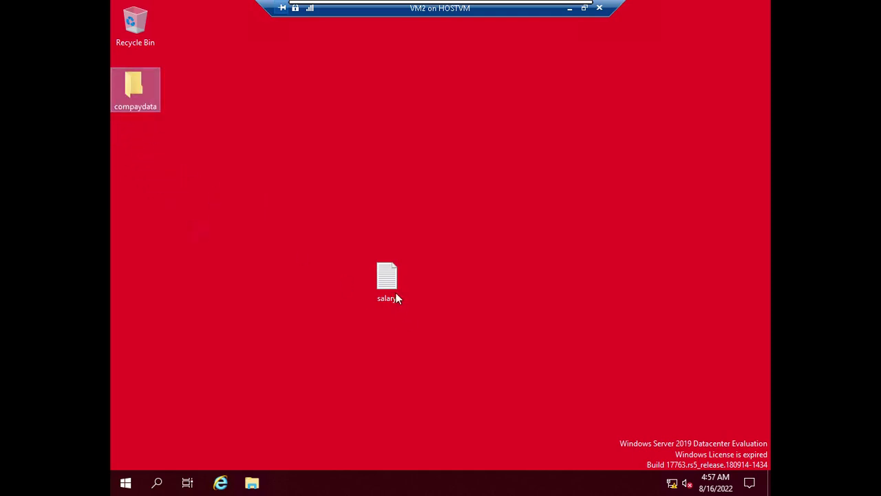
{"action": "left_click_drag", "start_coordinate": [396, 295], "coordinate": [142, 153]}
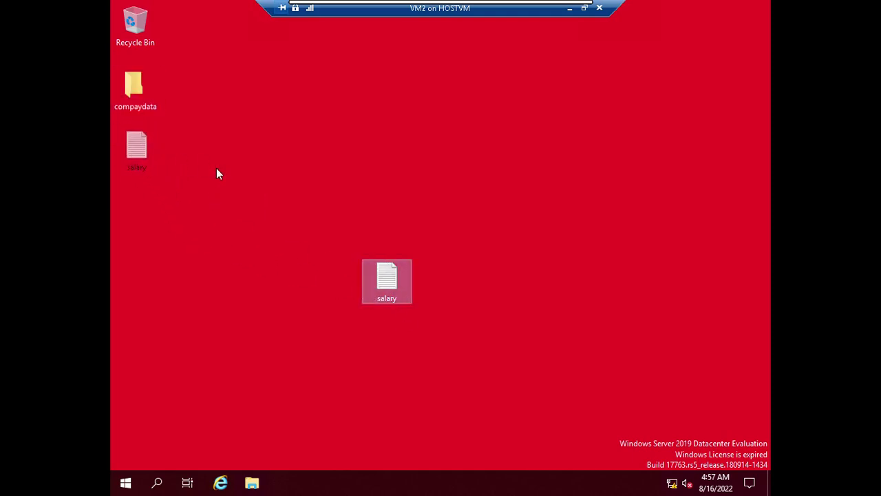
{"action": "left_click_drag", "start_coordinate": [216, 173], "coordinate": [206, 206]}
{"action": "left_click", "coordinate": [188, 397]}
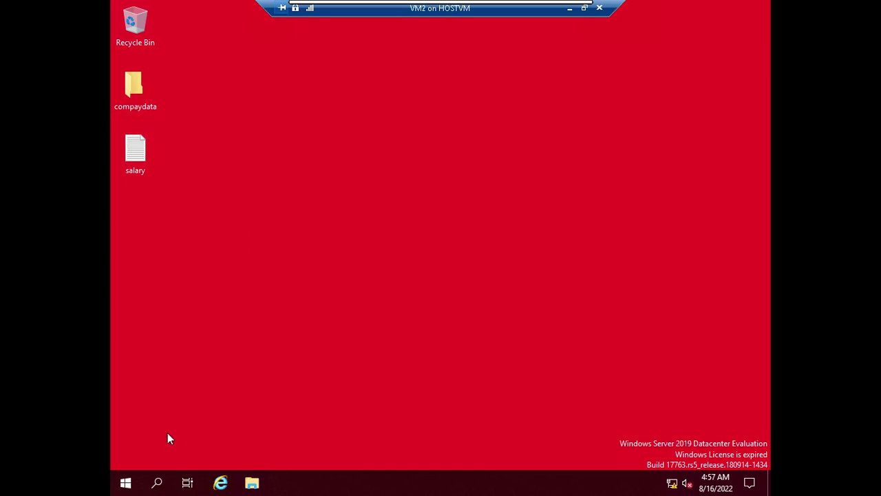
{"action": "left_click", "coordinate": [131, 482]}
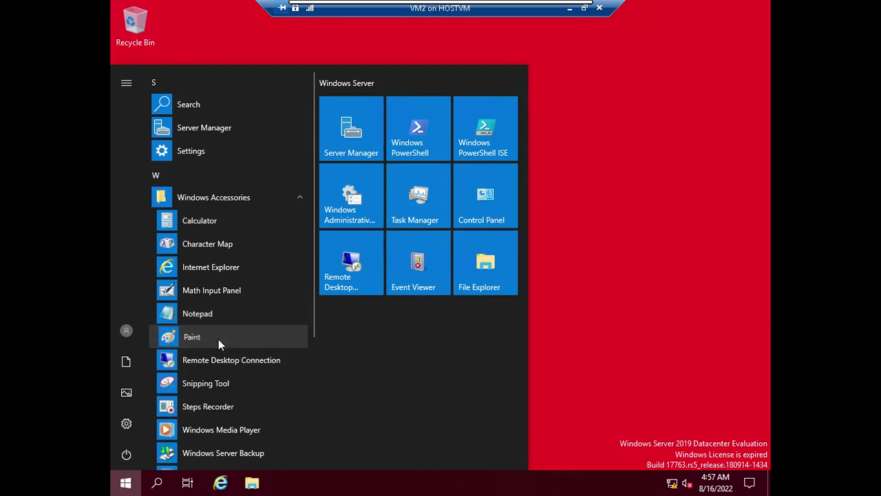
- Pin Calculator as a Start tile after looking at Paint's options, then close Start
{"action": "right_click", "coordinate": [257, 336]}
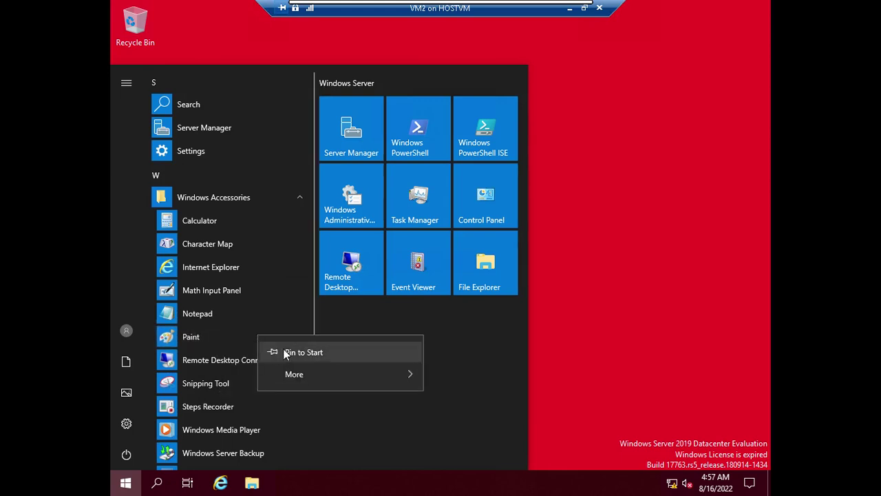
{"action": "mouse_move", "coordinate": [342, 375]}
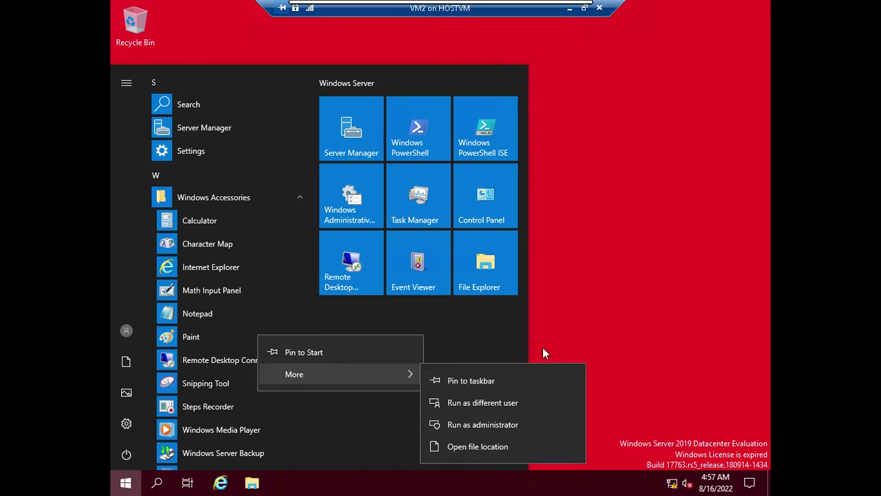
{"action": "left_click", "coordinate": [602, 301]}
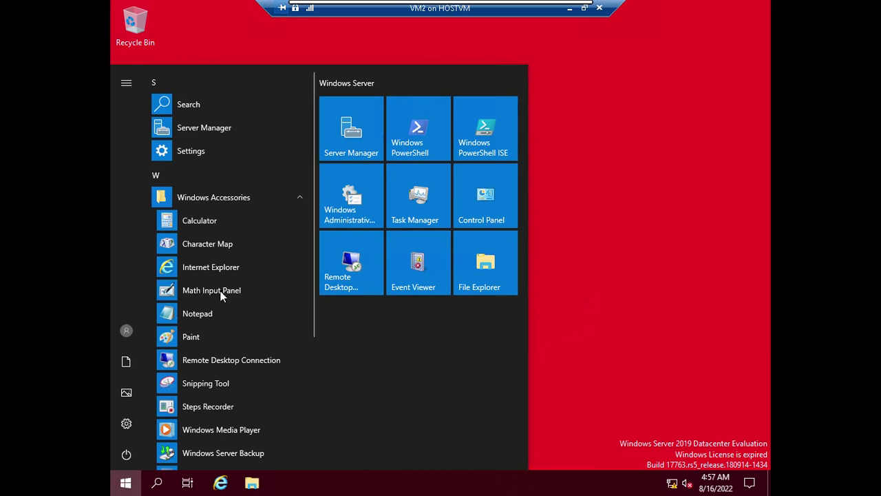
{"action": "right_click", "coordinate": [229, 223]}
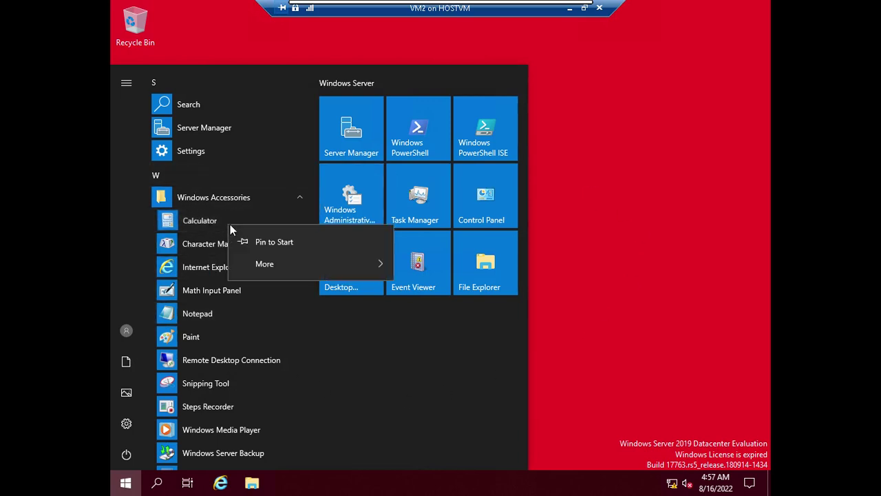
{"action": "left_click", "coordinate": [278, 244]}
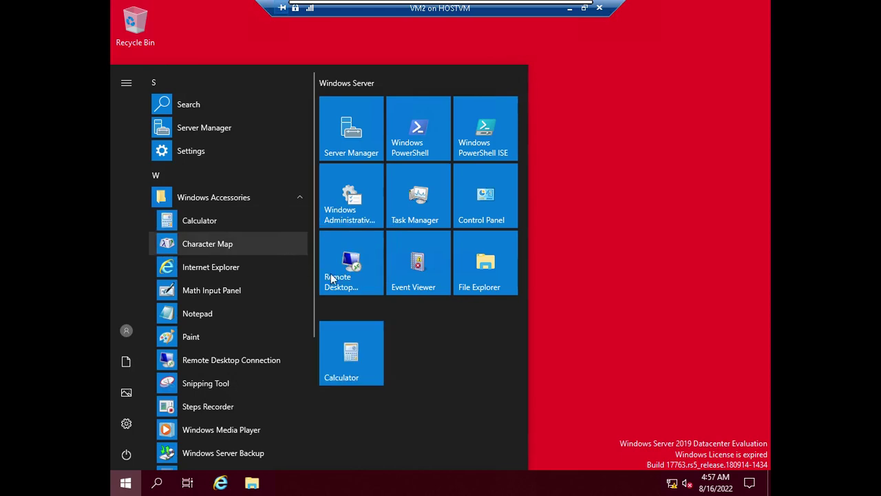
{"action": "left_click", "coordinate": [589, 282]}
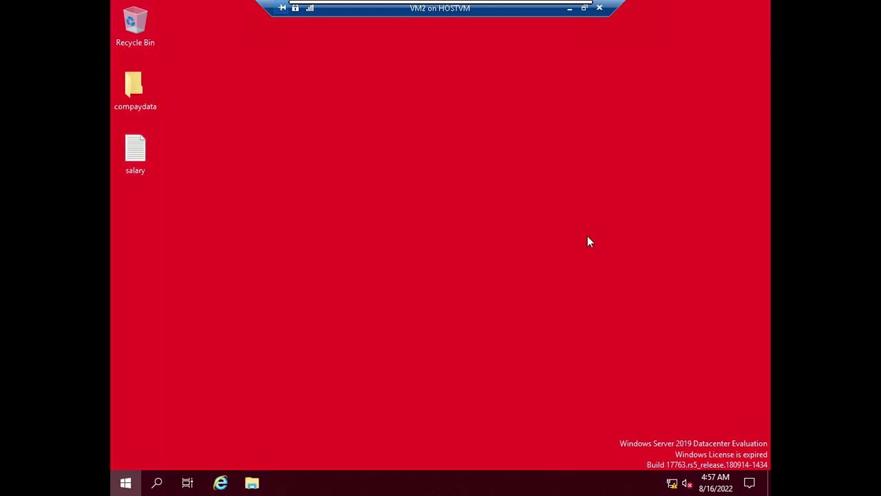
- Check the compaydata folder and salary file on the red desktop, then clear the selection
{"action": "left_click", "coordinate": [141, 94]}
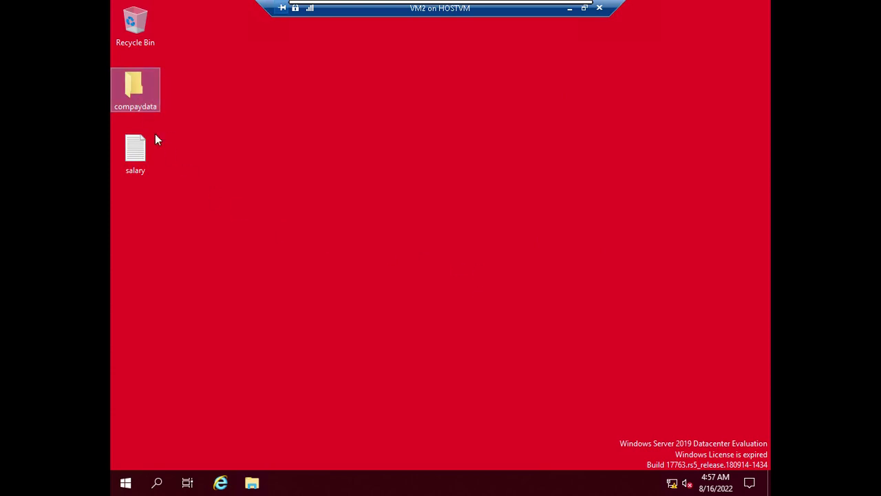
{"action": "left_click", "coordinate": [137, 161]}
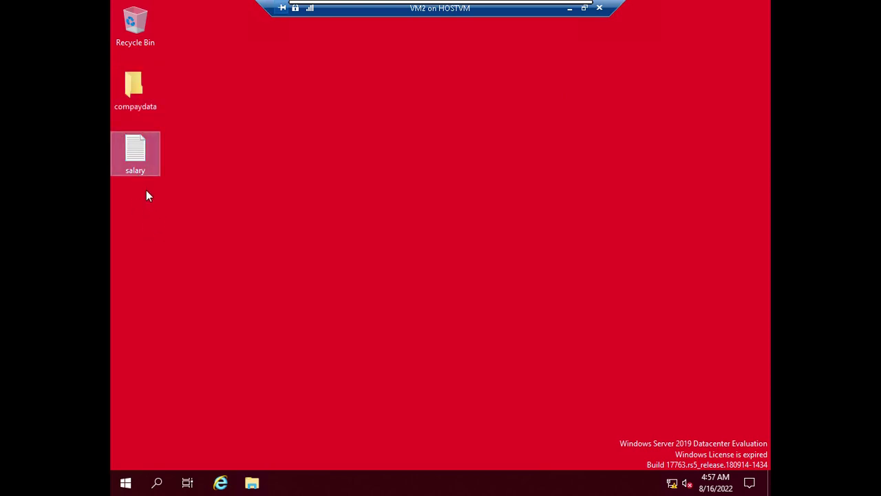
{"action": "left_click", "coordinate": [192, 179]}
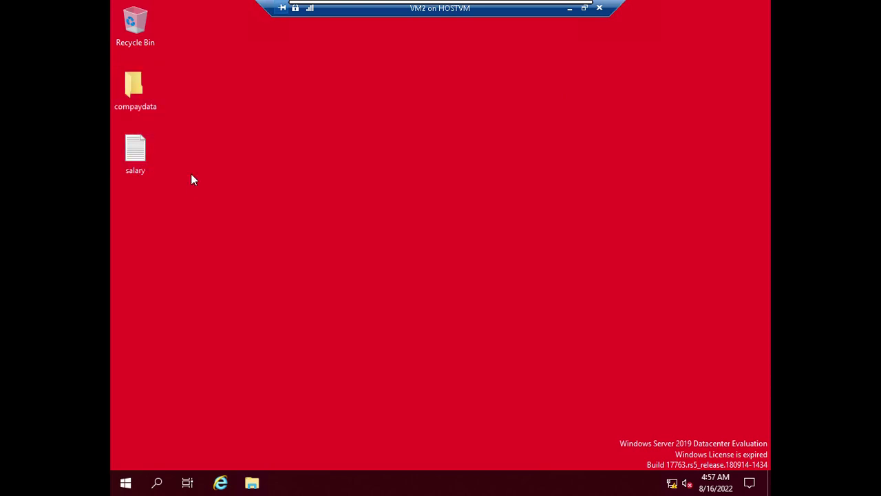
- Sign the domain user out of VM2 from the Start user menu and close the Remmina session
{"action": "left_click", "coordinate": [128, 483]}
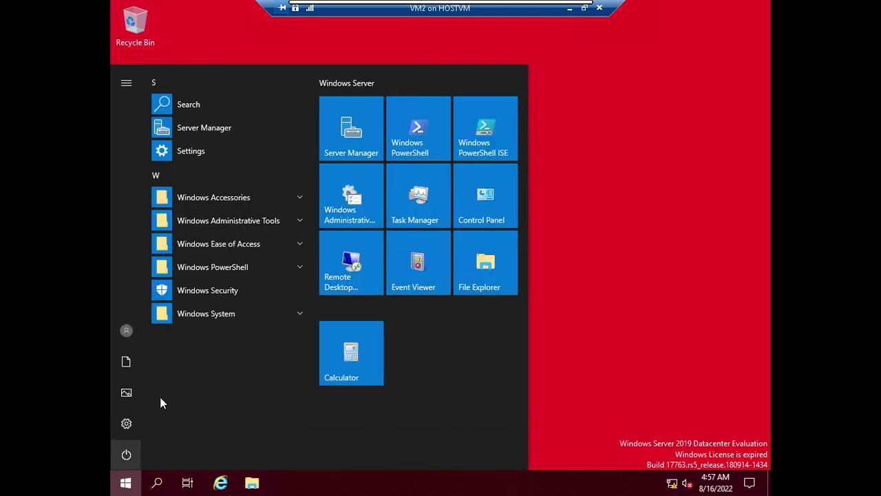
{"action": "left_click", "coordinate": [126, 455]}
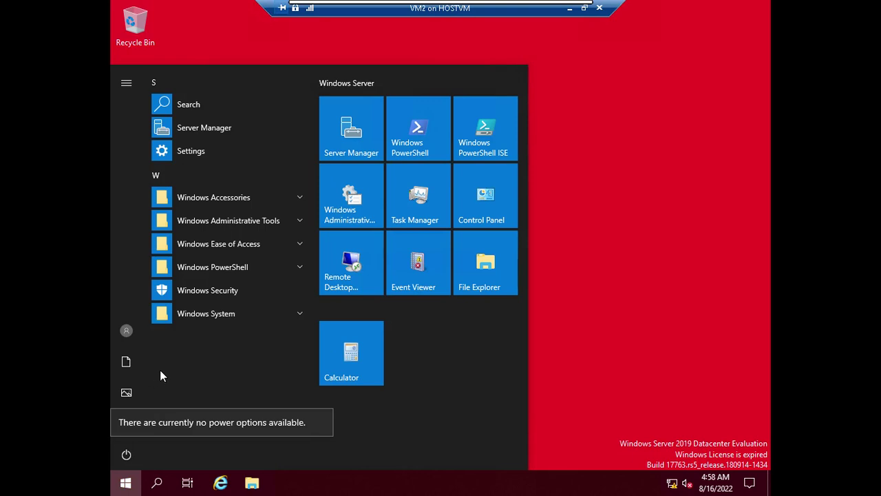
{"action": "left_click", "coordinate": [134, 339]}
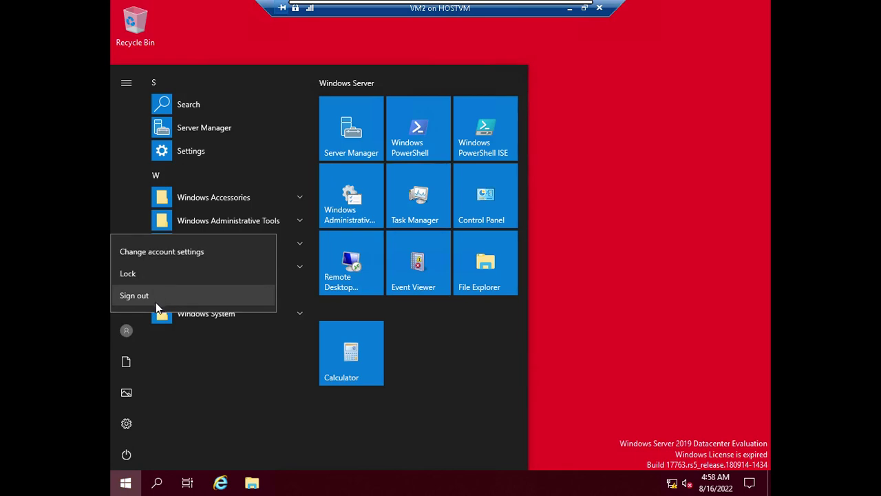
{"action": "left_click", "coordinate": [162, 298]}
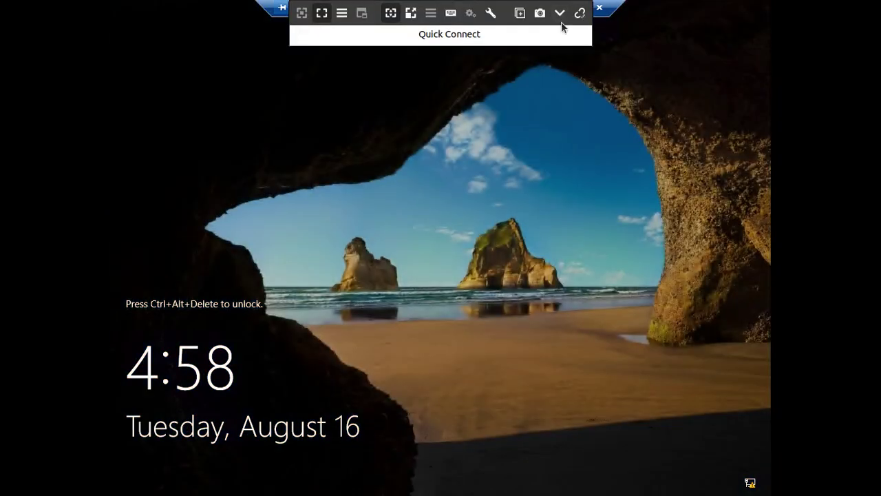
{"action": "left_click", "coordinate": [560, 14]}
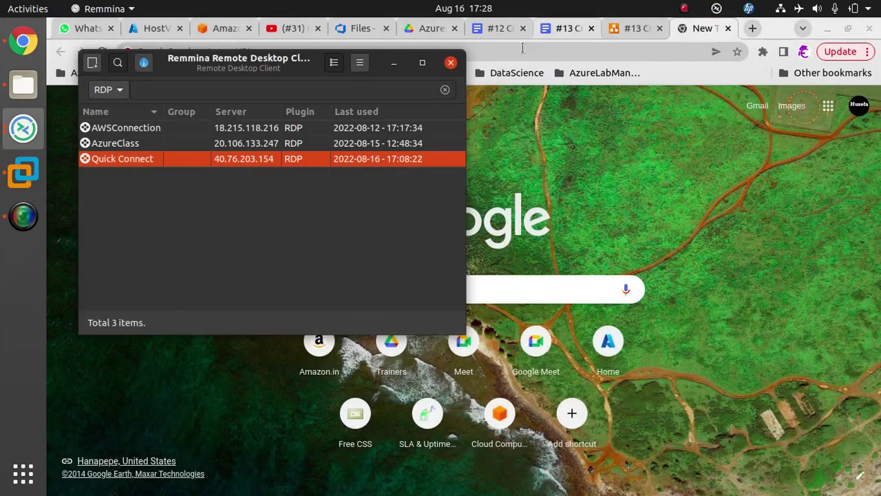
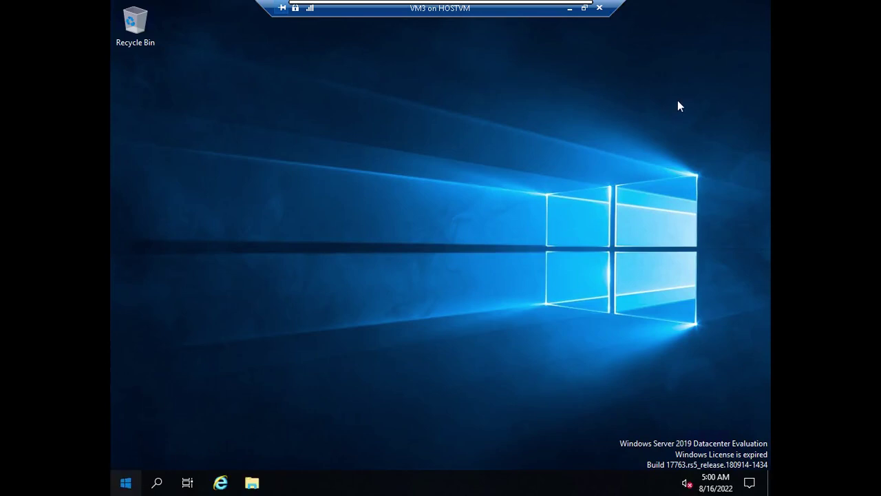
- Sign out of VM3, then minimise the VM3 connection window and the remote desktop session
{"action": "key", "text": "super"}
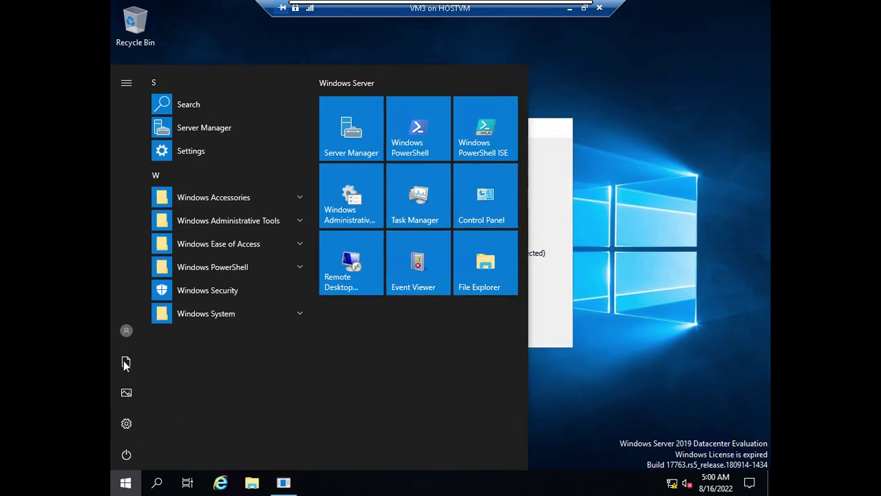
{"action": "left_click", "coordinate": [128, 333]}
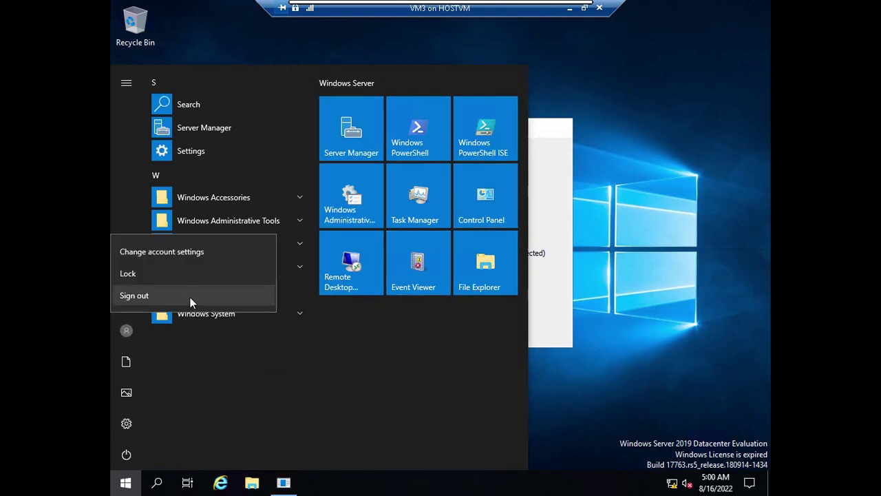
{"action": "key", "text": "Escape"}
{"action": "mouse_move", "coordinate": [569, 18]}
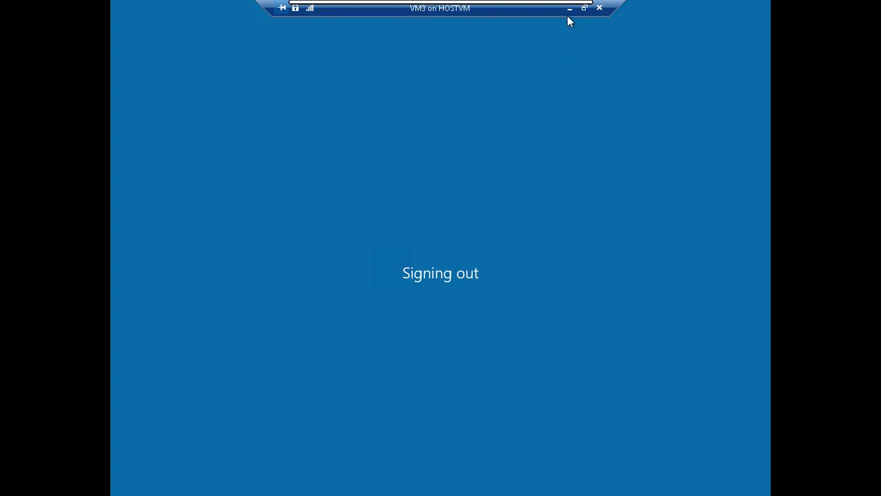
{"action": "left_click", "coordinate": [569, 10]}
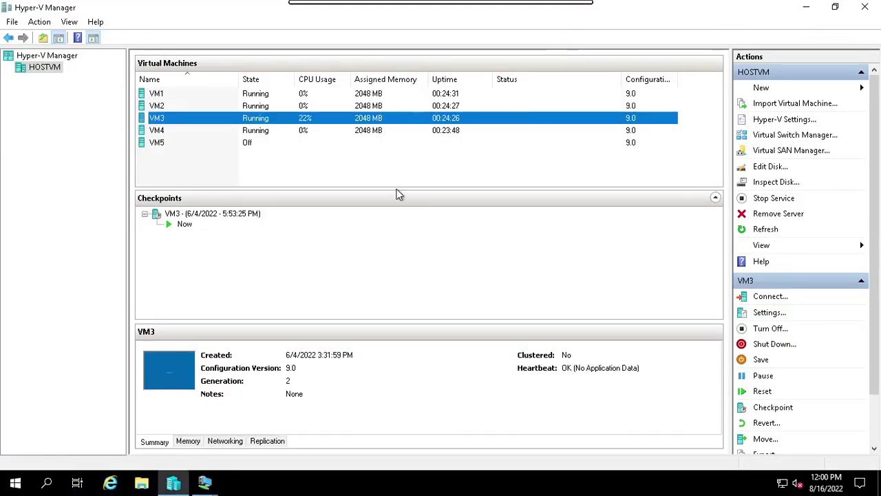
{"action": "left_click", "coordinate": [561, 10]}
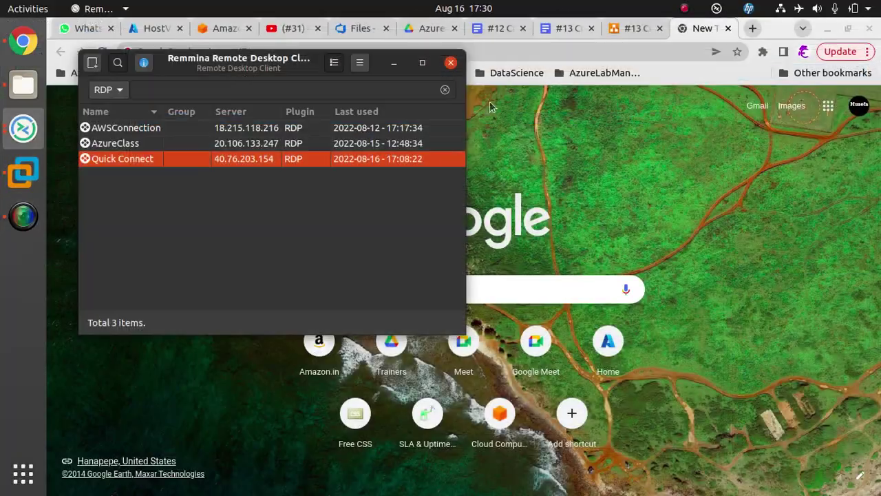
- In SMART Notebook, move the user figure beside the computer and advance to the User Profile page
{"action": "left_click", "coordinate": [31, 217]}
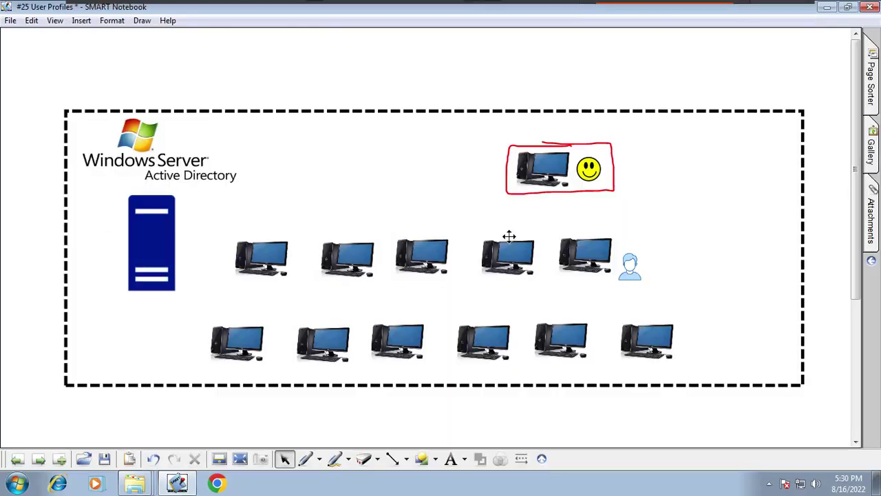
{"action": "mouse_move", "coordinate": [632, 270]}
{"action": "left_mouse_down"}
{"action": "mouse_move", "coordinate": [606, 192]}
{"action": "mouse_move", "coordinate": [644, 248]}
{"action": "mouse_move", "coordinate": [630, 260]}
{"action": "left_mouse_up"}
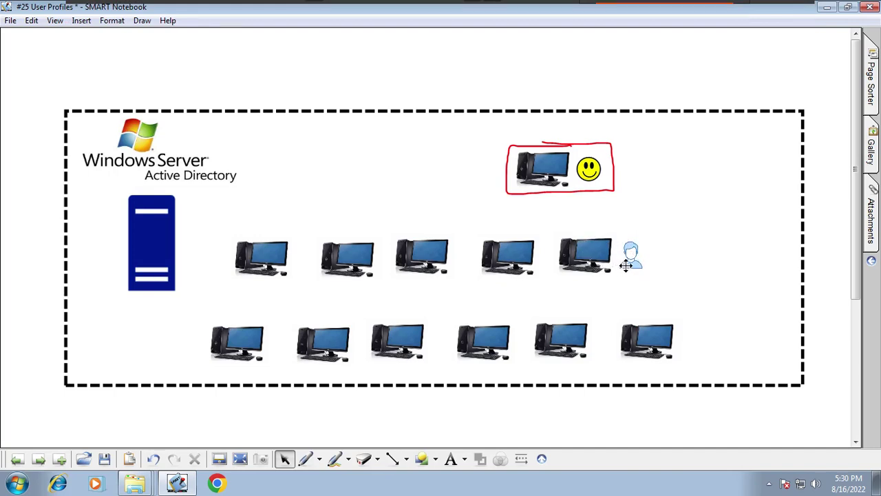
{"action": "left_click", "coordinate": [39, 460]}
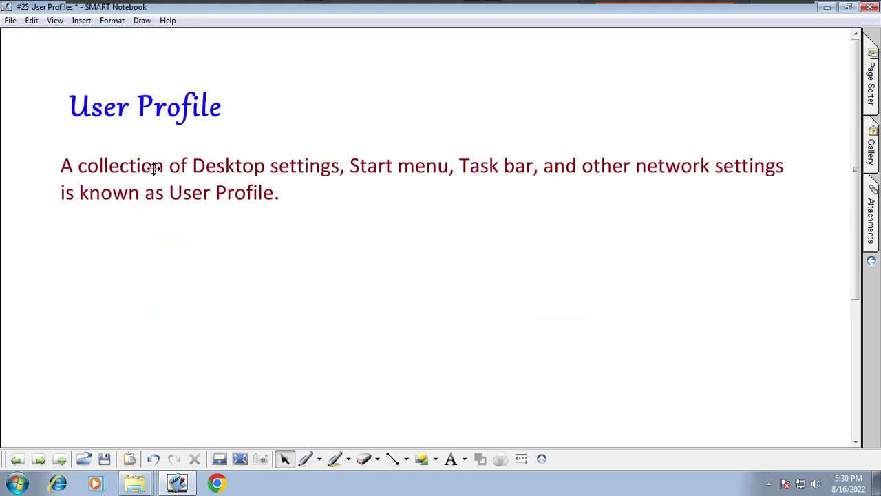
- Annotate in blue pen (circle settings, underline Task bar, arrow, 'Doc', 'V.', 'My', 'I'), then erase it all
{"action": "left_click", "coordinate": [319, 459]}
{"action": "left_click", "coordinate": [331, 271]}
{"action": "mouse_move", "coordinate": [213, 151]}
{"action": "left_mouse_down"}
{"action": "mouse_move", "coordinate": [201, 149]}
{"action": "mouse_move", "coordinate": [191, 183]}
{"action": "mouse_move", "coordinate": [809, 182]}
{"action": "mouse_move", "coordinate": [774, 150]}
{"action": "mouse_move", "coordinate": [206, 149]}
{"action": "left_mouse_up"}
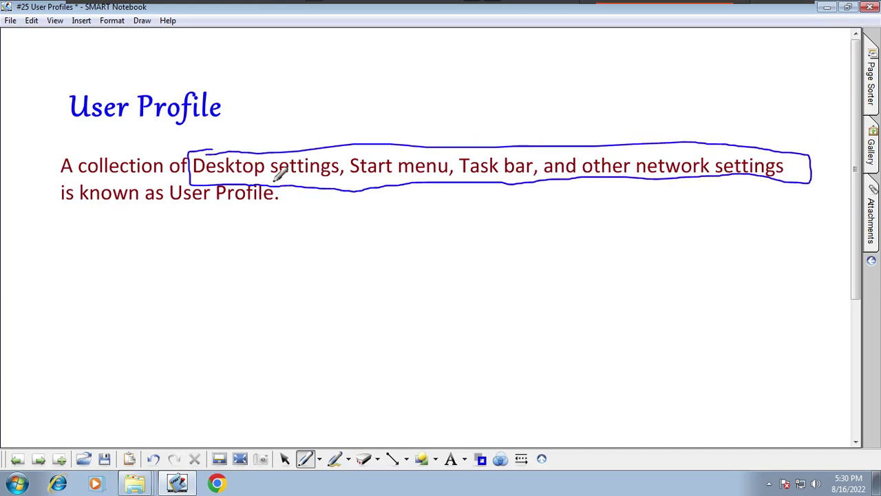
{"action": "left_click_drag", "start_coordinate": [483, 182], "coordinate": [508, 181]}
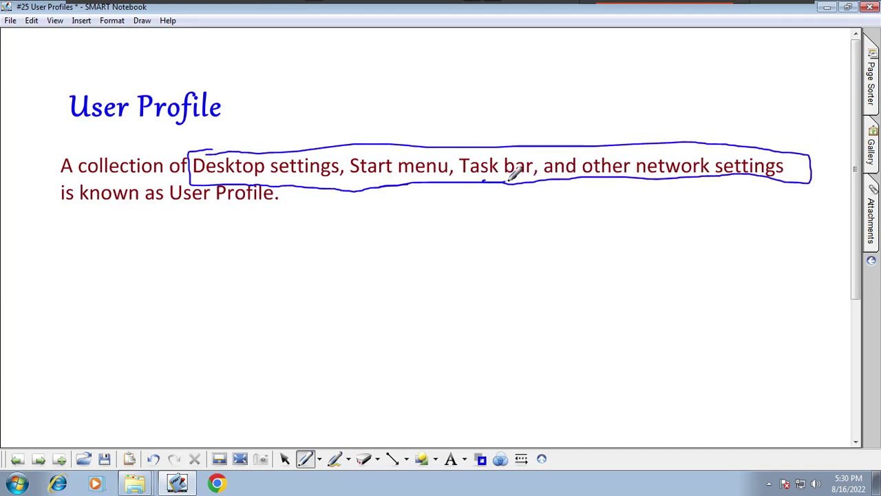
{"action": "mouse_move", "coordinate": [662, 184]}
{"action": "left_mouse_down"}
{"action": "mouse_move", "coordinate": [665, 224]}
{"action": "mouse_move", "coordinate": [676, 209]}
{"action": "left_mouse_up"}
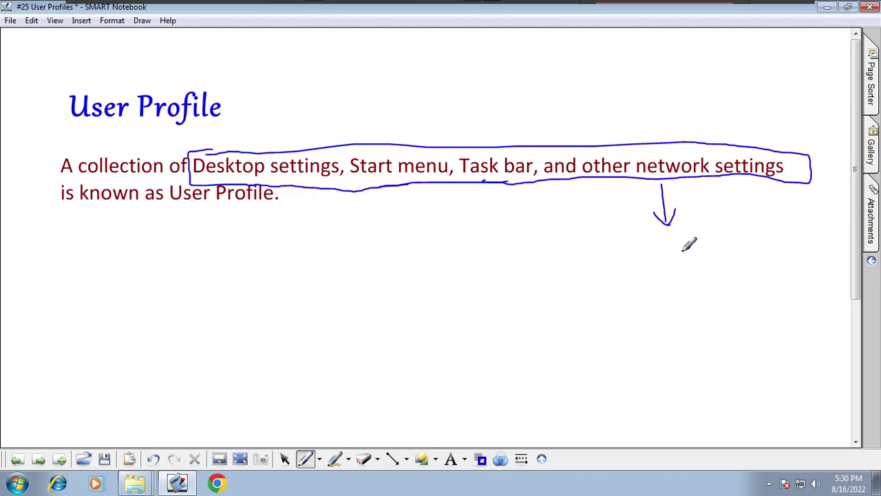
{"action": "left_click_drag", "start_coordinate": [666, 250], "coordinate": [668, 270]}
{"action": "left_click_drag", "start_coordinate": [695, 259], "coordinate": [713, 269]}
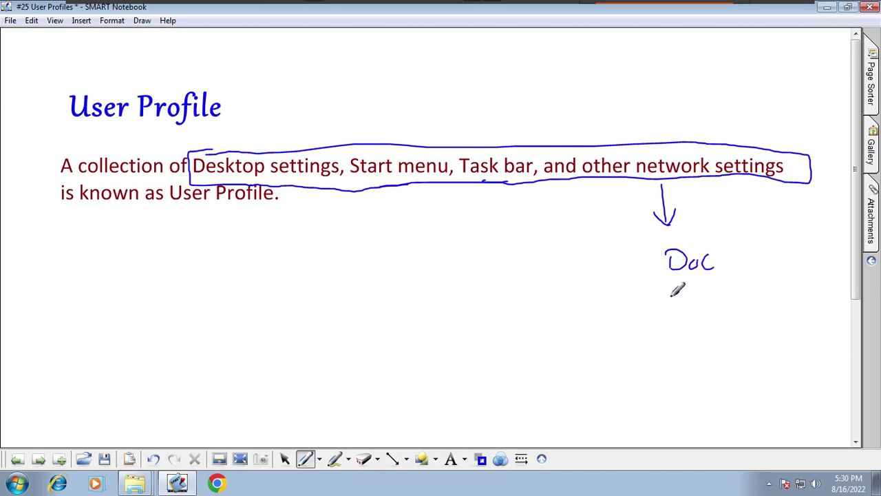
{"action": "left_click_drag", "start_coordinate": [670, 288], "coordinate": [689, 285]}
{"action": "left_click", "coordinate": [695, 303]}
{"action": "mouse_move", "coordinate": [685, 353]}
{"action": "left_mouse_down"}
{"action": "mouse_move", "coordinate": [695, 331]}
{"action": "mouse_move", "coordinate": [704, 352]}
{"action": "left_mouse_up"}
{"action": "mouse_move", "coordinate": [725, 332]}
{"action": "left_mouse_down"}
{"action": "mouse_move", "coordinate": [705, 354]}
{"action": "mouse_move", "coordinate": [710, 367]}
{"action": "mouse_move", "coordinate": [692, 399]}
{"action": "left_mouse_up"}
{"action": "left_click_drag", "start_coordinate": [728, 384], "coordinate": [737, 375]}
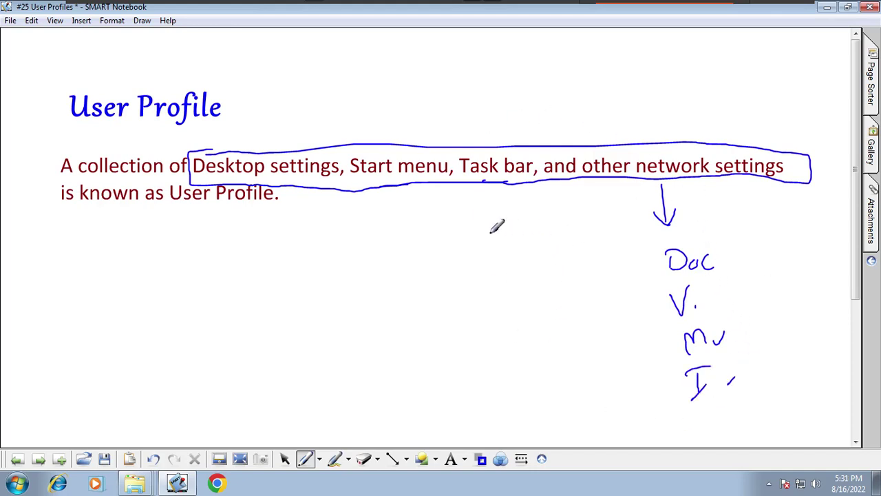
{"action": "left_click", "coordinate": [364, 458]}
{"action": "mouse_move", "coordinate": [149, 191]}
{"action": "left_mouse_down"}
{"action": "mouse_move", "coordinate": [503, 158]}
{"action": "mouse_move", "coordinate": [594, 364]}
{"action": "mouse_move", "coordinate": [799, 234]}
{"action": "mouse_move", "coordinate": [405, 364]}
{"action": "left_mouse_up"}
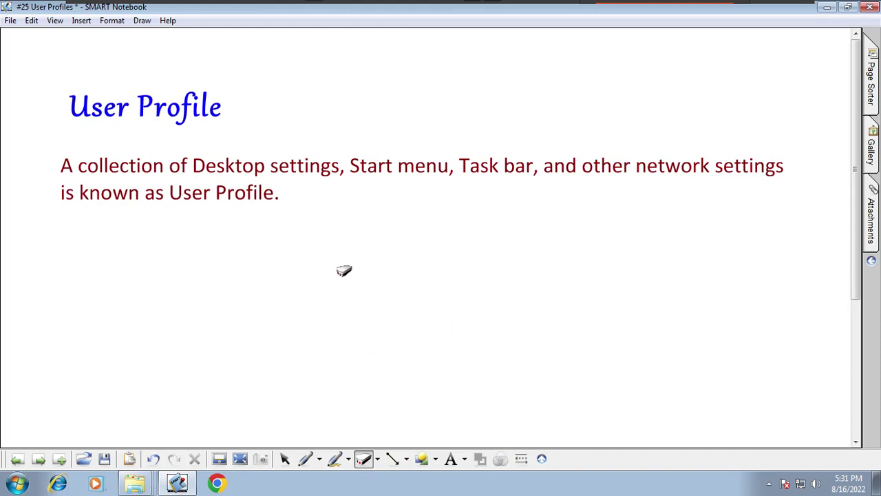
- Handwrite the path C:\Users\ followed by the user name in black pen, undoing a stray stroke
{"action": "left_click", "coordinate": [319, 458]}
{"action": "left_click", "coordinate": [386, 249]}
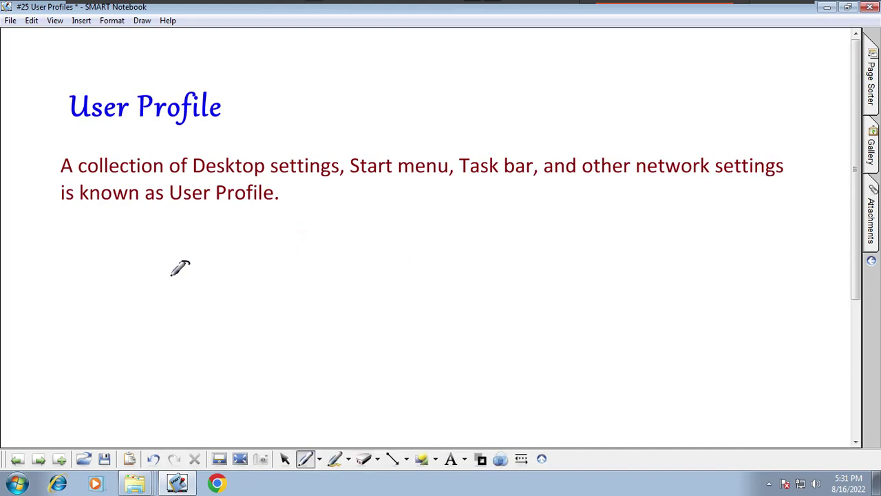
{"action": "left_click_drag", "start_coordinate": [190, 263], "coordinate": [190, 288]}
{"action": "left_click", "coordinate": [207, 270]}
{"action": "left_click", "coordinate": [207, 280]}
{"action": "mouse_move", "coordinate": [223, 256]}
{"action": "left_mouse_down"}
{"action": "mouse_move", "coordinate": [234, 287]}
{"action": "mouse_move", "coordinate": [271, 260]}
{"action": "mouse_move", "coordinate": [276, 279]}
{"action": "mouse_move", "coordinate": [306, 270]}
{"action": "mouse_move", "coordinate": [321, 278]}
{"action": "left_mouse_up"}
{"action": "left_click", "coordinate": [153, 459]}
{"action": "left_click_drag", "start_coordinate": [346, 239], "coordinate": [353, 284]}
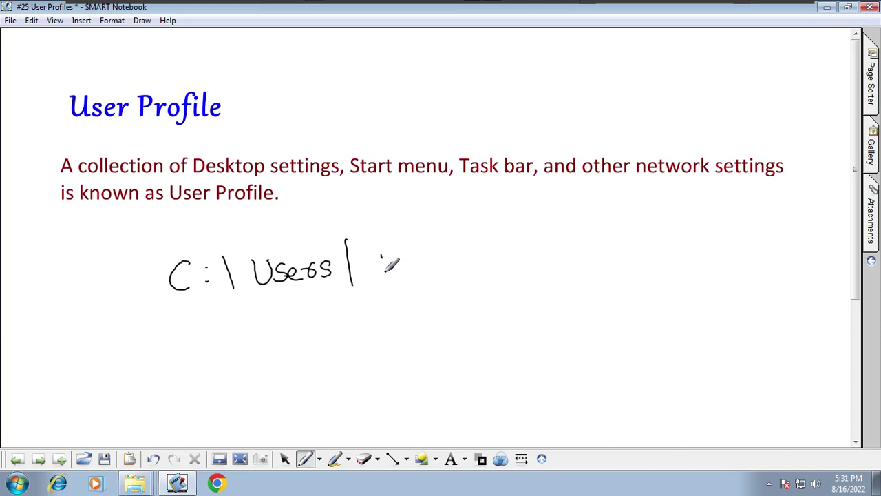
{"action": "left_click_drag", "start_coordinate": [383, 253], "coordinate": [383, 273]}
{"action": "mouse_move", "coordinate": [395, 252]}
{"action": "left_mouse_down"}
{"action": "mouse_move", "coordinate": [395, 272]}
{"action": "mouse_move", "coordinate": [411, 257]}
{"action": "mouse_move", "coordinate": [472, 254]}
{"action": "left_mouse_up"}
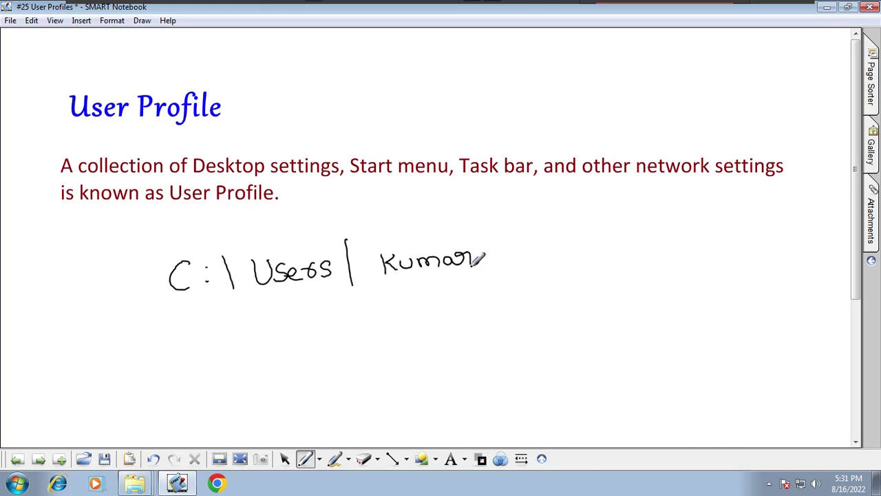
- In red pen, draw an arrow right of the path and write 'path', redoing misspelled letters
{"action": "left_click", "coordinate": [480, 459]}
{"action": "left_click", "coordinate": [486, 393]}
{"action": "mouse_move", "coordinate": [479, 255]}
{"action": "left_mouse_down"}
{"action": "mouse_move", "coordinate": [530, 250]}
{"action": "mouse_move", "coordinate": [528, 258]}
{"action": "left_mouse_up"}
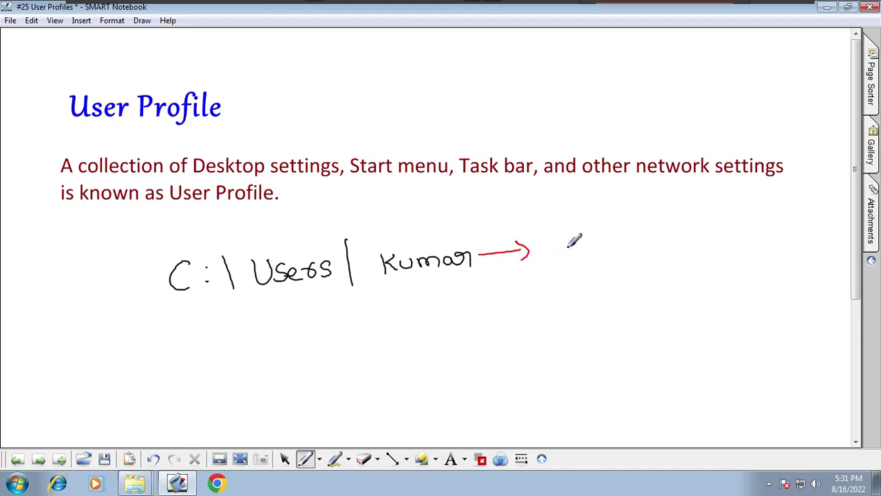
{"action": "mouse_move", "coordinate": [570, 238]}
{"action": "left_mouse_down"}
{"action": "mouse_move", "coordinate": [604, 238]}
{"action": "mouse_move", "coordinate": [618, 253]}
{"action": "left_mouse_up"}
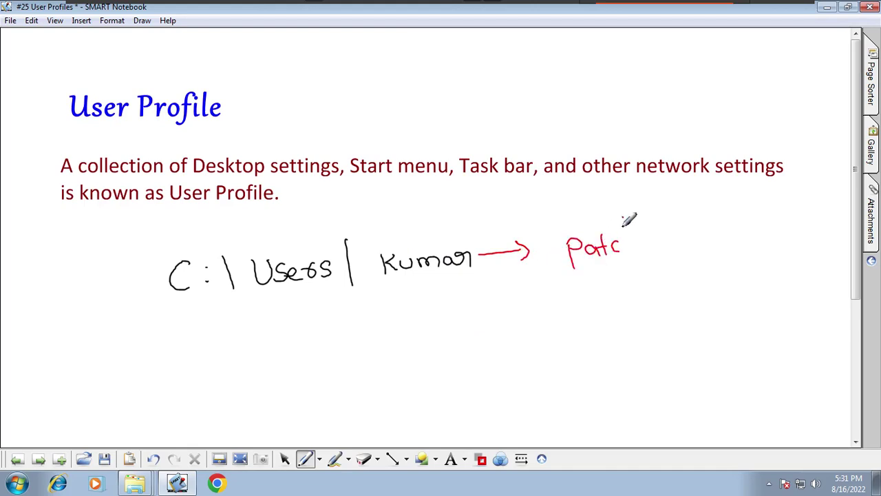
{"action": "left_click_drag", "start_coordinate": [621, 216], "coordinate": [640, 256]}
{"action": "left_click", "coordinate": [153, 459]}
{"action": "left_click", "coordinate": [153, 459]}
{"action": "left_click", "coordinate": [153, 460]}
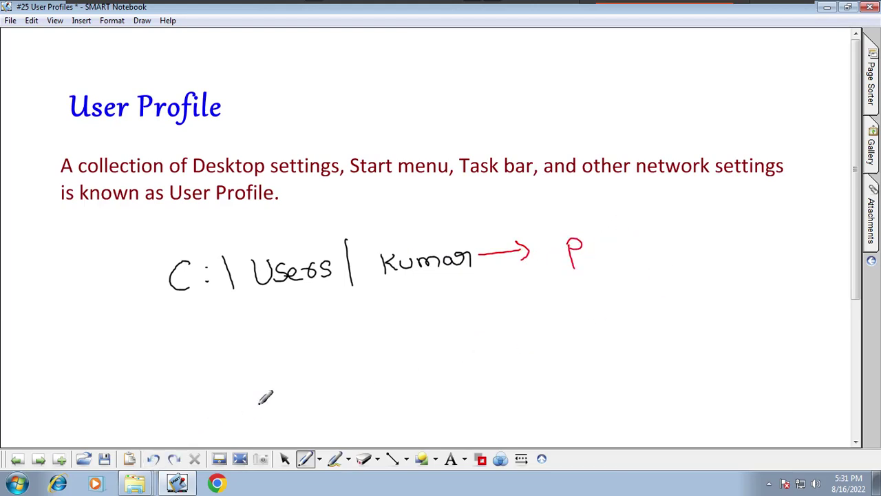
{"action": "left_click_drag", "start_coordinate": [591, 242], "coordinate": [617, 253]}
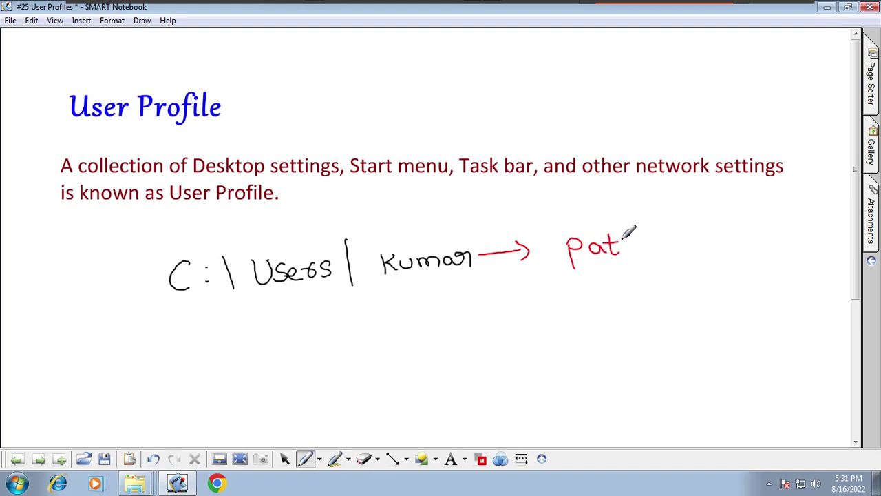
{"action": "left_click_drag", "start_coordinate": [618, 214], "coordinate": [640, 255]}
- Minimise the notebook, restore the Hyper-V Manager session and select VM2
{"action": "left_click", "coordinate": [762, 13]}
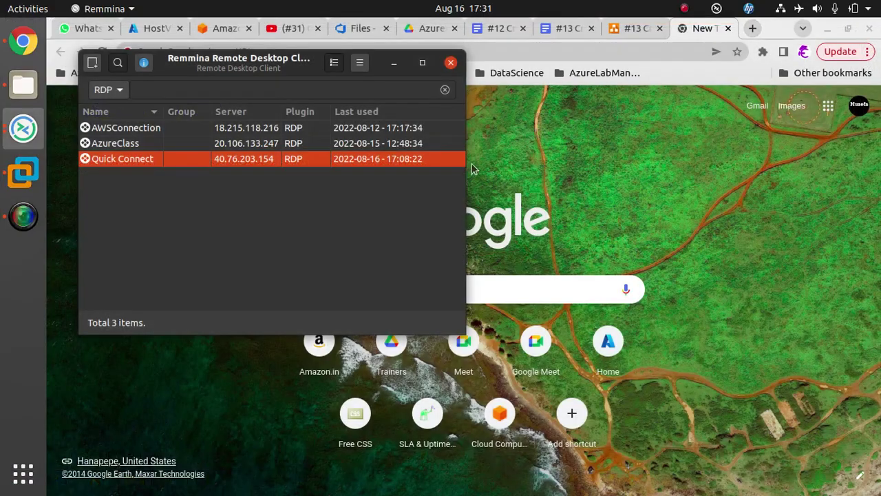
{"action": "left_click", "coordinate": [23, 128]}
{"action": "left_click", "coordinate": [120, 188]}
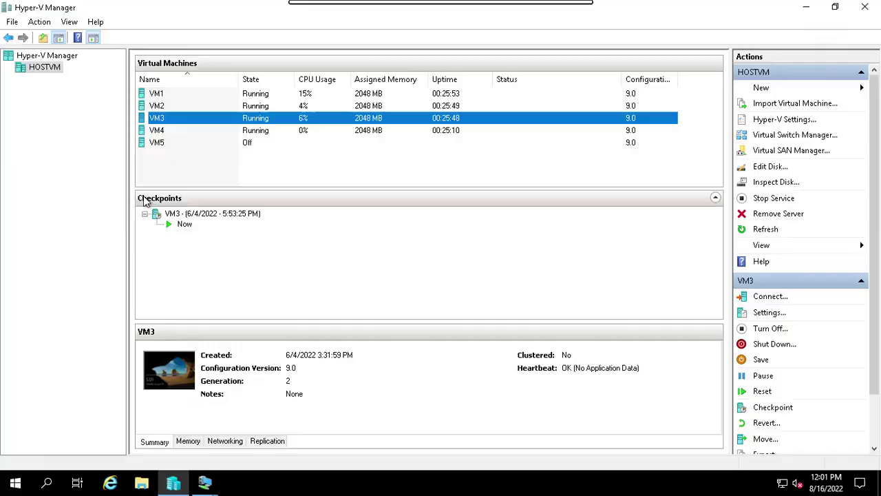
{"action": "left_click", "coordinate": [168, 109]}
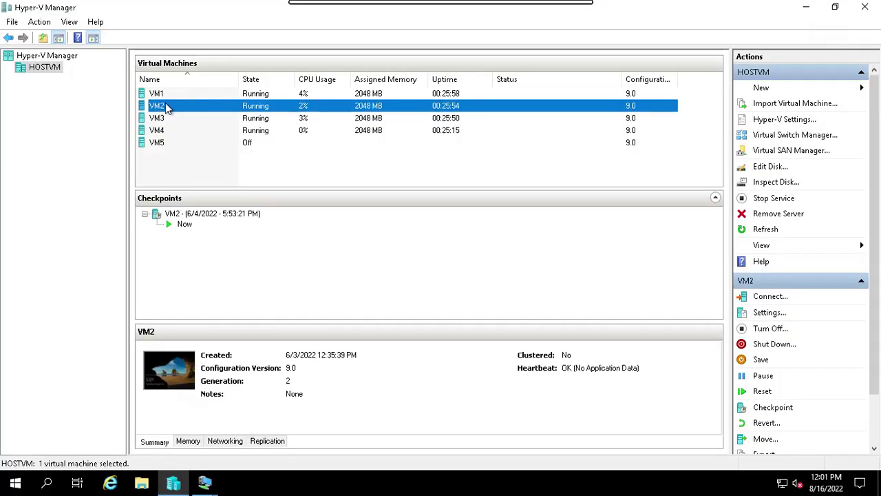
- Connect to VM2, sign in with the user's password and maximise the connection window
{"action": "left_click", "coordinate": [766, 297]}
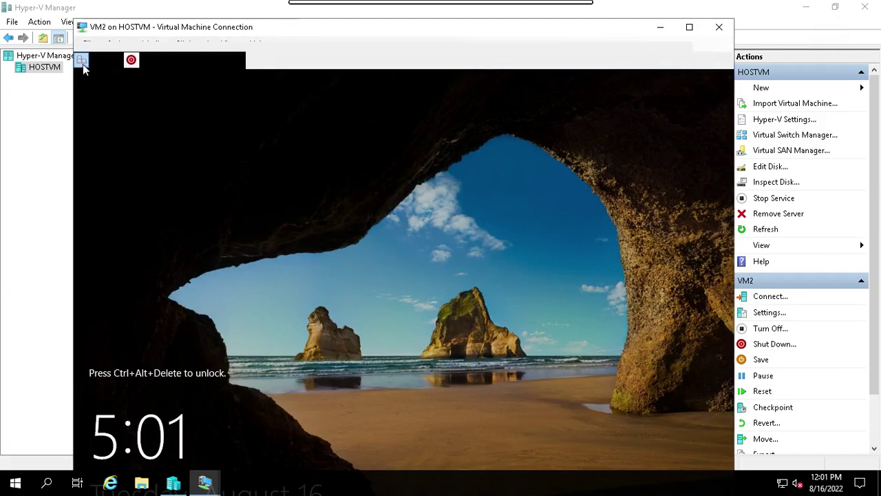
{"action": "left_click", "coordinate": [82, 60]}
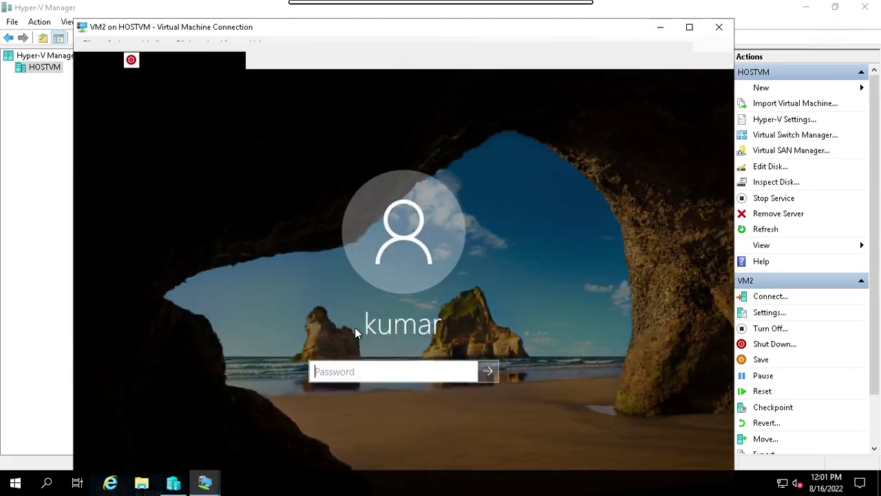
{"action": "type", "text": "•••••••••"}
{"action": "key", "text": "Return"}
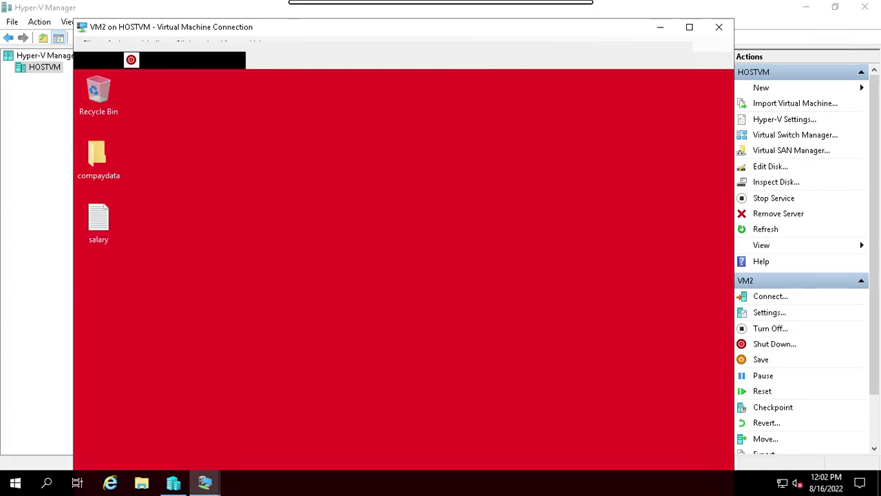
{"action": "left_click", "coordinate": [689, 27]}
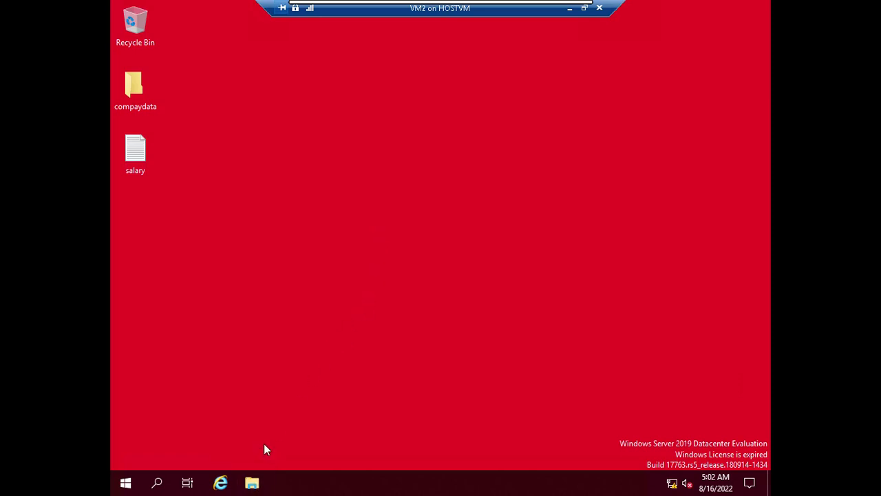
- In File Explorer, open Local Disk (C:) > Users > the roaming user's folder, then minimise the session
{"action": "key", "text": "super+e"}
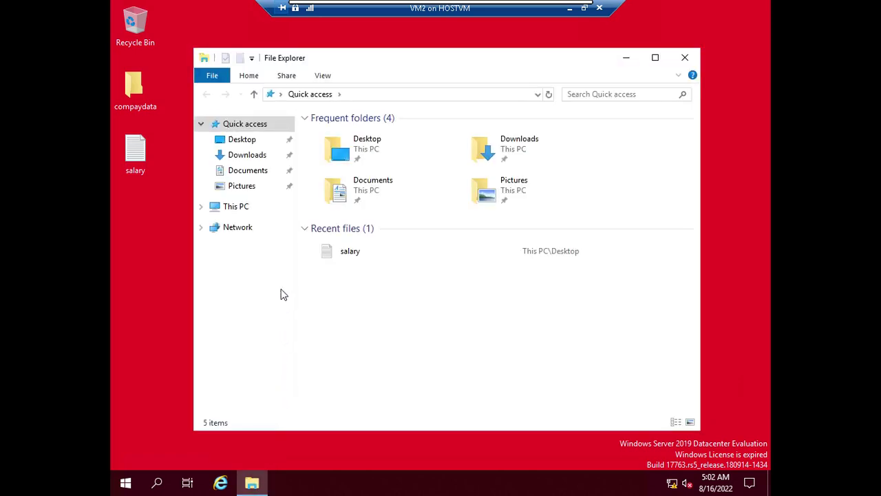
{"action": "left_click", "coordinate": [242, 214]}
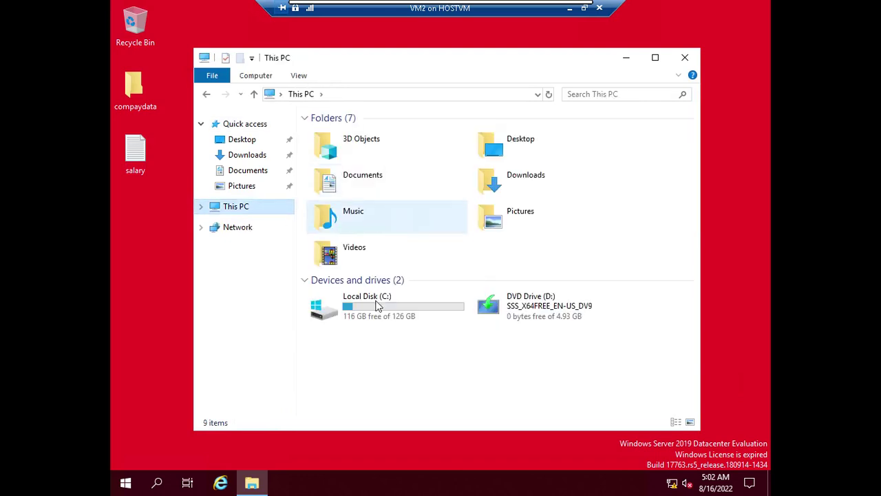
{"action": "double_click", "coordinate": [377, 315]}
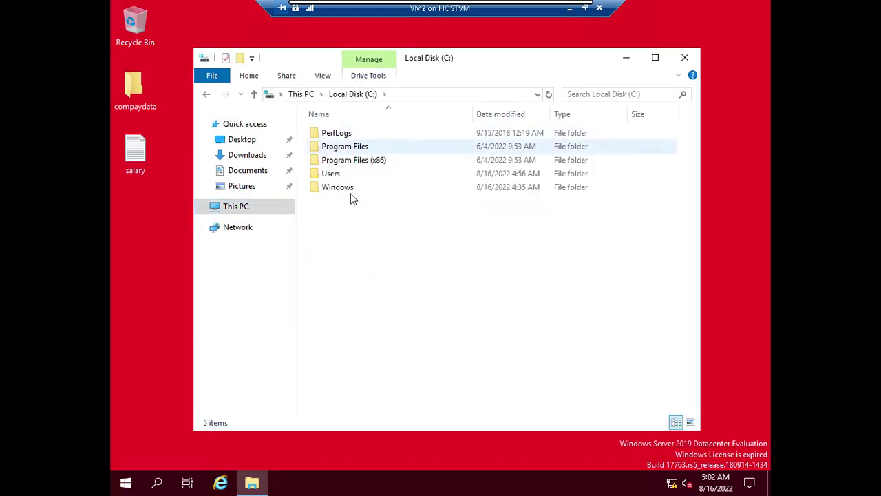
{"action": "double_click", "coordinate": [345, 176]}
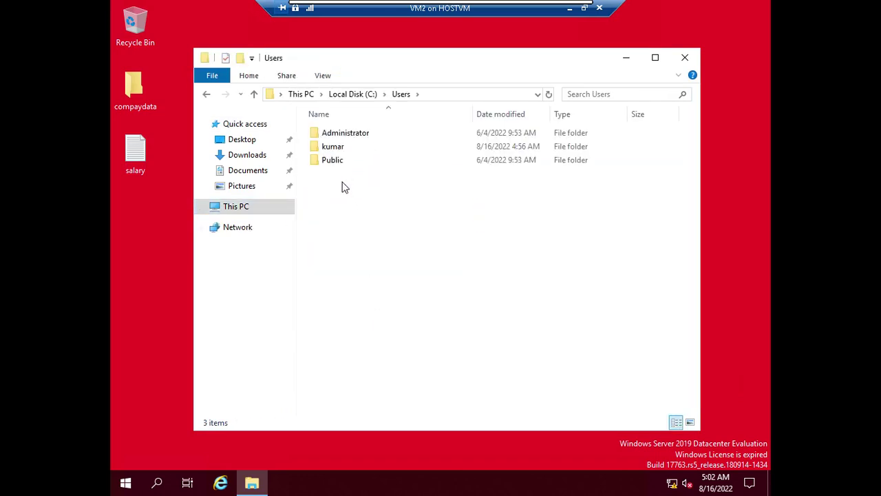
{"action": "left_click", "coordinate": [340, 148]}
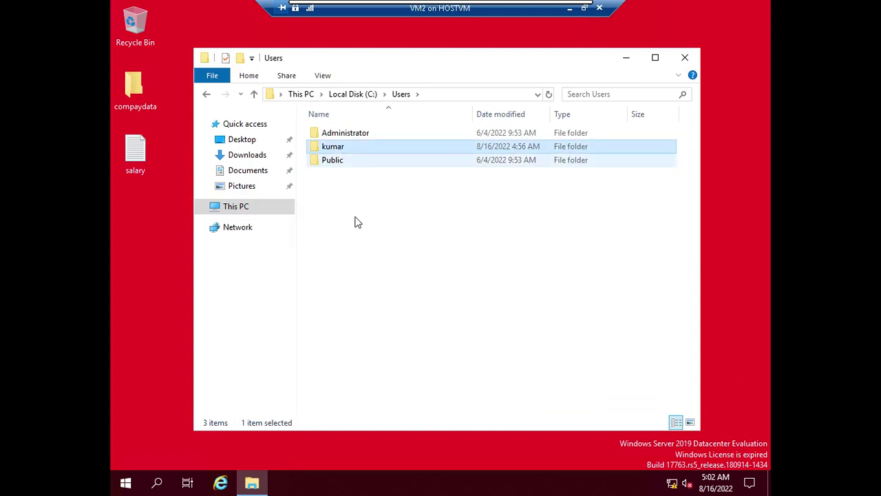
{"action": "double_click", "coordinate": [348, 150]}
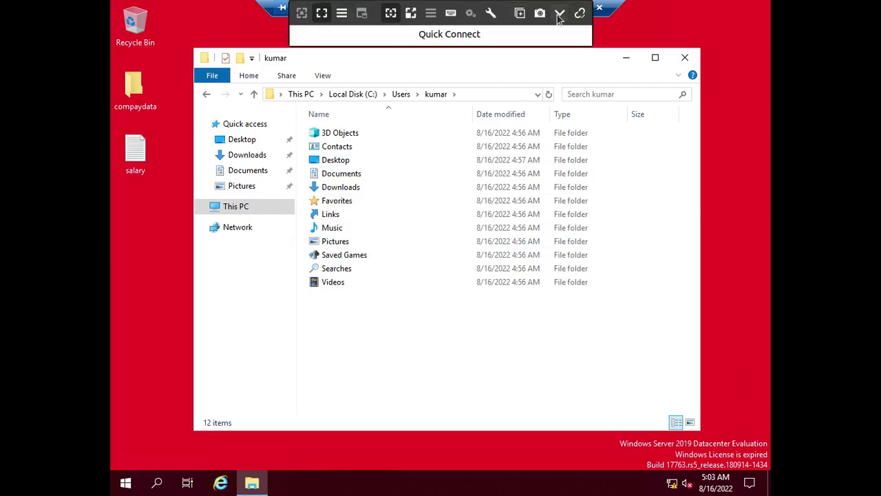
{"action": "left_click", "coordinate": [559, 15]}
- On the network diagram page, draw a red smiley figure and arrow from the server, then return to User Profile
{"action": "left_click", "coordinate": [46, 190]}
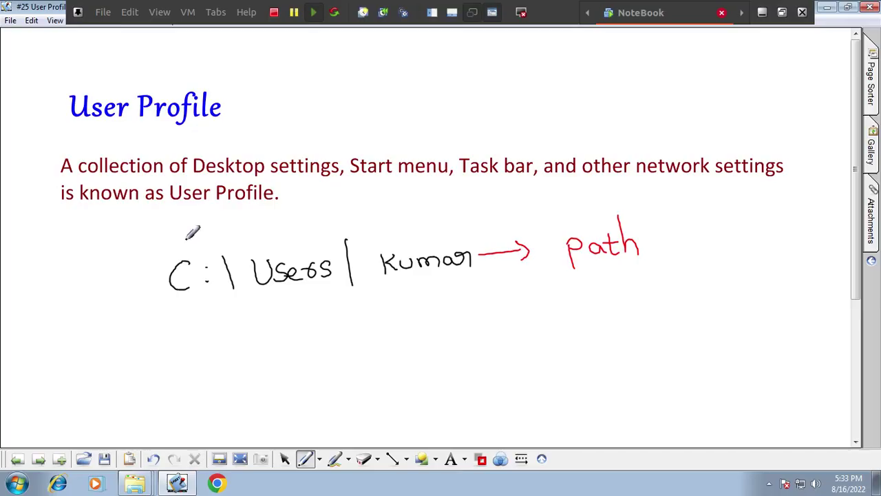
{"action": "left_click", "coordinate": [18, 459]}
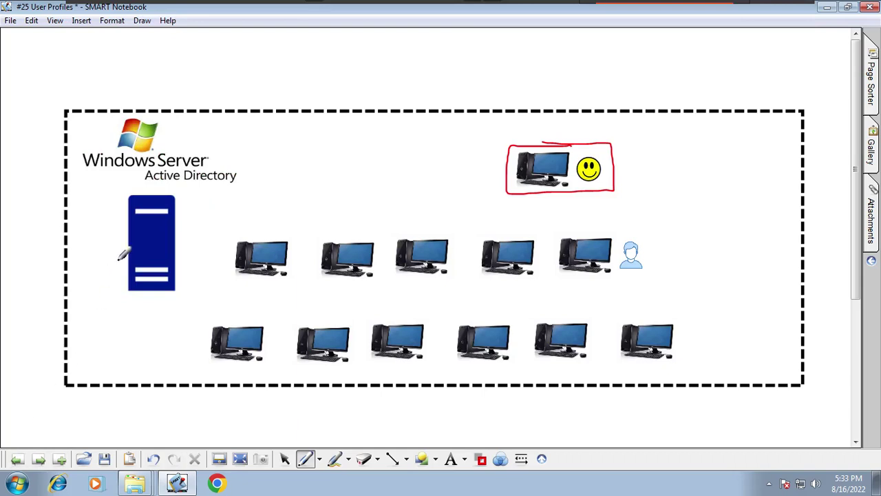
{"action": "mouse_move", "coordinate": [126, 257]}
{"action": "left_mouse_down"}
{"action": "mouse_move", "coordinate": [108, 272]}
{"action": "mouse_move", "coordinate": [103, 250]}
{"action": "mouse_move", "coordinate": [117, 265]}
{"action": "mouse_move", "coordinate": [115, 289]}
{"action": "mouse_move", "coordinate": [130, 299]}
{"action": "mouse_move", "coordinate": [136, 290]}
{"action": "left_mouse_up"}
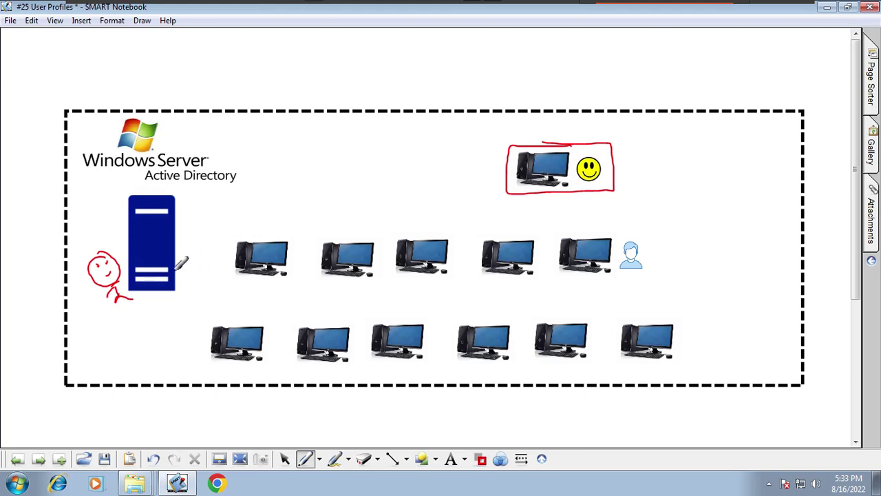
{"action": "left_click_drag", "start_coordinate": [123, 212], "coordinate": [84, 248]}
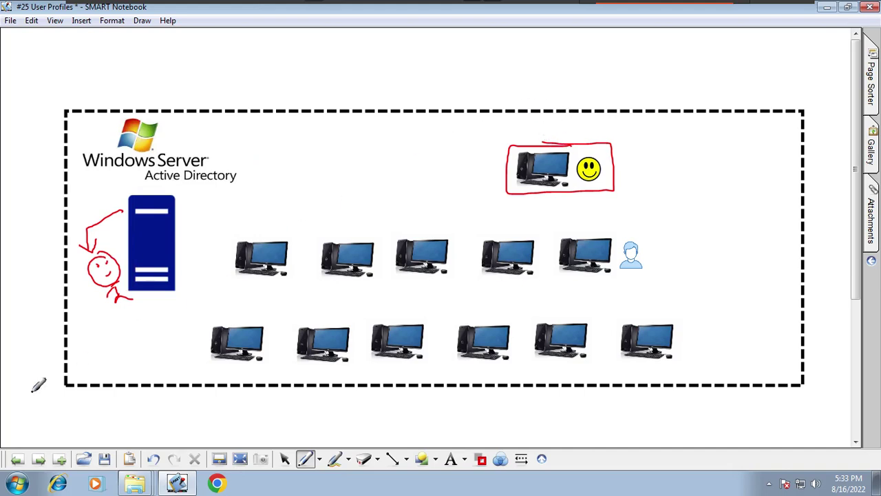
{"action": "left_click", "coordinate": [39, 458]}
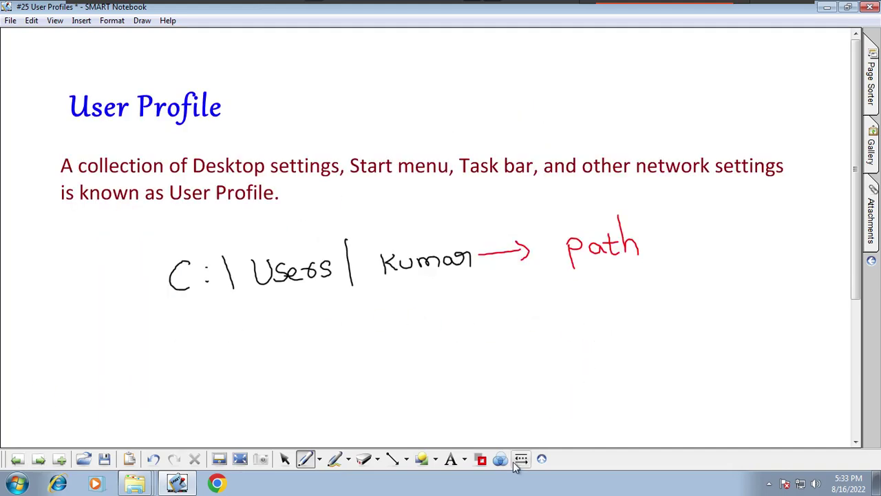
- Adjust the pen thickness and handwrite 'OS →' and 'will Create' below the profile path
{"action": "left_click", "coordinate": [517, 466]}
{"action": "left_click", "coordinate": [558, 339]}
{"action": "mouse_move", "coordinate": [169, 343]}
{"action": "left_mouse_down"}
{"action": "mouse_move", "coordinate": [186, 365]}
{"action": "mouse_move", "coordinate": [264, 354]}
{"action": "mouse_move", "coordinate": [255, 365]}
{"action": "left_mouse_up"}
{"action": "left_click", "coordinate": [522, 459]}
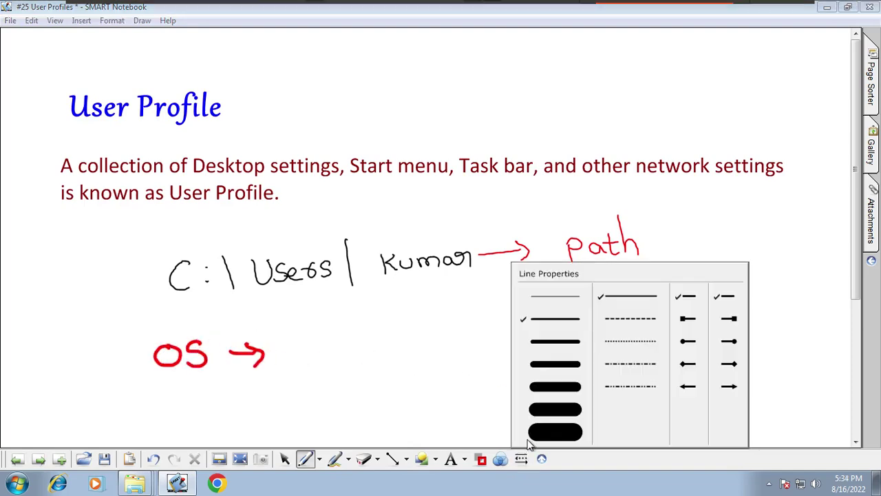
{"action": "left_click", "coordinate": [544, 301]}
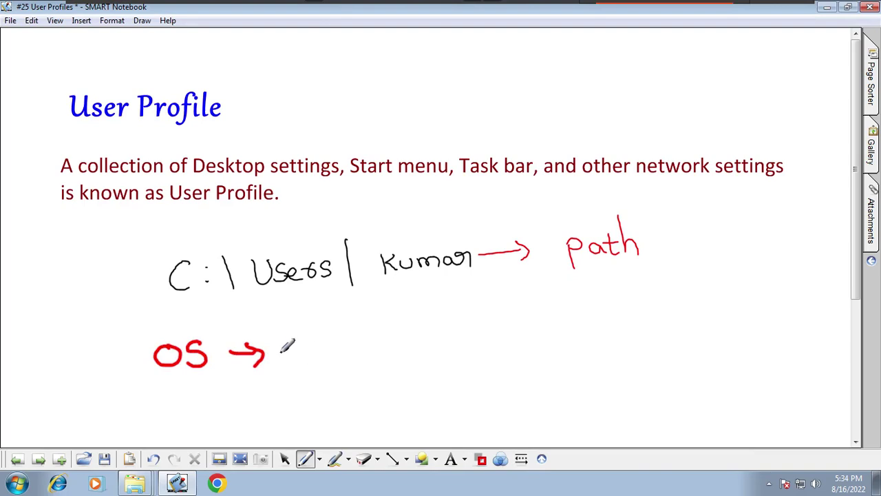
{"action": "left_click_drag", "start_coordinate": [287, 342], "coordinate": [323, 357]}
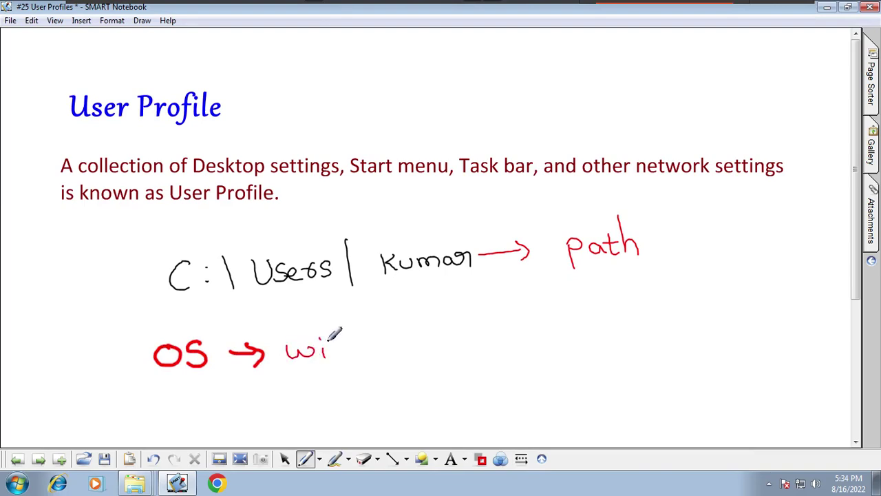
{"action": "left_click_drag", "start_coordinate": [333, 324], "coordinate": [333, 358]}
{"action": "left_click_drag", "start_coordinate": [343, 324], "coordinate": [342, 358]}
{"action": "mouse_move", "coordinate": [392, 336]}
{"action": "left_mouse_down"}
{"action": "mouse_move", "coordinate": [390, 355]}
{"action": "mouse_move", "coordinate": [422, 339]}
{"action": "mouse_move", "coordinate": [452, 350]}
{"action": "mouse_move", "coordinate": [477, 337]}
{"action": "mouse_move", "coordinate": [540, 338]}
{"action": "left_mouse_up"}
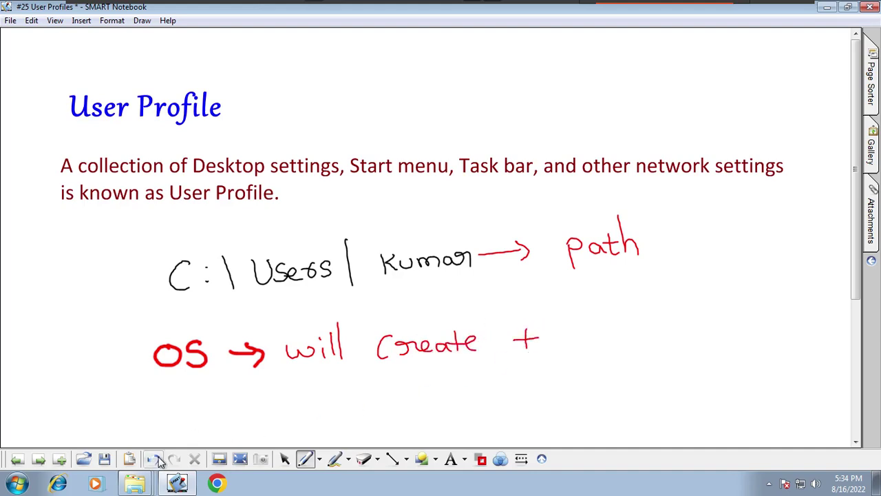
- Undo 'will Create' and handwrite 'Creates the user profile' after the arrow instead
{"action": "left_click", "coordinate": [155, 459]}
{"action": "left_click", "coordinate": [154, 458]}
{"action": "left_click", "coordinate": [153, 459]}
{"action": "left_click", "coordinate": [153, 458]}
{"action": "left_click", "coordinate": [153, 458]}
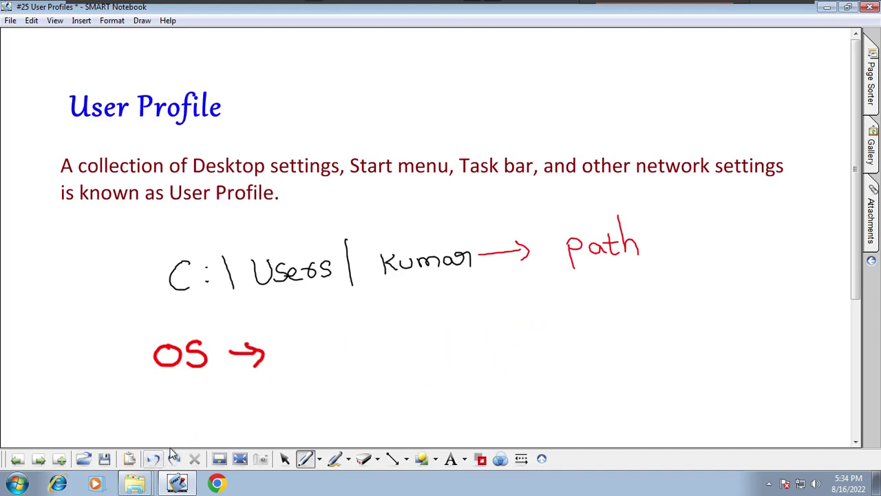
{"action": "left_click_drag", "start_coordinate": [313, 339], "coordinate": [316, 361]}
{"action": "left_click_drag", "start_coordinate": [318, 345], "coordinate": [398, 353]}
{"action": "mouse_move", "coordinate": [444, 332]}
{"action": "left_mouse_down"}
{"action": "mouse_move", "coordinate": [444, 354]}
{"action": "mouse_move", "coordinate": [457, 336]}
{"action": "left_mouse_up"}
{"action": "mouse_move", "coordinate": [454, 318]}
{"action": "left_mouse_down"}
{"action": "mouse_move", "coordinate": [455, 354]}
{"action": "mouse_move", "coordinate": [470, 354]}
{"action": "left_mouse_up"}
{"action": "mouse_move", "coordinate": [475, 347]}
{"action": "left_mouse_down"}
{"action": "mouse_move", "coordinate": [576, 345]}
{"action": "mouse_move", "coordinate": [609, 324]}
{"action": "mouse_move", "coordinate": [627, 333]}
{"action": "mouse_move", "coordinate": [668, 311]}
{"action": "mouse_move", "coordinate": [679, 325]}
{"action": "mouse_move", "coordinate": [691, 320]}
{"action": "left_mouse_up"}
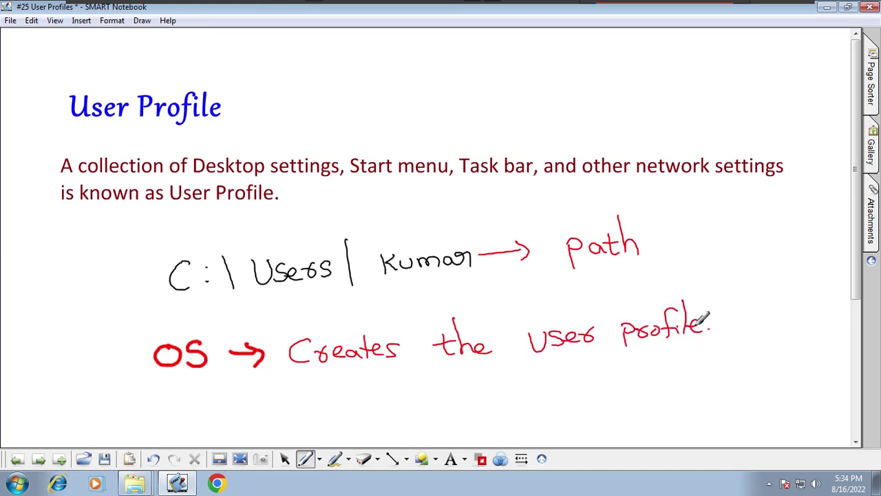
- Switch to a thin blue pen, draw an arrow linking OS to the path and a check beside 'path'
{"action": "left_click", "coordinate": [480, 459]}
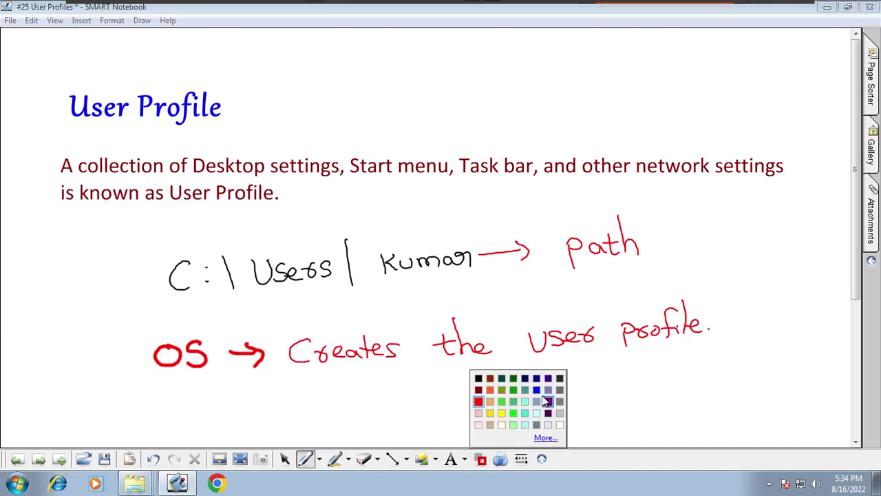
{"action": "left_click", "coordinate": [547, 401]}
{"action": "left_click", "coordinate": [521, 459]}
{"action": "left_click", "coordinate": [555, 338]}
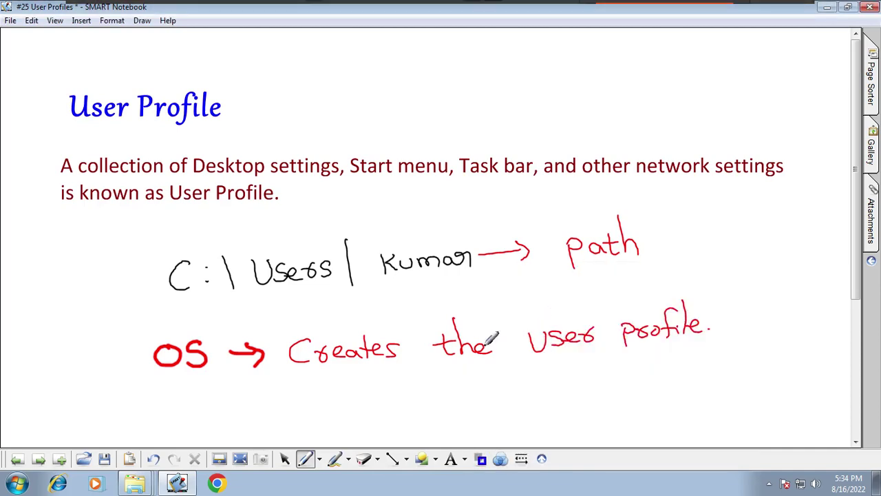
{"action": "mouse_move", "coordinate": [127, 354]}
{"action": "left_mouse_down"}
{"action": "mouse_move", "coordinate": [93, 307]}
{"action": "mouse_move", "coordinate": [141, 272]}
{"action": "mouse_move", "coordinate": [131, 289]}
{"action": "left_mouse_up"}
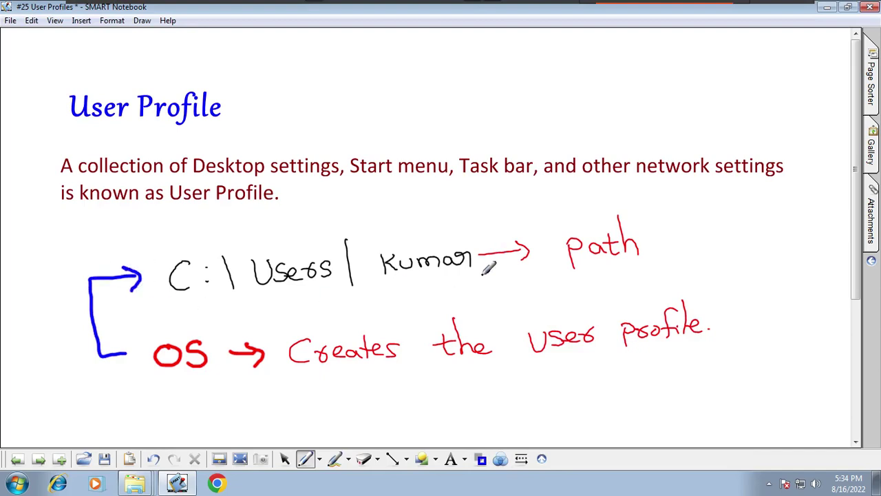
{"action": "left_click_drag", "start_coordinate": [687, 234], "coordinate": [726, 219]}
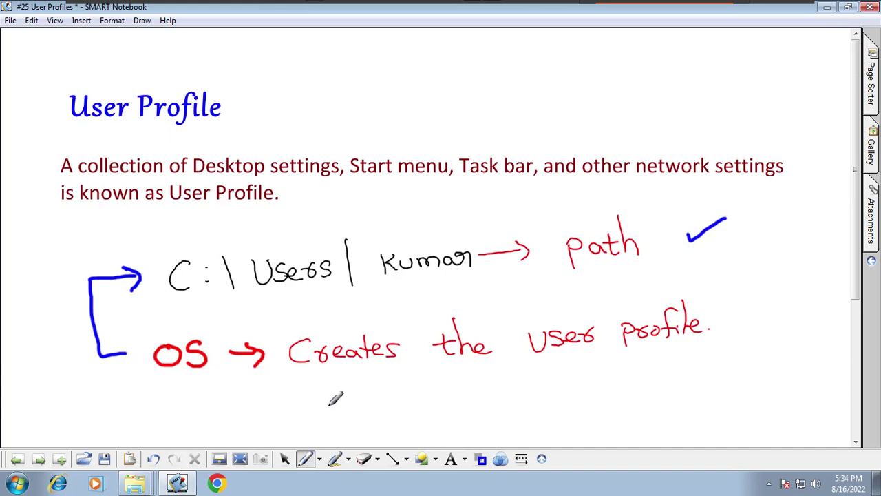
- Draw a blue arrow below OS and handwrite 'at first login.' after it
{"action": "mouse_move", "coordinate": [209, 392]}
{"action": "left_mouse_down"}
{"action": "mouse_move", "coordinate": [216, 415]}
{"action": "mouse_move", "coordinate": [318, 411]}
{"action": "mouse_move", "coordinate": [305, 423]}
{"action": "left_mouse_up"}
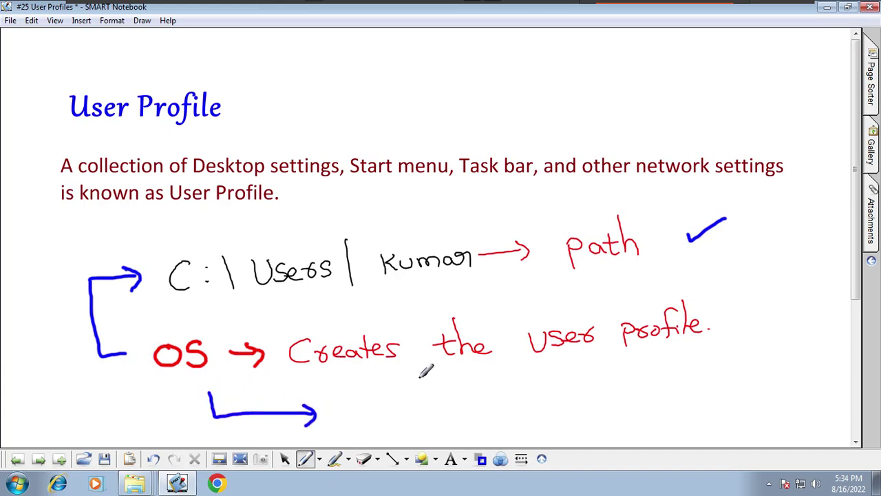
{"action": "mouse_move", "coordinate": [377, 405]}
{"action": "left_mouse_down"}
{"action": "mouse_move", "coordinate": [368, 406]}
{"action": "mouse_move", "coordinate": [380, 414]}
{"action": "left_mouse_up"}
{"action": "left_click_drag", "start_coordinate": [388, 391], "coordinate": [390, 414]}
{"action": "left_click_drag", "start_coordinate": [381, 402], "coordinate": [397, 399]}
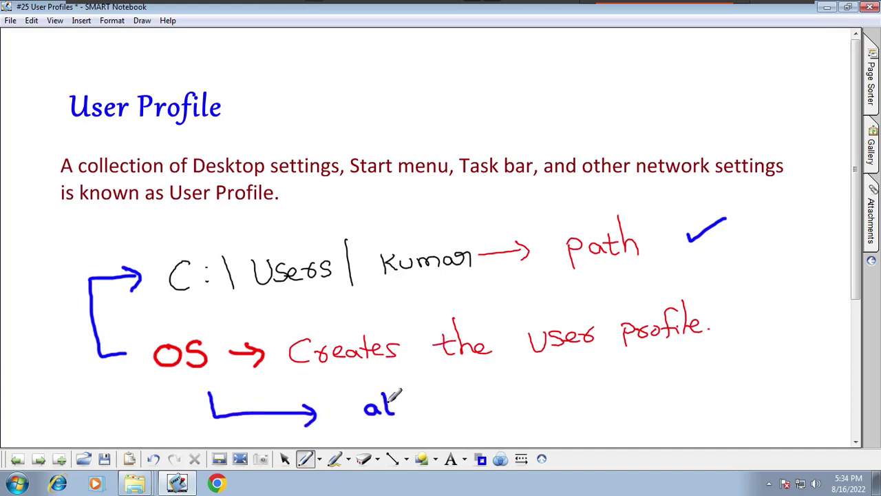
{"action": "mouse_move", "coordinate": [452, 393]}
{"action": "left_mouse_down"}
{"action": "mouse_move", "coordinate": [441, 416]}
{"action": "mouse_move", "coordinate": [472, 399]}
{"action": "mouse_move", "coordinate": [510, 407]}
{"action": "mouse_move", "coordinate": [521, 398]}
{"action": "mouse_move", "coordinate": [542, 411]}
{"action": "mouse_move", "coordinate": [563, 396]}
{"action": "mouse_move", "coordinate": [572, 421]}
{"action": "left_mouse_up"}
{"action": "mouse_move", "coordinate": [585, 394]}
{"action": "left_mouse_down"}
{"action": "mouse_move", "coordinate": [587, 403]}
{"action": "mouse_move", "coordinate": [610, 402]}
{"action": "left_mouse_up"}
{"action": "left_click", "coordinate": [626, 391]}
{"action": "left_click", "coordinate": [626, 400]}
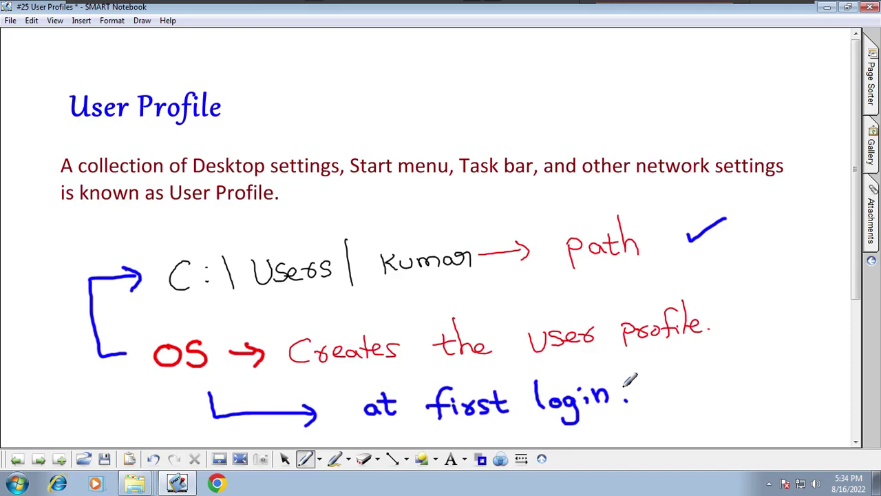
- On the network diagram page, draw blue boxes, arcs and loops around the computers and the user
{"action": "left_click", "coordinate": [17, 458]}
{"action": "left_click", "coordinate": [38, 460]}
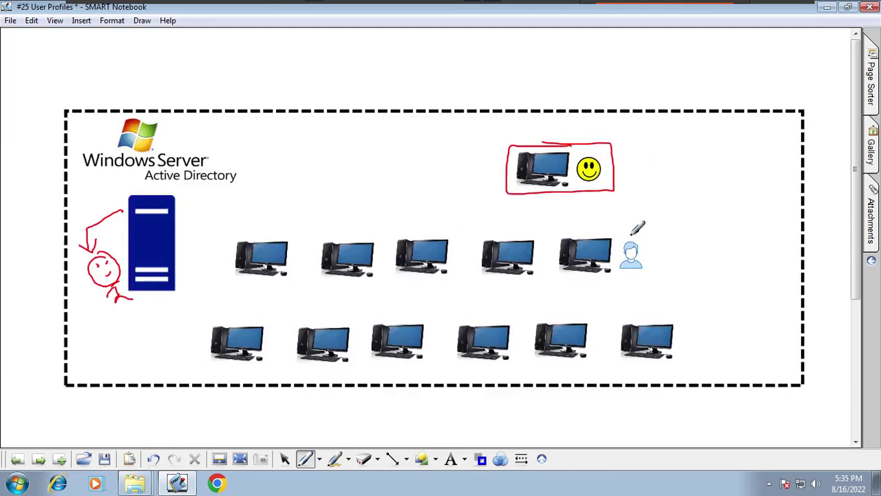
{"action": "mouse_move", "coordinate": [641, 225]}
{"action": "left_mouse_down"}
{"action": "mouse_move", "coordinate": [596, 224]}
{"action": "mouse_move", "coordinate": [554, 286]}
{"action": "mouse_move", "coordinate": [662, 263]}
{"action": "mouse_move", "coordinate": [641, 226]}
{"action": "left_mouse_up"}
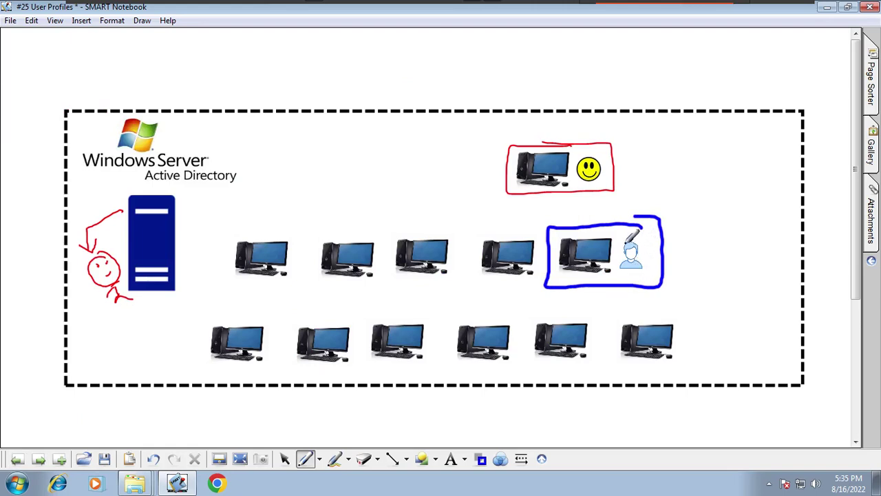
{"action": "left_click_drag", "start_coordinate": [585, 246], "coordinate": [593, 254]}
{"action": "left_click_drag", "start_coordinate": [597, 239], "coordinate": [628, 235]}
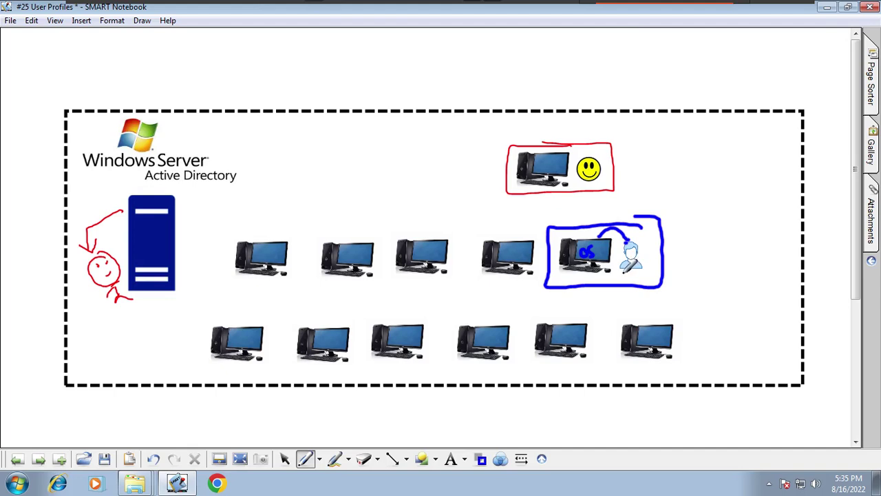
{"action": "mouse_move", "coordinate": [625, 241]}
{"action": "left_mouse_down"}
{"action": "mouse_move", "coordinate": [563, 212]}
{"action": "mouse_move", "coordinate": [519, 234]}
{"action": "mouse_move", "coordinate": [343, 204]}
{"action": "mouse_move", "coordinate": [256, 238]}
{"action": "mouse_move", "coordinate": [270, 339]}
{"action": "mouse_move", "coordinate": [369, 360]}
{"action": "mouse_move", "coordinate": [508, 341]}
{"action": "mouse_move", "coordinate": [651, 349]}
{"action": "mouse_move", "coordinate": [658, 325]}
{"action": "mouse_move", "coordinate": [646, 338]}
{"action": "mouse_move", "coordinate": [653, 341]}
{"action": "mouse_move", "coordinate": [664, 319]}
{"action": "left_mouse_up"}
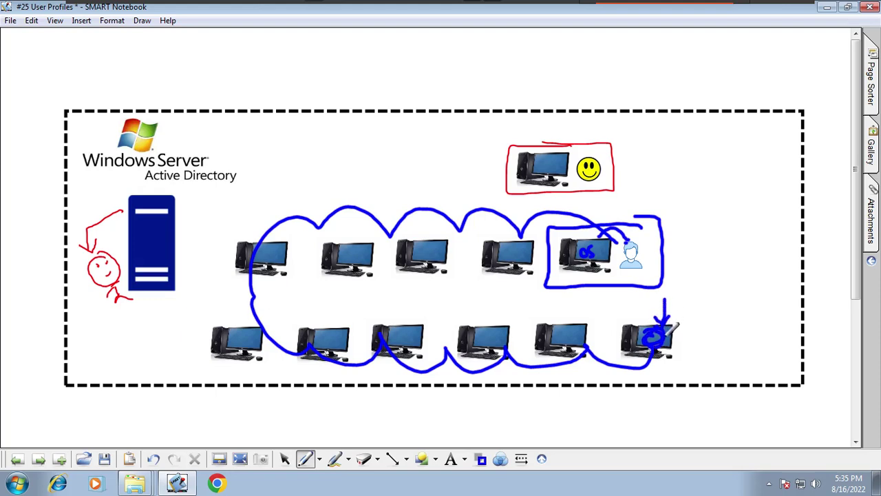
- Erase the blue annotations from the diagram with the large eraser
{"action": "left_click", "coordinate": [377, 459]}
{"action": "left_click", "coordinate": [384, 412]}
{"action": "mouse_move", "coordinate": [685, 352]}
{"action": "left_mouse_down"}
{"action": "mouse_move", "coordinate": [718, 355]}
{"action": "mouse_move", "coordinate": [403, 360]}
{"action": "mouse_move", "coordinate": [246, 338]}
{"action": "mouse_move", "coordinate": [374, 232]}
{"action": "mouse_move", "coordinate": [684, 277]}
{"action": "mouse_move", "coordinate": [405, 241]}
{"action": "mouse_move", "coordinate": [625, 278]}
{"action": "mouse_move", "coordinate": [647, 379]}
{"action": "mouse_move", "coordinate": [662, 375]}
{"action": "left_mouse_up"}
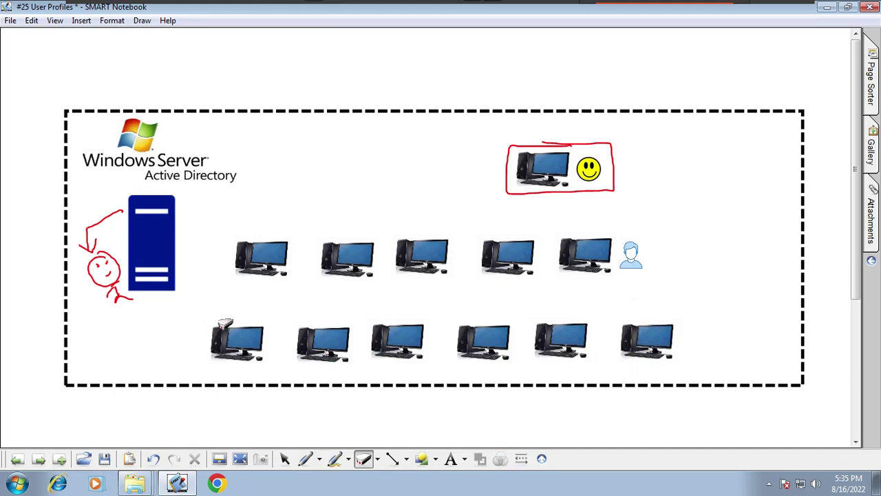
- Flip to the User Profile page, back to the network diagram, then to User Profile again
{"action": "left_click", "coordinate": [38, 457]}
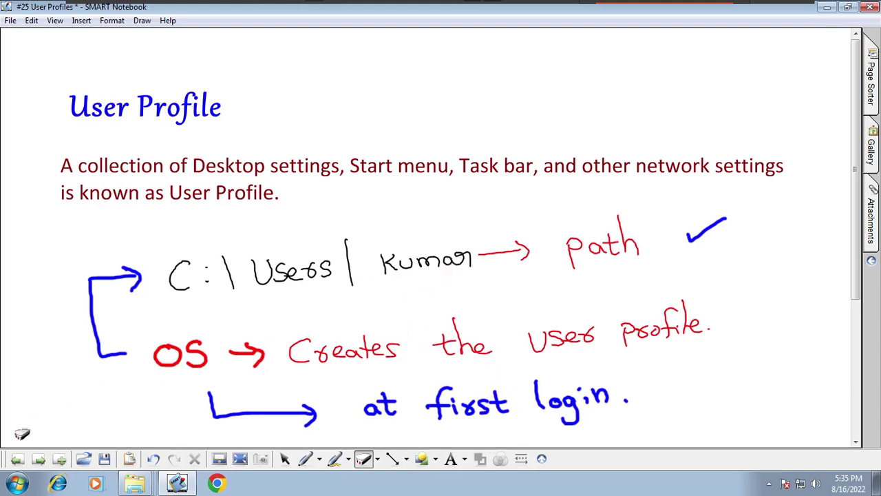
{"action": "left_click", "coordinate": [16, 459]}
{"action": "left_click", "coordinate": [39, 458]}
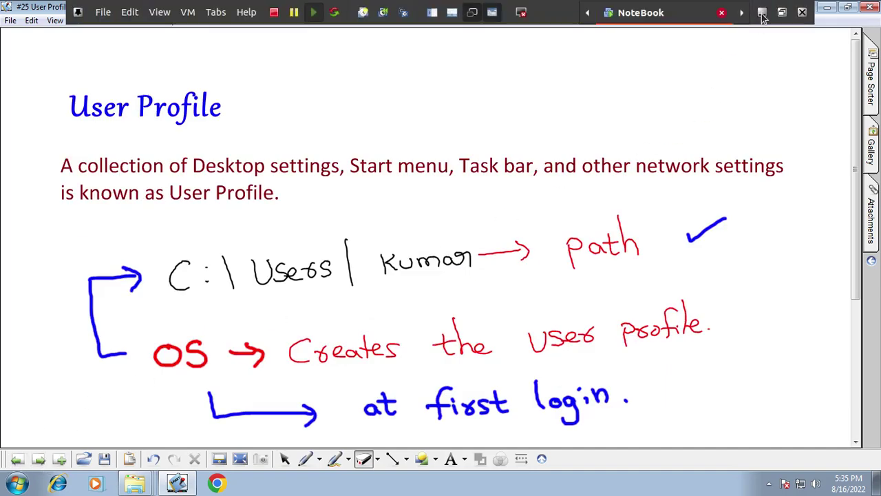
- Minimise the lesson VM, close the Remmina connection list and restore the server session full-screen
{"action": "left_click", "coordinate": [757, 9]}
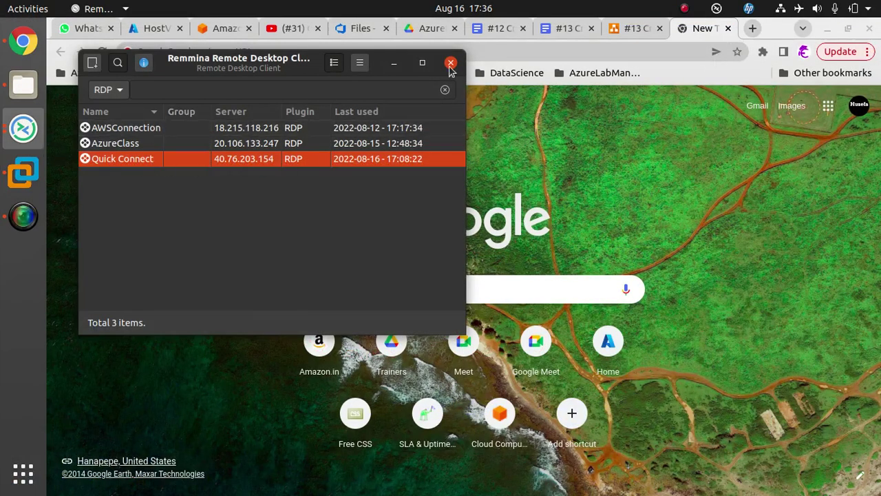
{"action": "left_click", "coordinate": [448, 66]}
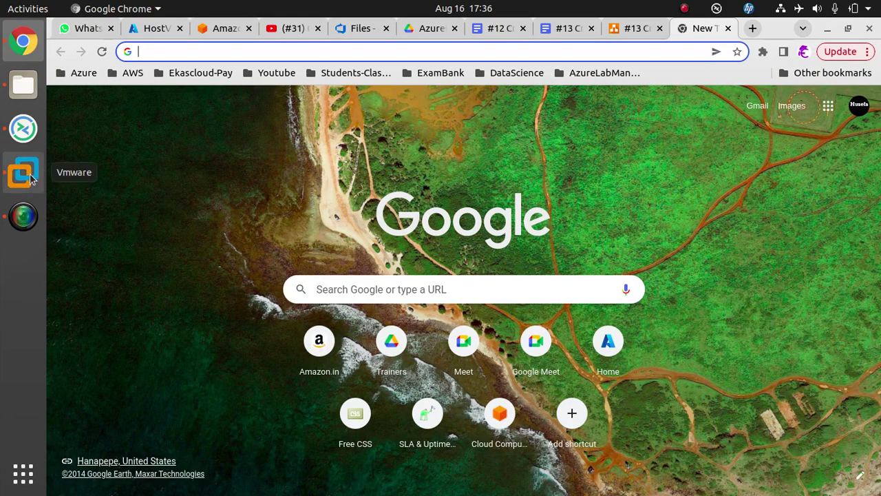
{"action": "left_click", "coordinate": [23, 129]}
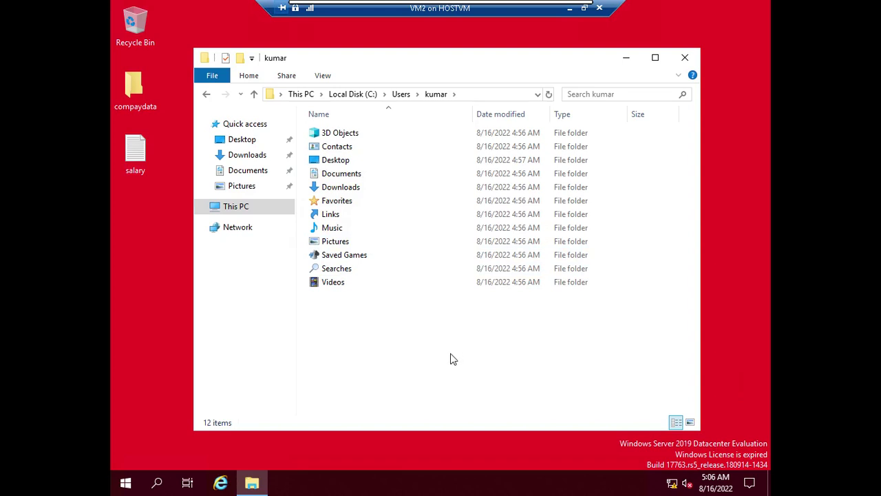
- Close the profile folder and create a new bitmap image on the desktop named myphoto
{"action": "left_click", "coordinate": [685, 57]}
{"action": "right_click", "coordinate": [320, 212]}
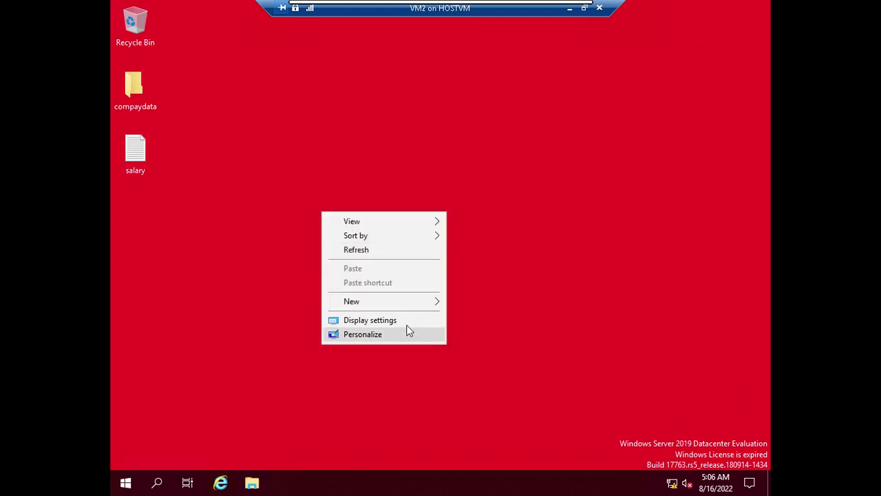
{"action": "mouse_move", "coordinate": [409, 302]}
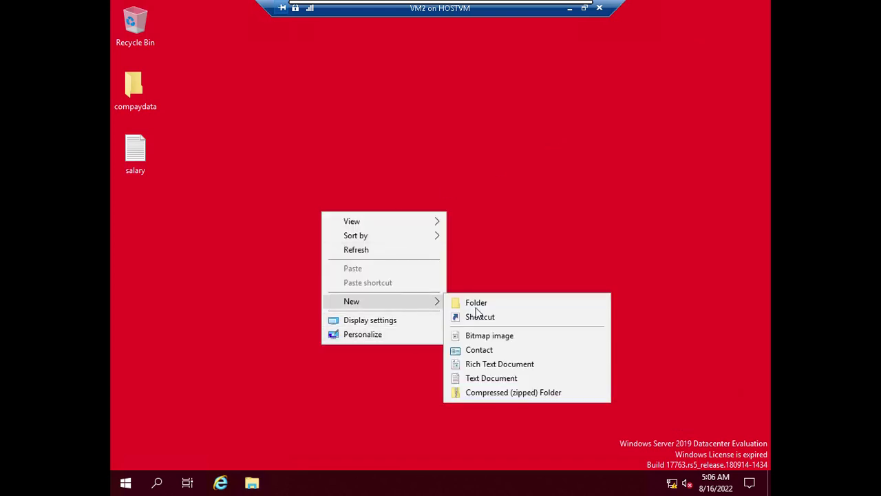
{"action": "left_click", "coordinate": [525, 338]}
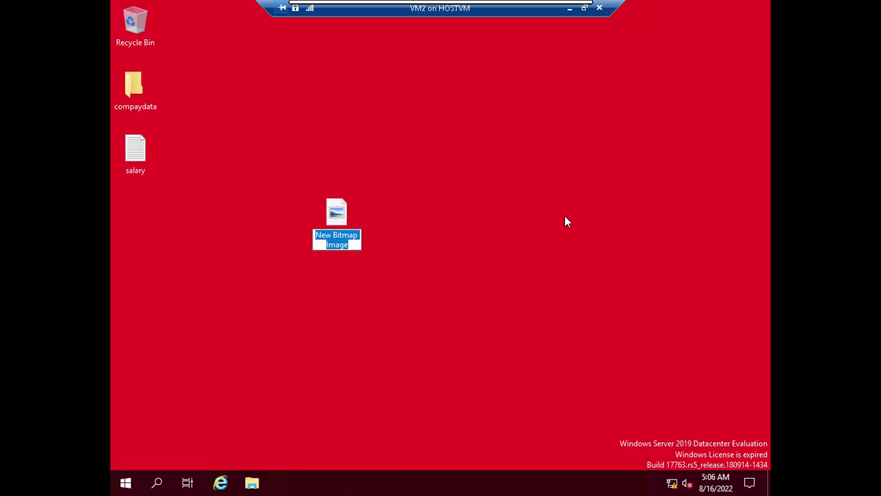
{"action": "type", "text": "myphoto"}
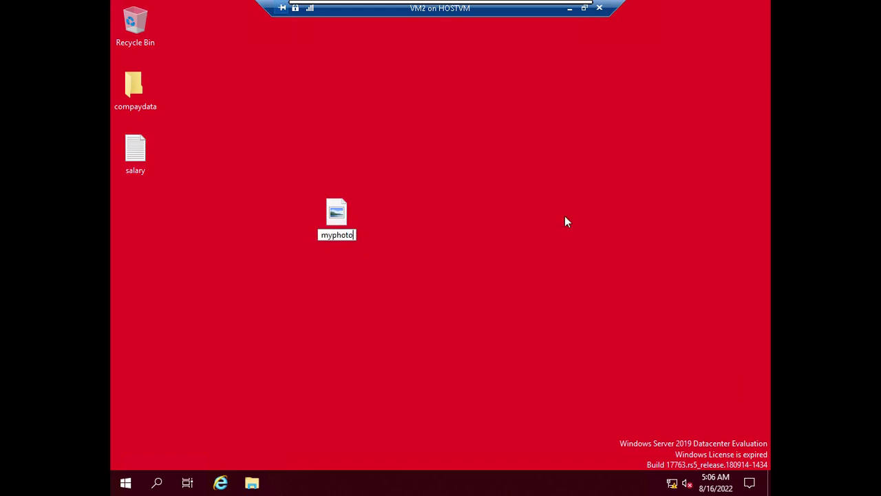
{"action": "key", "text": "Return"}
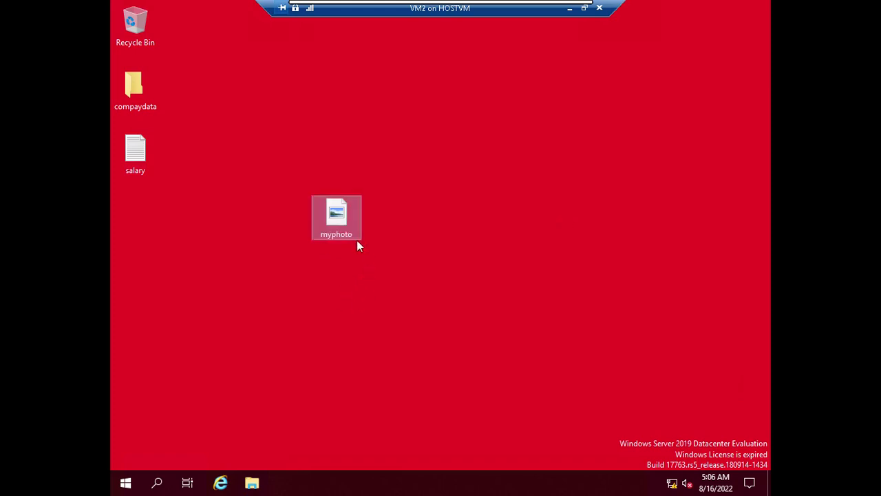
- Move myphoto below salary and open it for editing in Paint
{"action": "left_click_drag", "start_coordinate": [342, 220], "coordinate": [174, 227]}
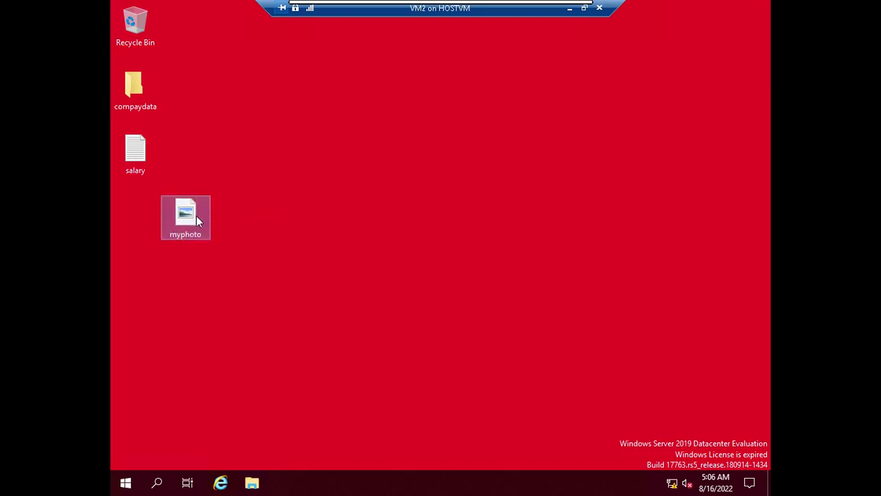
{"action": "right_click", "coordinate": [196, 216]}
{"action": "left_click", "coordinate": [221, 202]}
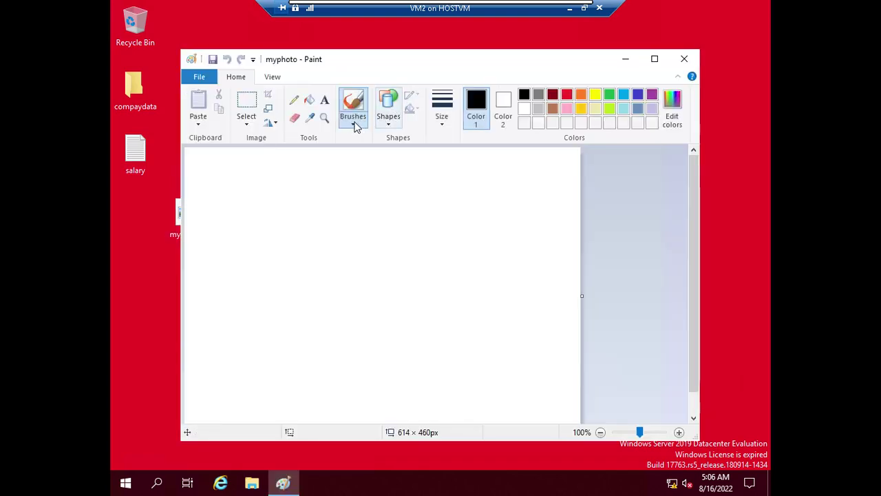
- With a calligraphy brush, draw a black head and a red body, arms and legs
{"action": "left_click", "coordinate": [353, 122]}
{"action": "left_click", "coordinate": [379, 142]}
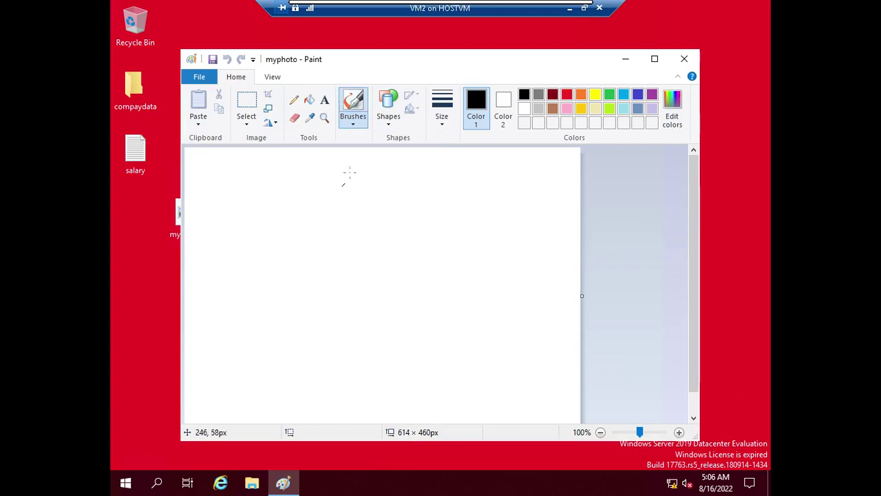
{"action": "mouse_move", "coordinate": [345, 174]}
{"action": "left_mouse_down"}
{"action": "mouse_move", "coordinate": [374, 255]}
{"action": "mouse_move", "coordinate": [372, 172]}
{"action": "mouse_move", "coordinate": [348, 171]}
{"action": "left_mouse_up"}
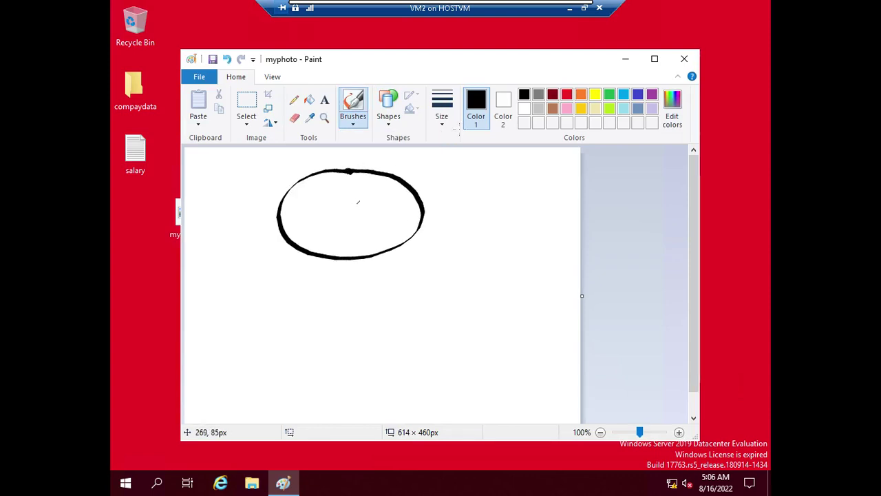
{"action": "left_click", "coordinate": [566, 95]}
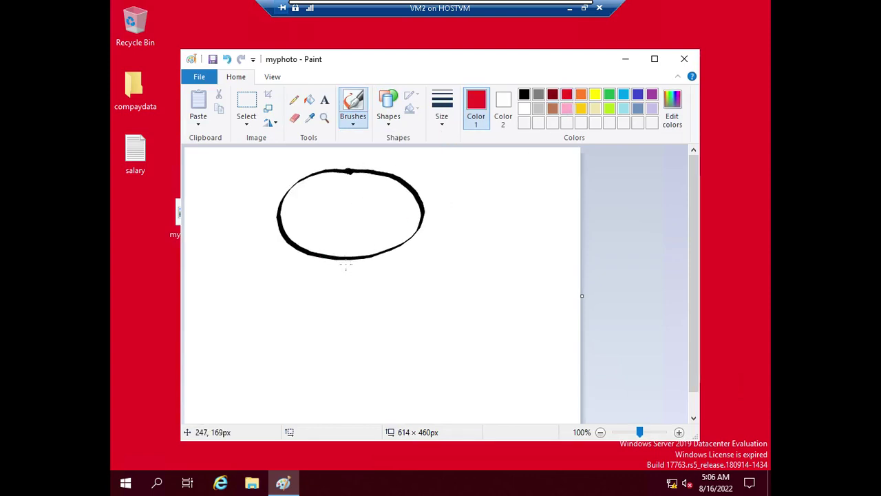
{"action": "left_click_drag", "start_coordinate": [348, 259], "coordinate": [336, 338]}
{"action": "mouse_move", "coordinate": [347, 262]}
{"action": "left_mouse_down"}
{"action": "mouse_move", "coordinate": [302, 280]}
{"action": "mouse_move", "coordinate": [376, 294]}
{"action": "left_mouse_up"}
{"action": "left_click_drag", "start_coordinate": [336, 336], "coordinate": [292, 358]}
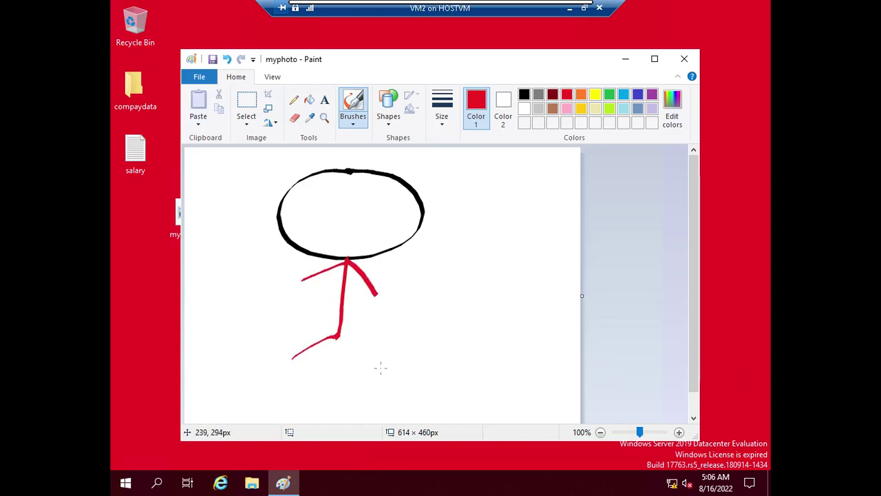
{"action": "left_click_drag", "start_coordinate": [338, 336], "coordinate": [384, 369]}
- Add red eyes and smile to the face and a blue nose
{"action": "mouse_move", "coordinate": [328, 199]}
{"action": "left_mouse_down"}
{"action": "mouse_move", "coordinate": [320, 196]}
{"action": "mouse_move", "coordinate": [362, 202]}
{"action": "mouse_move", "coordinate": [371, 227]}
{"action": "left_mouse_up"}
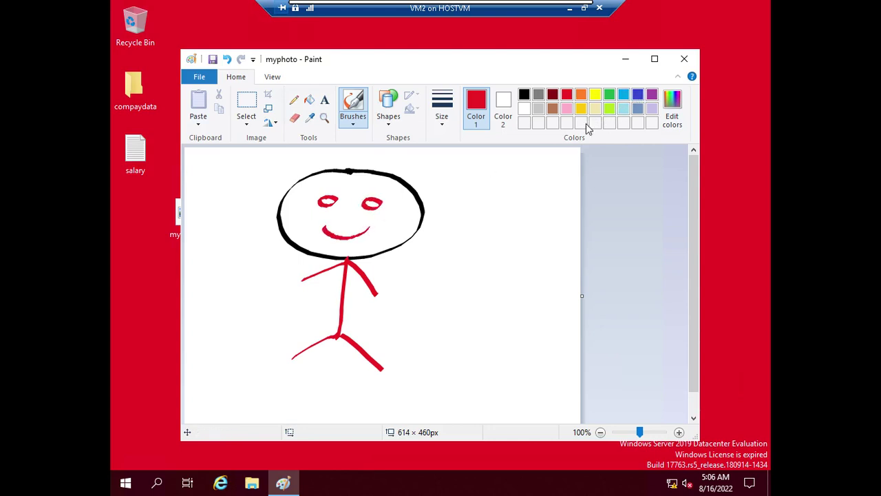
{"action": "left_click", "coordinate": [638, 94]}
{"action": "left_click_drag", "start_coordinate": [349, 203], "coordinate": [340, 223]}
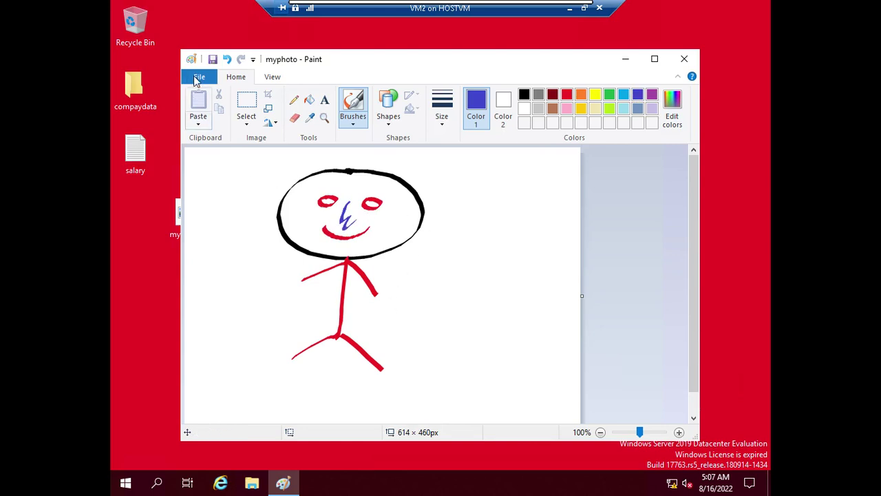
- Save the myphoto drawing and close Paint
{"action": "left_click", "coordinate": [198, 76]}
{"action": "left_click", "coordinate": [218, 155]}
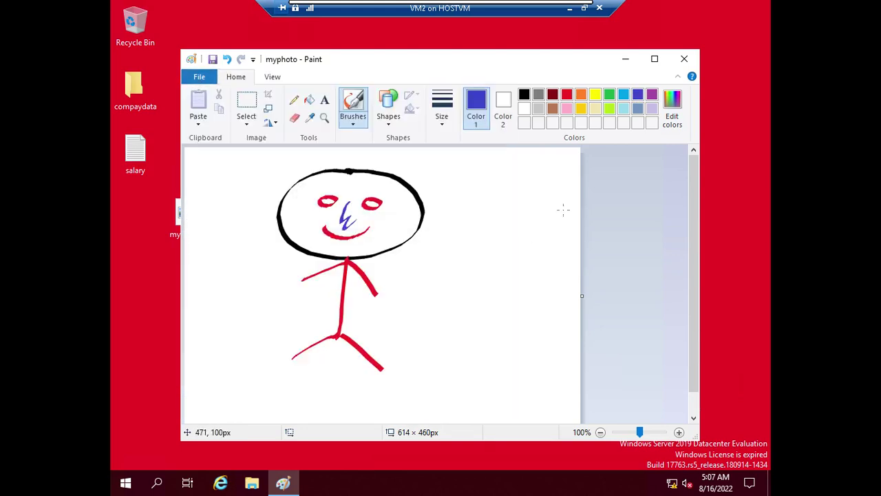
{"action": "left_click", "coordinate": [685, 58]}
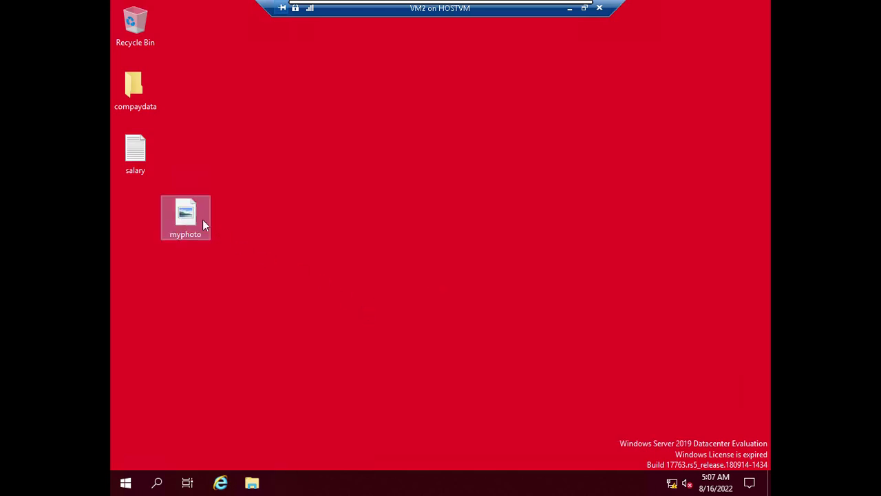
- Move myphoto into the first icon column and sign out of VM2
{"action": "left_click_drag", "start_coordinate": [179, 218], "coordinate": [130, 219]}
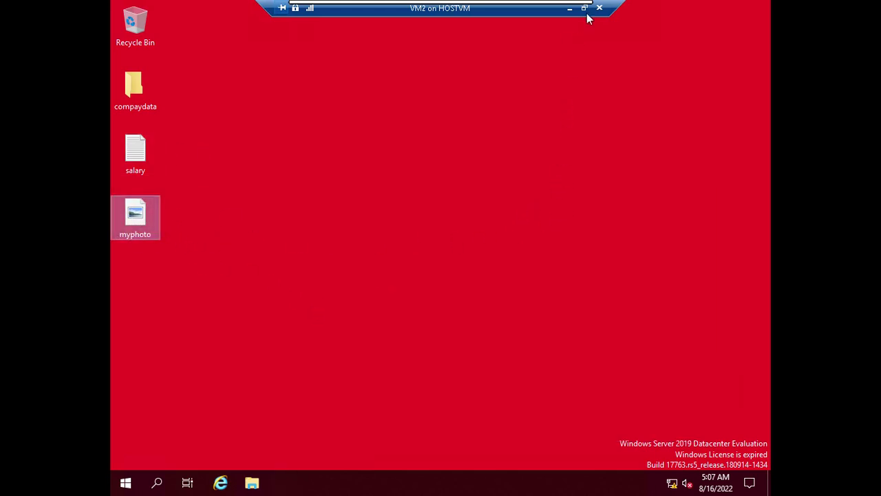
{"action": "left_click", "coordinate": [126, 482]}
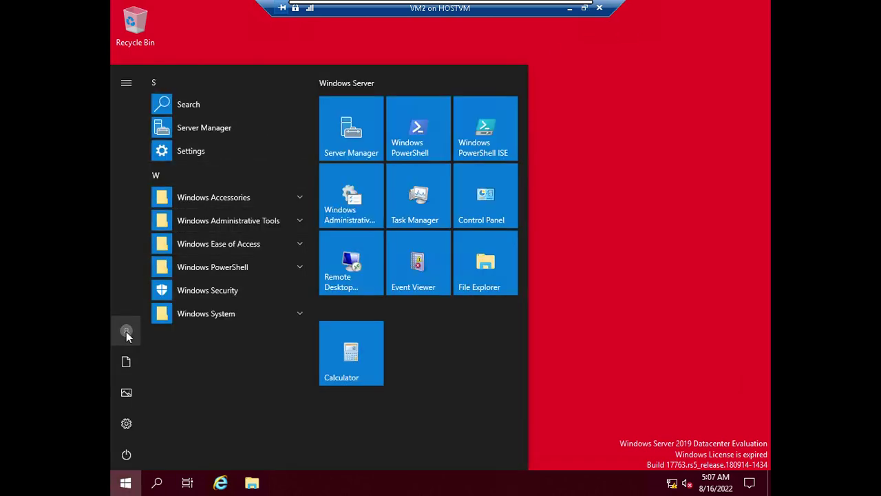
{"action": "left_click", "coordinate": [126, 330]}
{"action": "left_click", "coordinate": [159, 296]}
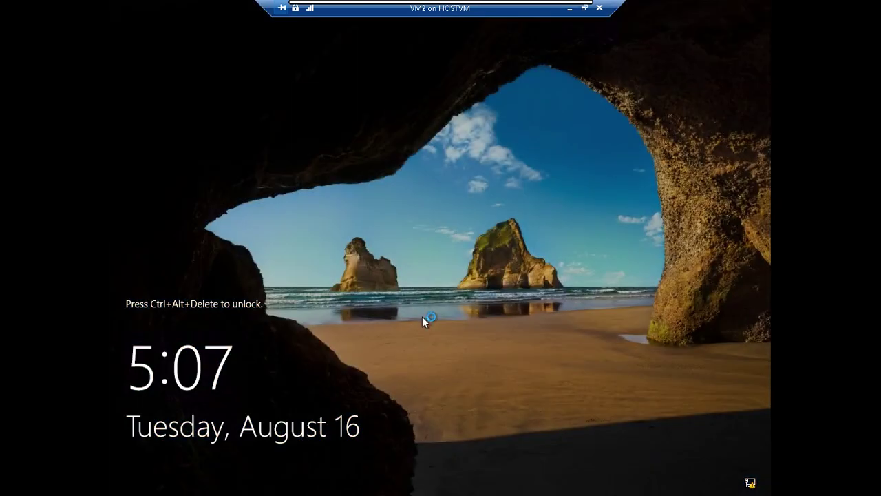
- Restore the VM2 connection window and sign back in with the user's password
{"action": "left_click", "coordinate": [583, 7]}
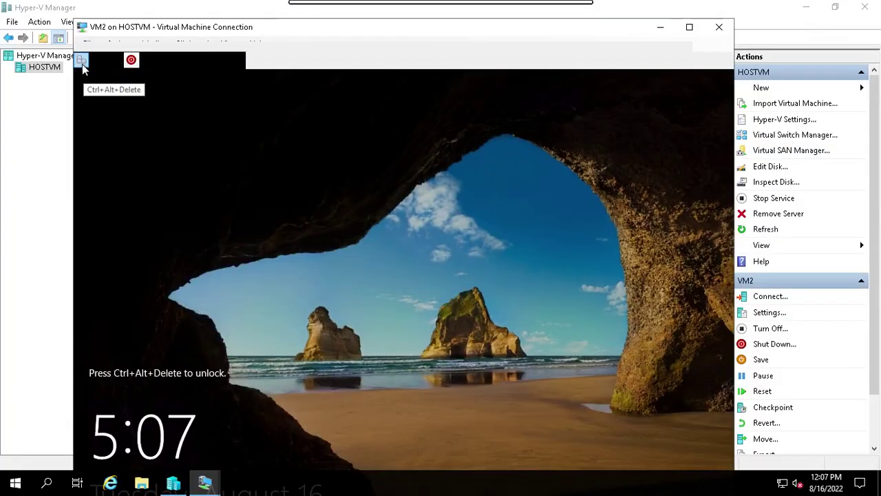
{"action": "left_click", "coordinate": [85, 62]}
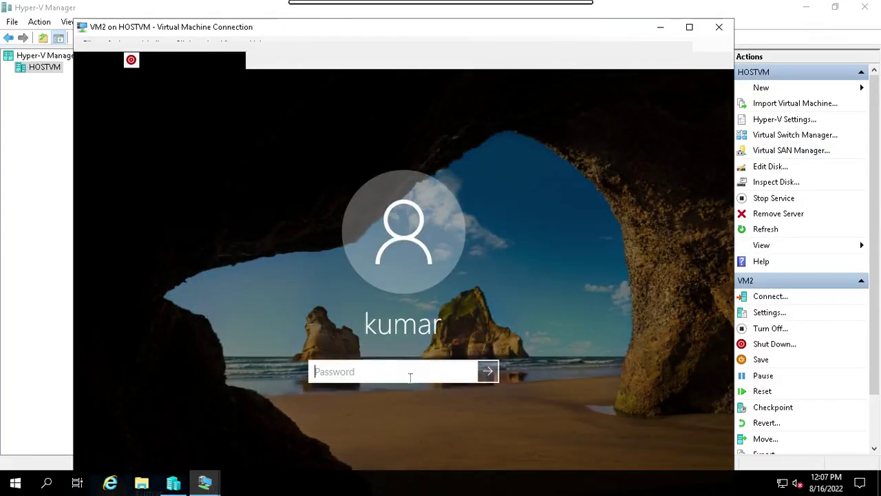
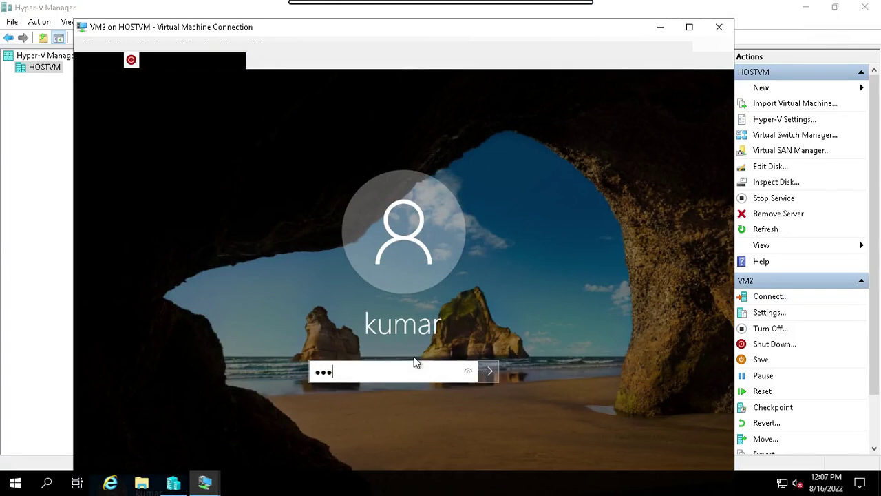
{"action": "key", "text": "Return"}
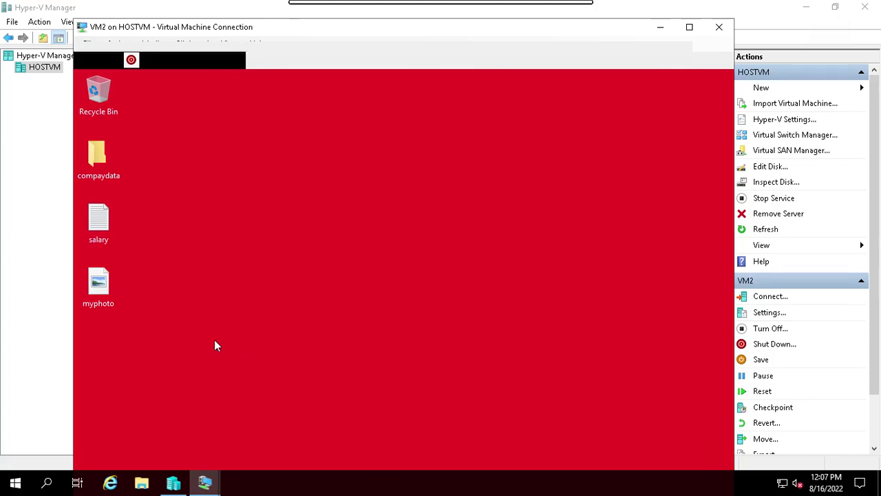
- Confirm myphoto is still on the desktop, then minimize the VM2 window and remote session
{"action": "left_click", "coordinate": [107, 293]}
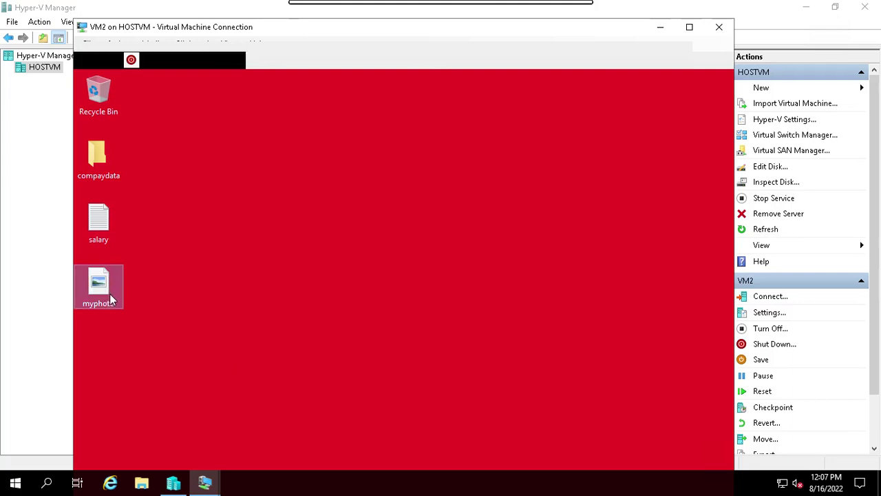
{"action": "left_click", "coordinate": [509, 157]}
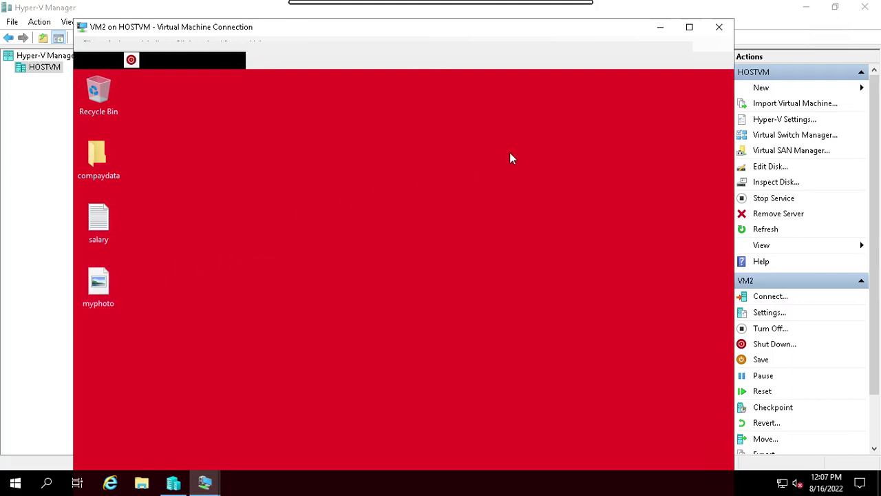
{"action": "left_click", "coordinate": [661, 28]}
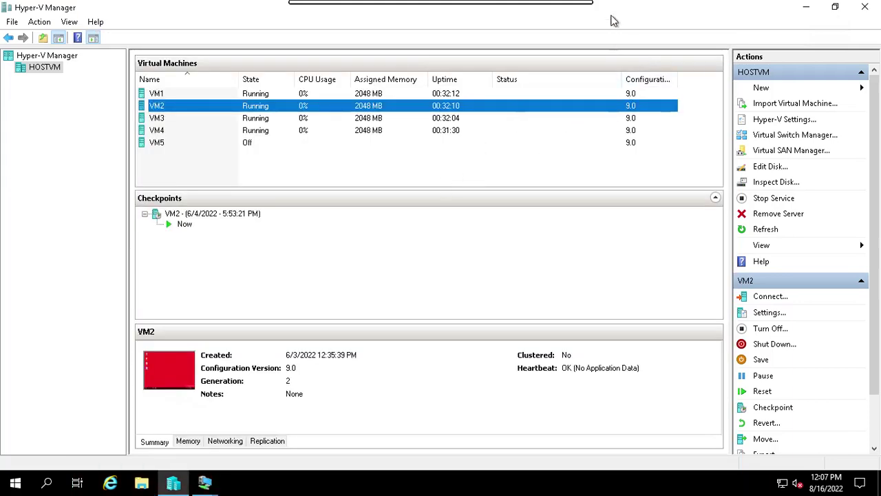
{"action": "left_click", "coordinate": [561, 10]}
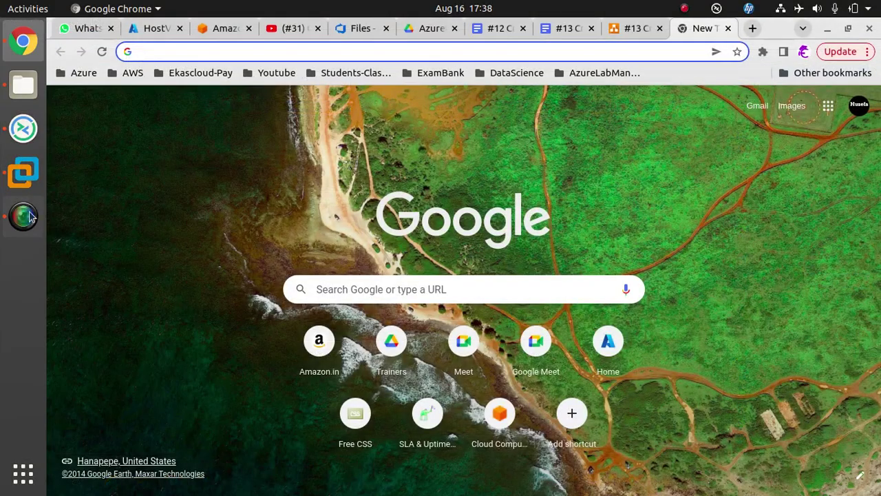
- Back in SMART Notebook, handwrite 'Save at every logoff.' in green pen beneath 'at first login.'
{"action": "left_click", "coordinate": [23, 172]}
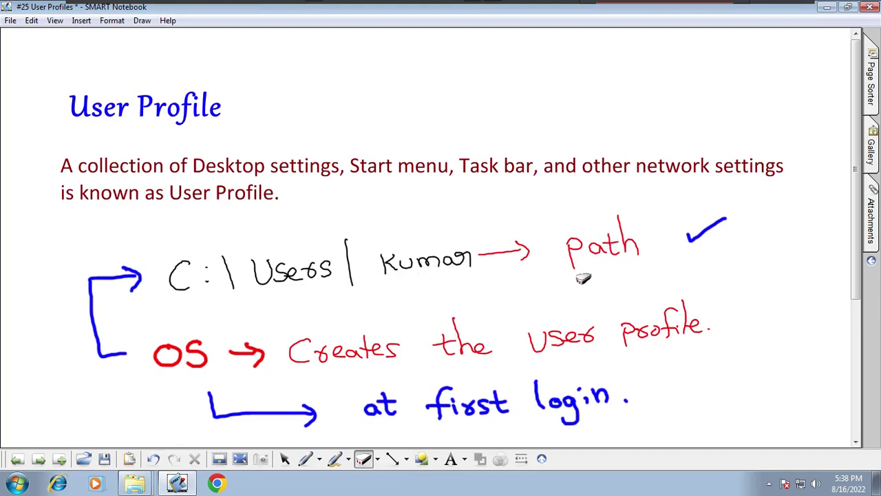
{"action": "left_click_drag", "start_coordinate": [856, 201], "coordinate": [853, 330]}
{"action": "left_click", "coordinate": [319, 459]}
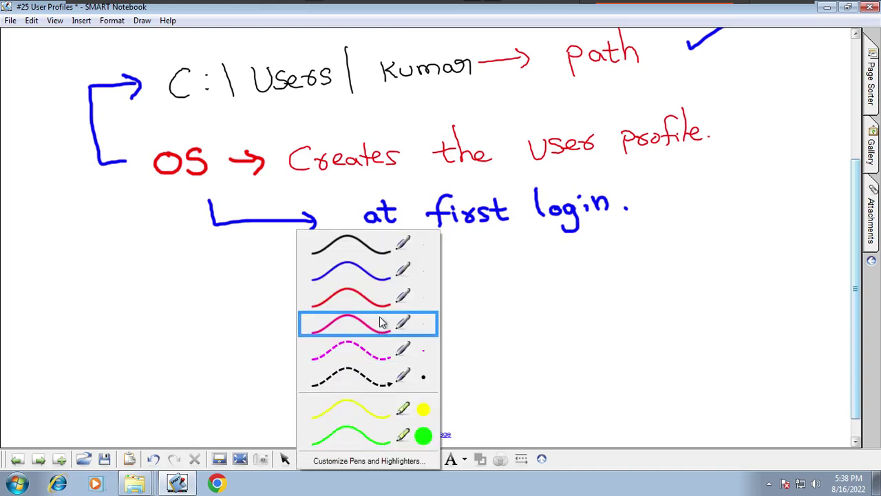
{"action": "left_click", "coordinate": [382, 270]}
{"action": "left_click", "coordinate": [521, 459]}
{"action": "left_click", "coordinate": [541, 324]}
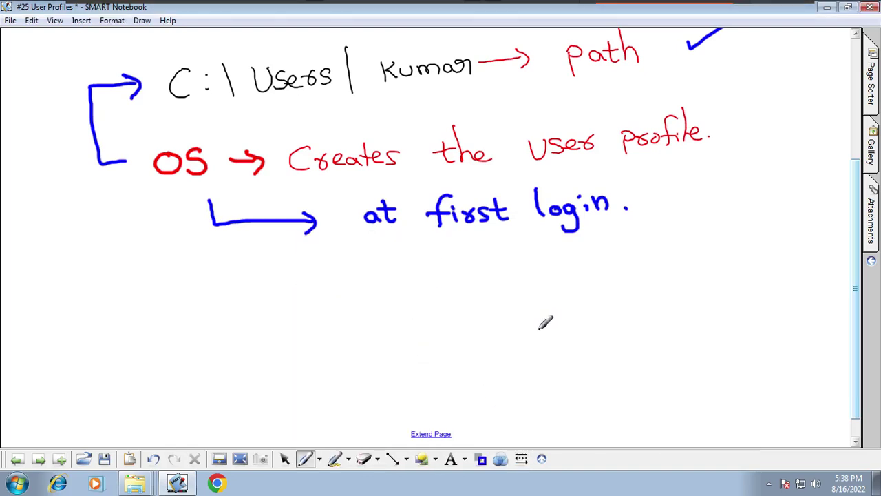
{"action": "left_click", "coordinate": [480, 459]}
{"action": "left_click", "coordinate": [518, 394]}
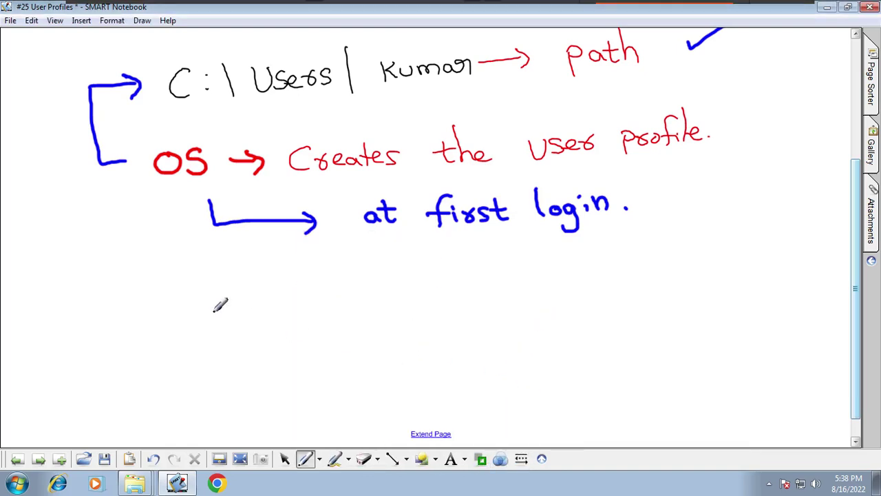
{"action": "mouse_move", "coordinate": [178, 223]}
{"action": "left_mouse_down"}
{"action": "mouse_move", "coordinate": [177, 334]}
{"action": "mouse_move", "coordinate": [223, 333]}
{"action": "left_mouse_up"}
{"action": "mouse_move", "coordinate": [267, 314]}
{"action": "left_mouse_down"}
{"action": "mouse_move", "coordinate": [245, 333]}
{"action": "mouse_move", "coordinate": [369, 311]}
{"action": "mouse_move", "coordinate": [388, 322]}
{"action": "mouse_move", "coordinate": [408, 307]}
{"action": "mouse_move", "coordinate": [505, 315]}
{"action": "mouse_move", "coordinate": [545, 285]}
{"action": "mouse_move", "coordinate": [581, 314]}
{"action": "mouse_move", "coordinate": [619, 278]}
{"action": "mouse_move", "coordinate": [640, 276]}
{"action": "left_mouse_up"}
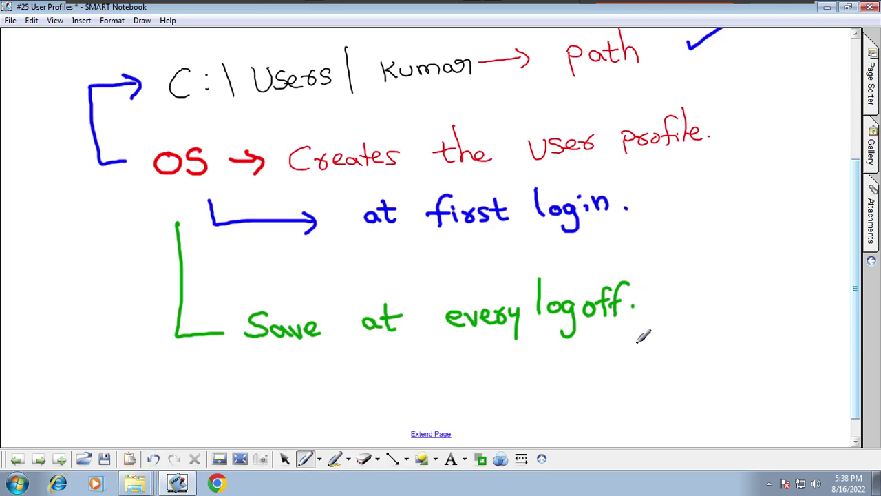
- Go back to the User Profiles title page and draw a green brace beside the three profile types
{"action": "scroll", "coordinate": [856, 278], "scroll_direction": "up", "scroll_amount": 5}
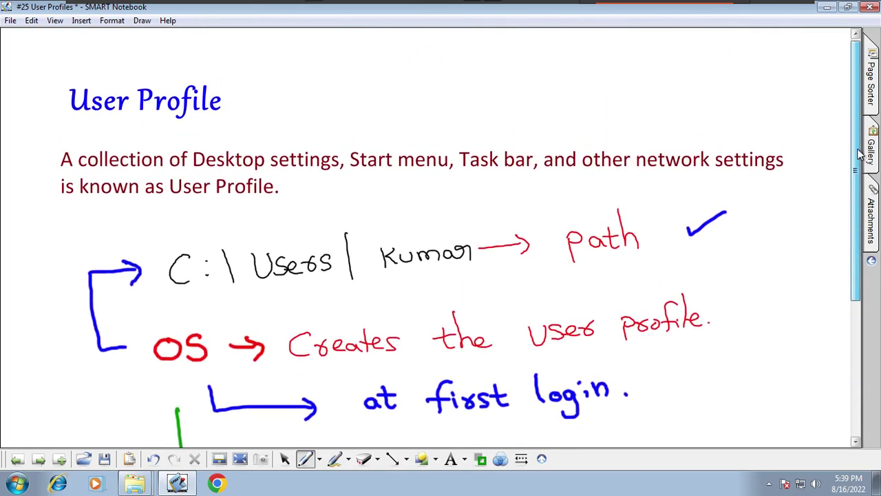
{"action": "left_click", "coordinate": [21, 460]}
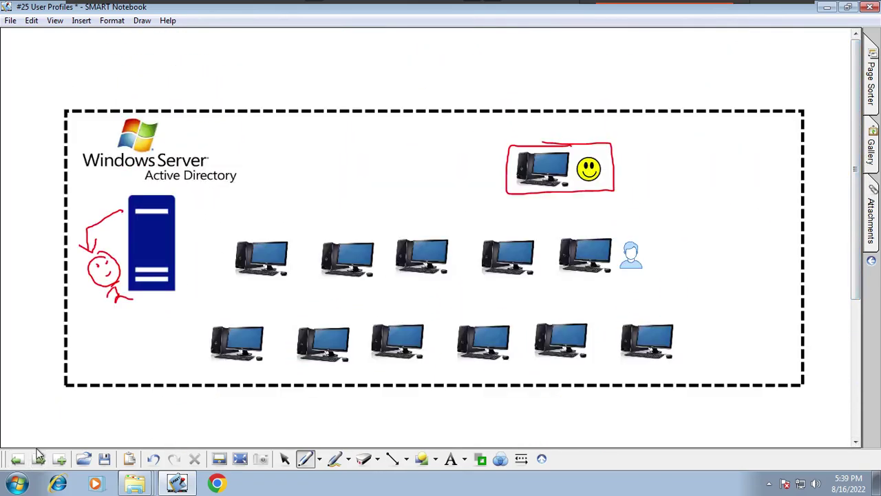
{"action": "left_click", "coordinate": [21, 459]}
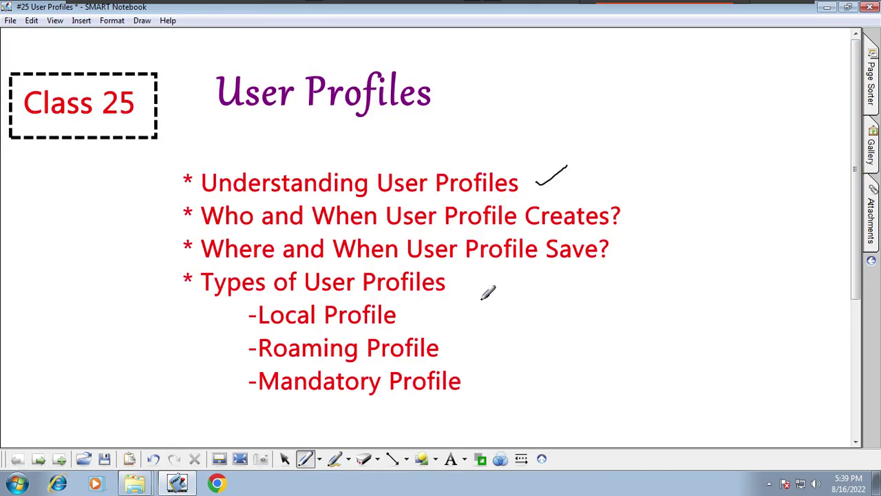
{"action": "mouse_move", "coordinate": [480, 299]}
{"action": "left_mouse_down"}
{"action": "mouse_move", "coordinate": [502, 302]}
{"action": "mouse_move", "coordinate": [513, 337]}
{"action": "mouse_move", "coordinate": [484, 399]}
{"action": "left_mouse_up"}
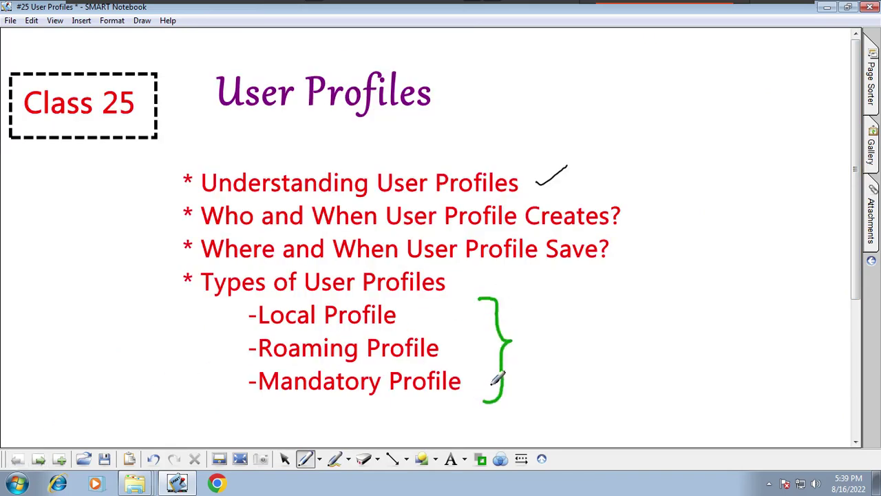
- With the yellow highlighter, mark User Profiles, Who, When, Where and the second When
{"action": "left_click", "coordinate": [319, 459]}
{"action": "left_click", "coordinate": [366, 405]}
{"action": "left_click_drag", "start_coordinate": [253, 215], "coordinate": [190, 216]}
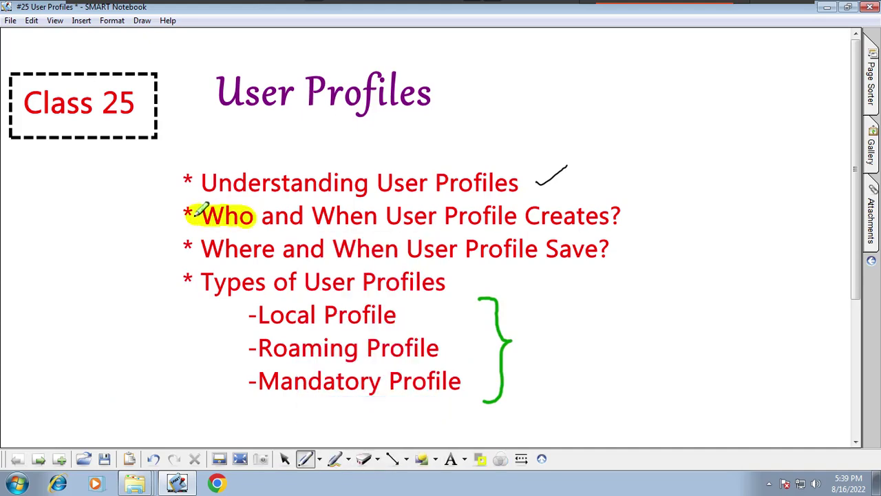
{"action": "left_click_drag", "start_coordinate": [377, 183], "coordinate": [497, 183]}
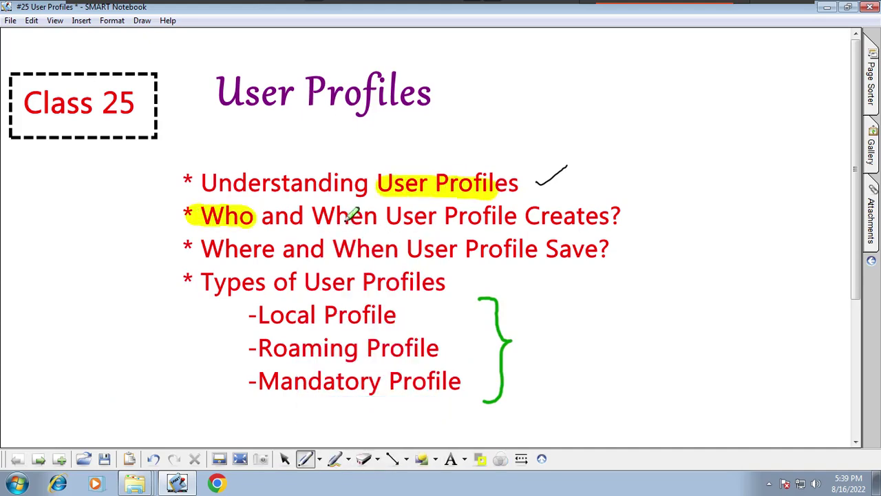
{"action": "left_click_drag", "start_coordinate": [307, 216], "coordinate": [377, 216]}
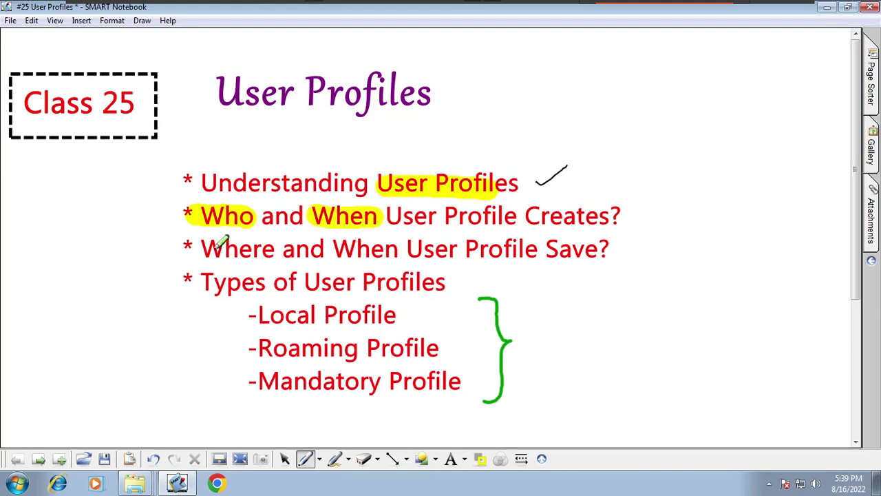
{"action": "left_click_drag", "start_coordinate": [200, 248], "coordinate": [276, 248]}
{"action": "left_click_drag", "start_coordinate": [333, 249], "coordinate": [399, 248]}
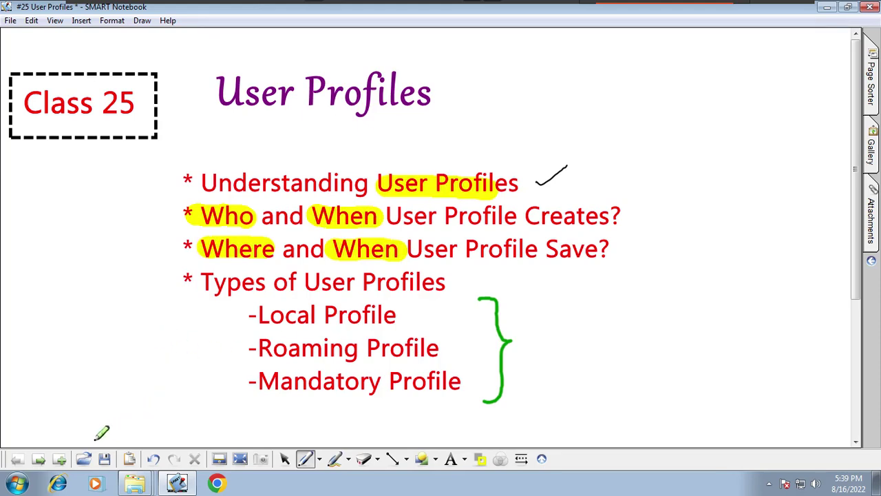
- On the network diagram page, circle the red-boxed computer and the one by the user icon in black
{"action": "left_click", "coordinate": [38, 460]}
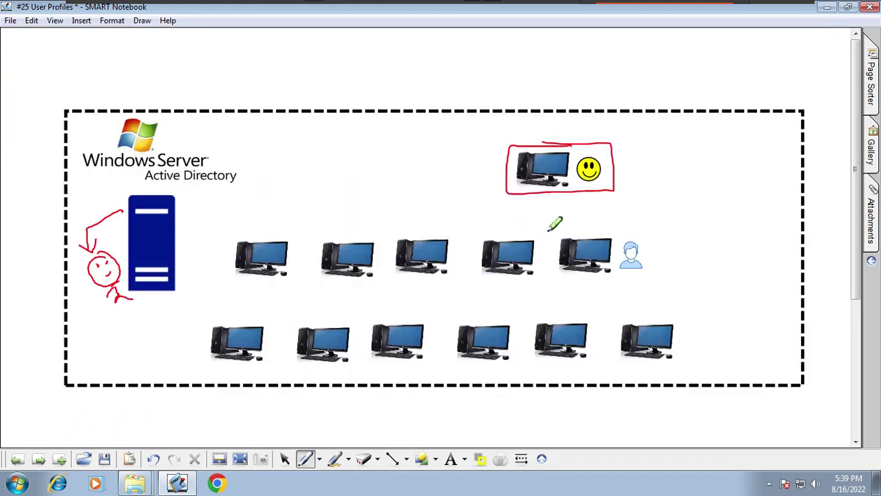
{"action": "left_click", "coordinate": [319, 458]}
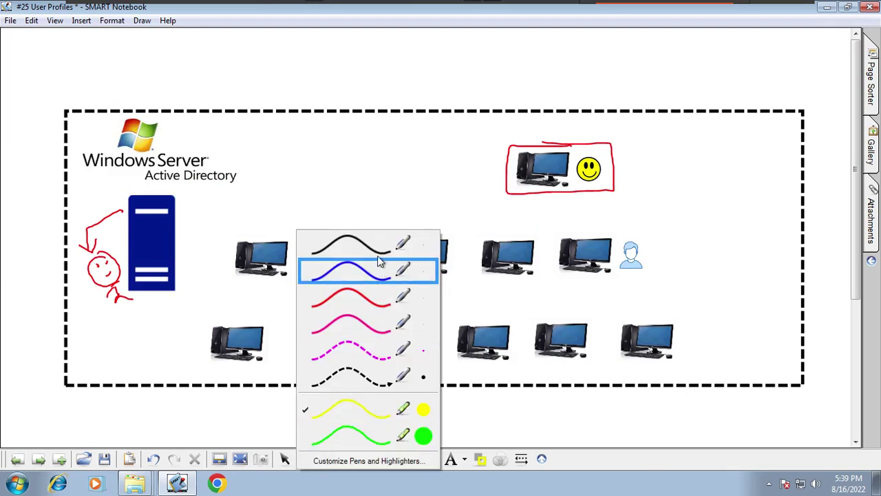
{"action": "left_click", "coordinate": [379, 247]}
{"action": "mouse_move", "coordinate": [572, 150]}
{"action": "left_mouse_down"}
{"action": "mouse_move", "coordinate": [547, 198]}
{"action": "mouse_move", "coordinate": [576, 151]}
{"action": "left_mouse_up"}
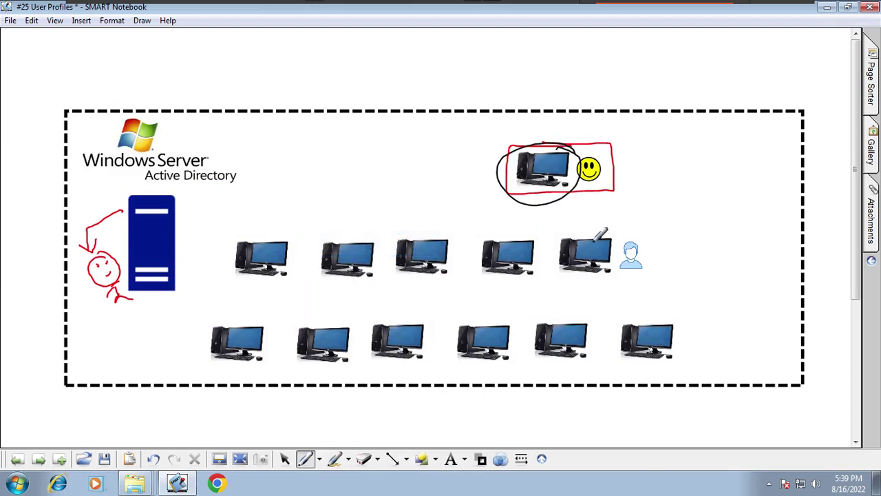
{"action": "left_click_drag", "start_coordinate": [606, 238], "coordinate": [594, 227]}
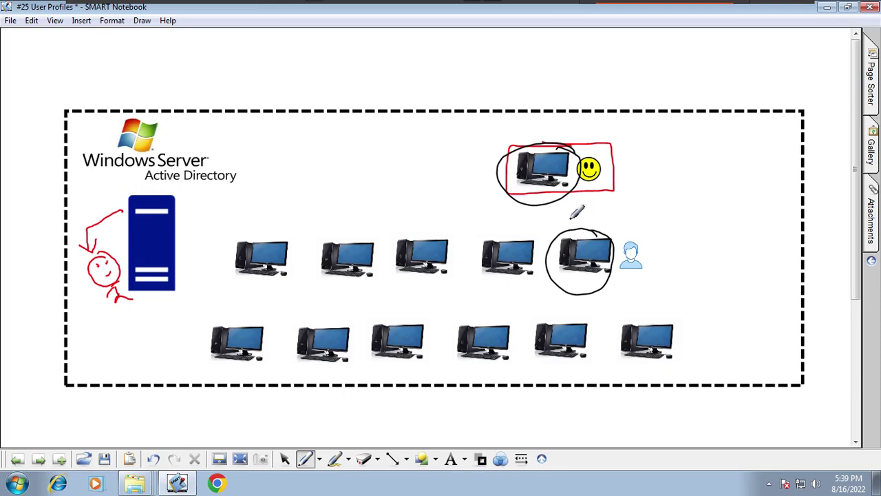
- Erase the green brace on the title page, then advance past the User Profile page to a blank page
{"action": "left_click", "coordinate": [17, 458]}
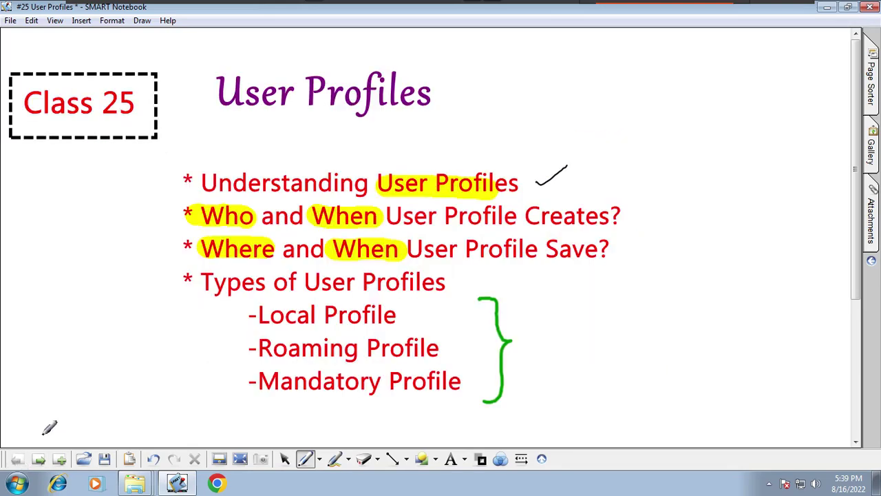
{"action": "left_click", "coordinate": [364, 458]}
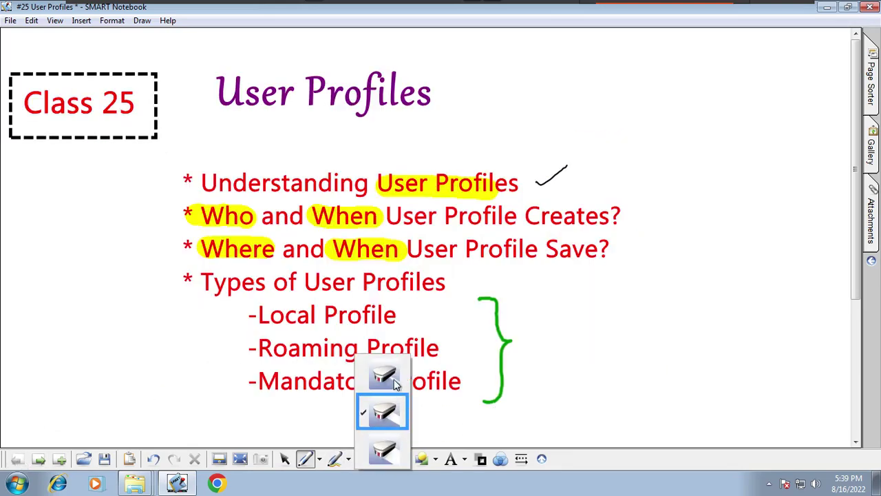
{"action": "left_click", "coordinate": [382, 373]}
{"action": "mouse_move", "coordinate": [521, 329]}
{"action": "left_mouse_down"}
{"action": "mouse_move", "coordinate": [521, 321]}
{"action": "mouse_move", "coordinate": [495, 321]}
{"action": "mouse_move", "coordinate": [516, 360]}
{"action": "left_mouse_up"}
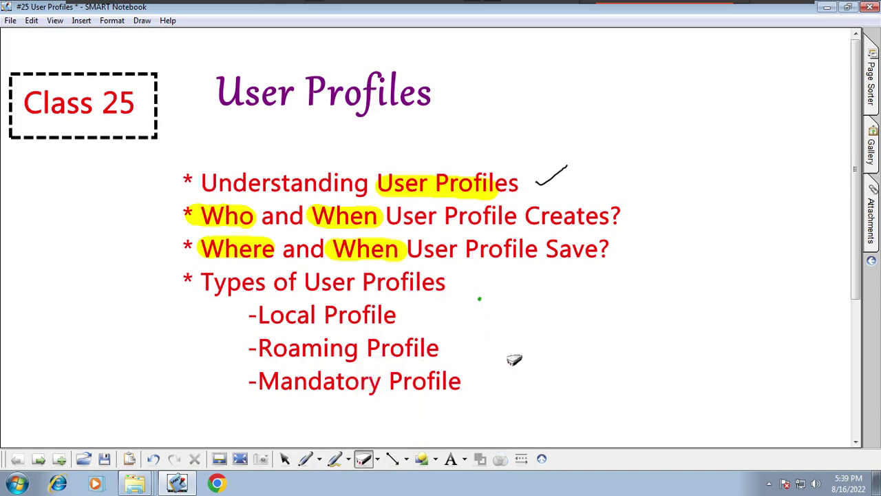
{"action": "left_click", "coordinate": [38, 458]}
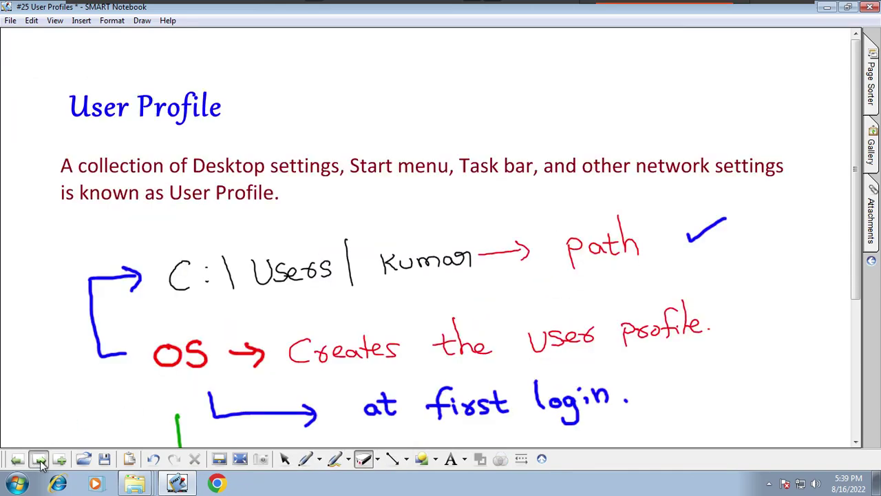
{"action": "left_click", "coordinate": [38, 458]}
- Type Local Profile, Roaming Profile and Mandatory Profile on separate lines in Segoe UI Symbol 18
{"action": "left_click", "coordinate": [466, 460]}
{"action": "left_click", "coordinate": [495, 287]}
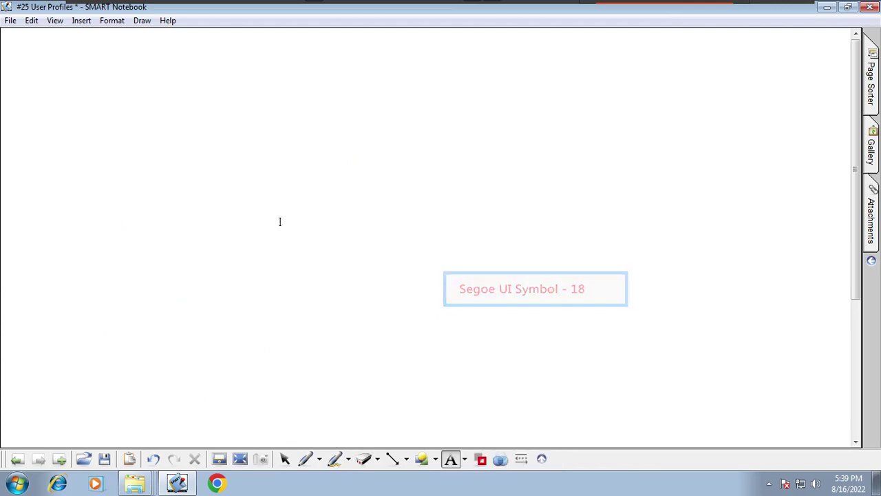
{"action": "left_click", "coordinate": [38, 100]}
{"action": "type", "text": "L"}
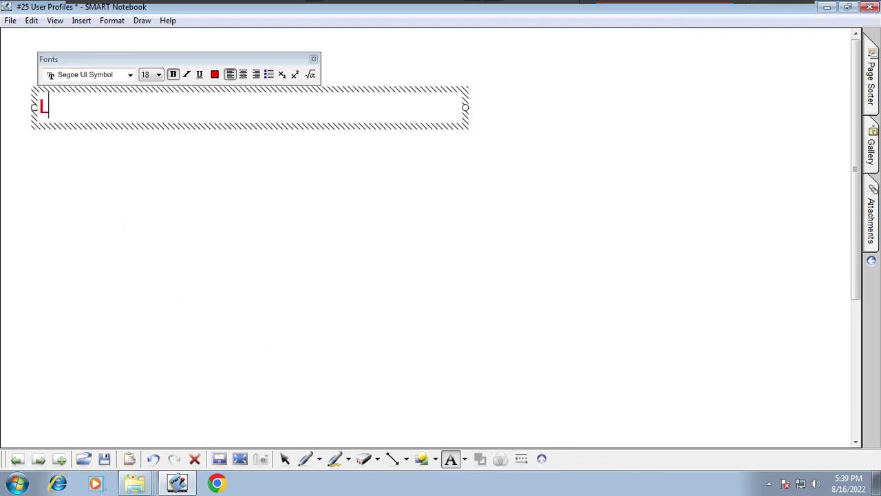
{"action": "type", "text": "ocal P"}
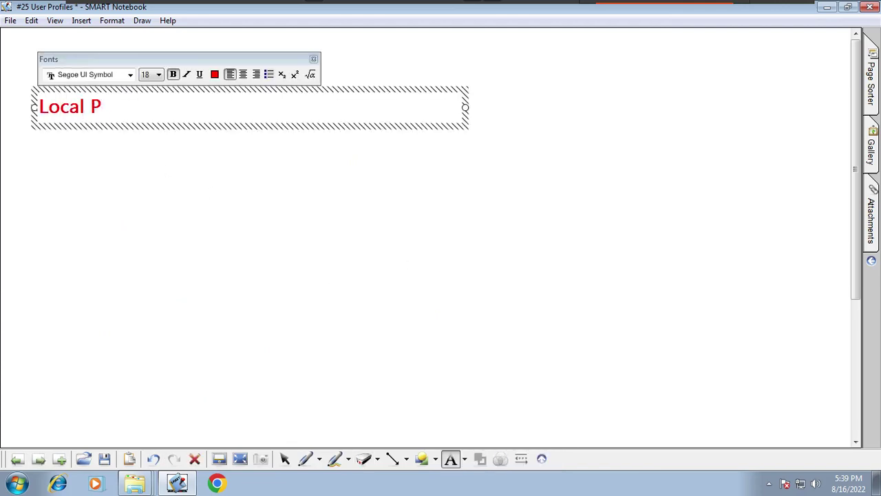
{"action": "type", "text": "rofile"}
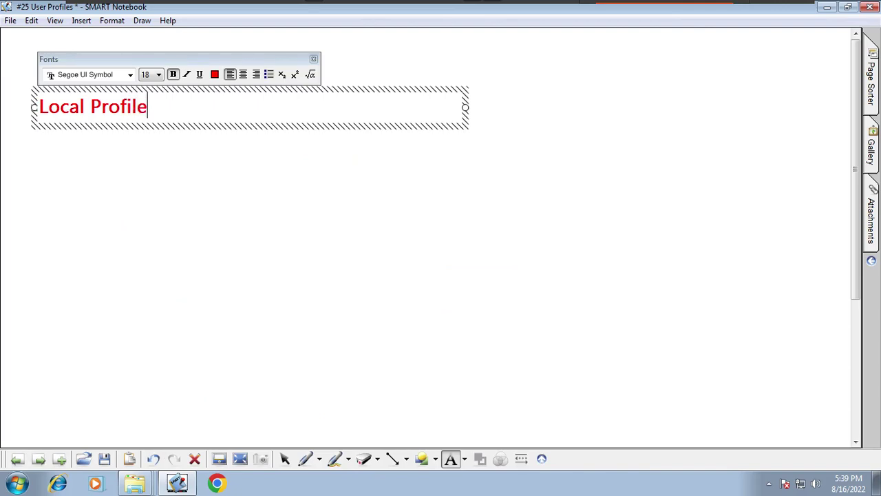
{"action": "key", "text": "Return"}
{"action": "key", "text": "Return"}
{"action": "key", "text": "Return"}
{"action": "type", "text": "o"}
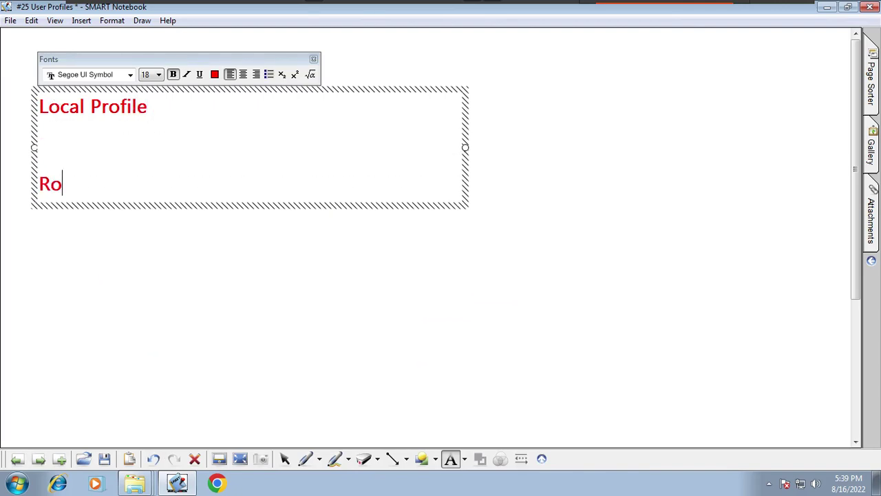
{"action": "type", "text": "aming"}
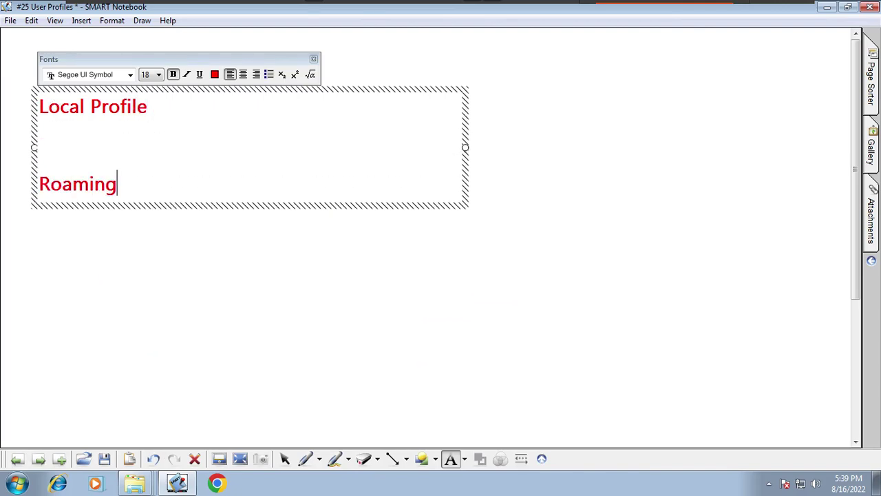
{"action": "type", "text": " Profile"}
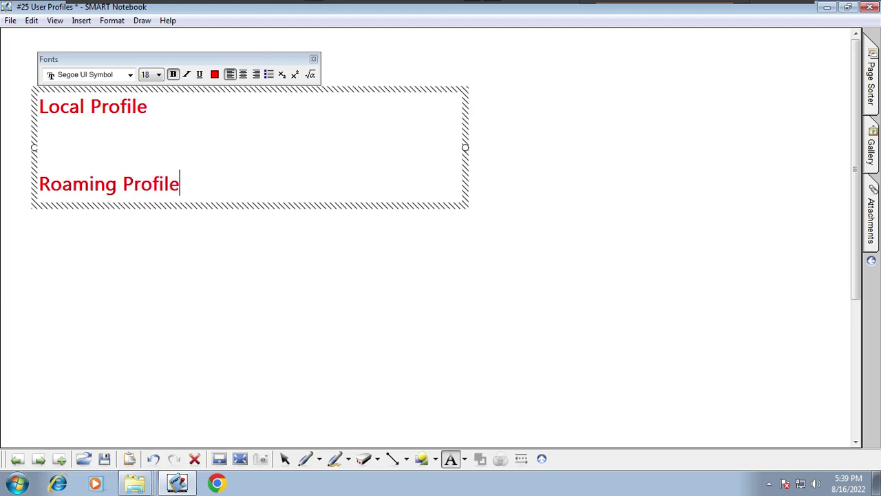
{"action": "key", "text": "Return"}
{"action": "key", "text": "Return"}
{"action": "key", "text": "Return"}
{"action": "type", "text": "Ma"}
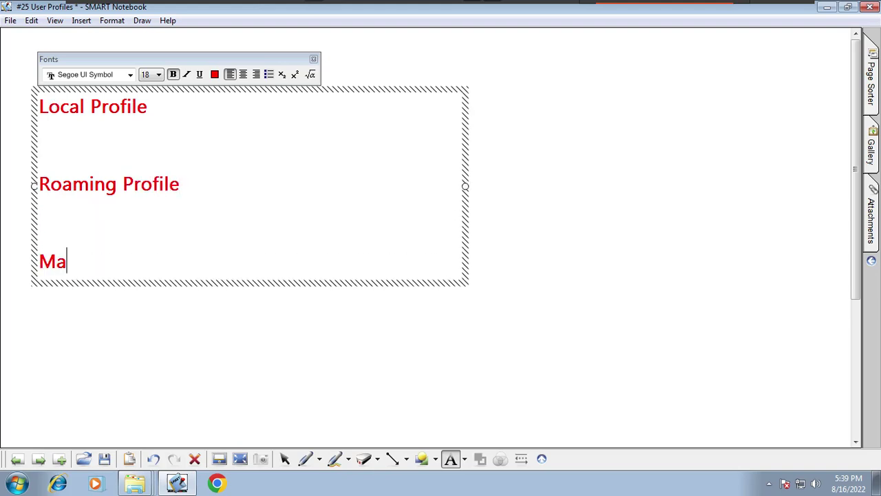
{"action": "type", "text": "ndatory Profile"}
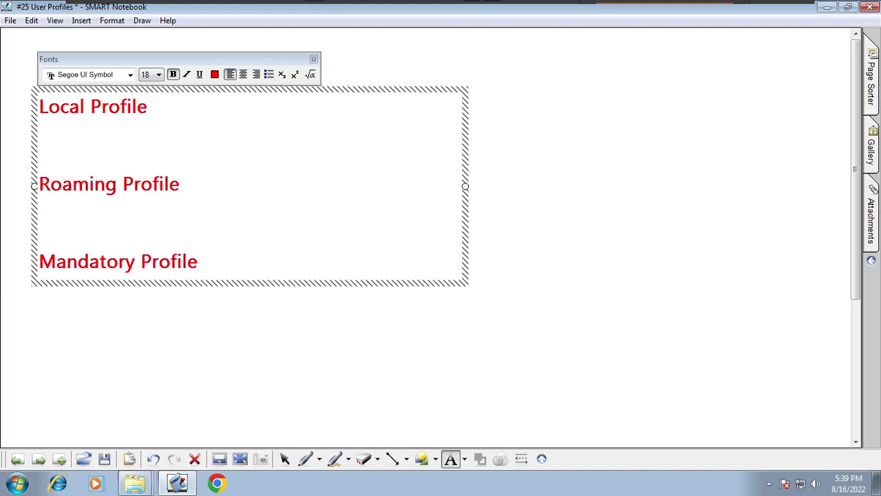
{"action": "left_click", "coordinate": [640, 220]}
{"action": "left_click", "coordinate": [319, 459]}
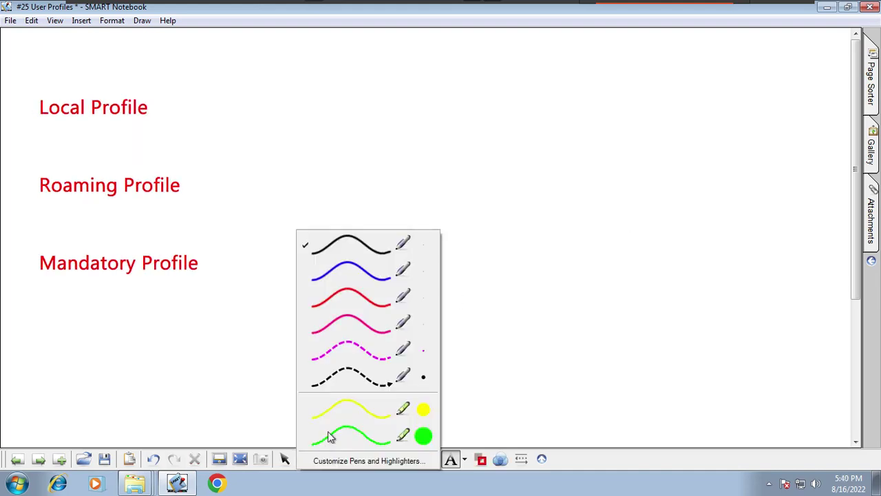
- With the black pen, handwrite '- Save in Local hard disk (C:\Users\)' next to Local Profile
{"action": "left_click", "coordinate": [351, 244]}
{"action": "left_click_drag", "start_coordinate": [186, 105], "coordinate": [196, 102]}
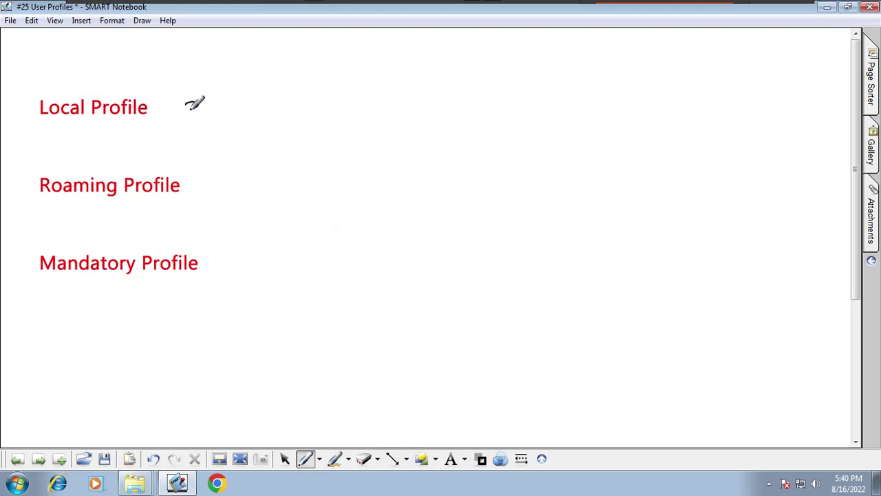
{"action": "mouse_move", "coordinate": [253, 98]}
{"action": "left_mouse_down"}
{"action": "mouse_move", "coordinate": [244, 88]}
{"action": "mouse_move", "coordinate": [258, 102]}
{"action": "mouse_move", "coordinate": [332, 95]}
{"action": "mouse_move", "coordinate": [339, 102]}
{"action": "left_mouse_up"}
{"action": "left_click_drag", "start_coordinate": [373, 78], "coordinate": [380, 101]}
{"action": "left_click_drag", "start_coordinate": [390, 90], "coordinate": [429, 100]}
{"action": "mouse_move", "coordinate": [457, 72]}
{"action": "left_mouse_down"}
{"action": "mouse_move", "coordinate": [459, 101]}
{"action": "mouse_move", "coordinate": [530, 79]}
{"action": "mouse_move", "coordinate": [583, 78]}
{"action": "mouse_move", "coordinate": [601, 102]}
{"action": "left_mouse_up"}
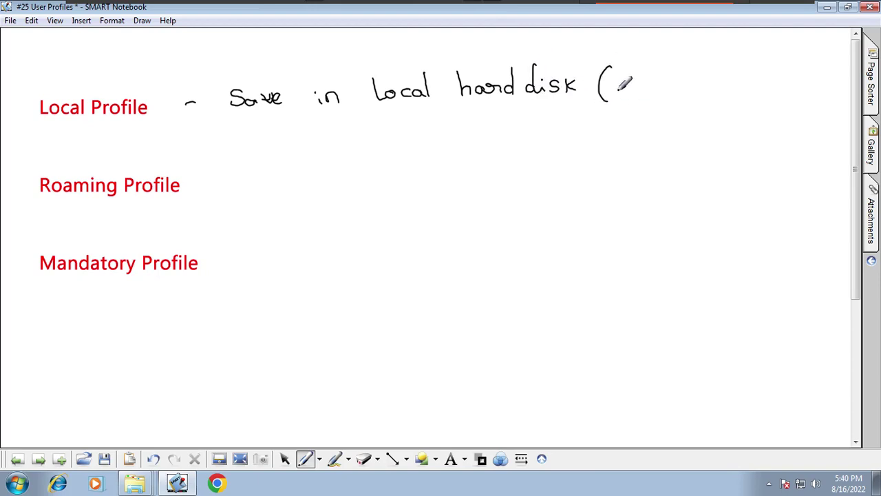
{"action": "left_click_drag", "start_coordinate": [632, 77], "coordinate": [629, 95]}
{"action": "left_click", "coordinate": [644, 80]}
{"action": "left_click", "coordinate": [646, 88]}
{"action": "mouse_move", "coordinate": [658, 69]}
{"action": "left_mouse_down"}
{"action": "mouse_move", "coordinate": [665, 90]}
{"action": "mouse_move", "coordinate": [682, 72]}
{"action": "mouse_move", "coordinate": [738, 64]}
{"action": "mouse_move", "coordinate": [734, 84]}
{"action": "mouse_move", "coordinate": [747, 101]}
{"action": "left_mouse_up"}
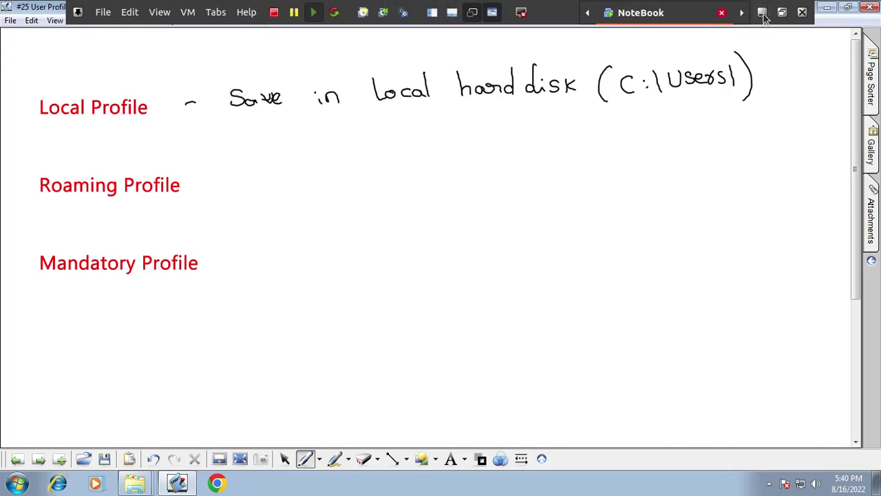
- From Hyper-V Manager, connect to VM2 and show its desktop full screen
{"action": "left_click", "coordinate": [756, 9]}
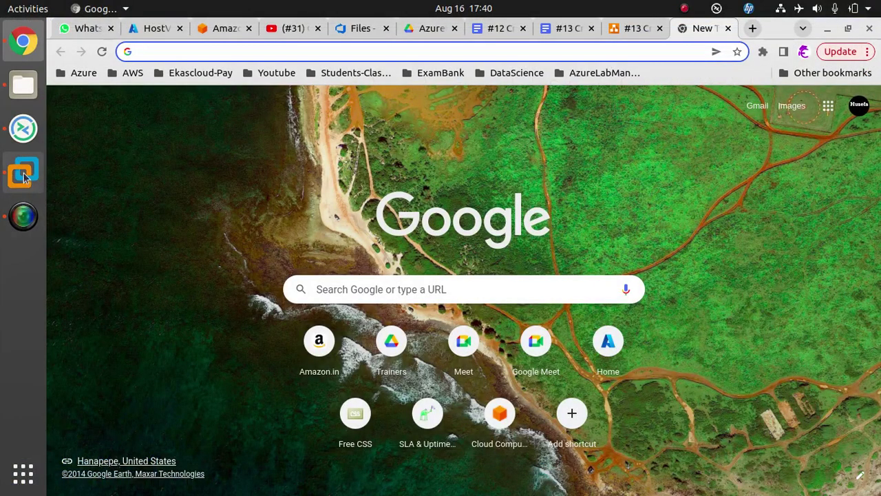
{"action": "left_click", "coordinate": [23, 131]}
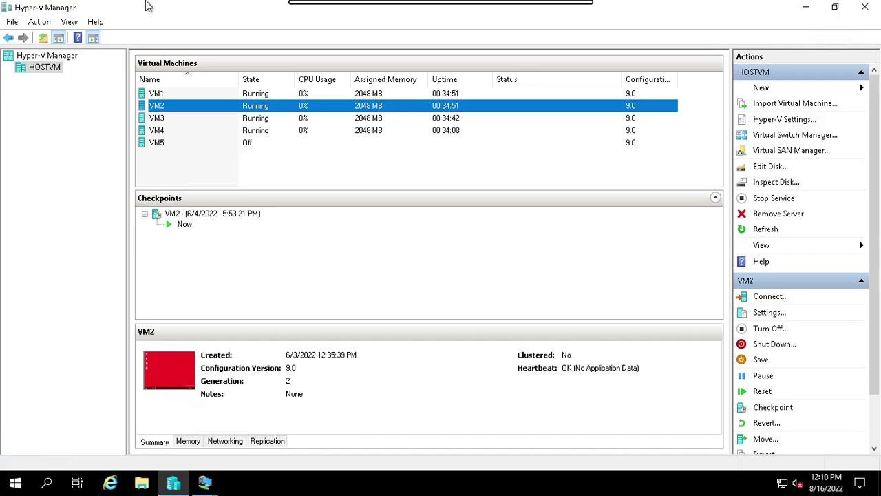
{"action": "left_click", "coordinate": [784, 298]}
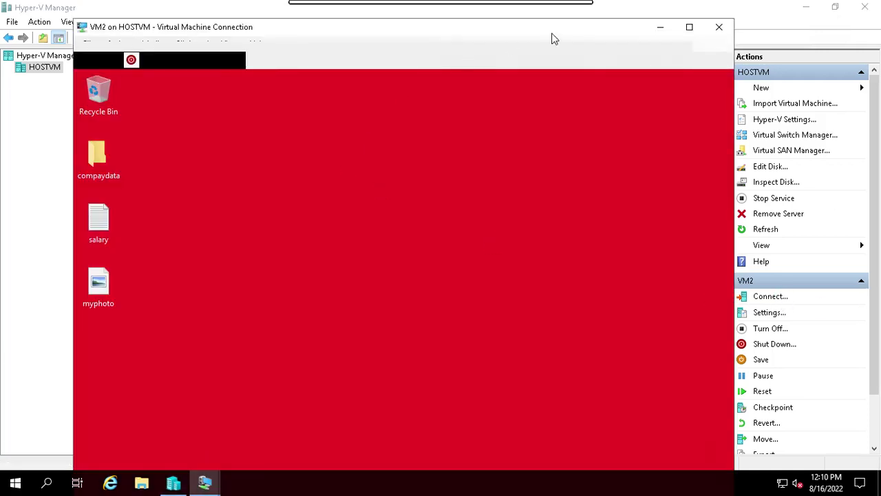
{"action": "left_click", "coordinate": [689, 28]}
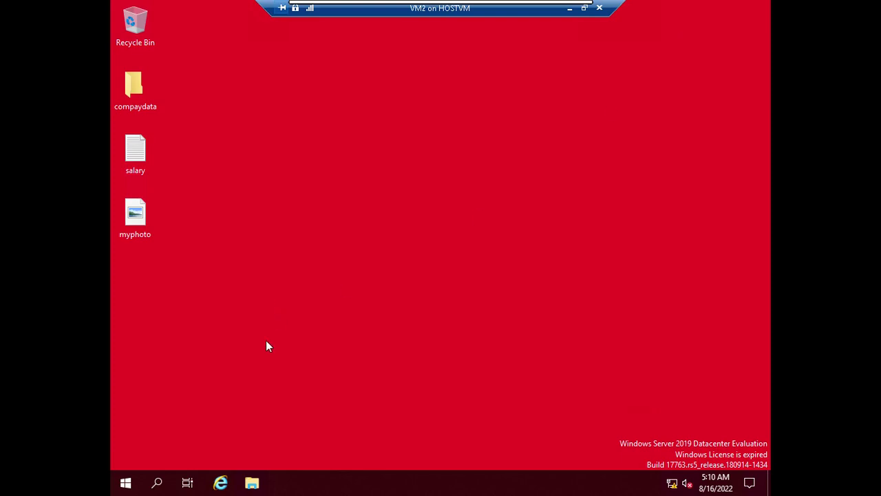
- Open This PC's Properties from File Explorer and choose Change settings
{"action": "left_click", "coordinate": [131, 481]}
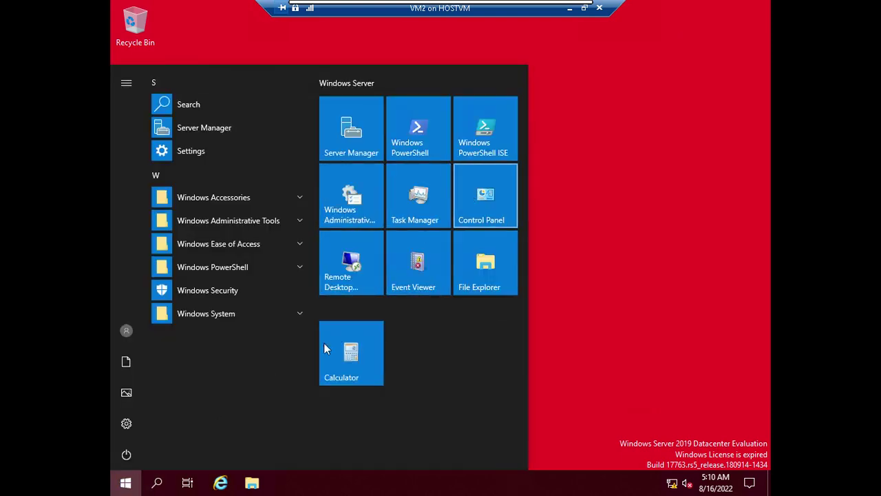
{"action": "left_click", "coordinate": [500, 273]}
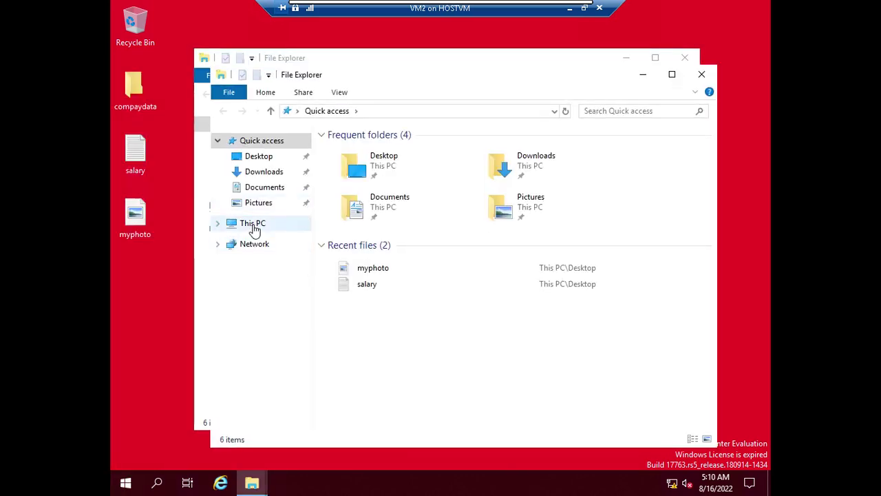
{"action": "right_click", "coordinate": [253, 228]}
{"action": "left_click", "coordinate": [309, 398]}
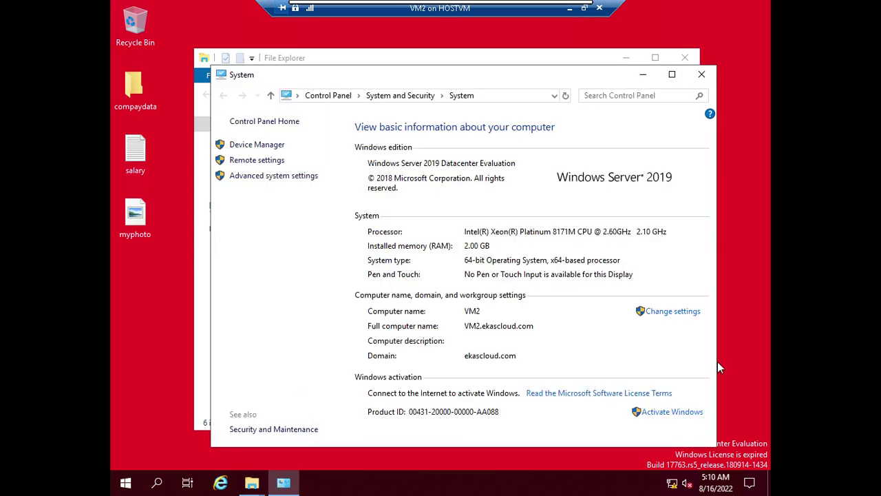
{"action": "left_click", "coordinate": [684, 311]}
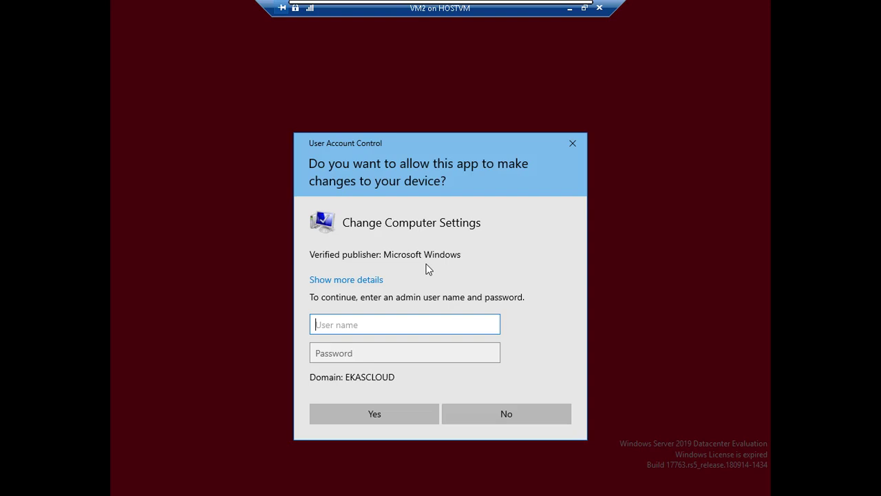
- Enter Administrator as user name plus the admin password, and approve the UAC prompt
{"action": "type", "text": "Administrator"}
{"action": "key", "text": "Tab"}
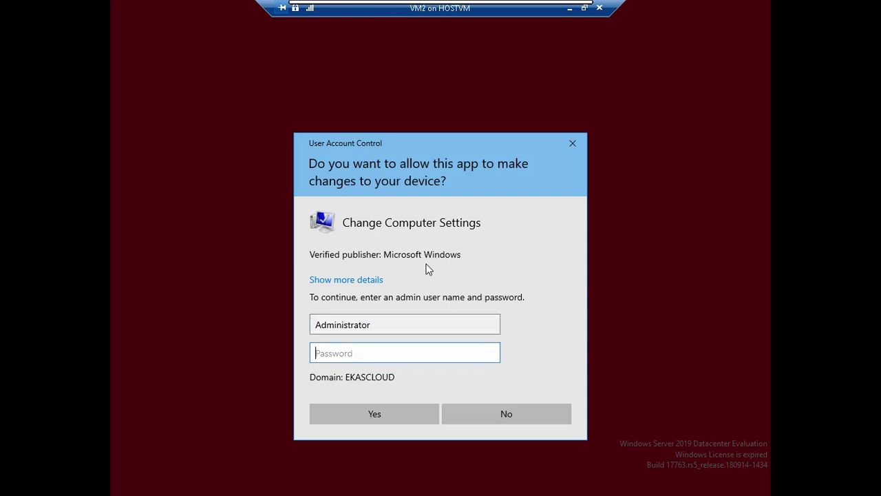
{"action": "type", "text": "********"}
{"action": "left_click", "coordinate": [374, 413]}
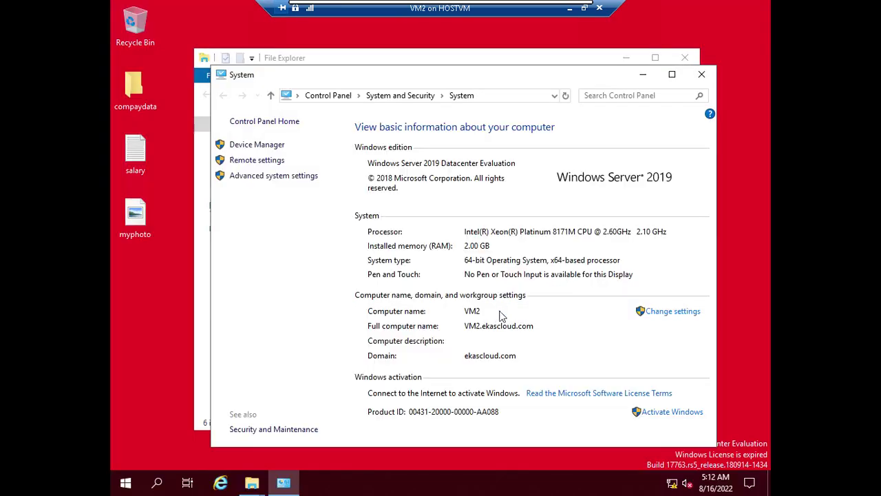
- In User Profiles settings, select the domain user's profile and check its type is local, without changing it
{"action": "left_click", "coordinate": [318, 116]}
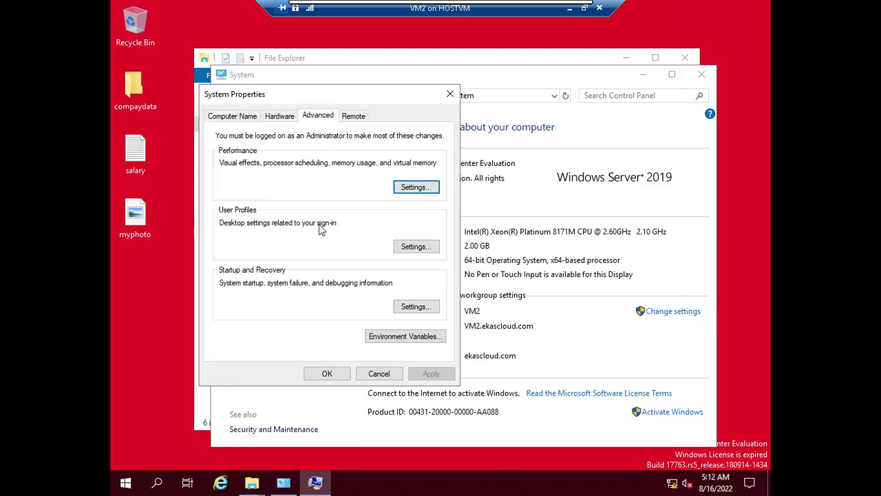
{"action": "left_click", "coordinate": [421, 247]}
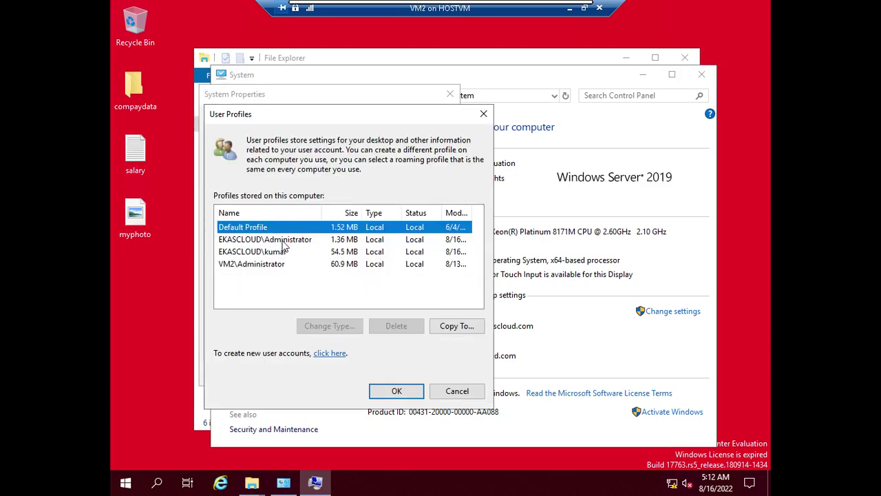
{"action": "left_click", "coordinate": [282, 241]}
{"action": "left_click", "coordinate": [271, 255]}
{"action": "left_click", "coordinate": [271, 265]}
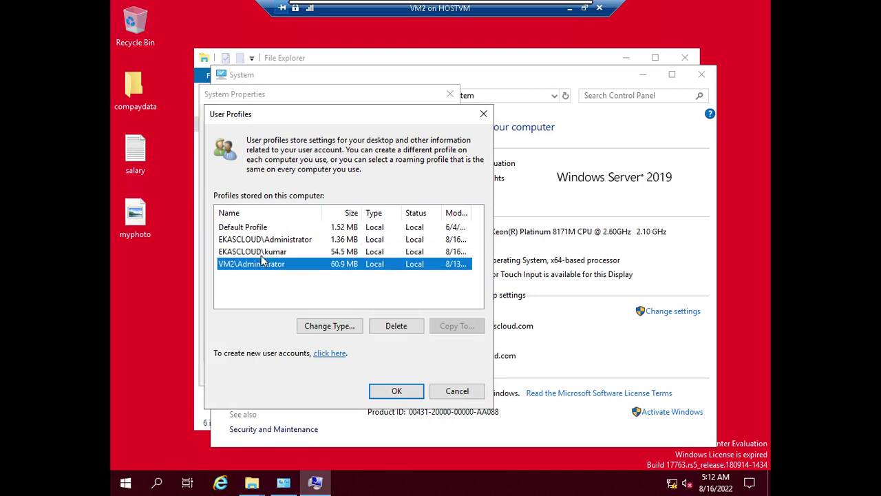
{"action": "left_click", "coordinate": [251, 229]}
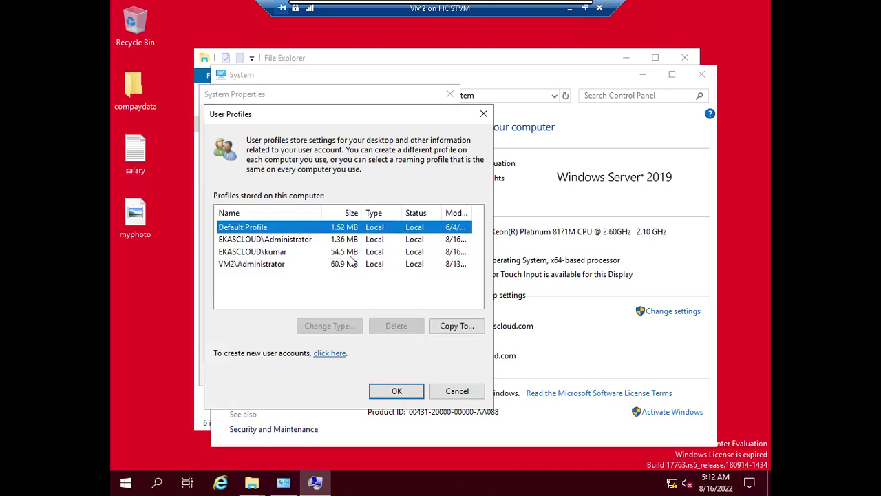
{"action": "key", "text": "Down"}
{"action": "key", "text": "Down"}
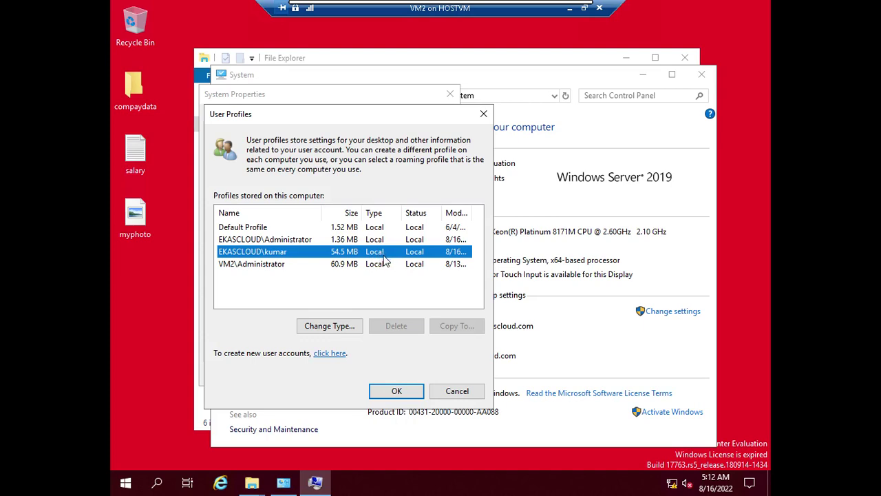
{"action": "left_click", "coordinate": [351, 329]}
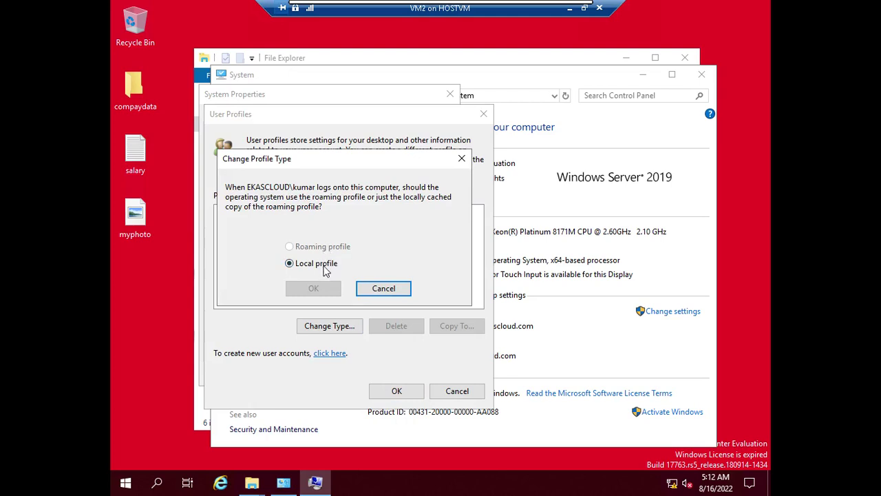
{"action": "left_click", "coordinate": [402, 292]}
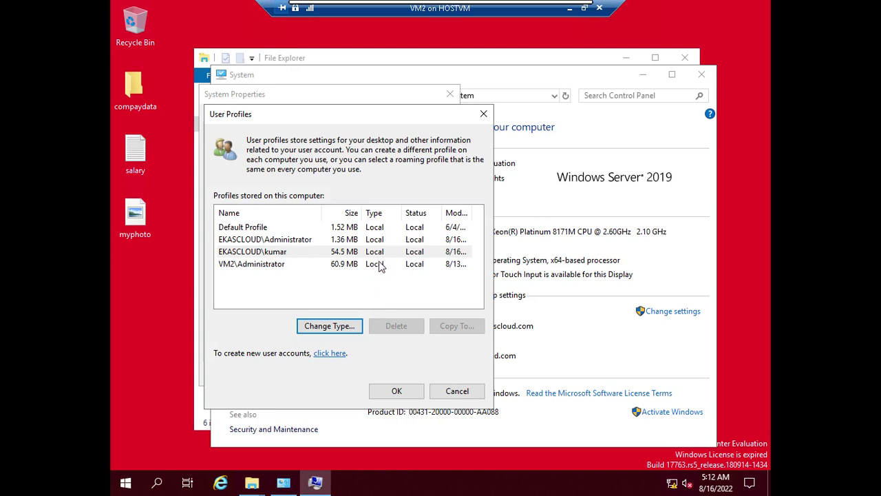
- Cancel the profile and system property dialogs, close the System and Explorer windows, and minimize the session
{"action": "left_click", "coordinate": [465, 392]}
{"action": "left_click", "coordinate": [389, 374]}
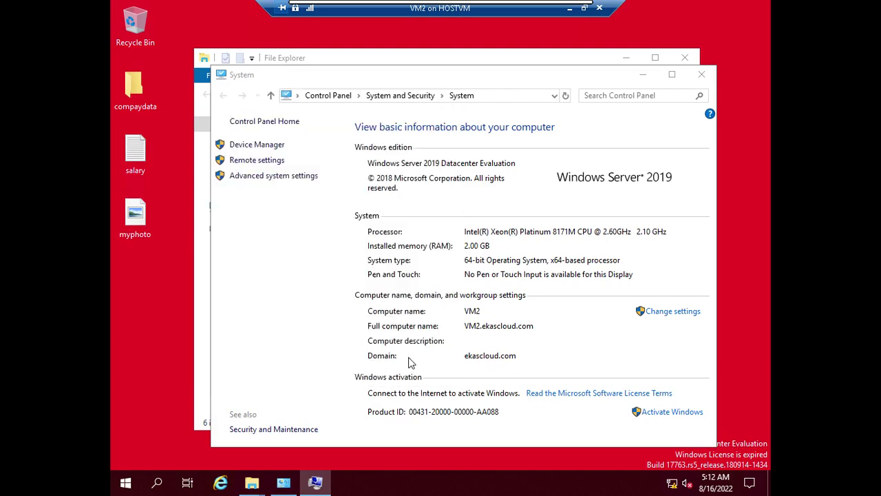
{"action": "left_click", "coordinate": [702, 75]}
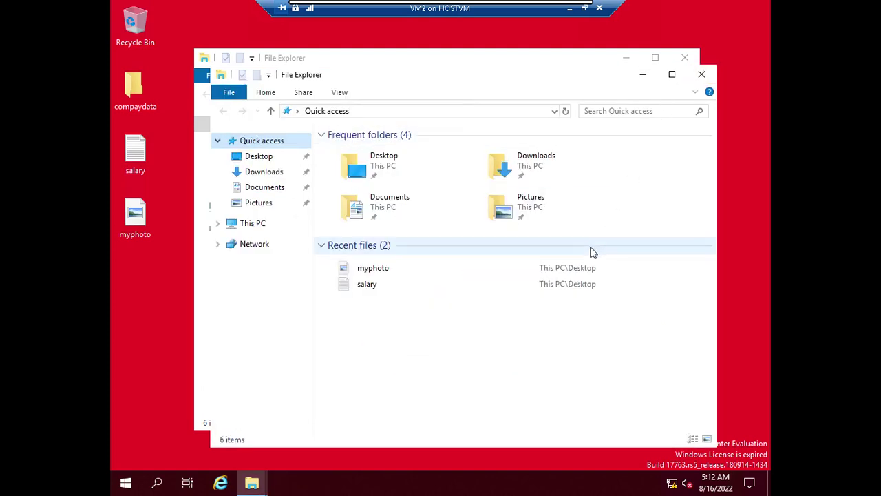
{"action": "left_click", "coordinate": [701, 74]}
{"action": "left_click", "coordinate": [685, 57]}
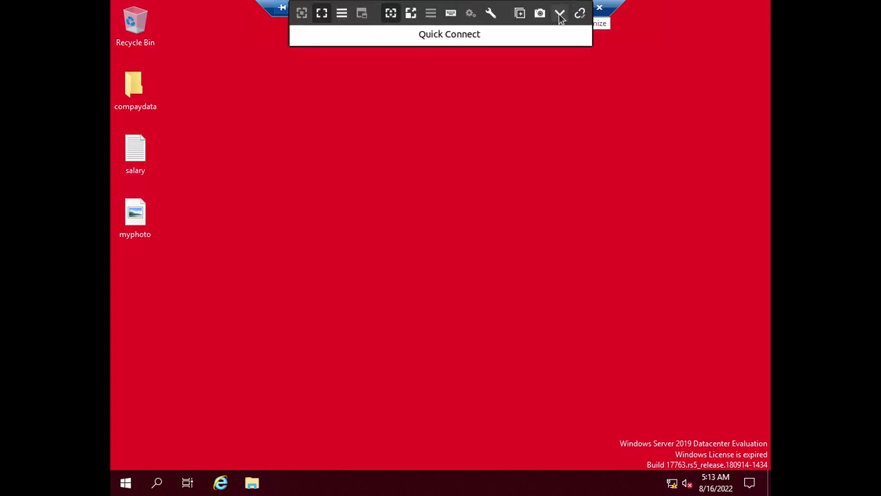
{"action": "left_click", "coordinate": [560, 14]}
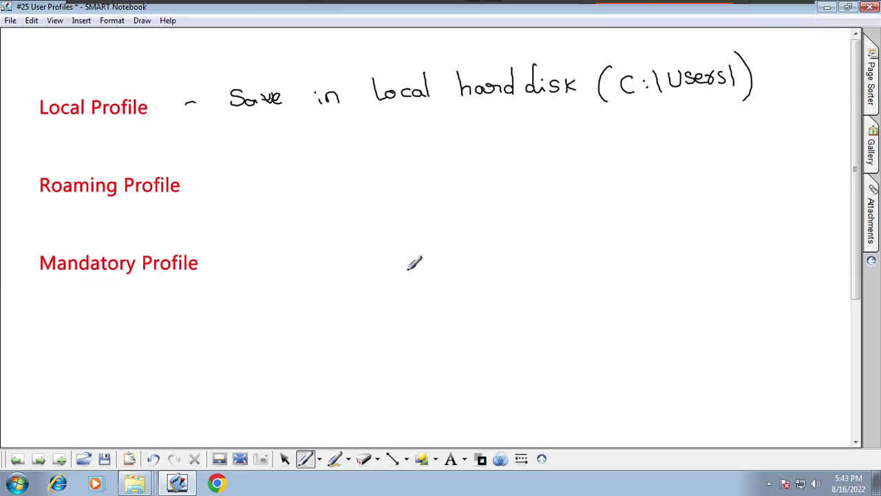
- Go back to the network diagram and drag the user figure between the marked computers
{"action": "left_click", "coordinate": [17, 458]}
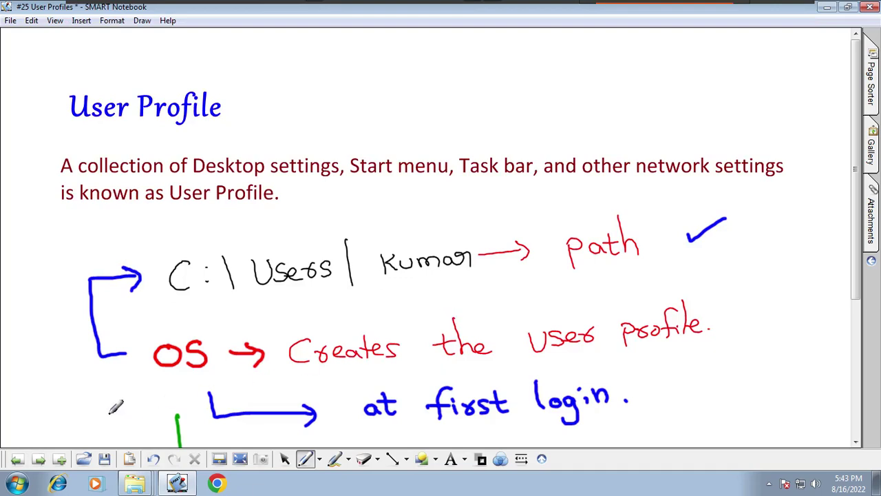
{"action": "left_click", "coordinate": [17, 458]}
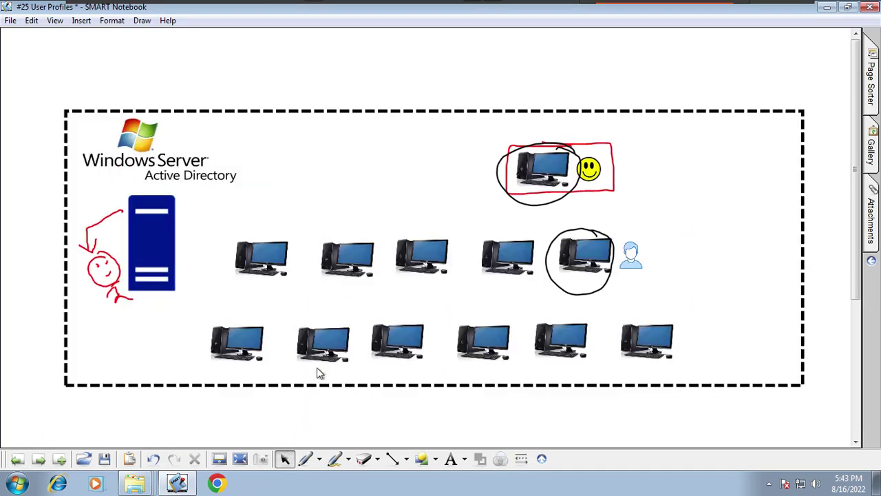
{"action": "left_click_drag", "start_coordinate": [625, 243], "coordinate": [551, 180]}
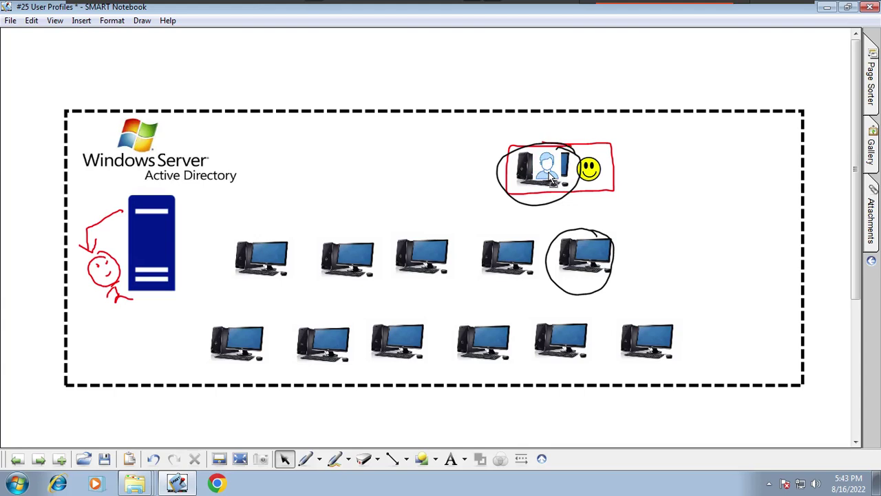
{"action": "left_click_drag", "start_coordinate": [551, 180], "coordinate": [632, 264]}
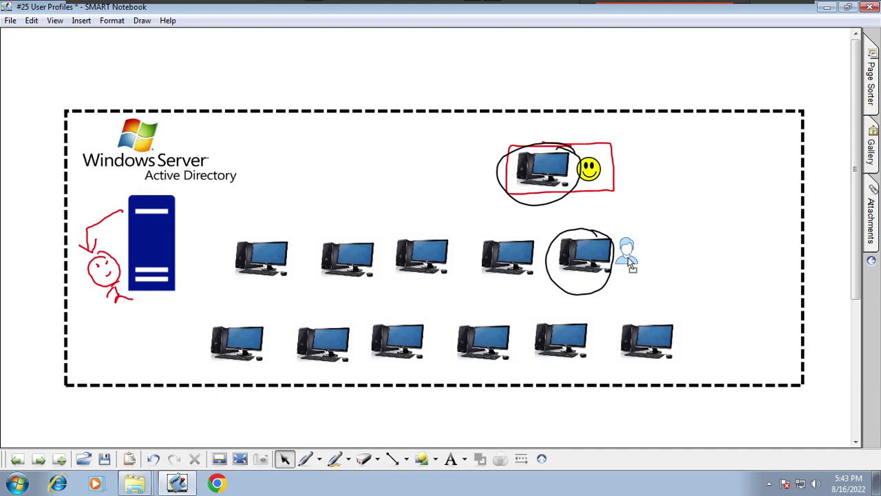
{"action": "left_click_drag", "start_coordinate": [632, 264], "coordinate": [656, 238]}
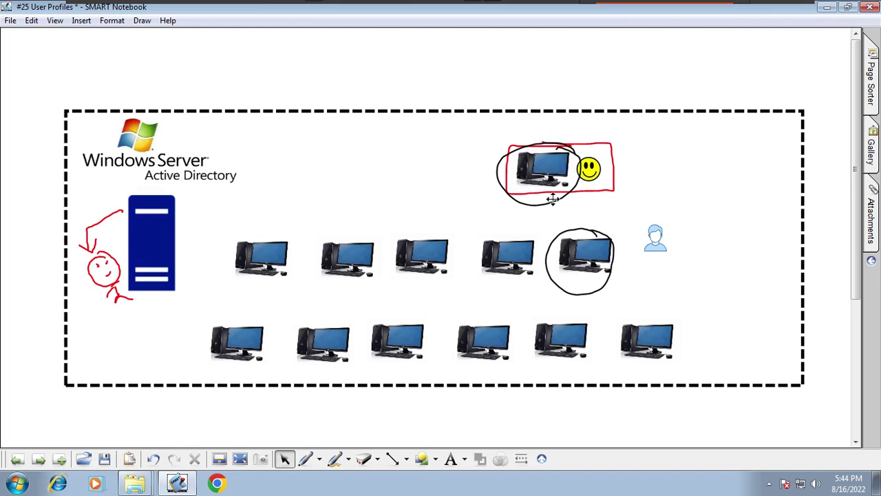
- Erase the red box, smiley, stick figure and circles, then move forward a page
{"action": "left_click", "coordinate": [364, 459]}
{"action": "left_click_drag", "start_coordinate": [82, 227], "coordinate": [122, 210]}
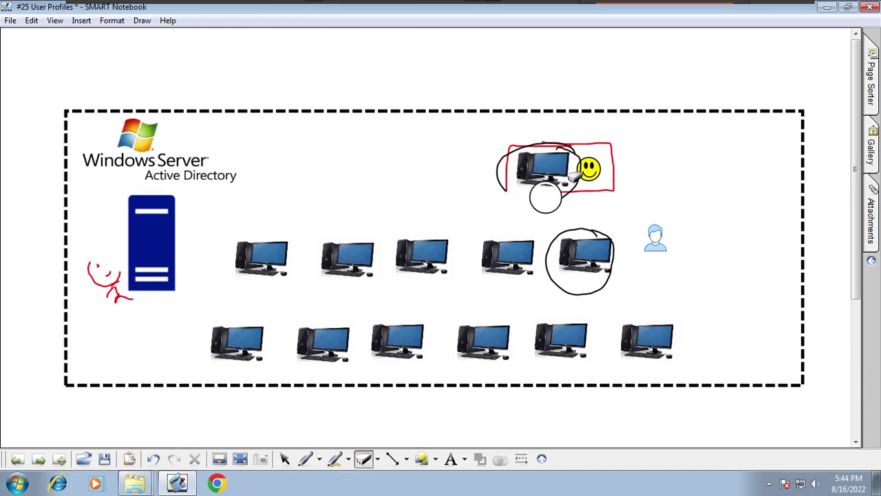
{"action": "left_click_drag", "start_coordinate": [510, 148], "coordinate": [571, 200]}
{"action": "left_click_drag", "start_coordinate": [440, 234], "coordinate": [617, 134]}
{"action": "left_click_drag", "start_coordinate": [103, 272], "coordinate": [93, 289]}
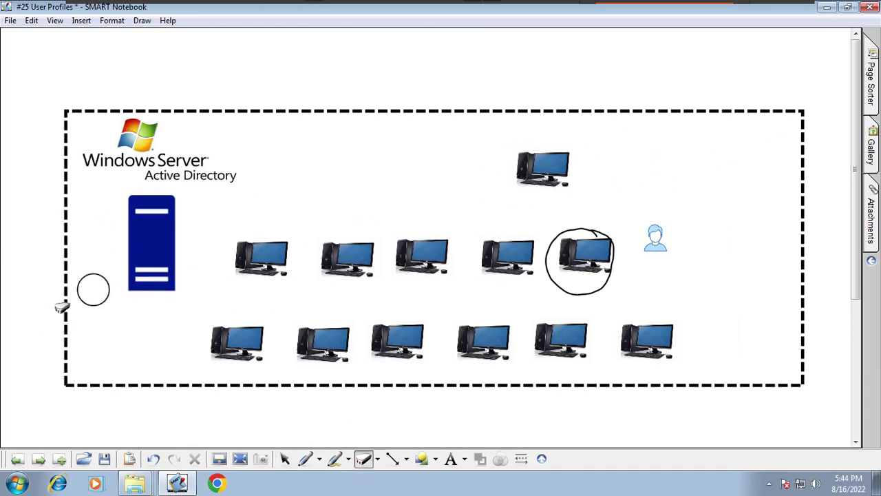
{"action": "mouse_move", "coordinate": [574, 231]}
{"action": "left_mouse_down"}
{"action": "mouse_move", "coordinate": [611, 211]}
{"action": "mouse_move", "coordinate": [629, 262]}
{"action": "mouse_move", "coordinate": [565, 277]}
{"action": "left_mouse_up"}
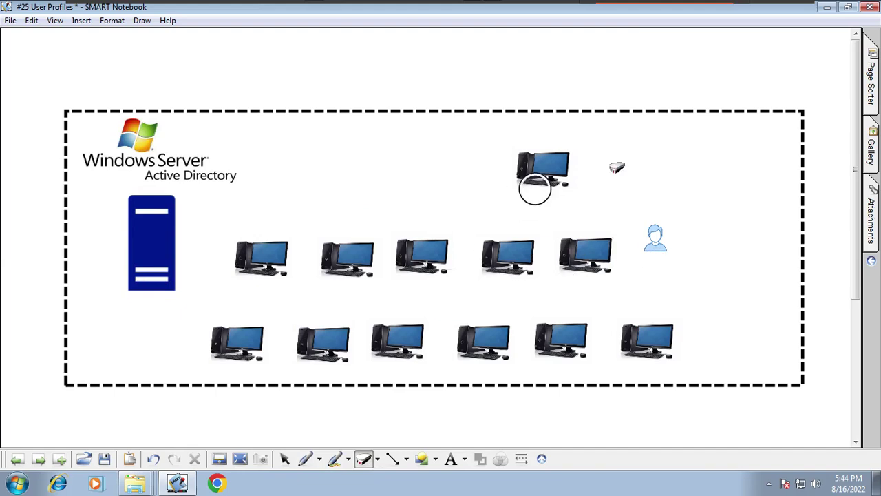
{"action": "left_click", "coordinate": [39, 458]}
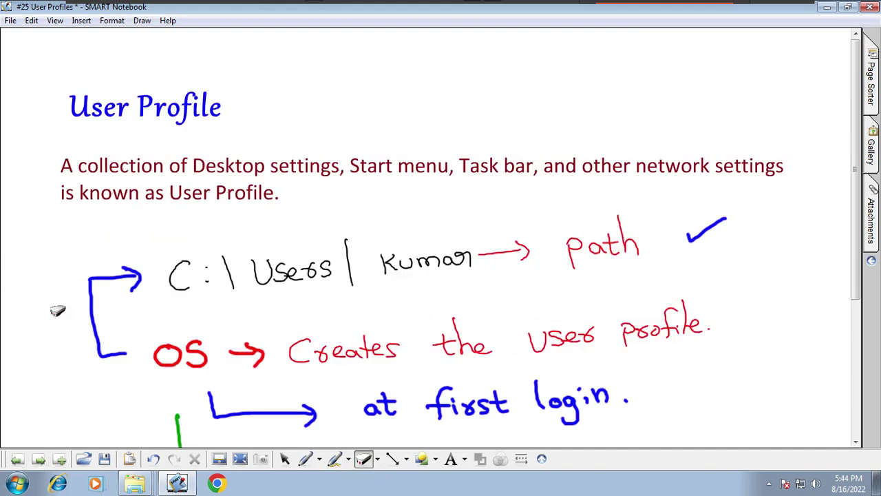
- Move to the Local, Roaming, Mandatory Profile page and pick the blue pen
{"action": "left_click", "coordinate": [38, 459]}
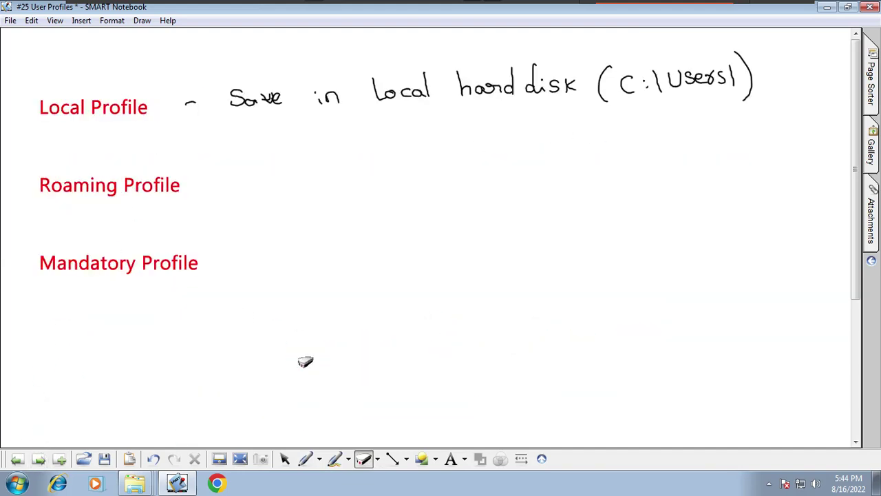
{"action": "left_click", "coordinate": [320, 459]}
{"action": "left_click", "coordinate": [396, 268]}
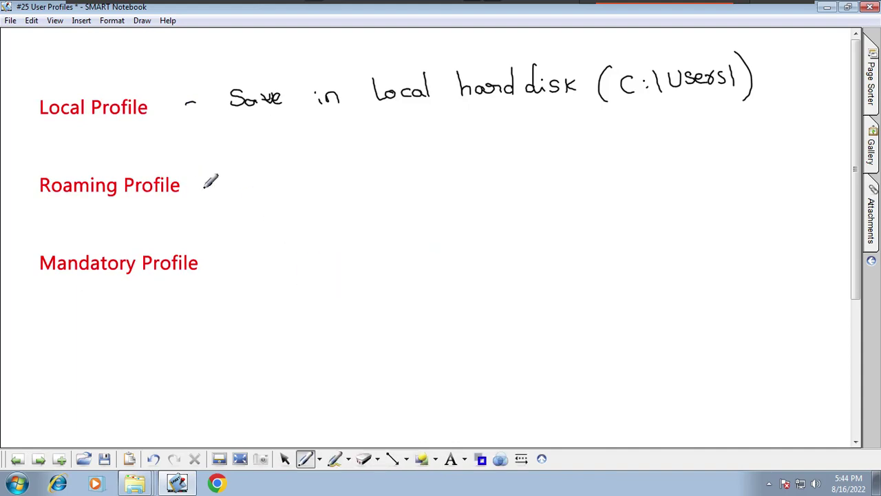
- Handwrite '- Save in share folder.' beside Roaming Profile and review the pen's line properties
{"action": "mouse_move", "coordinate": [204, 187]}
{"action": "left_mouse_down"}
{"action": "mouse_move", "coordinate": [235, 181]}
{"action": "mouse_move", "coordinate": [233, 187]}
{"action": "left_mouse_up"}
{"action": "mouse_move", "coordinate": [256, 180]}
{"action": "left_mouse_down"}
{"action": "mouse_move", "coordinate": [250, 188]}
{"action": "mouse_move", "coordinate": [322, 185]}
{"action": "left_mouse_up"}
{"action": "left_click", "coordinate": [315, 178]}
{"action": "mouse_move", "coordinate": [328, 181]}
{"action": "left_mouse_down"}
{"action": "mouse_move", "coordinate": [333, 176]}
{"action": "mouse_move", "coordinate": [341, 186]}
{"action": "left_mouse_up"}
{"action": "left_click_drag", "start_coordinate": [389, 166], "coordinate": [376, 185]}
{"action": "left_click_drag", "start_coordinate": [393, 163], "coordinate": [406, 188]}
{"action": "left_click_drag", "start_coordinate": [420, 176], "coordinate": [534, 167]}
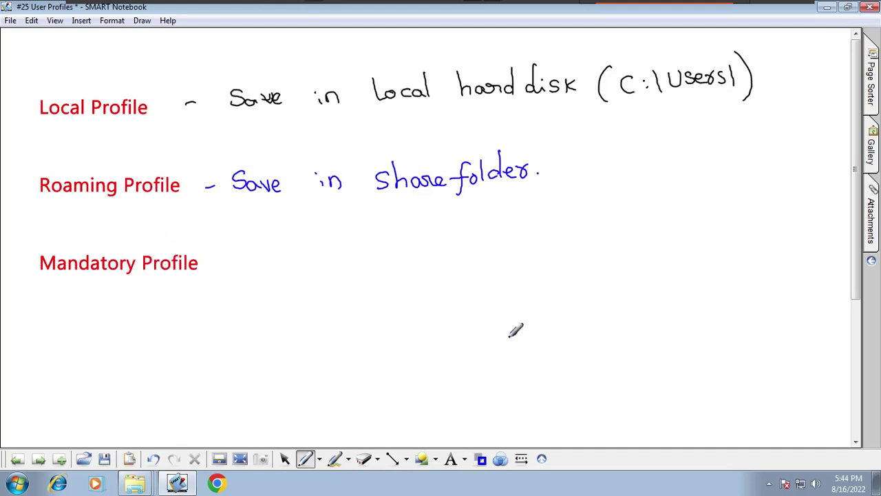
{"action": "left_click", "coordinate": [521, 459]}
{"action": "left_click", "coordinate": [561, 320]}
- Insert the Gallery's Folder-Blank picture, shrink it and place it left of the blue server
{"action": "left_click", "coordinate": [19, 460]}
{"action": "left_click", "coordinate": [20, 462]}
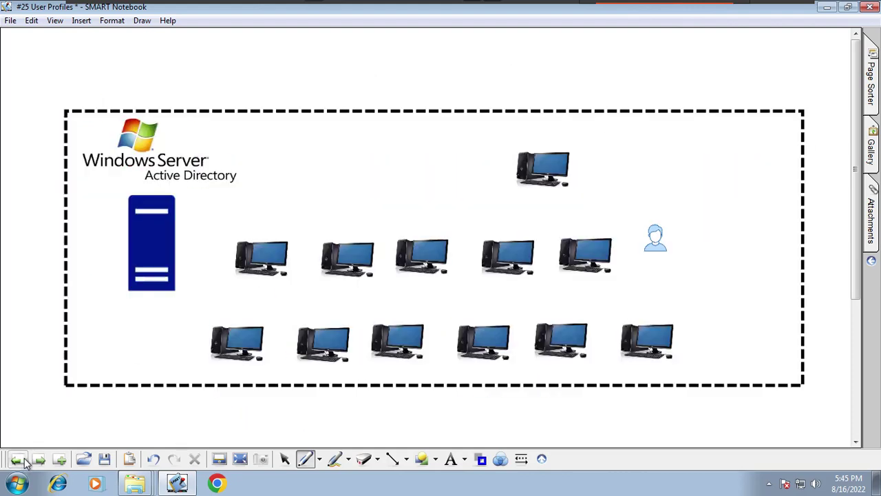
{"action": "left_click", "coordinate": [868, 161]}
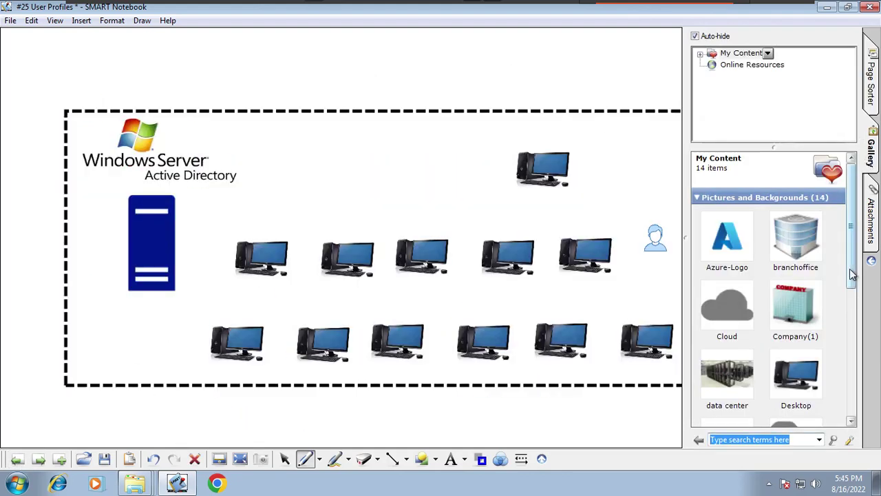
{"action": "scroll", "coordinate": [852, 274], "scroll_direction": "down", "scroll_amount": 5}
{"action": "left_click_drag", "start_coordinate": [724, 338], "coordinate": [346, 215]}
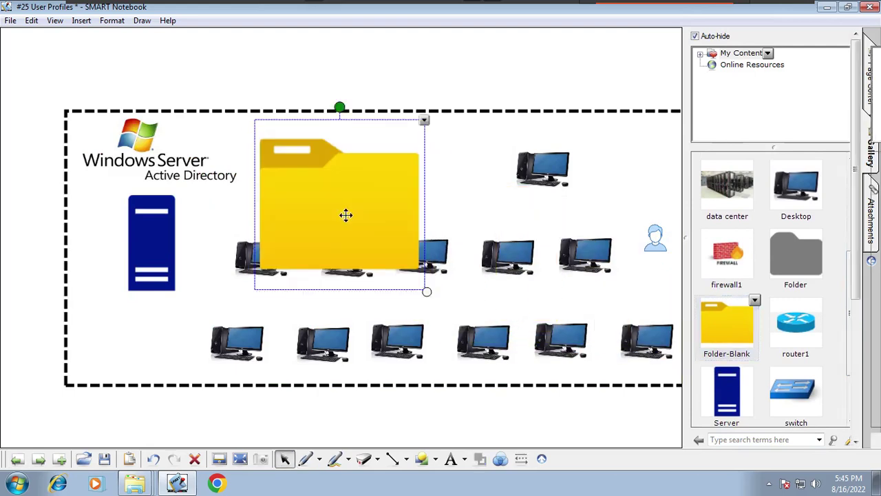
{"action": "left_click_drag", "start_coordinate": [416, 287], "coordinate": [155, 157]}
{"action": "left_click_drag", "start_coordinate": [213, 131], "coordinate": [102, 232]}
{"action": "left_click", "coordinate": [165, 419]}
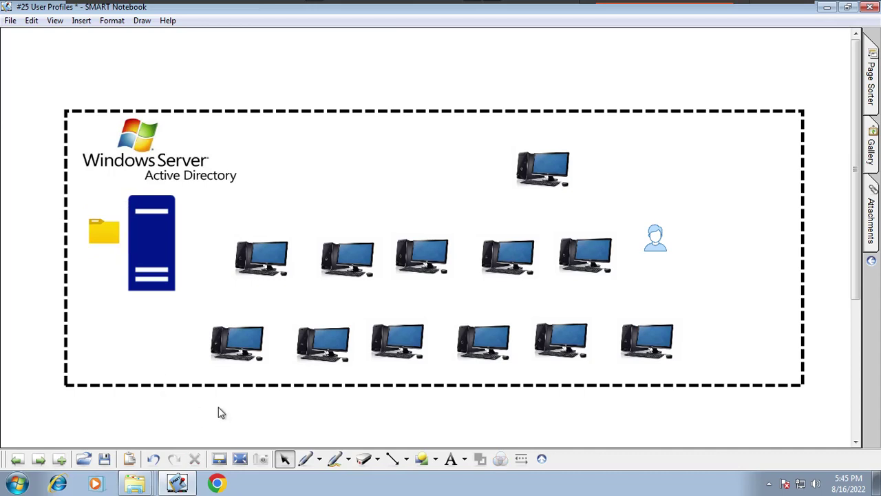
- Handwrite 'Share' in black beside the folder
{"action": "left_click", "coordinate": [319, 459]}
{"action": "left_click", "coordinate": [358, 246]}
{"action": "left_click_drag", "start_coordinate": [77, 269], "coordinate": [121, 260]}
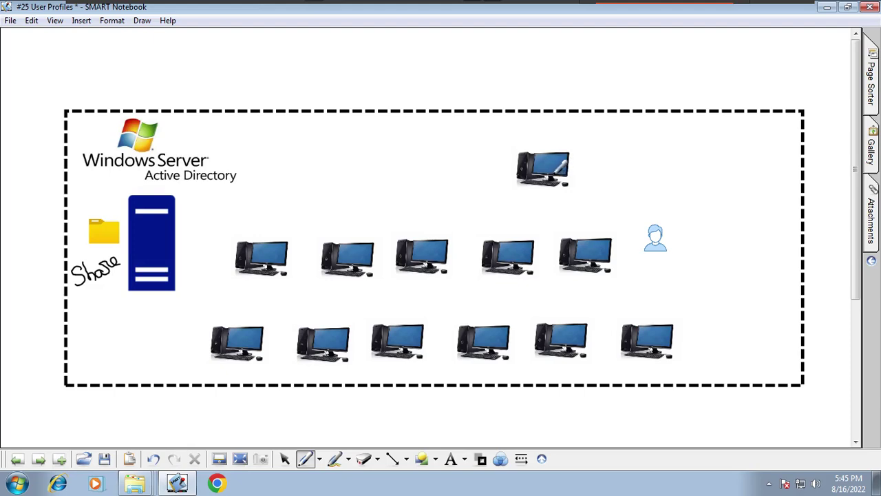
- Draw a curve from the top computer to the folder, then erase it with the medium eraser
{"action": "left_click_drag", "start_coordinate": [547, 157], "coordinate": [271, 116]}
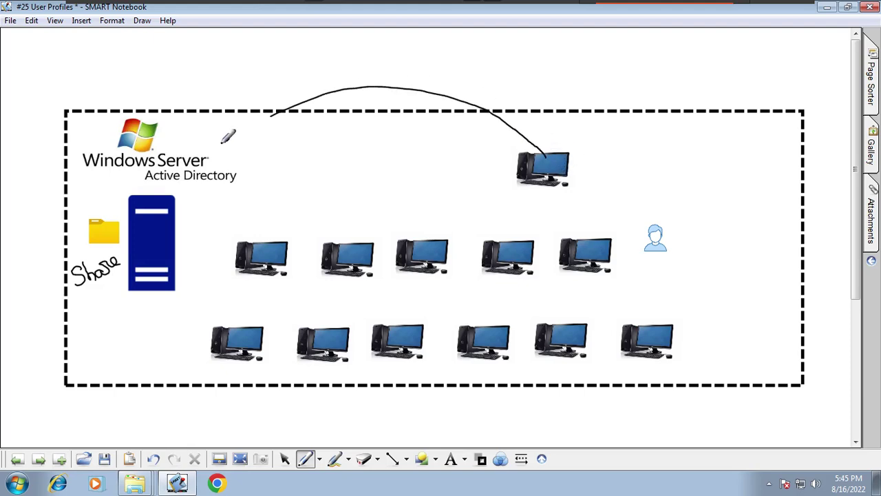
{"action": "left_click_drag", "start_coordinate": [222, 142], "coordinate": [110, 210]}
{"action": "left_click", "coordinate": [377, 458]}
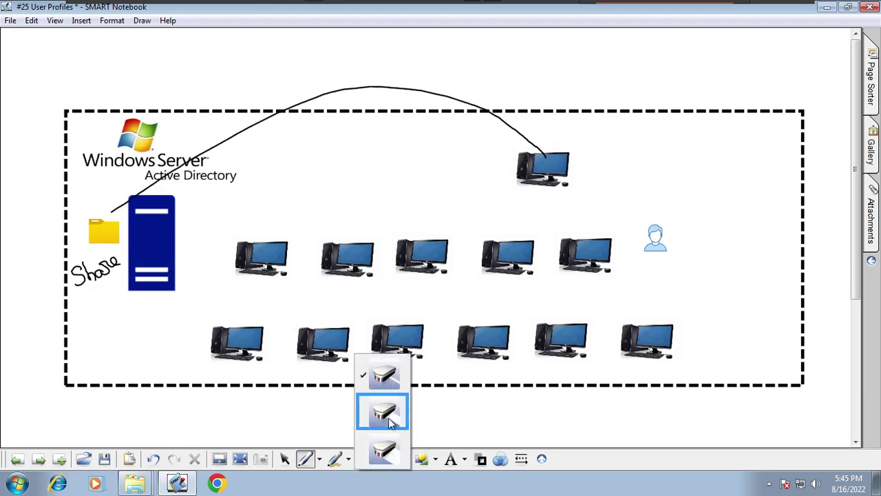
{"action": "left_click", "coordinate": [389, 422]}
{"action": "mouse_move", "coordinate": [120, 172]}
{"action": "left_mouse_down"}
{"action": "mouse_move", "coordinate": [584, 102]}
{"action": "mouse_move", "coordinate": [443, 126]}
{"action": "mouse_move", "coordinate": [655, 162]}
{"action": "left_mouse_up"}
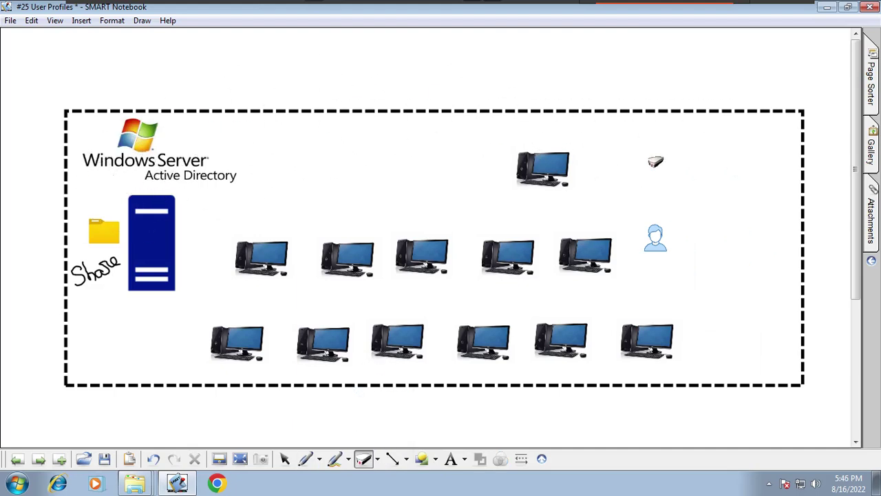
- Sign out of the user account on VM2 from the Start menu
{"action": "left_click", "coordinate": [763, 7]}
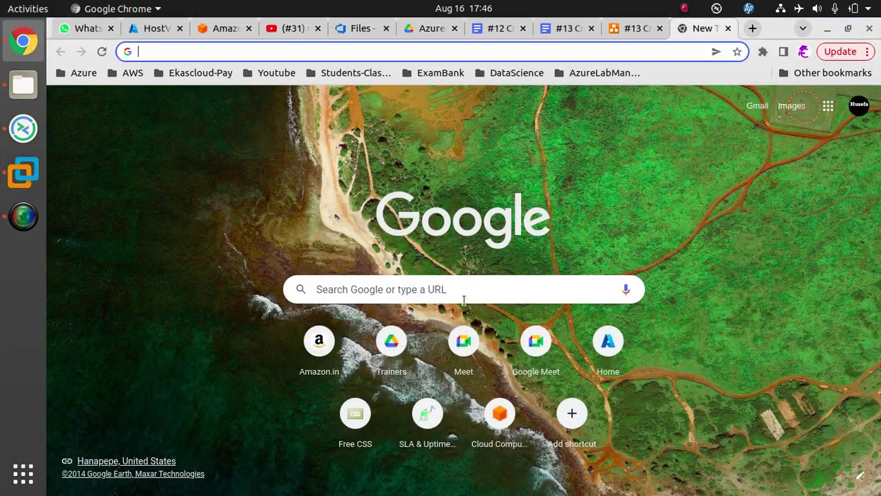
{"action": "left_click", "coordinate": [23, 128]}
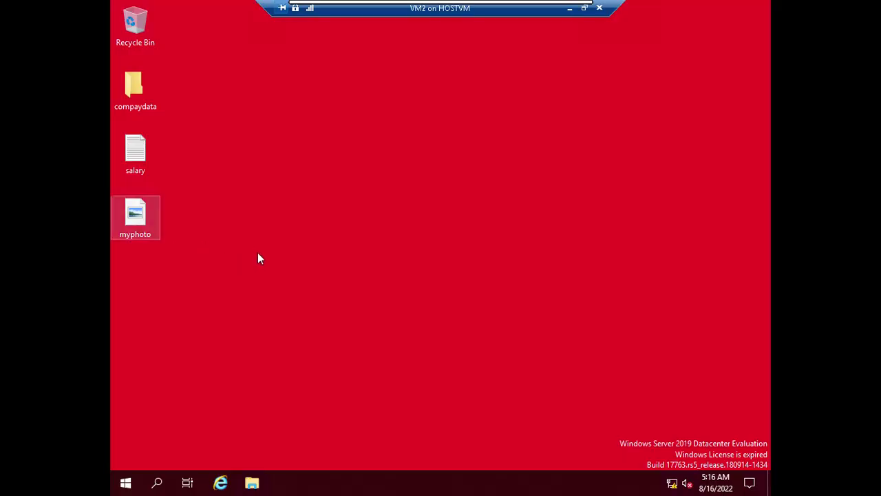
{"action": "left_click", "coordinate": [129, 479]}
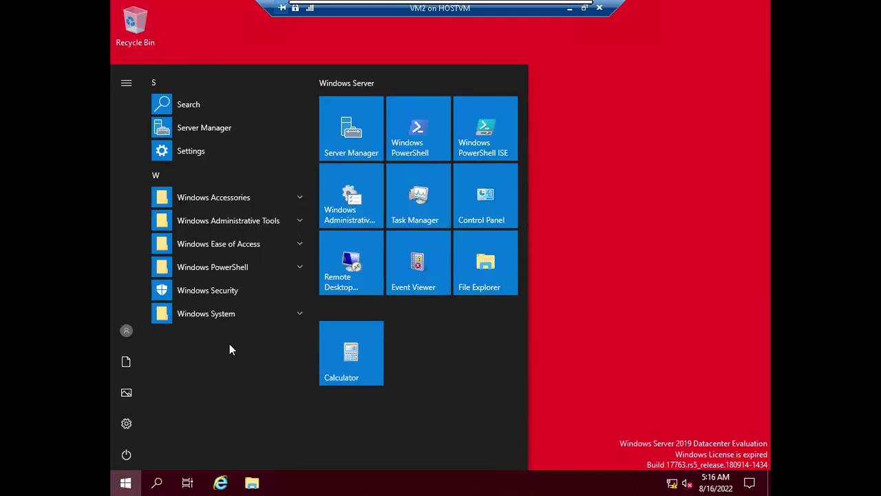
{"action": "left_click", "coordinate": [126, 332]}
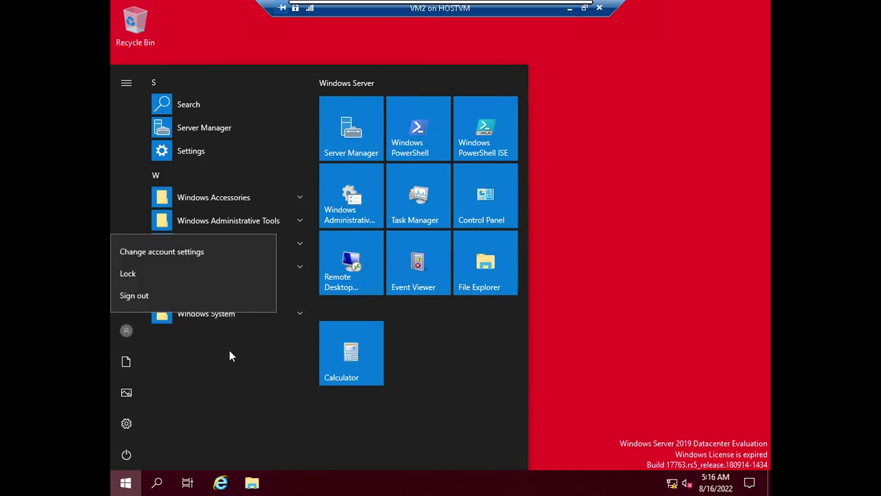
{"action": "left_click", "coordinate": [154, 298]}
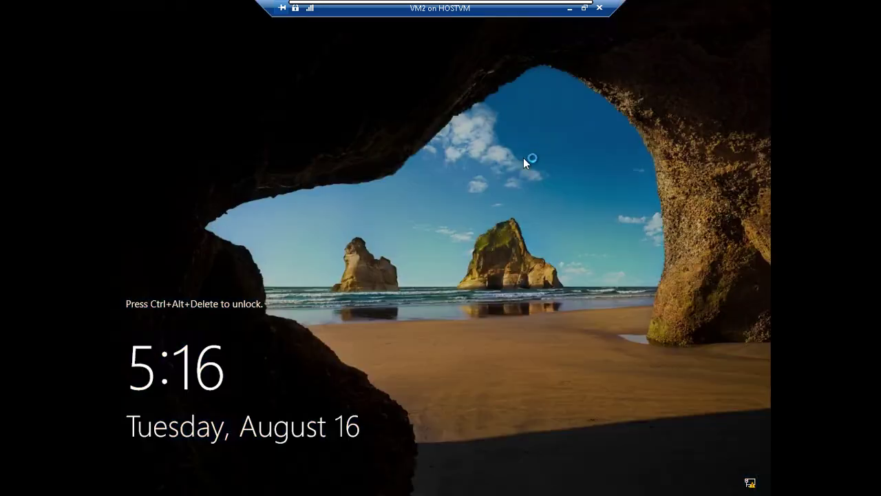
- Connect to VM1, sign in with the domain administrator password, and maximize the window
{"action": "left_click", "coordinate": [569, 9]}
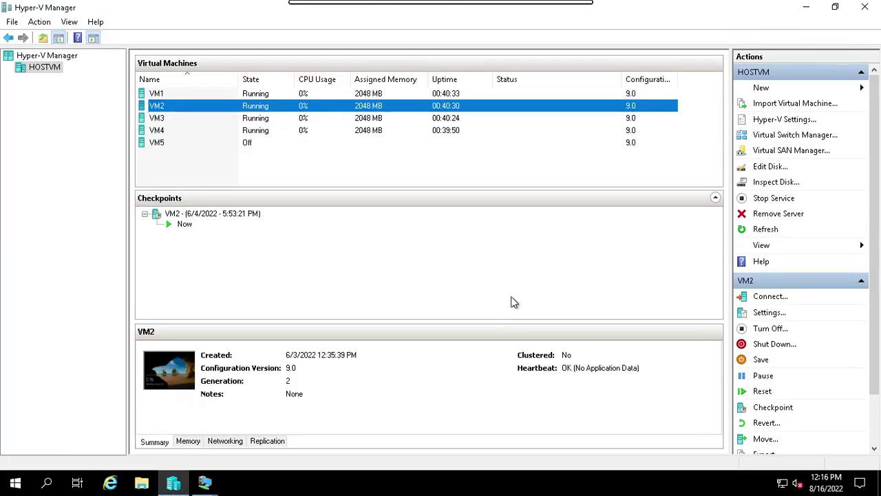
{"action": "left_click", "coordinate": [205, 93]}
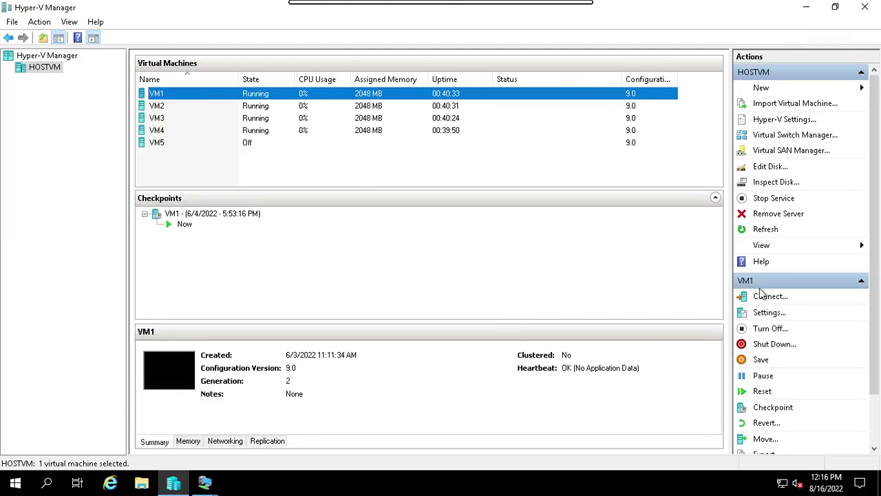
{"action": "left_click", "coordinate": [774, 297]}
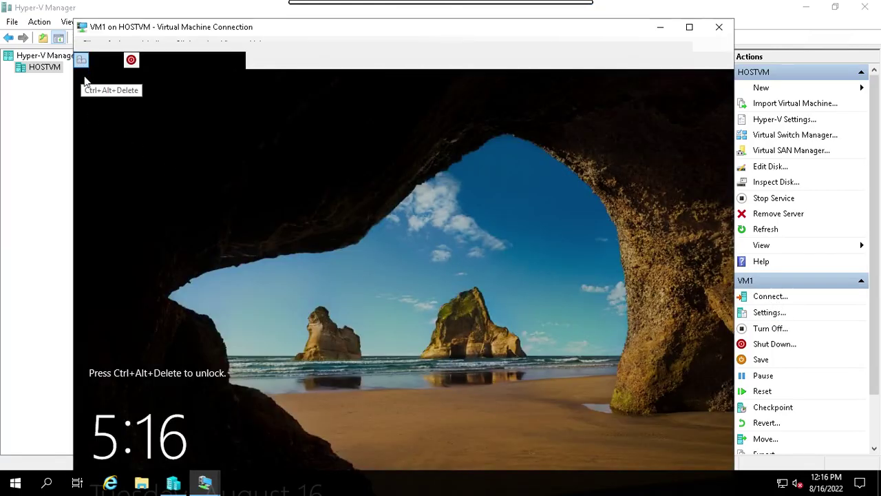
{"action": "left_click", "coordinate": [81, 61]}
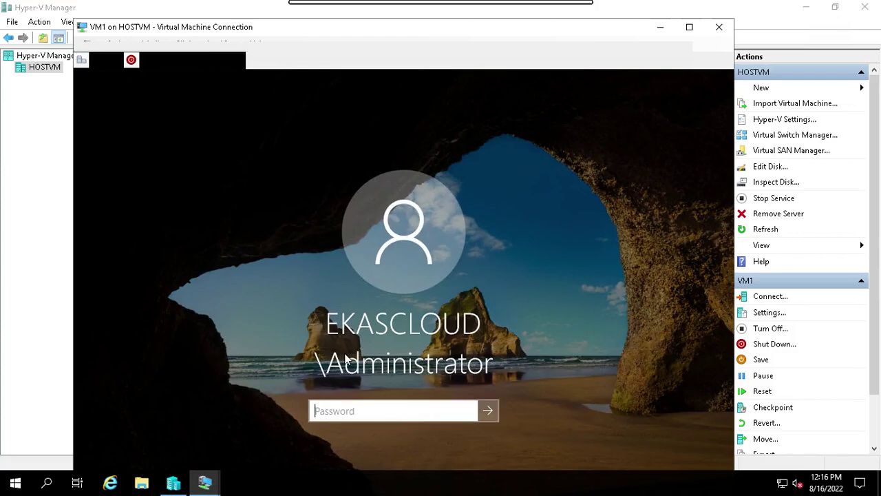
{"action": "type", "text": "••"}
{"action": "key", "text": "Return"}
{"action": "left_click", "coordinate": [689, 27]}
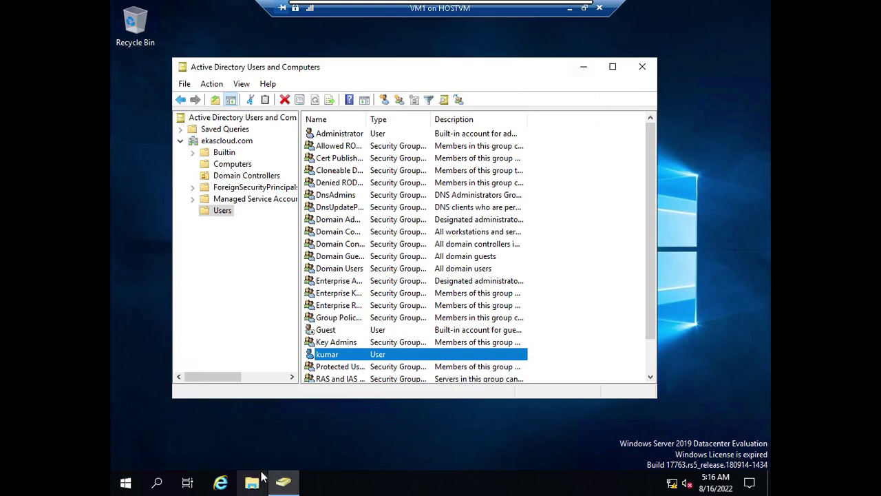
- Create a new folder named 'profiles' on Local Disk (C:)
{"action": "left_click", "coordinate": [262, 476]}
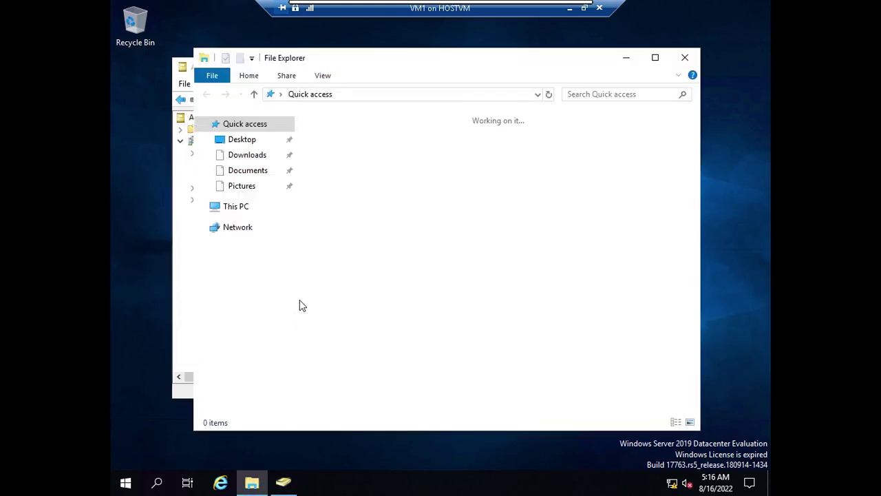
{"action": "left_click", "coordinate": [235, 206]}
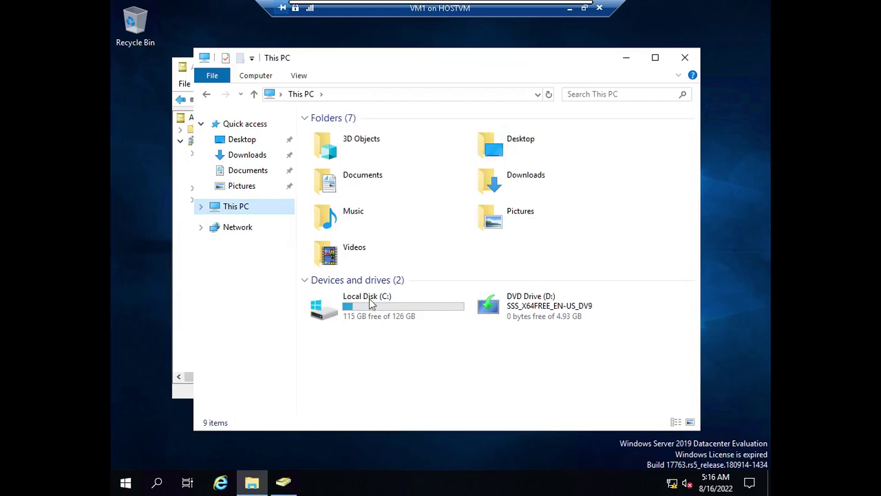
{"action": "left_click", "coordinate": [385, 311]}
{"action": "double_click", "coordinate": [388, 315]}
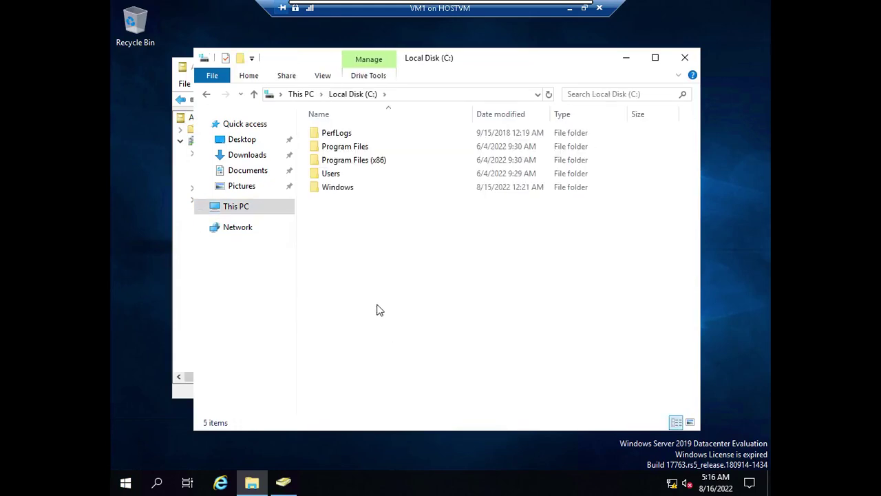
{"action": "right_click", "coordinate": [375, 303]}
{"action": "mouse_move", "coordinate": [464, 423]}
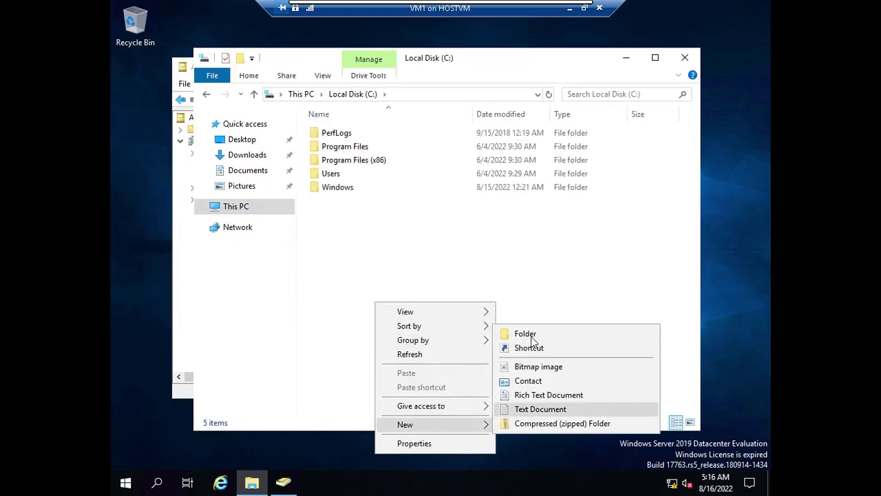
{"action": "left_click", "coordinate": [532, 329]}
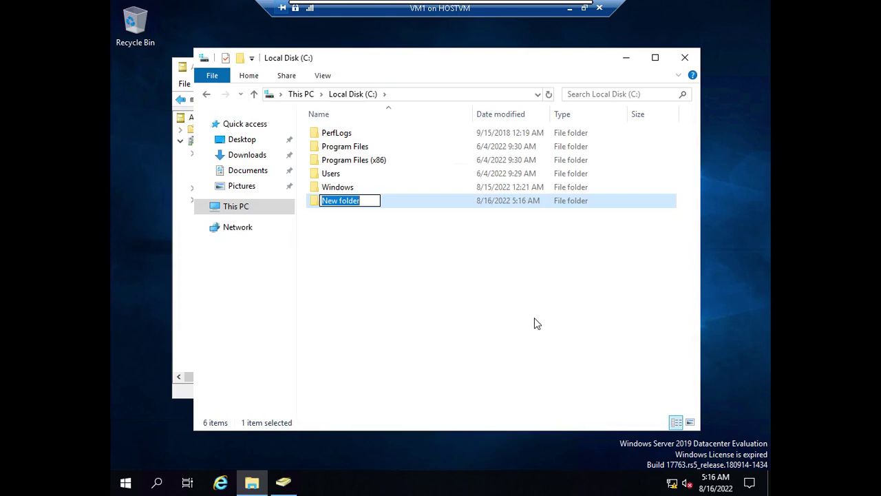
{"action": "type", "text": "pro"}
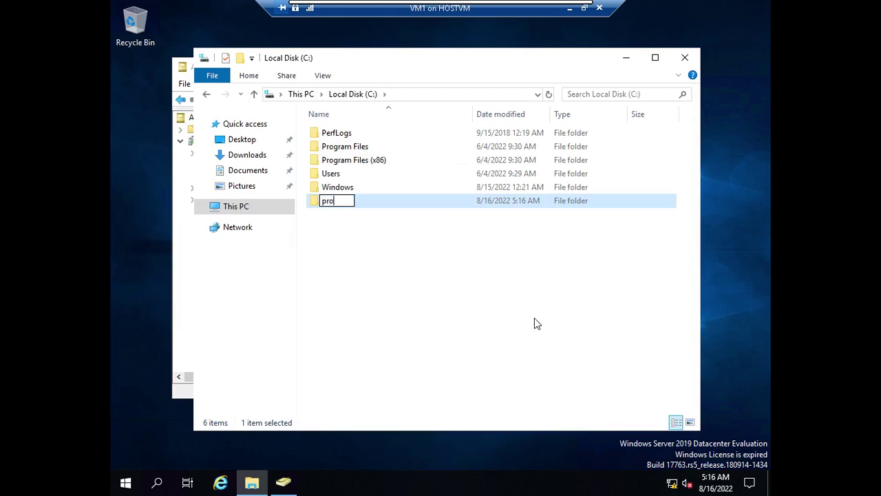
{"action": "type", "text": "files"}
{"action": "key", "text": "Return"}
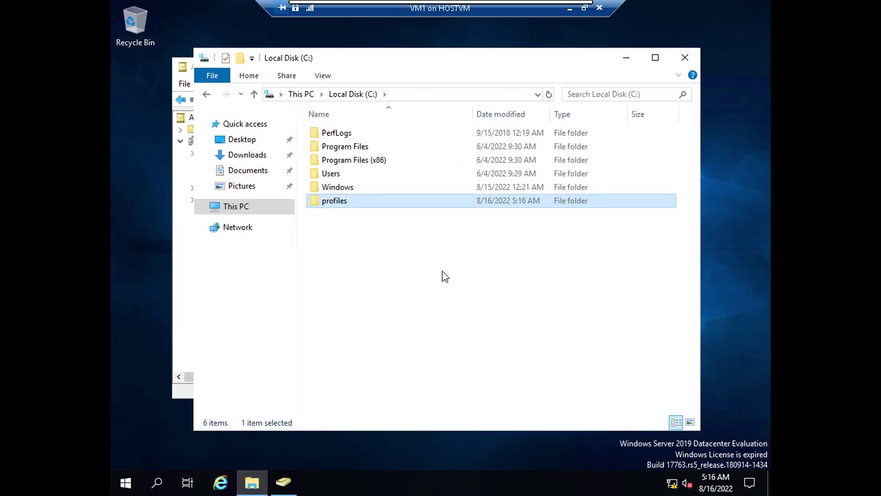
- Share the profiles folder with Everyone allowed Change permission
{"action": "right_click", "coordinate": [377, 208]}
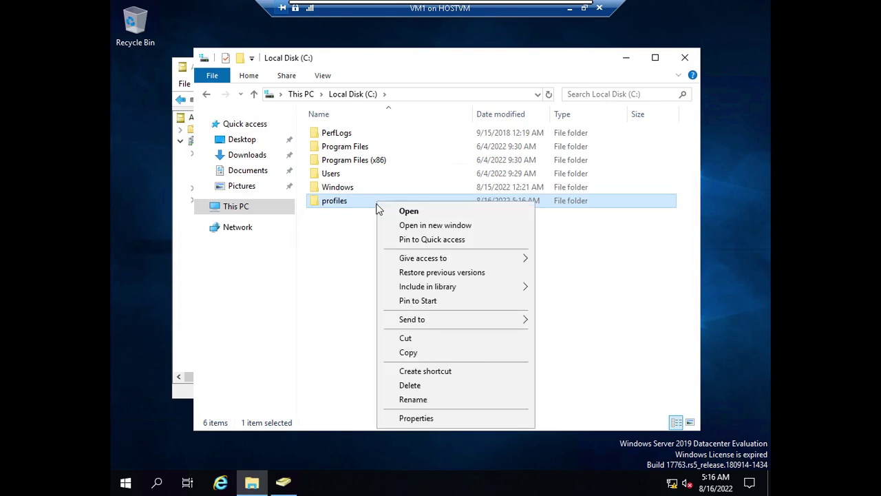
{"action": "left_click", "coordinate": [451, 419]}
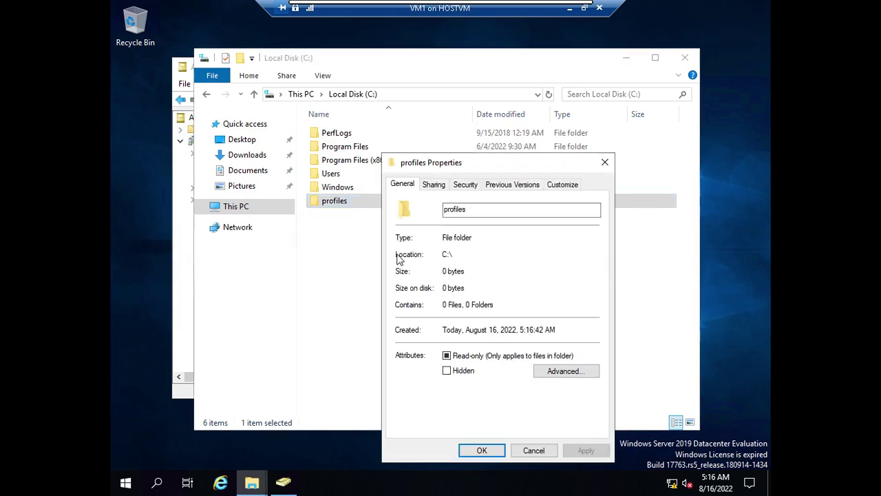
{"action": "left_click", "coordinate": [434, 184]}
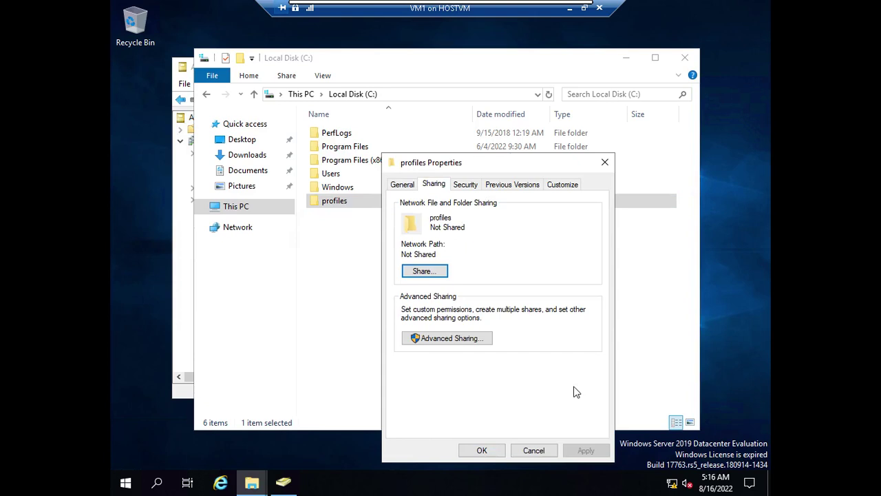
{"action": "left_click", "coordinate": [477, 339]}
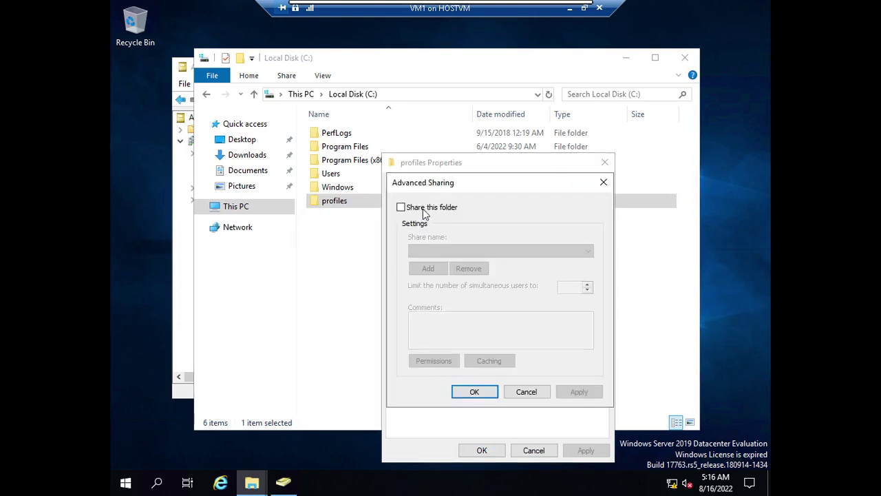
{"action": "left_click", "coordinate": [422, 208]}
{"action": "left_click", "coordinate": [446, 363]}
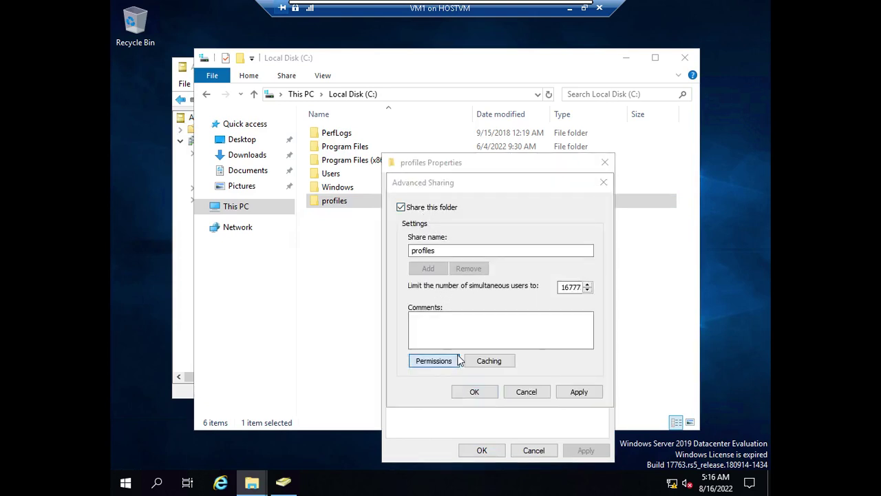
{"action": "left_click", "coordinate": [551, 351]}
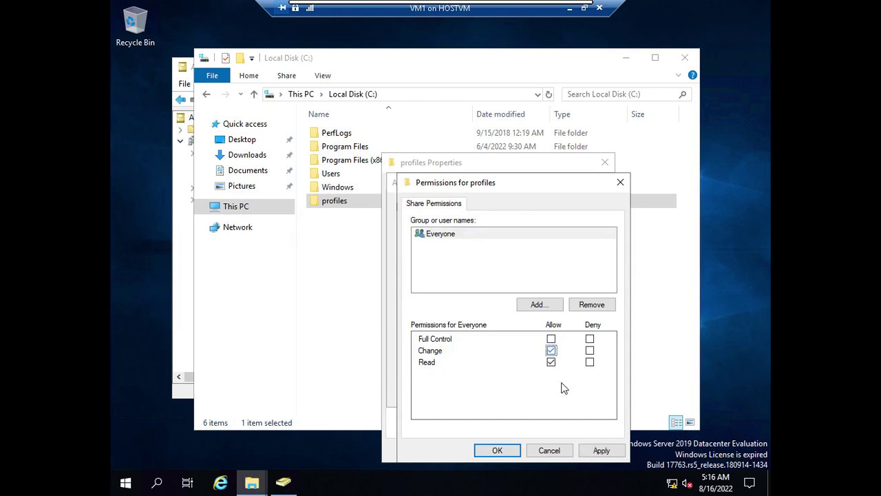
{"action": "left_click", "coordinate": [600, 451]}
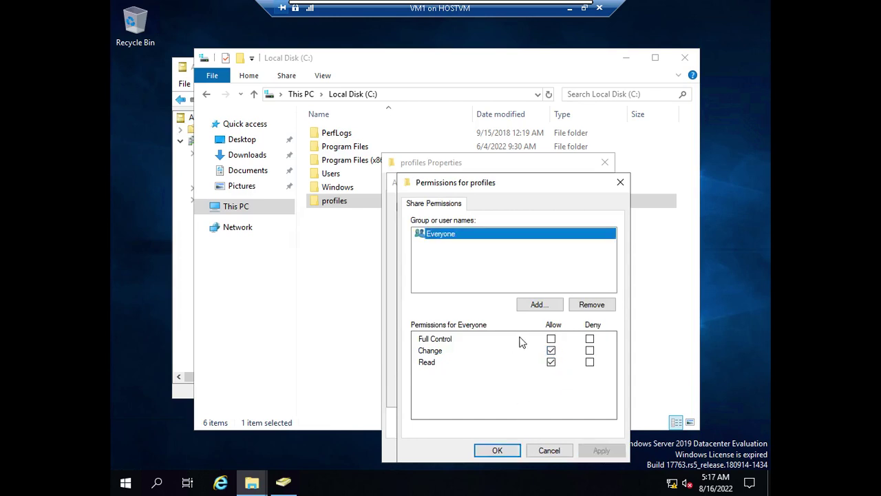
{"action": "left_click", "coordinate": [497, 450]}
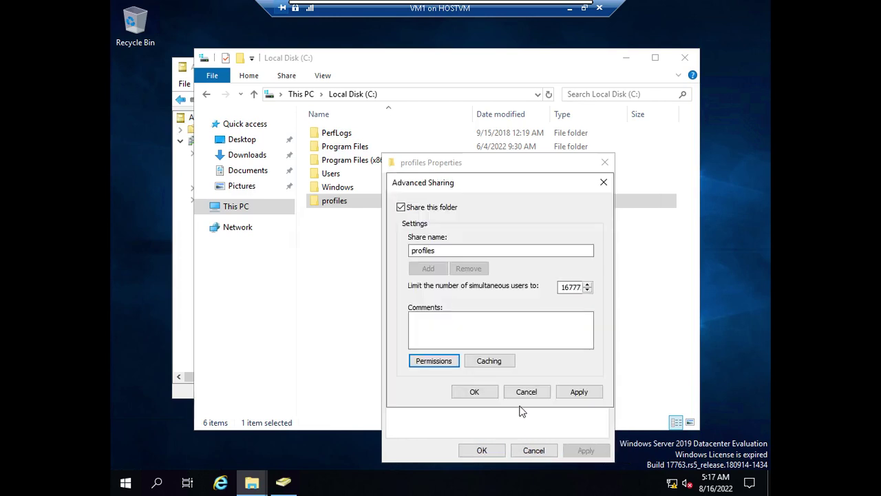
{"action": "left_click", "coordinate": [474, 391]}
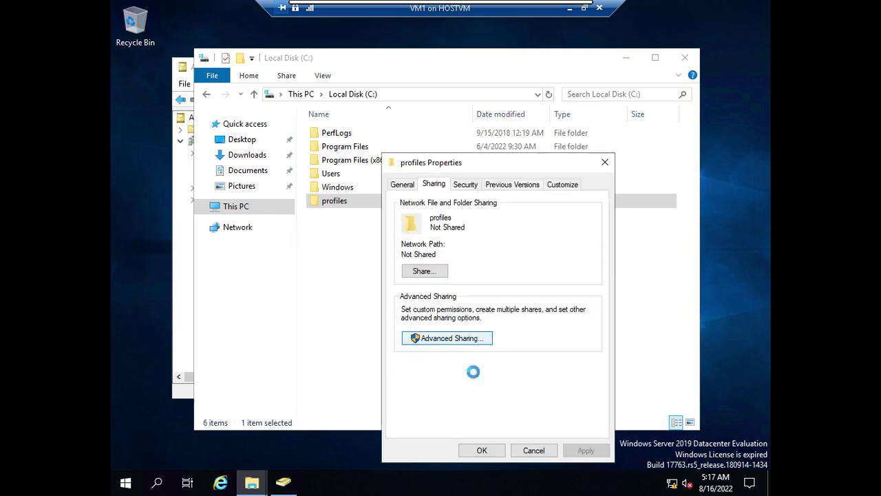
- Add Everyone to the profiles folder's Security permissions with Modify allowed
{"action": "left_click", "coordinate": [465, 187]}
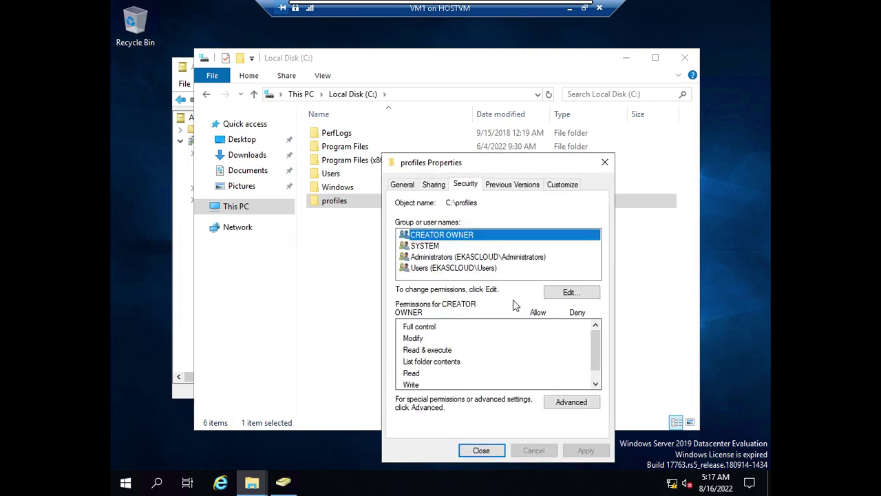
{"action": "left_click", "coordinate": [571, 296]}
{"action": "left_click", "coordinate": [543, 333]}
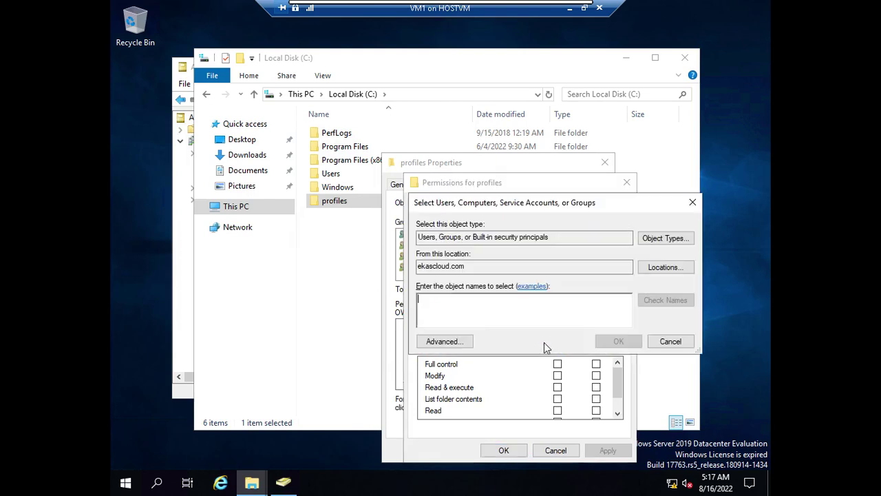
{"action": "type", "text": "ever"}
{"action": "left_click", "coordinate": [618, 341]}
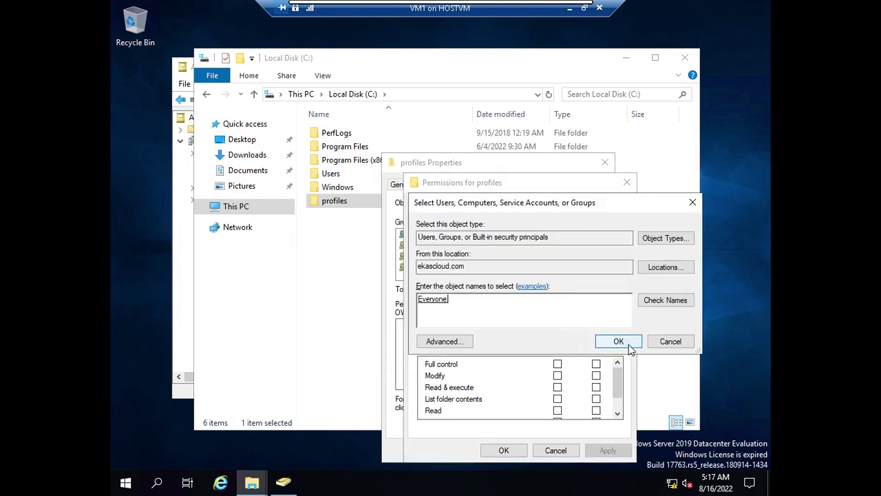
{"action": "left_click", "coordinate": [557, 375]}
{"action": "left_click", "coordinate": [608, 450]}
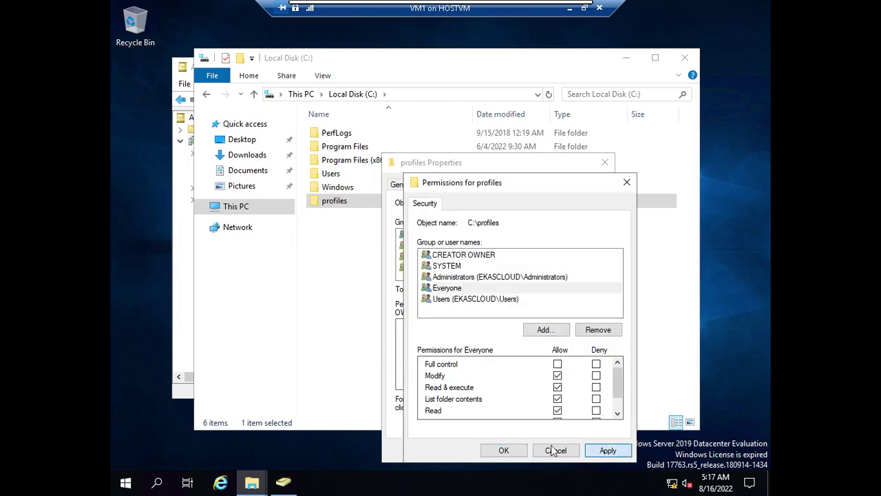
{"action": "left_click", "coordinate": [503, 450]}
{"action": "left_click", "coordinate": [481, 451]}
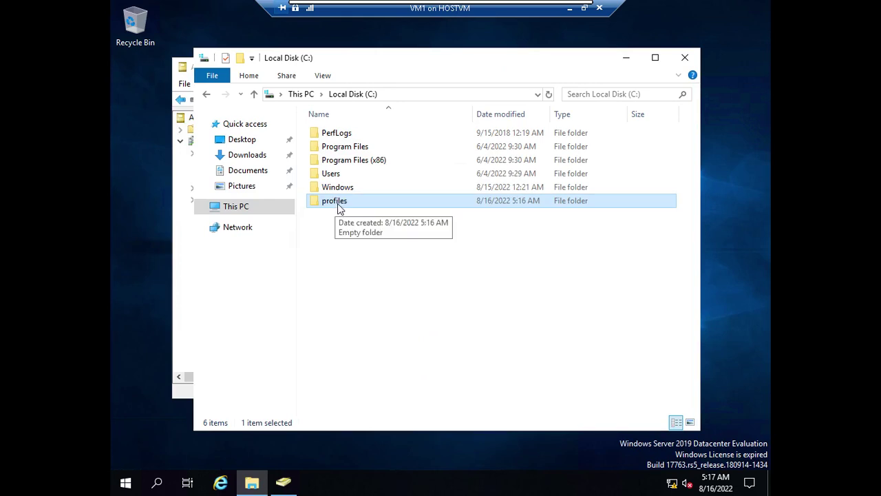
- Check the empty profiles folder, return to C:, and minimize File Explorer
{"action": "double_click", "coordinate": [338, 207]}
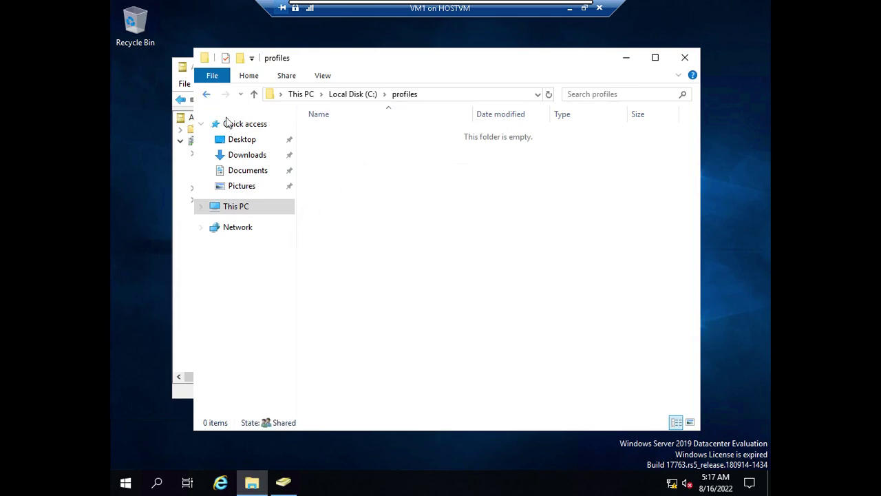
{"action": "left_click", "coordinate": [208, 95]}
{"action": "left_click", "coordinate": [461, 319]}
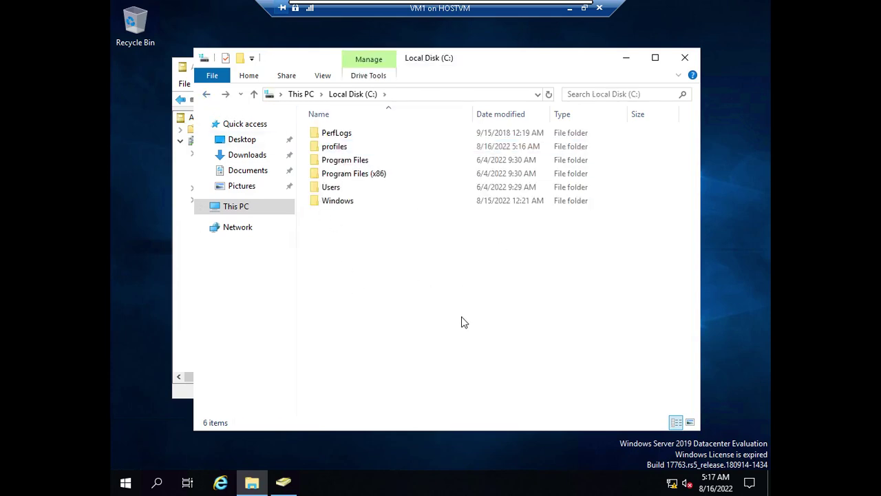
{"action": "left_click", "coordinate": [627, 60]}
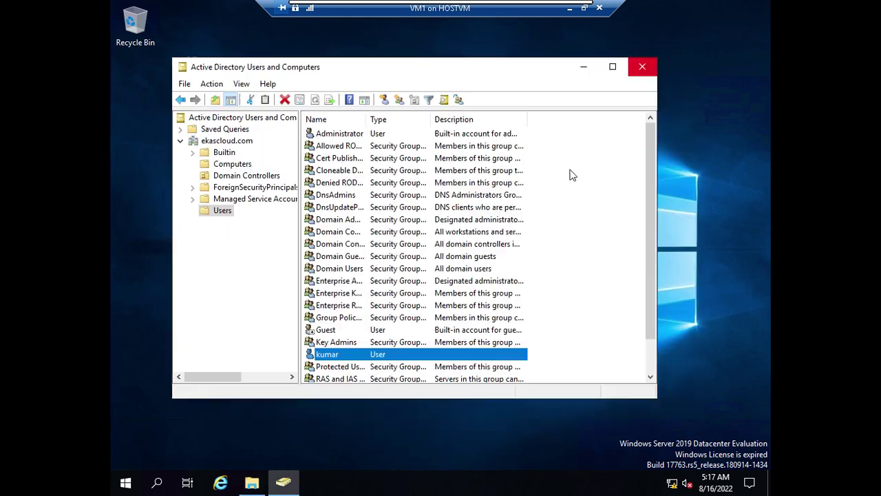
- Open the domain user's Profile tab and enter '\\vm1\profiles' in Profile path
{"action": "left_click", "coordinate": [347, 359]}
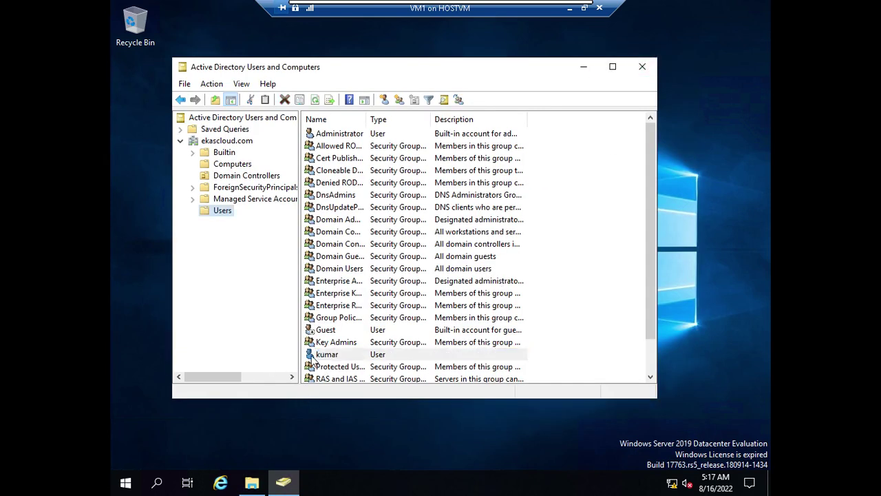
{"action": "key", "text": "Return"}
{"action": "double_click", "coordinate": [330, 353]}
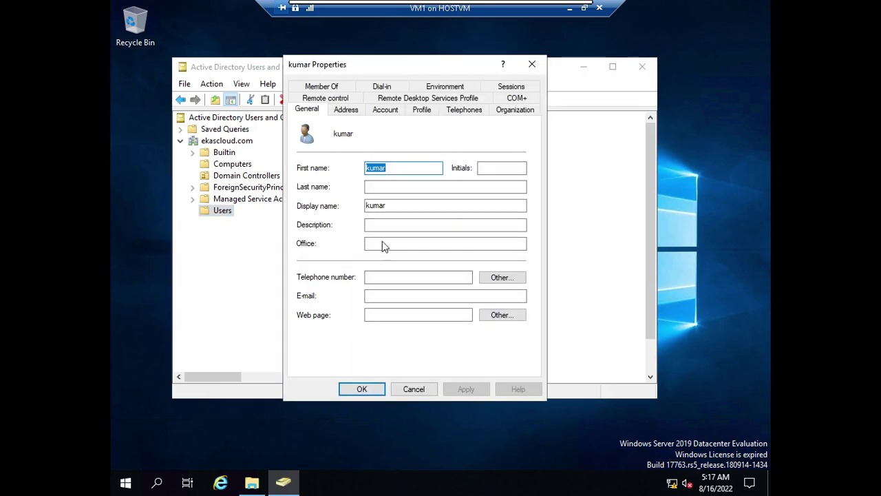
{"action": "left_click", "coordinate": [423, 112]}
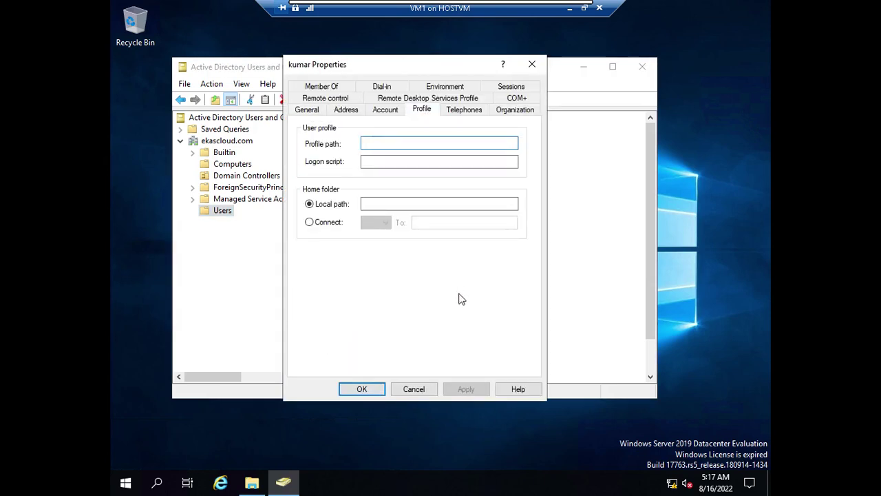
{"action": "left_click", "coordinate": [363, 142]}
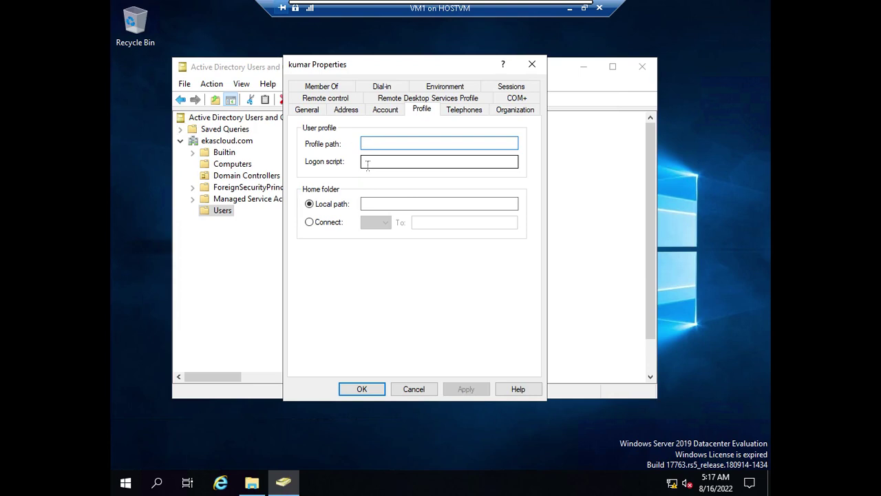
{"action": "type", "text": "\\\\vm1\\prof"}
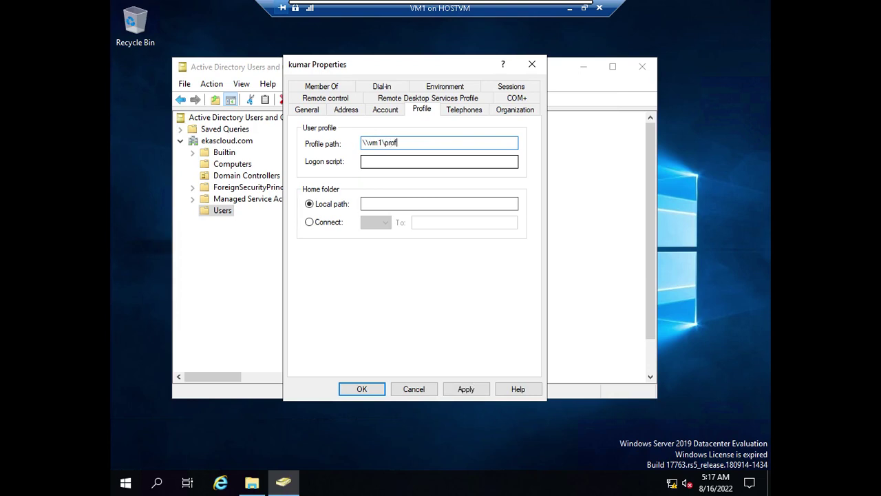
{"action": "type", "text": "iles\\kumar"}
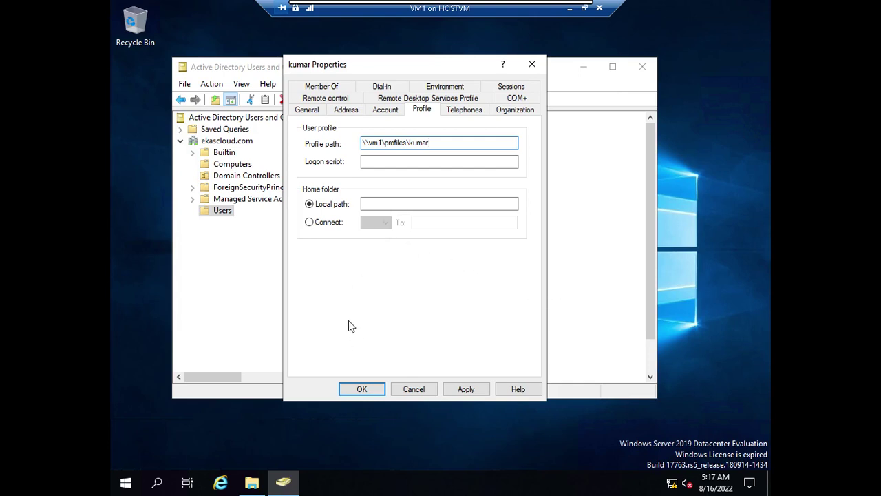
- Check the profiles share in File Explorer, then apply and save the profile path
{"action": "left_click", "coordinate": [251, 482]}
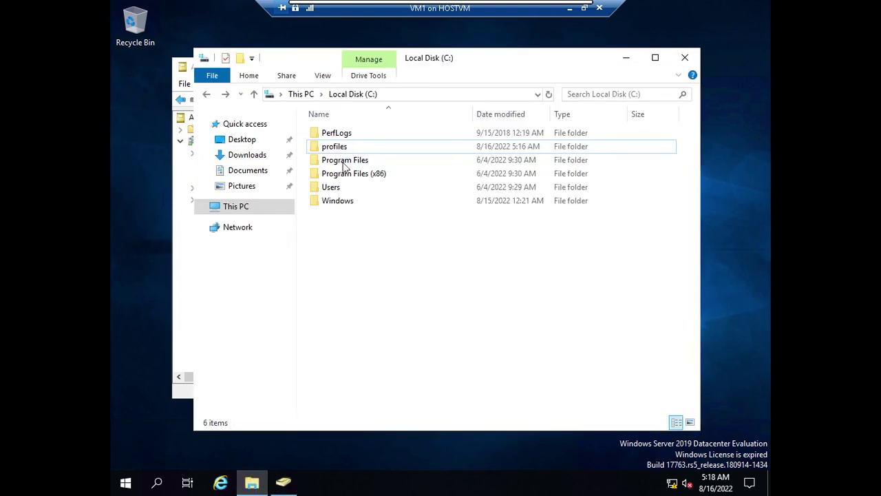
{"action": "left_click", "coordinate": [627, 59]}
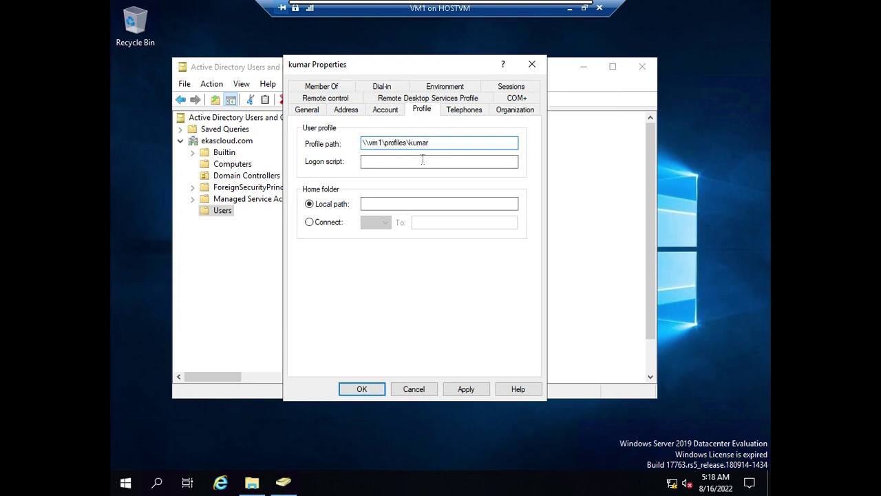
{"action": "left_click", "coordinate": [478, 390]}
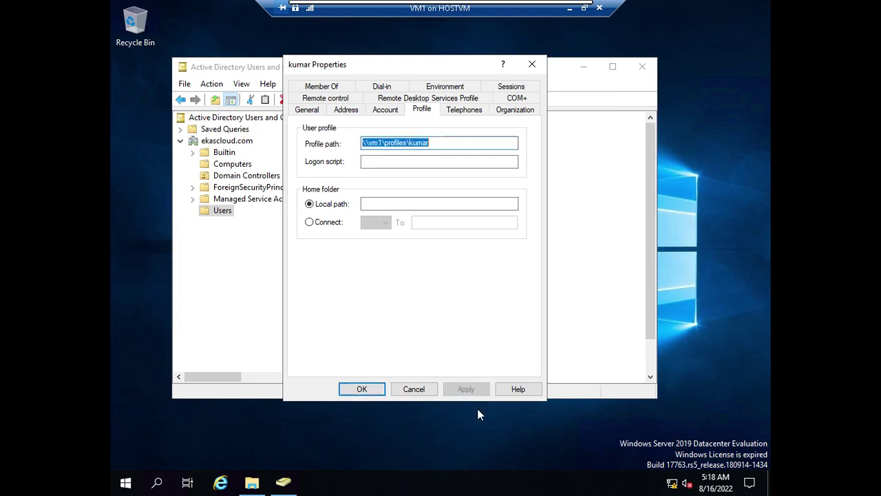
{"action": "left_click", "coordinate": [375, 390]}
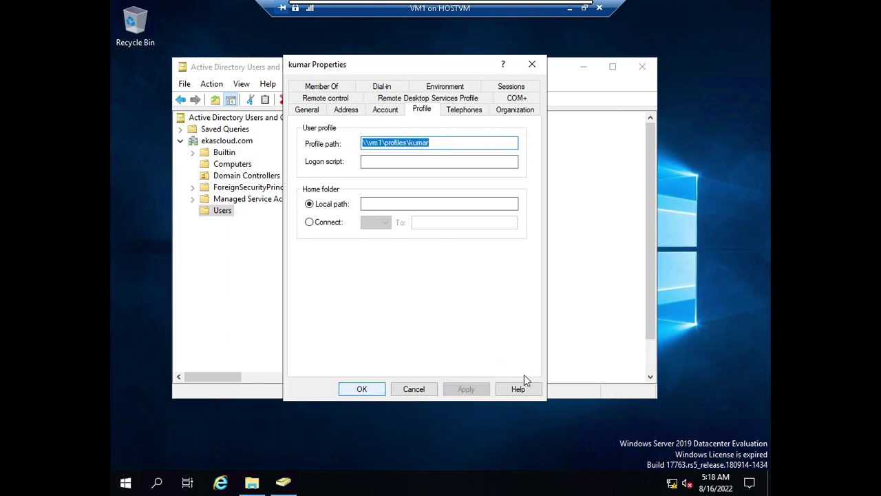
- Connect to VM2, sign in with the domain user's password, and maximize the session
{"action": "left_click", "coordinate": [570, 8]}
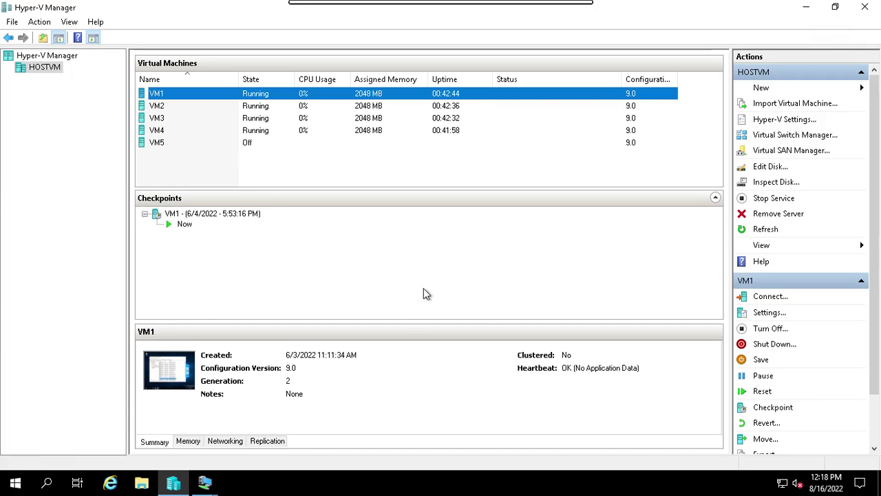
{"action": "left_click", "coordinate": [172, 108]}
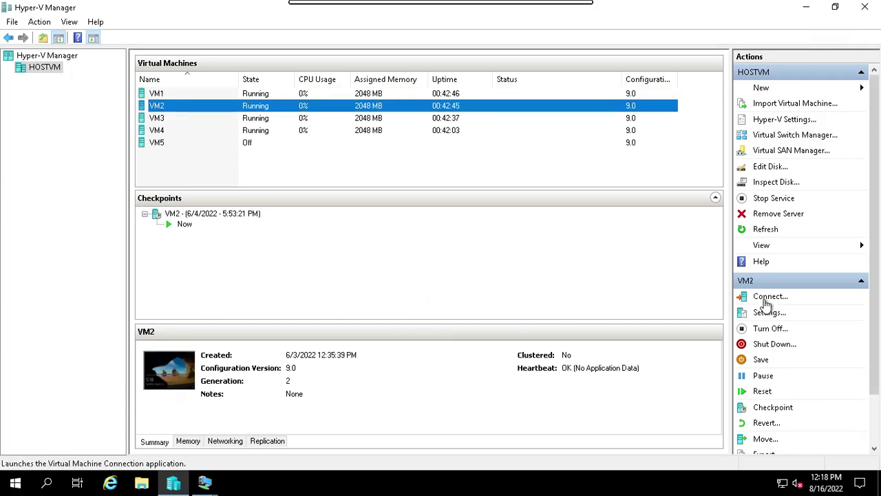
{"action": "left_click", "coordinate": [765, 300]}
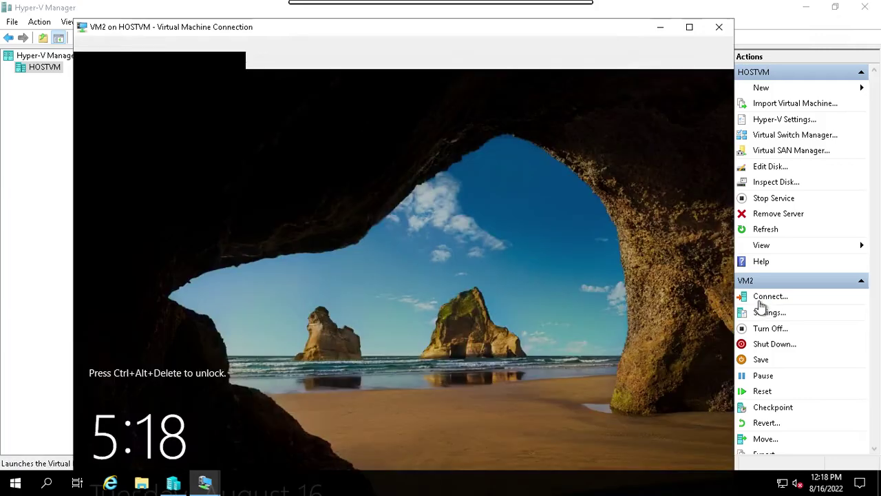
{"action": "left_click", "coordinate": [87, 62]}
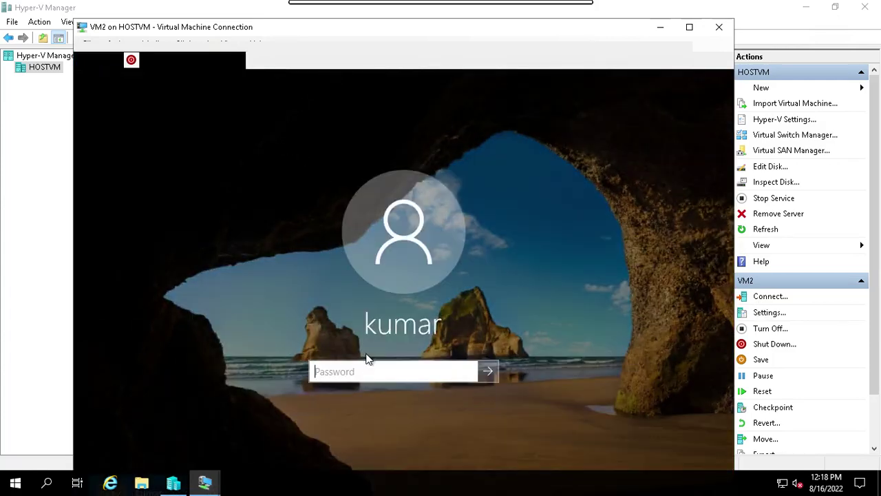
{"action": "type", "text": "P"}
{"action": "key", "text": "Return"}
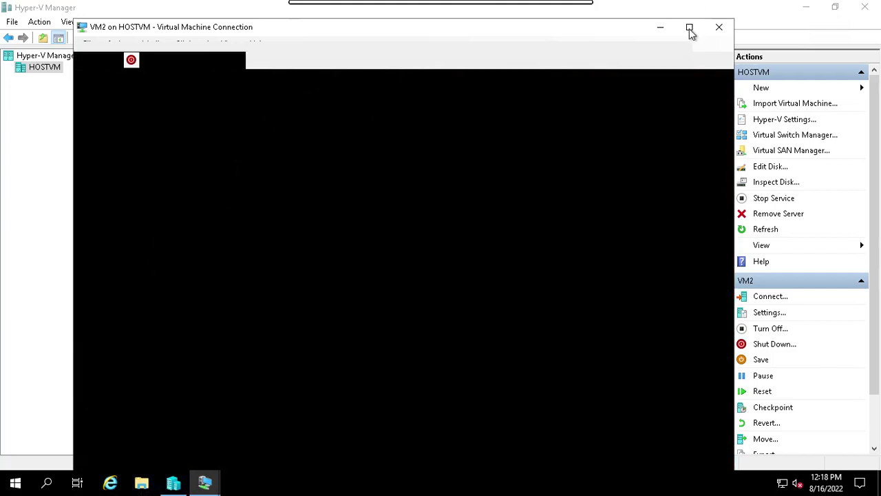
{"action": "left_click", "coordinate": [690, 33]}
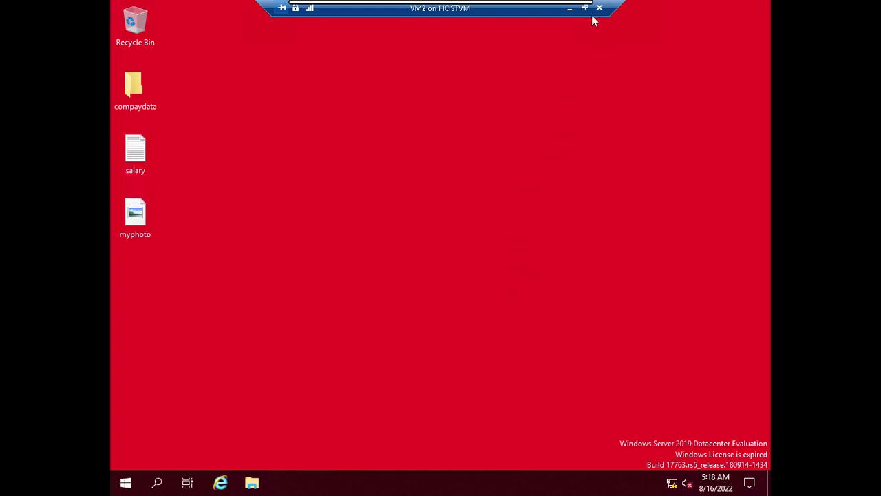
- Exit the VM2 full-screen session and return to Hyper-V Manager
{"action": "mouse_move", "coordinate": [590, 15]}
{"action": "left_click", "coordinate": [560, 15]}
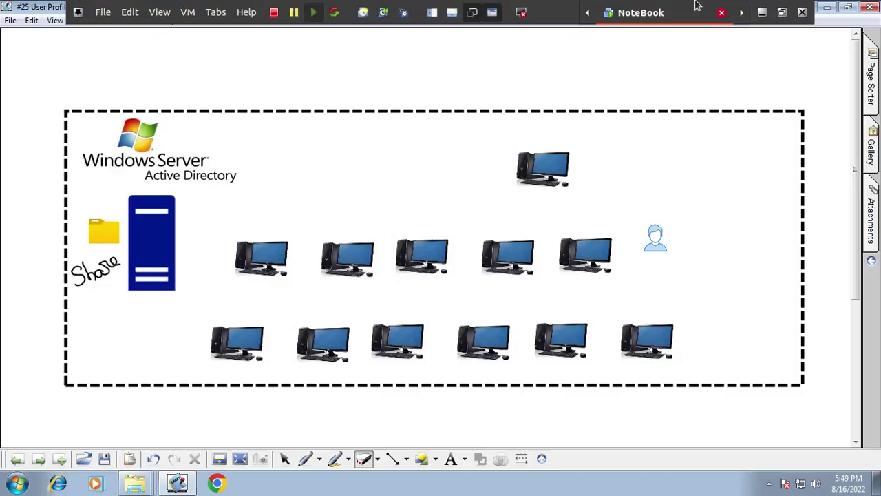
{"action": "left_click", "coordinate": [762, 9]}
{"action": "left_click", "coordinate": [23, 128]}
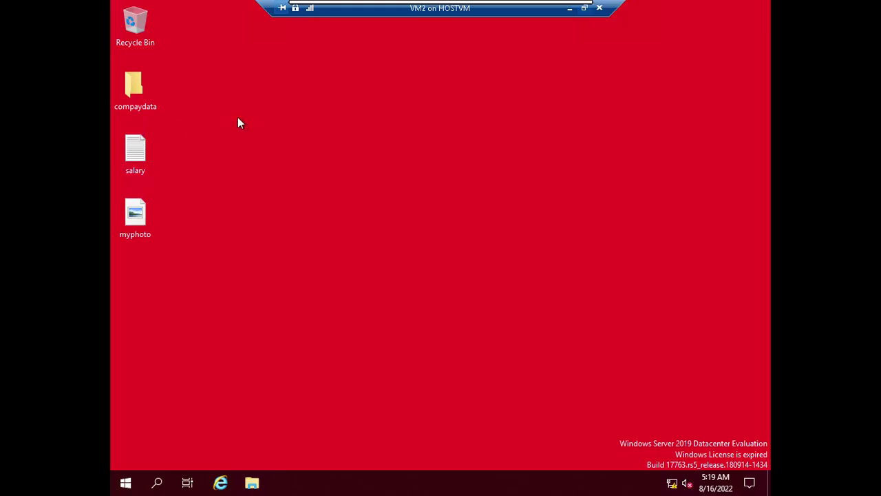
{"action": "left_click", "coordinate": [569, 9]}
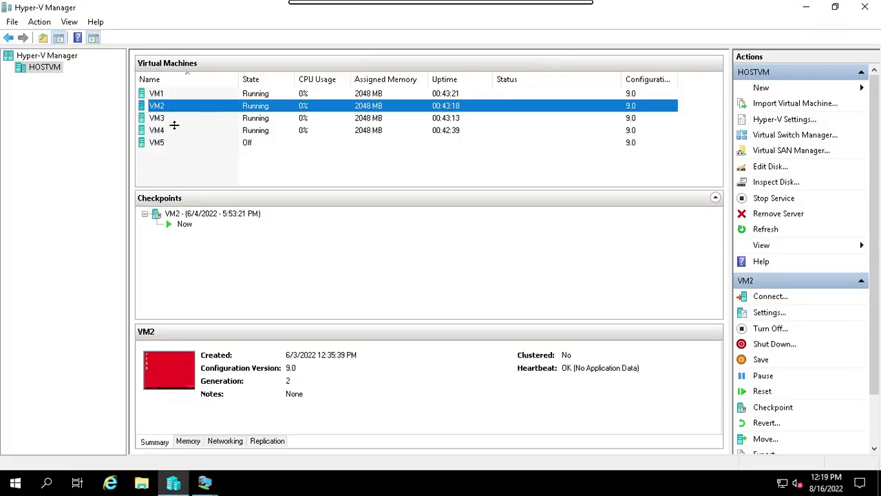
- Connect to VM1 and open C:\profiles to find kumar's kumar.V6 folder
{"action": "left_click", "coordinate": [167, 94]}
{"action": "left_click", "coordinate": [773, 299]}
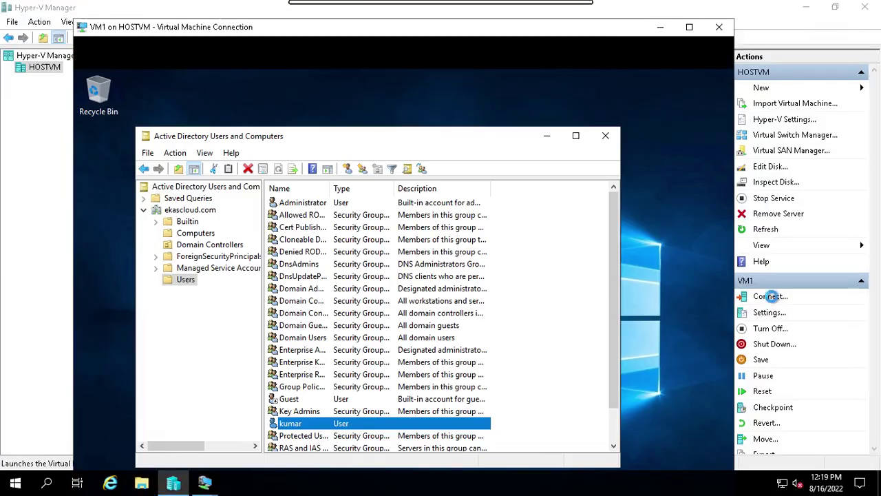
{"action": "left_click", "coordinate": [547, 137]}
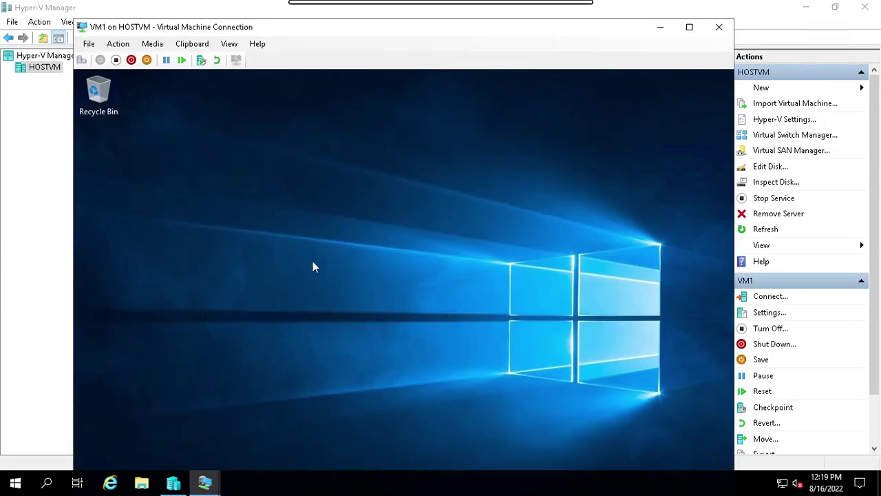
{"action": "left_click", "coordinate": [689, 28]}
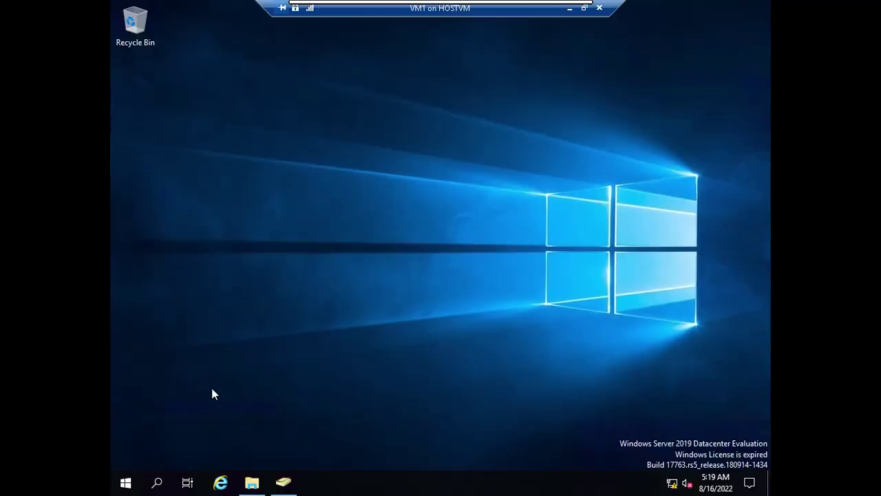
{"action": "left_click", "coordinate": [252, 482]}
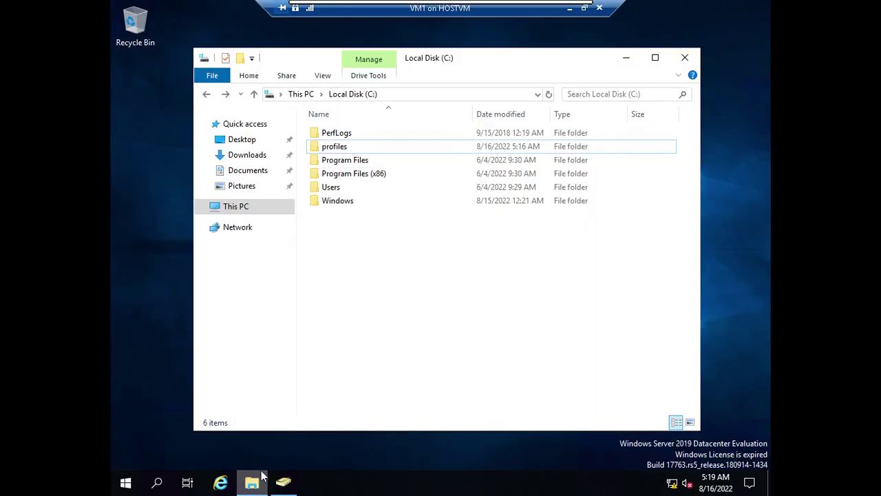
{"action": "double_click", "coordinate": [349, 147]}
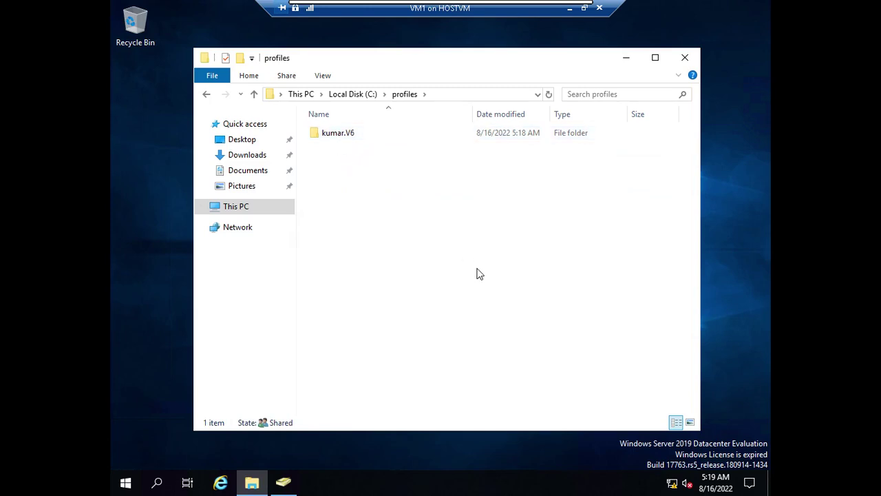
- Check kumar's roaming profile path in Active Directory Users and Computers, then close it
{"action": "left_click", "coordinate": [284, 481]}
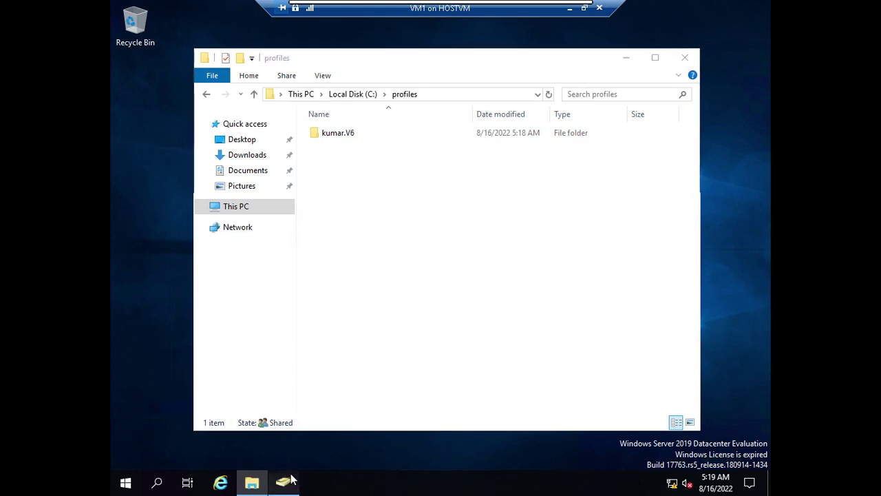
{"action": "double_click", "coordinate": [378, 355]}
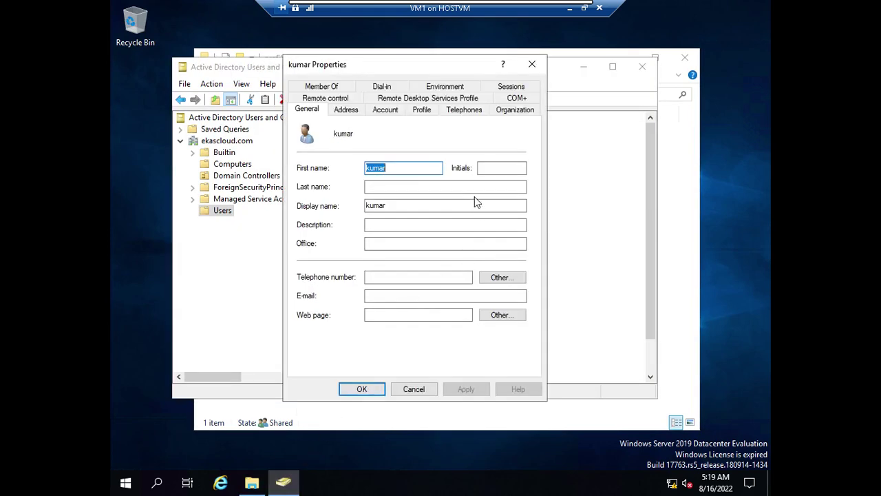
{"action": "left_click", "coordinate": [422, 111]}
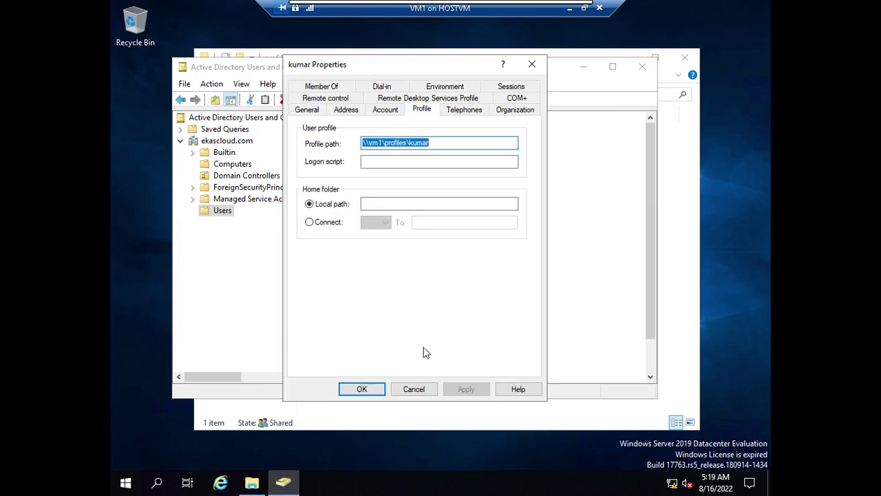
{"action": "left_click", "coordinate": [532, 64]}
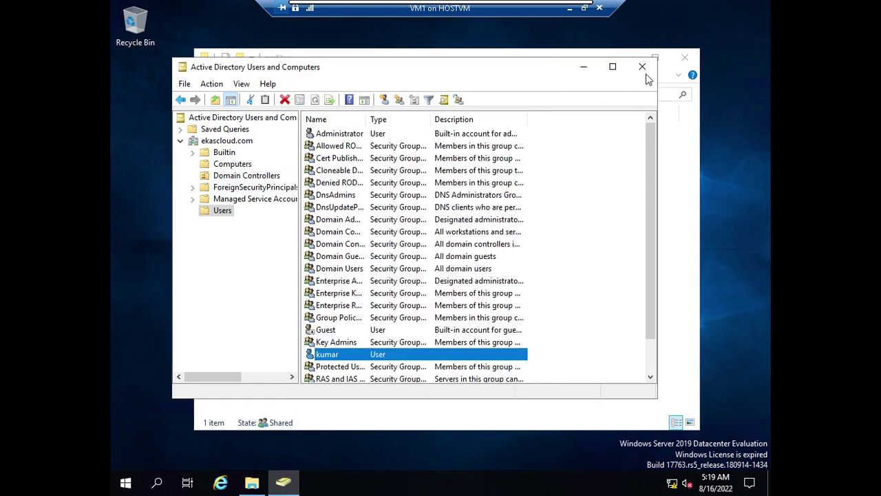
{"action": "left_click", "coordinate": [642, 66]}
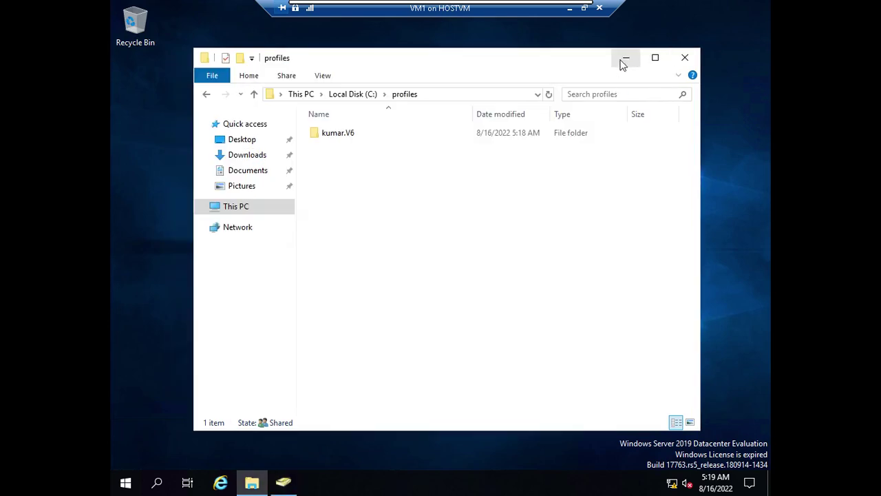
- Leave VM1 and reconnect to VM2 from Hyper-V Manager
{"action": "left_click", "coordinate": [207, 94]}
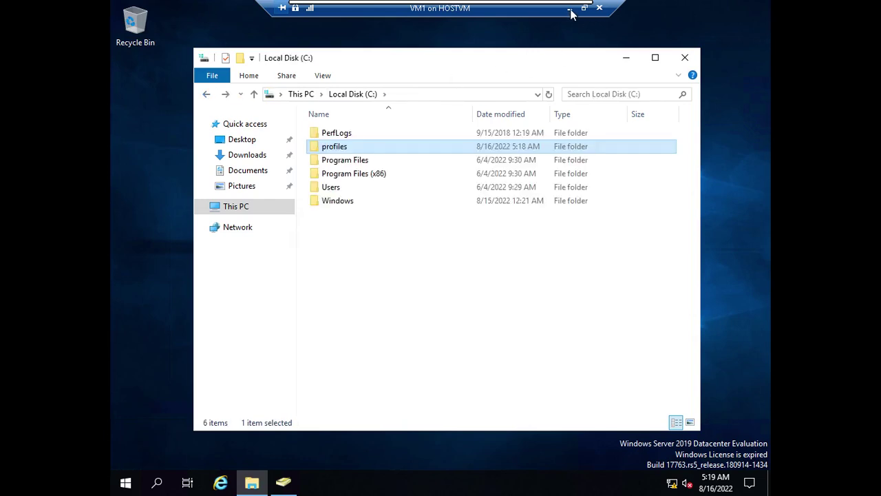
{"action": "left_click", "coordinate": [569, 8]}
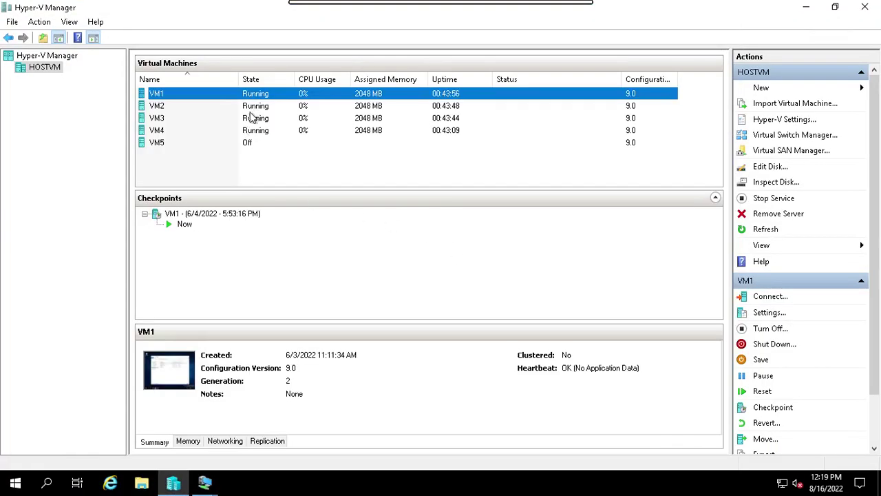
{"action": "left_click", "coordinate": [249, 107]}
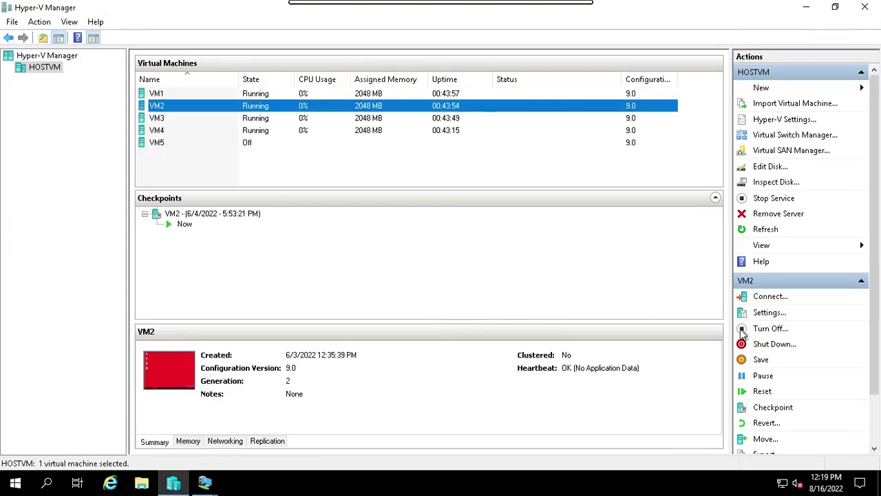
{"action": "left_click", "coordinate": [764, 297]}
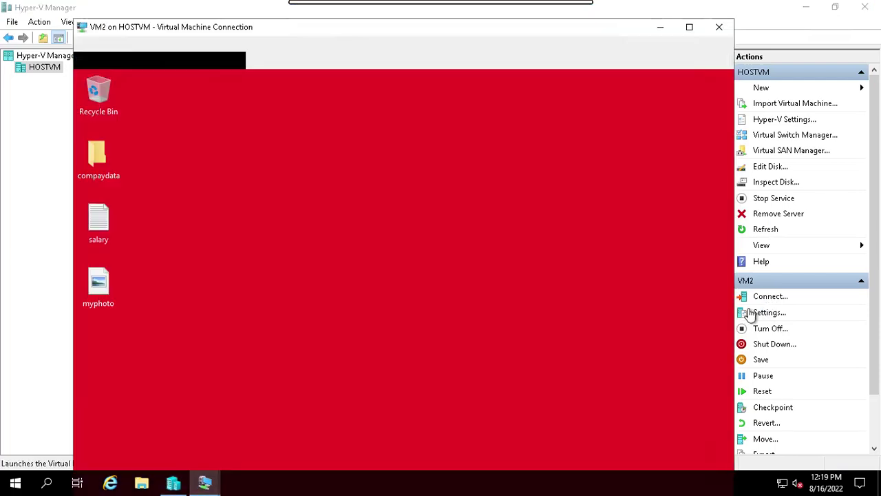
- In full-screen VM2, open File Explorer and view This PC's system properties
{"action": "left_click", "coordinate": [689, 27]}
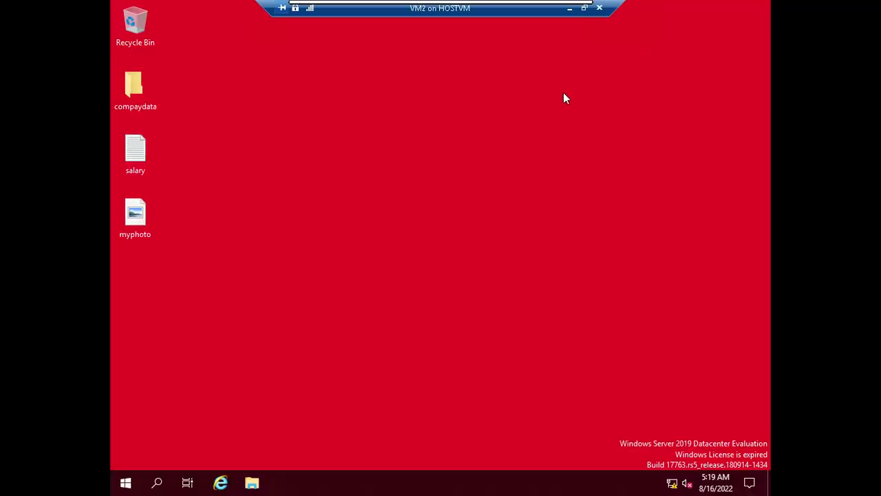
{"action": "left_click", "coordinate": [126, 482]}
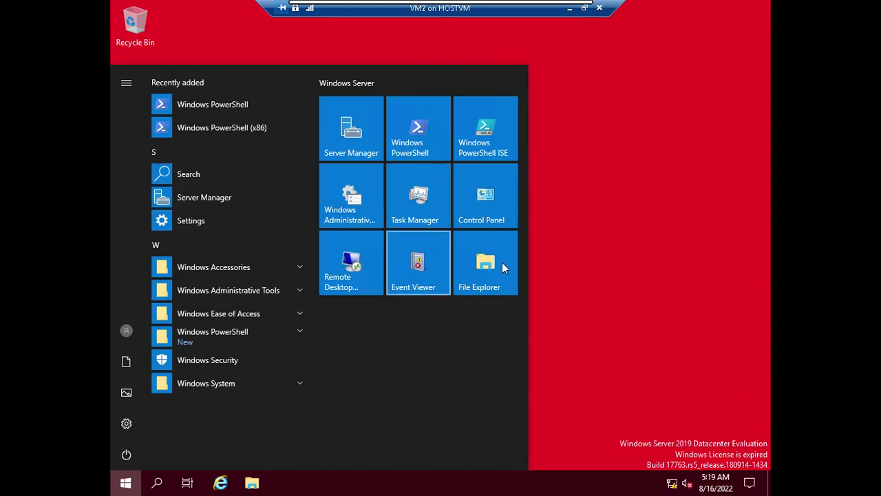
{"action": "left_click", "coordinate": [497, 260]}
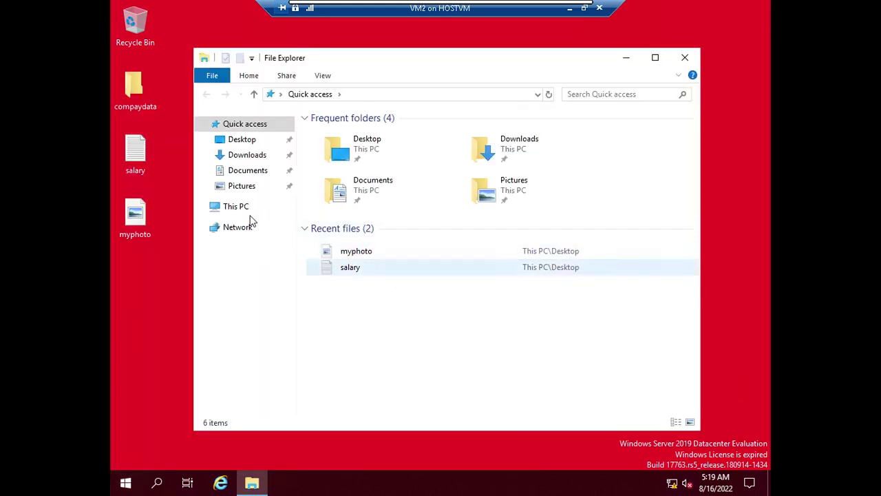
{"action": "left_click", "coordinate": [244, 209]}
{"action": "right_click", "coordinate": [243, 211]}
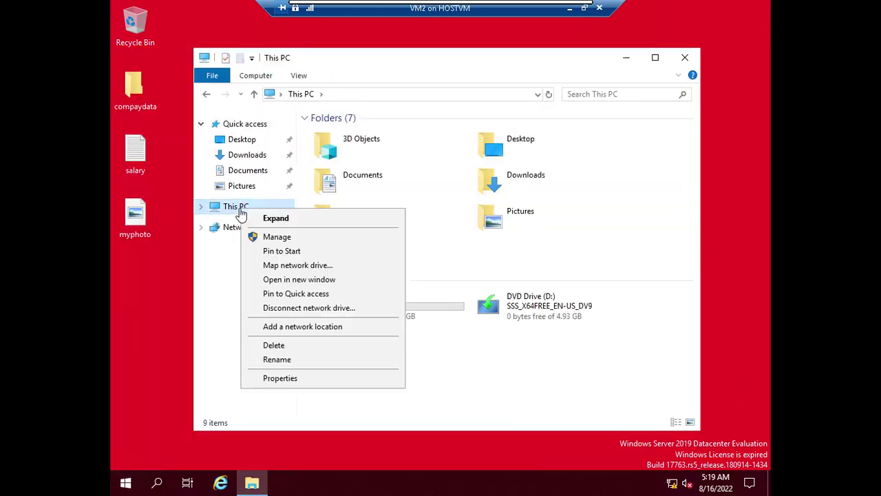
{"action": "left_click", "coordinate": [282, 378]}
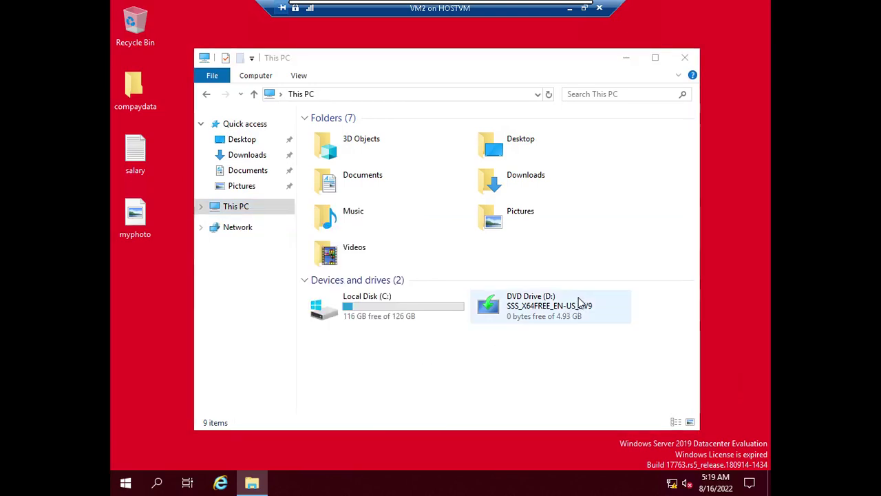
- Open Change settings for computer name, entering the administrator username and password in UAC
{"action": "left_click", "coordinate": [660, 312]}
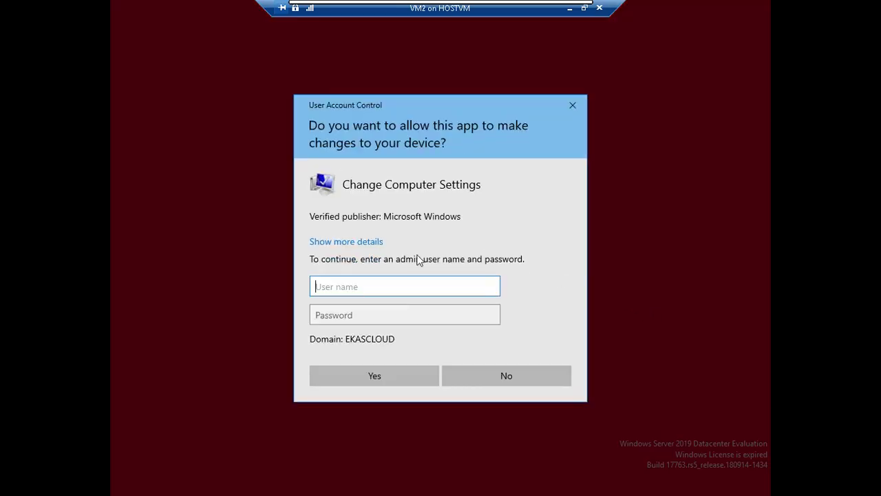
{"action": "key", "text": "Tab"}
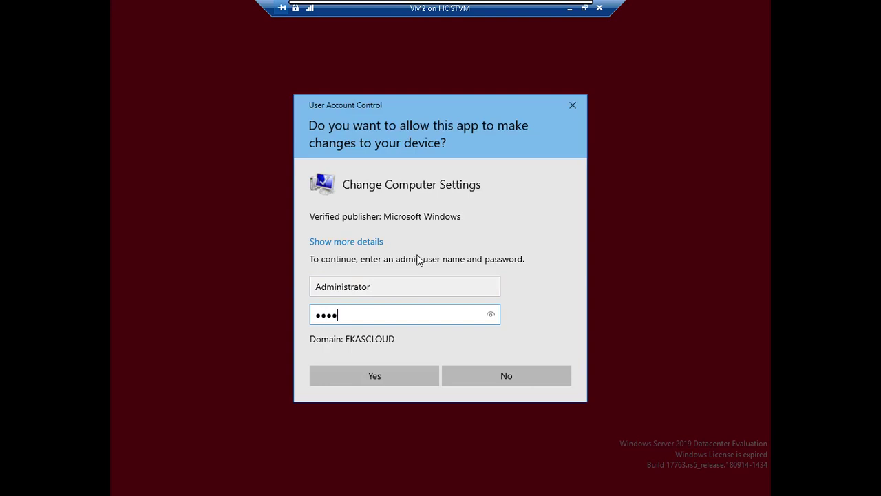
{"action": "key", "text": "Return"}
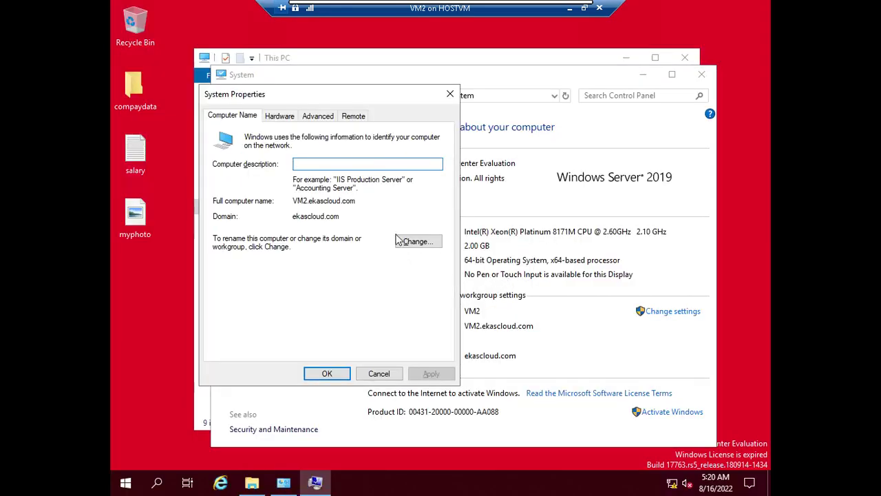
- In User Profiles, confirm the domain user's EKASCLOUD profile on VM2 stays Roaming
{"action": "left_click", "coordinate": [322, 117]}
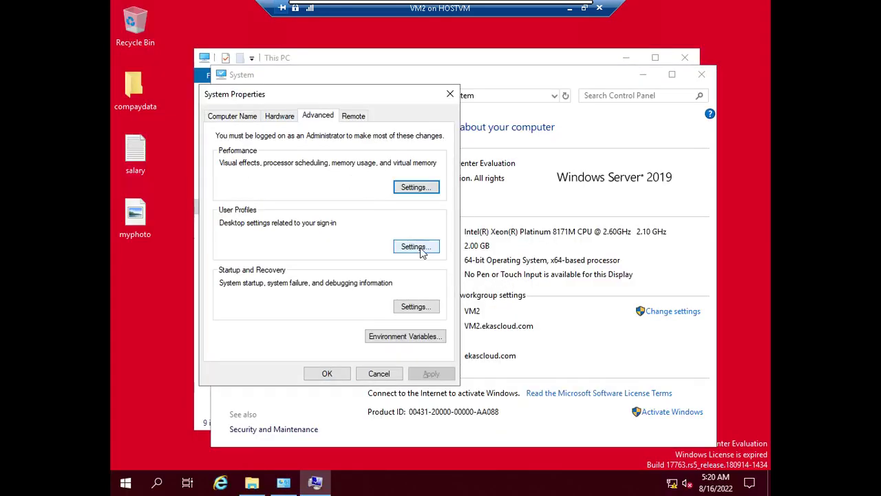
{"action": "left_click", "coordinate": [415, 248]}
{"action": "left_click", "coordinate": [382, 253]}
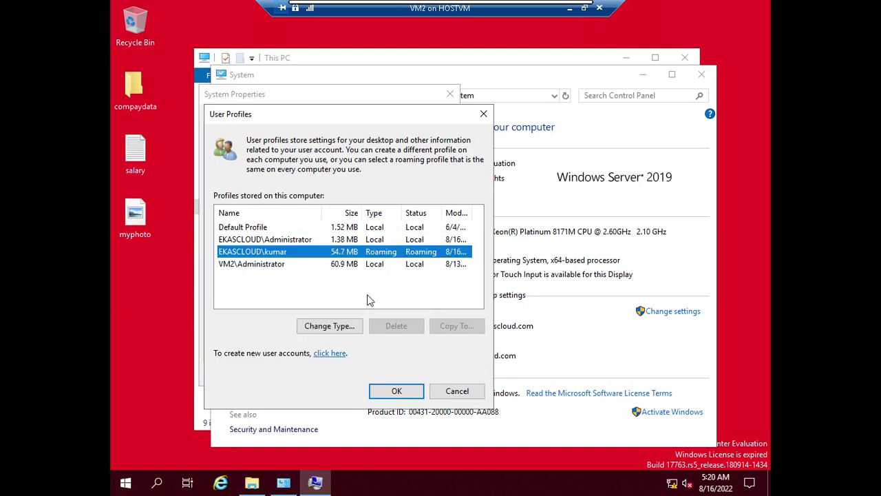
{"action": "left_click", "coordinate": [329, 326]}
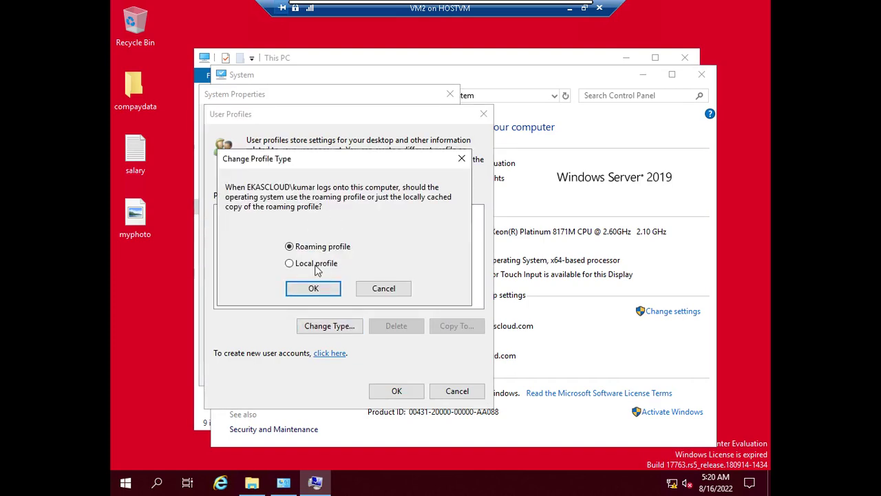
{"action": "left_click", "coordinate": [384, 289]}
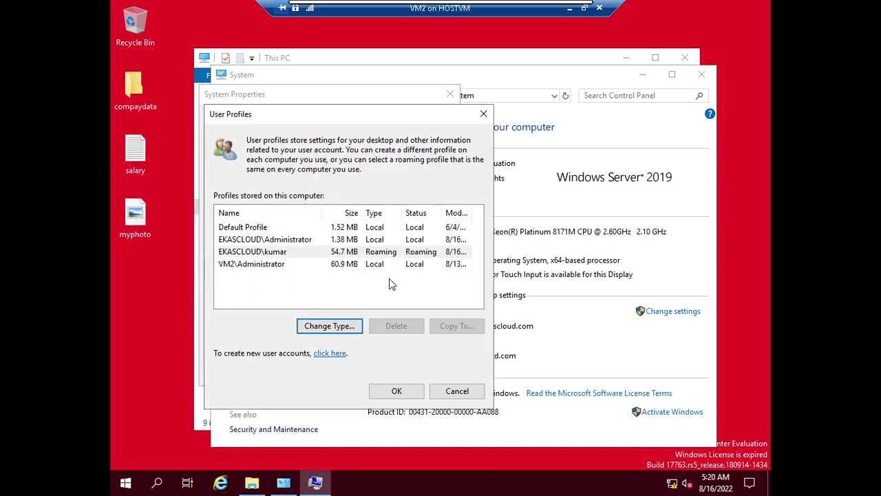
- Close the User Profiles, System Properties, System and This PC windows
{"action": "left_click", "coordinate": [391, 391]}
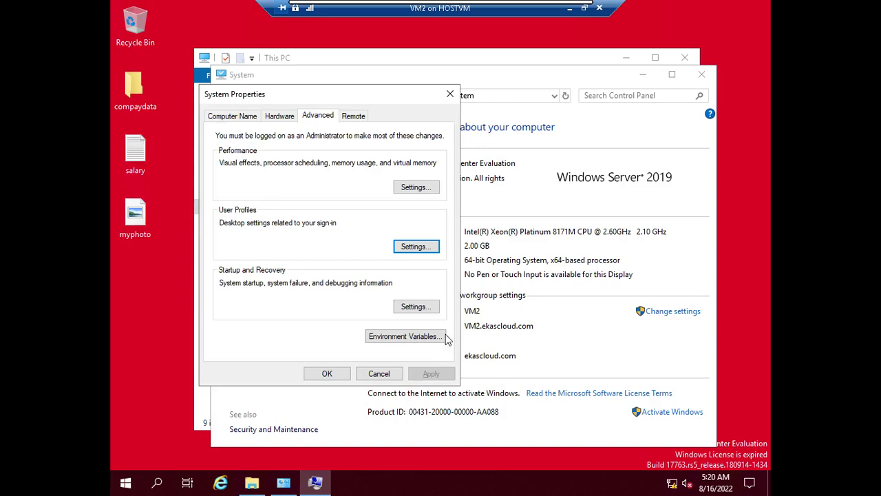
{"action": "left_click", "coordinate": [332, 375]}
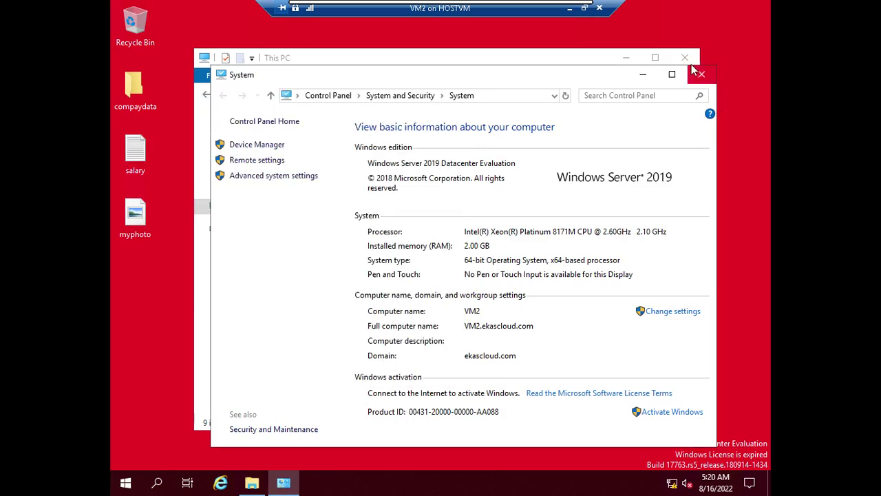
{"action": "left_click", "coordinate": [701, 74]}
{"action": "key", "text": "alt+F4"}
{"action": "left_click", "coordinate": [127, 483]}
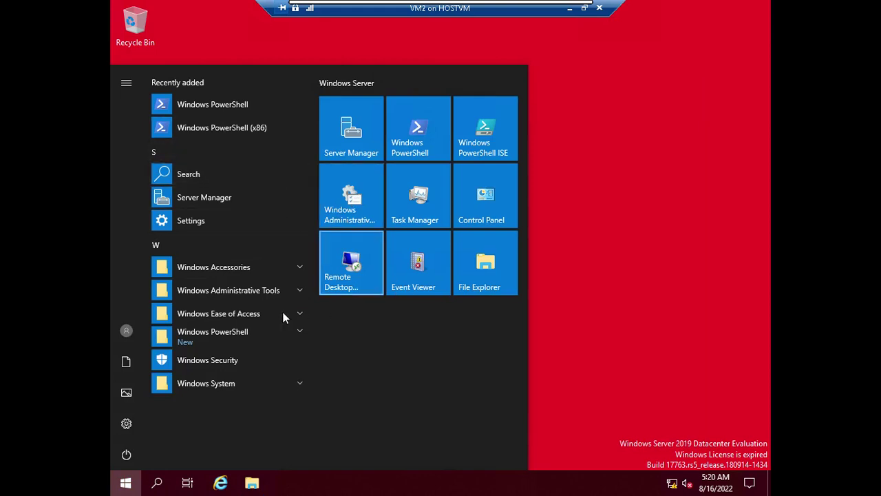
- Sign out of VM2 and return to Hyper-V Manager on the host
{"action": "left_click", "coordinate": [127, 333]}
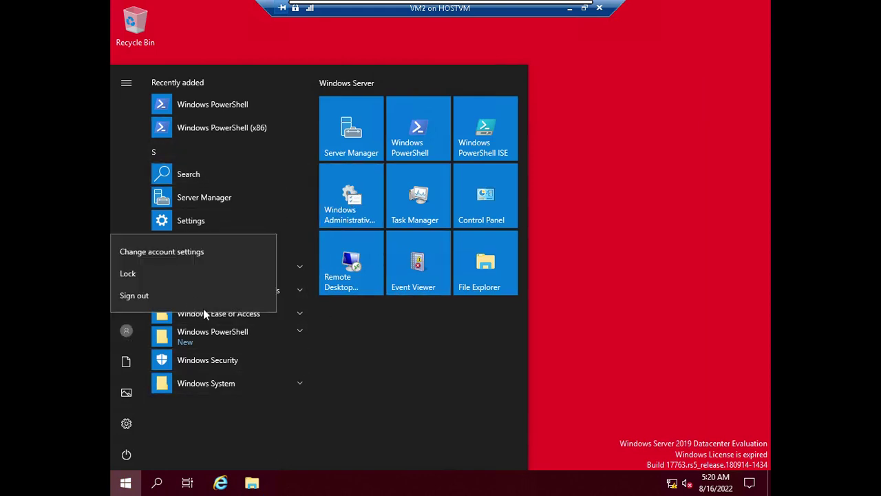
{"action": "left_click", "coordinate": [171, 294]}
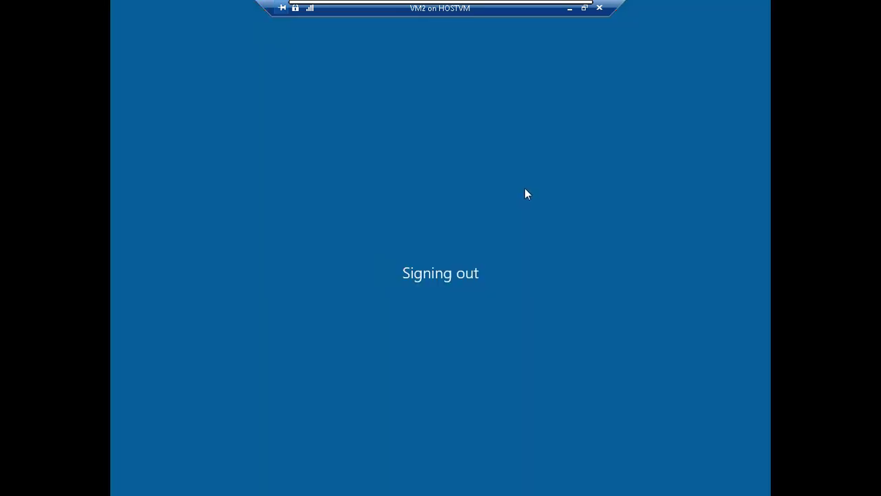
{"action": "left_click", "coordinate": [570, 9]}
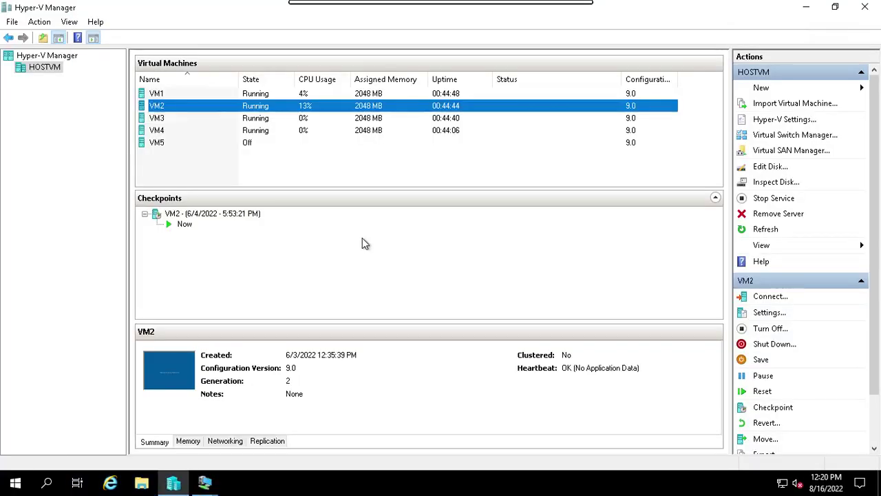
- Connect to VM3 and sign in as the domain user with his password
{"action": "left_click", "coordinate": [253, 120]}
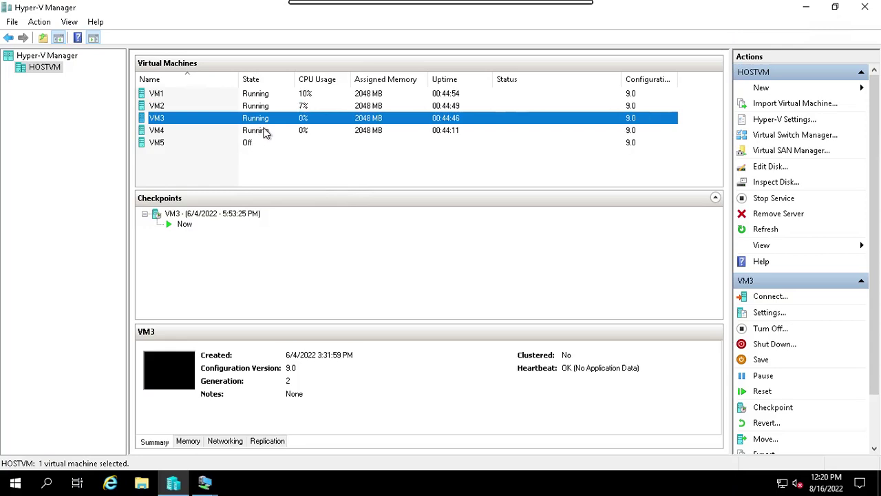
{"action": "left_click", "coordinate": [766, 298]}
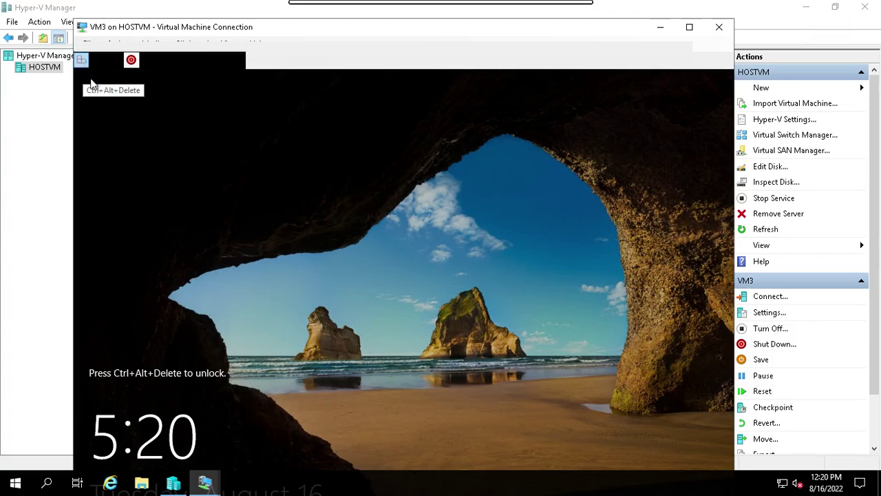
{"action": "left_click", "coordinate": [82, 59]}
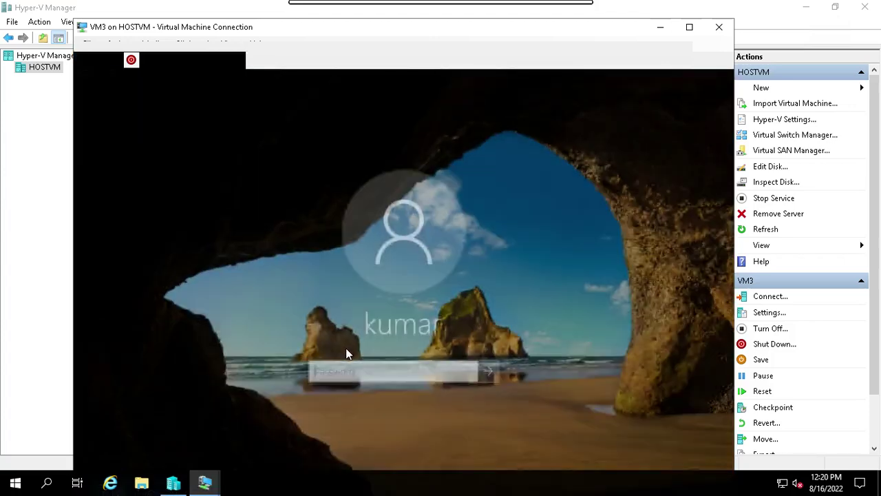
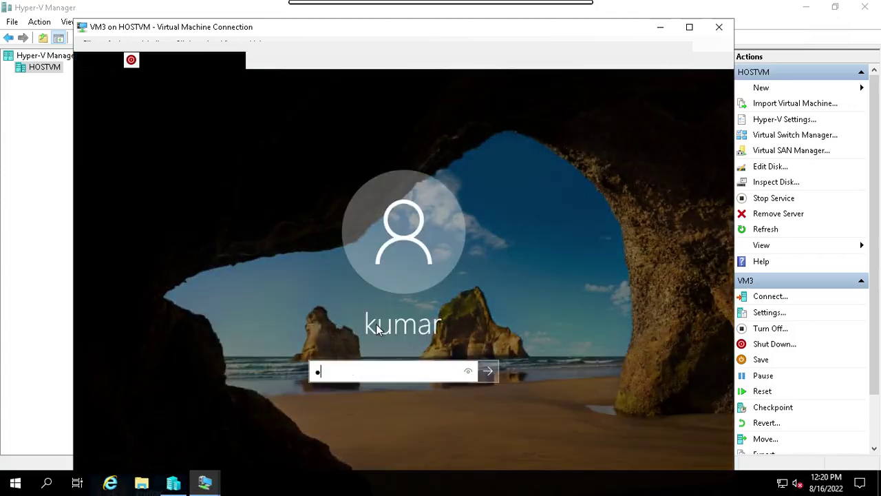
{"action": "key", "text": "Return"}
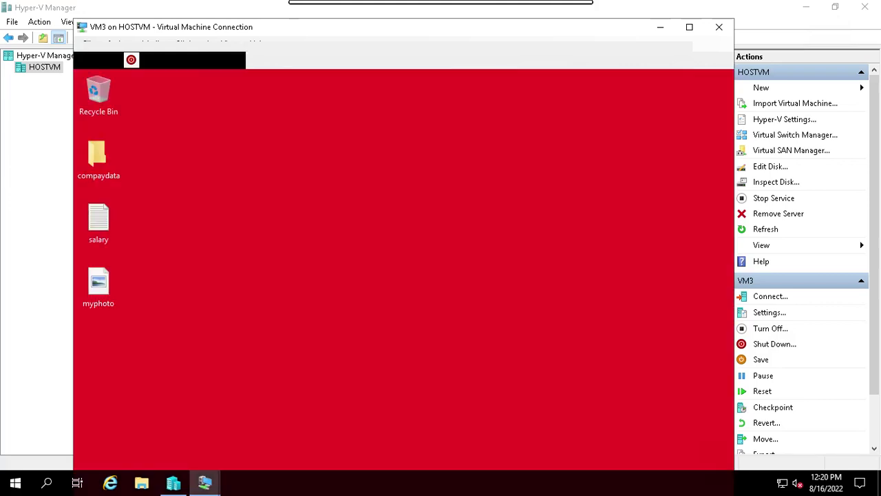
- Maximize the VM3 window and dismiss the Shutdown Event Tracker to reveal the red desktop
{"action": "left_click", "coordinate": [689, 27]}
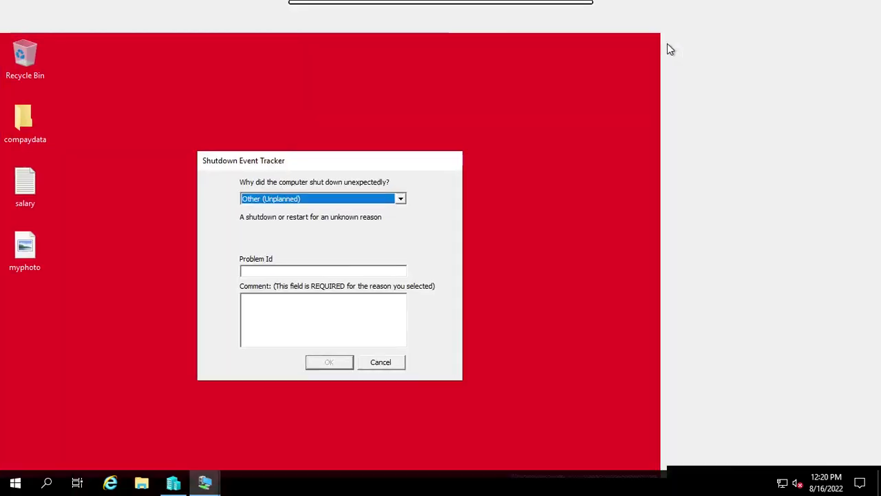
{"action": "left_click", "coordinate": [508, 329]}
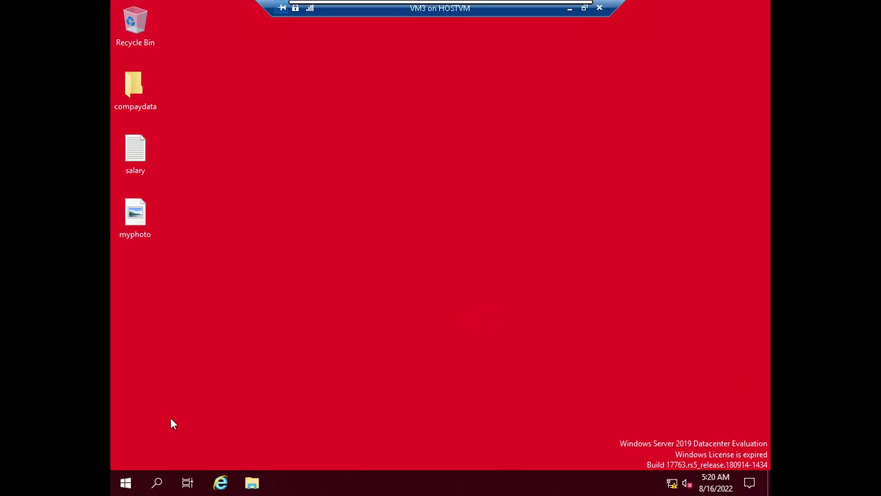
{"action": "left_click", "coordinate": [136, 483]}
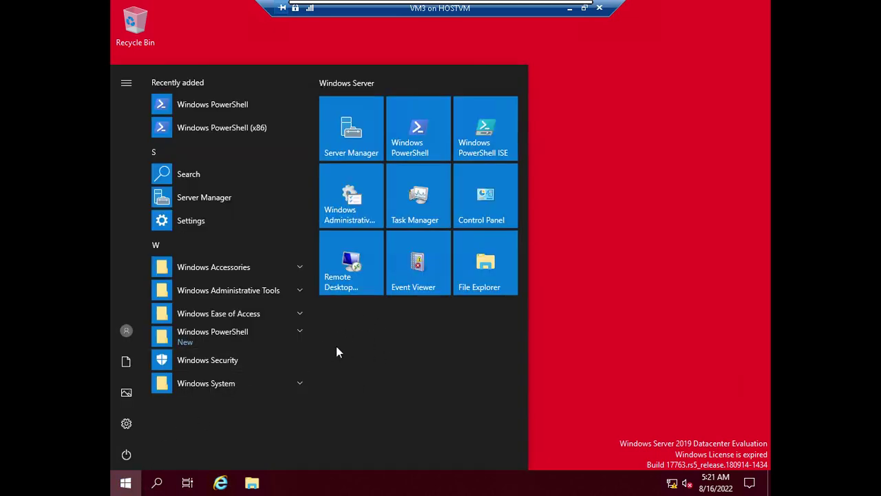
{"action": "left_click", "coordinate": [613, 259]}
{"action": "mouse_move", "coordinate": [148, 232]}
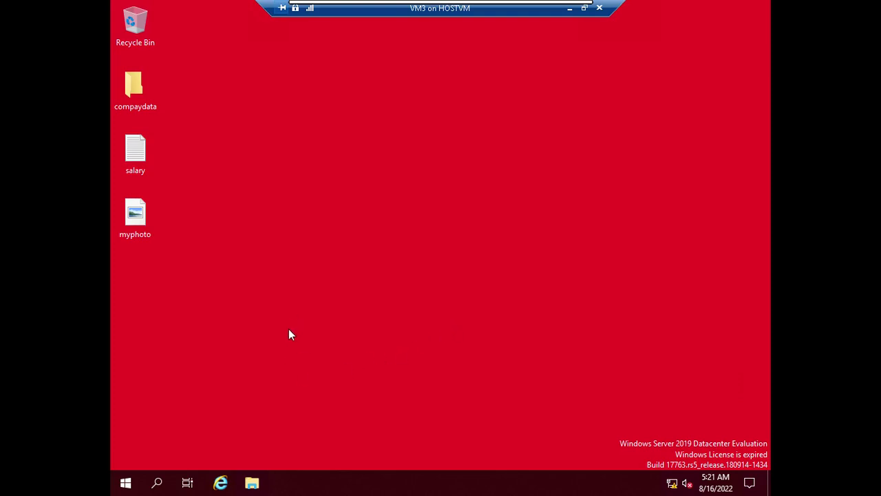
- Through Personalize, set the desktop background to solid green and close Settings
{"action": "right_click", "coordinate": [273, 221]}
{"action": "left_click", "coordinate": [420, 306]}
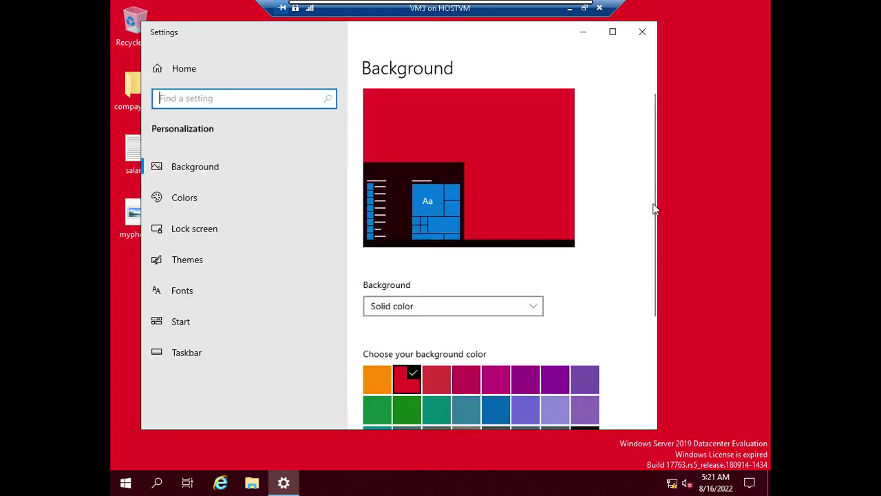
{"action": "left_click", "coordinate": [417, 416]}
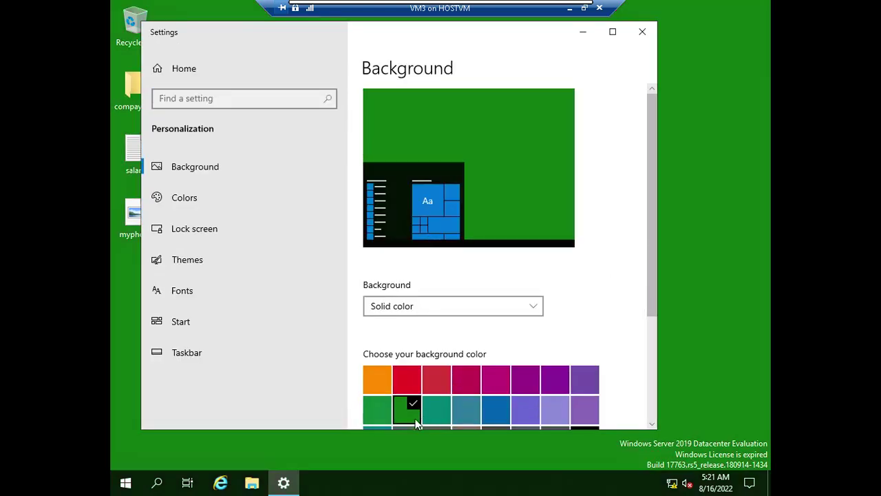
{"action": "key", "text": "alt+F4"}
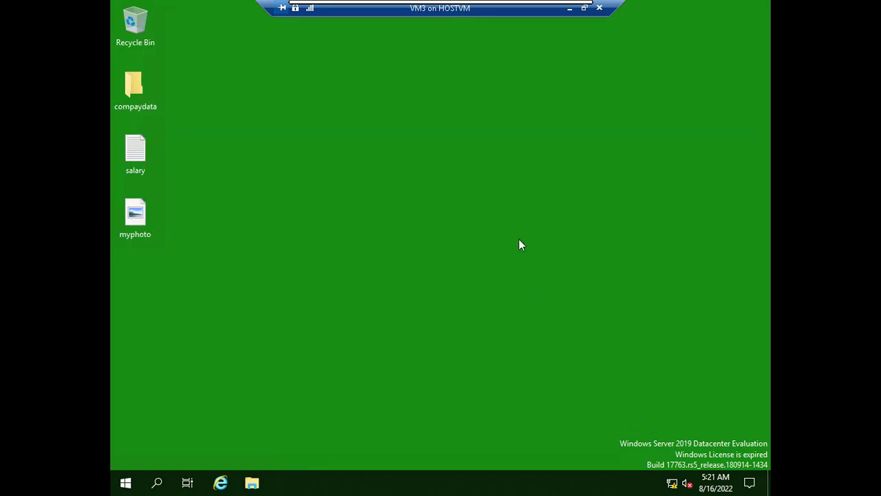
- Sign the user out of VM3 and minimize its connection window
{"action": "left_click", "coordinate": [125, 483]}
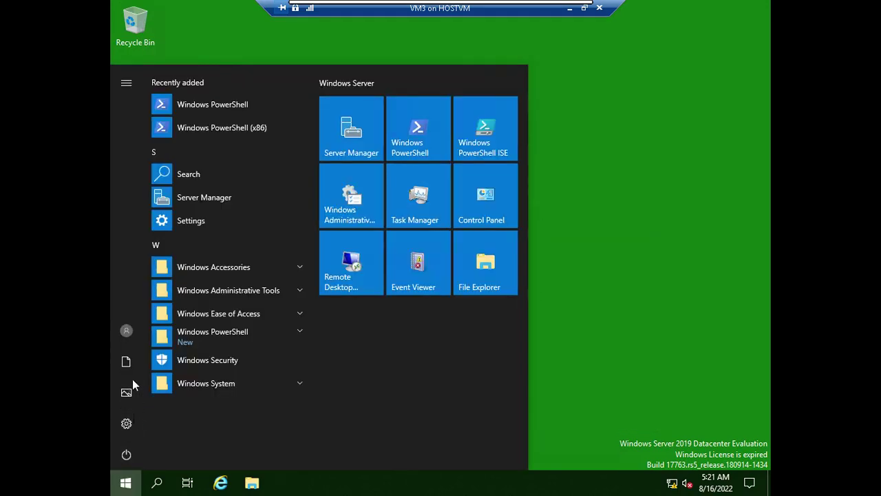
{"action": "left_click", "coordinate": [125, 333]}
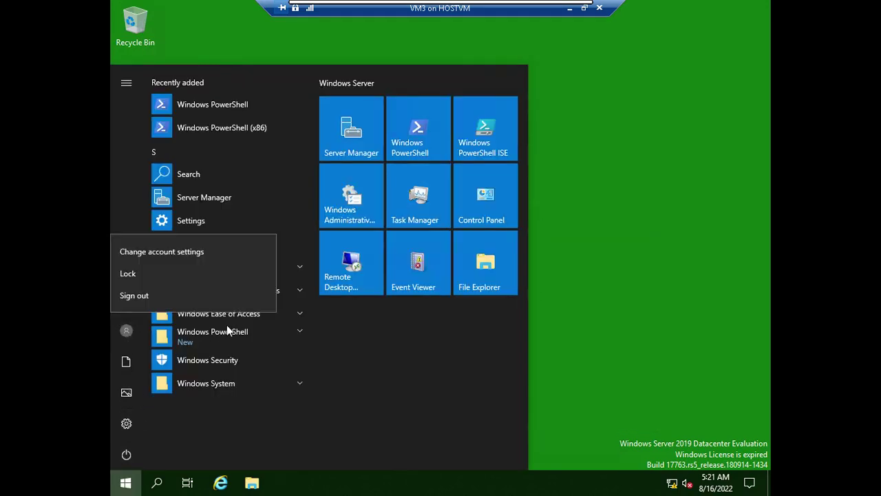
{"action": "left_click", "coordinate": [158, 296]}
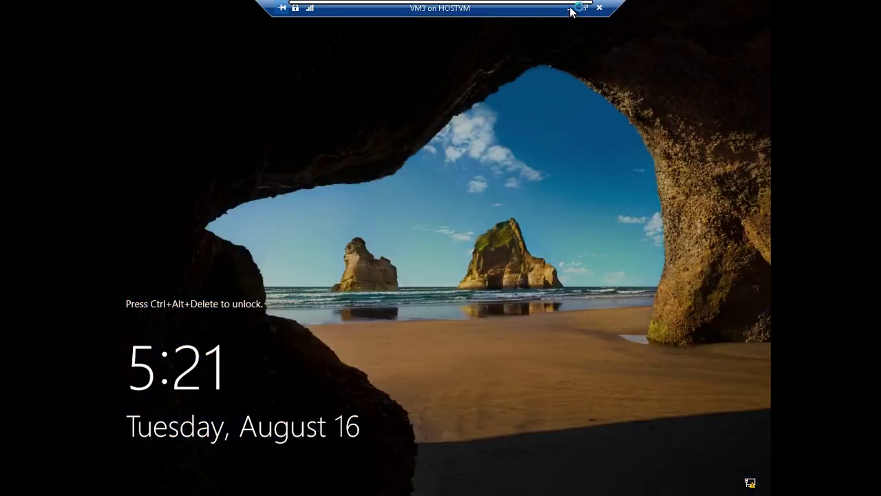
{"action": "left_click", "coordinate": [569, 8]}
- Connect to VM4, bring up its sign-in screen, and expand it full screen
{"action": "left_click", "coordinate": [161, 133]}
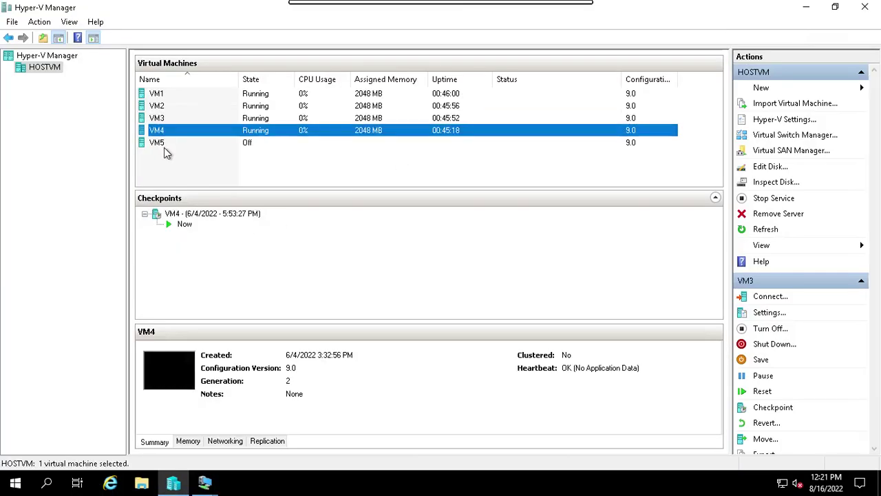
{"action": "left_click", "coordinate": [764, 297]}
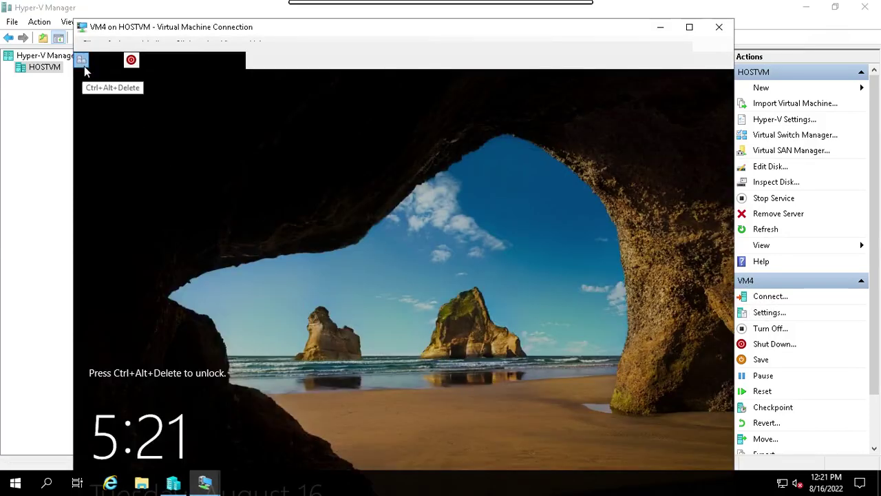
{"action": "left_click", "coordinate": [82, 61]}
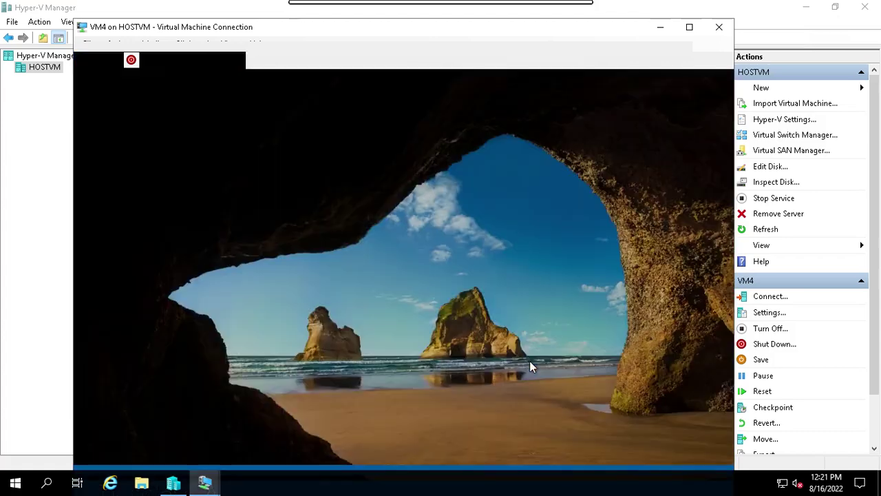
{"action": "left_click", "coordinate": [689, 27]}
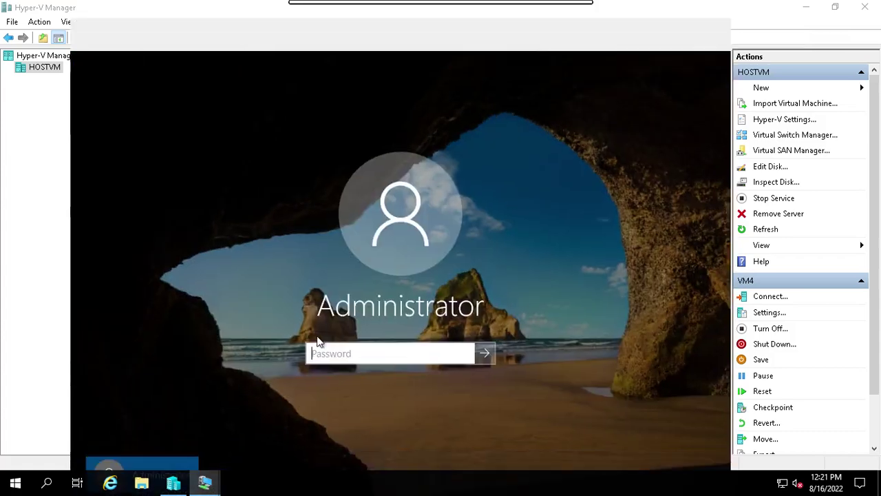
- Sign in to VM4 as Other user with the domain user's name and password
{"action": "left_click", "coordinate": [178, 467]}
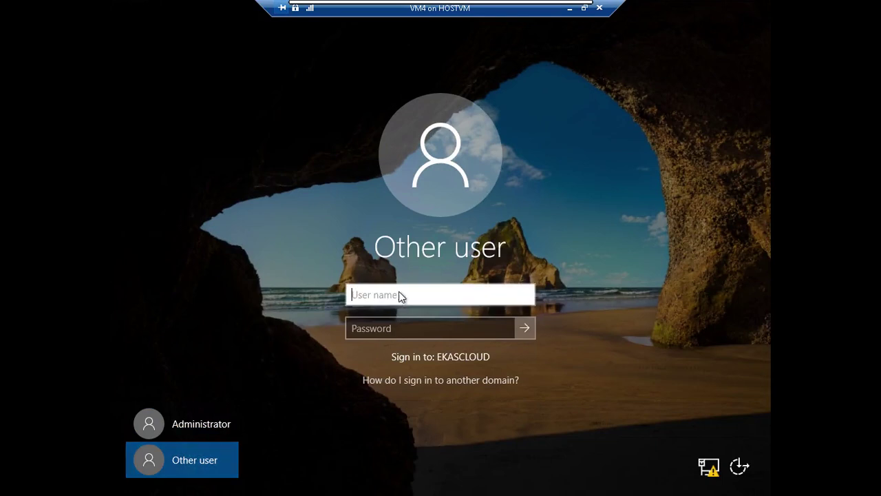
{"action": "type", "text": "kumar"}
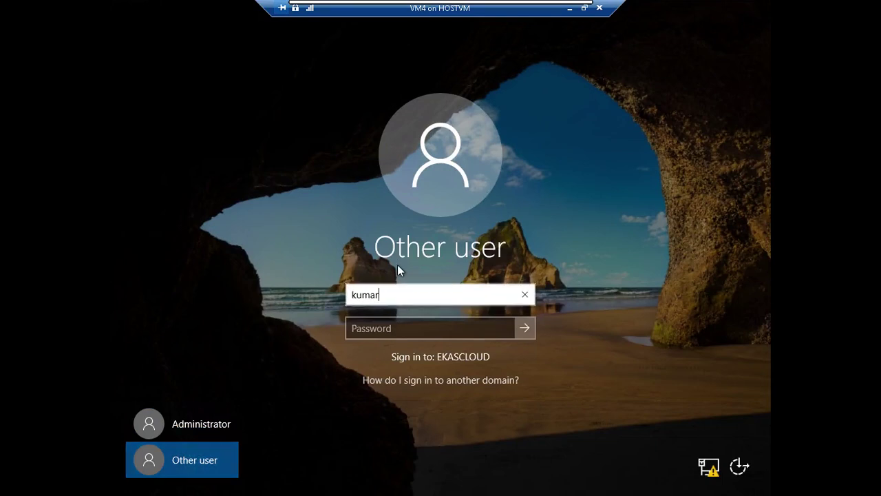
{"action": "key", "text": "Tab"}
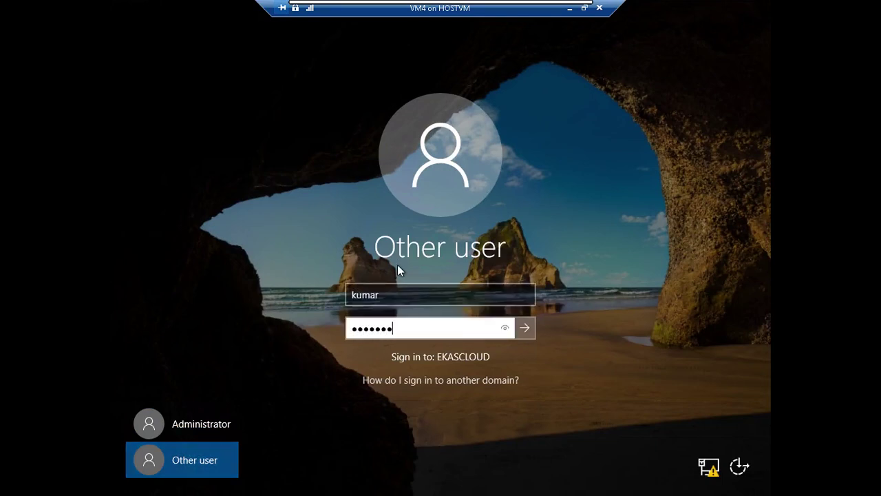
{"action": "key", "text": "Return"}
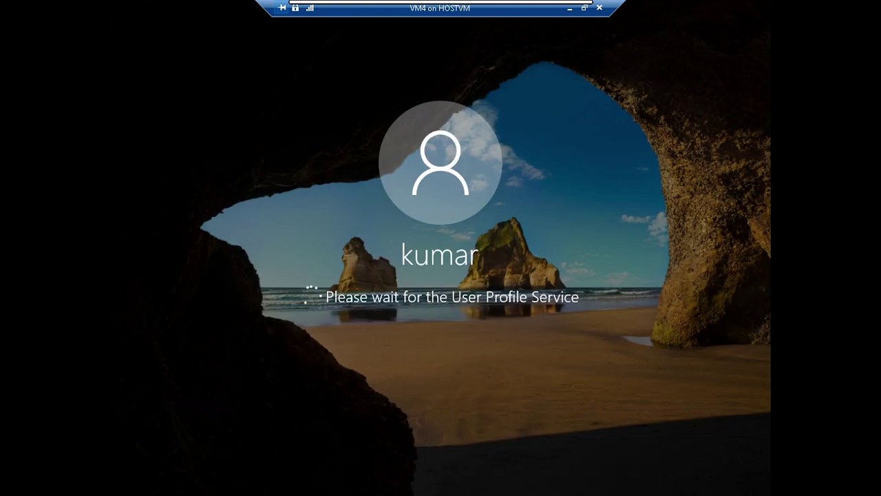
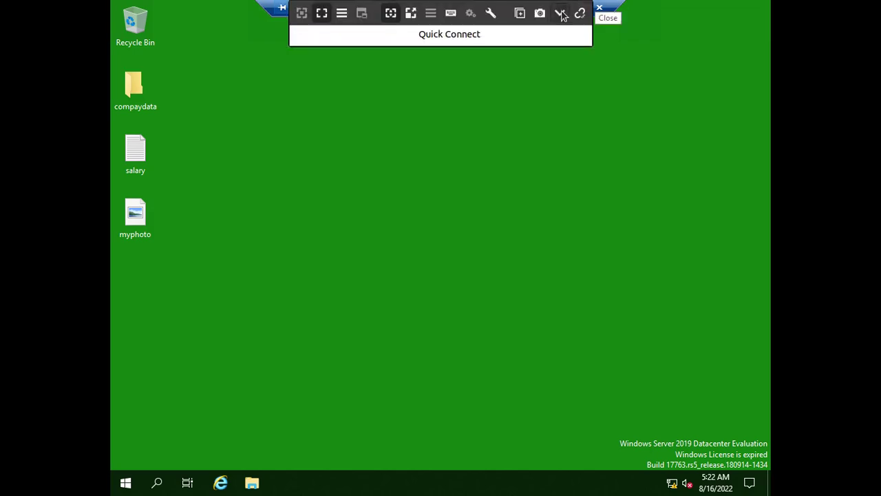
- Minimize the Windows Server 2019 remote session and restore the SMART Notebook network diagram
{"action": "left_click", "coordinate": [561, 9]}
{"action": "left_click", "coordinate": [27, 180]}
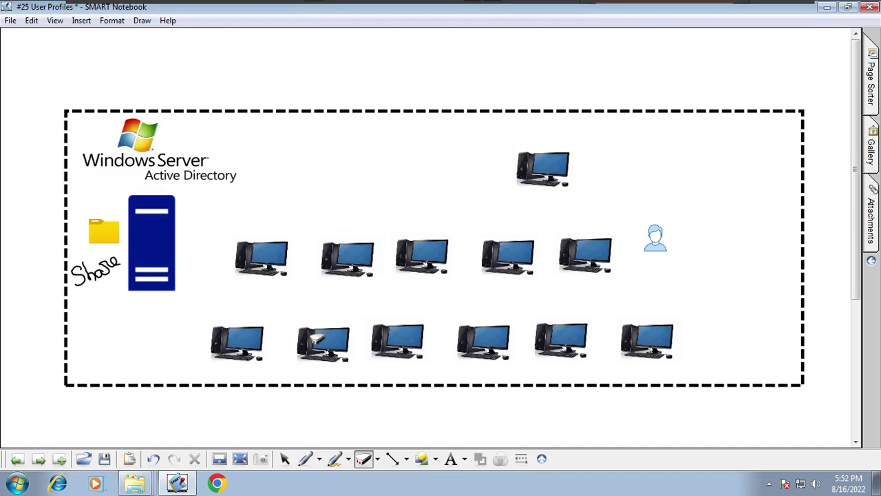
{"action": "left_click", "coordinate": [319, 458]}
{"action": "left_click", "coordinate": [335, 355]}
{"action": "mouse_move", "coordinate": [242, 357]}
{"action": "left_mouse_down"}
{"action": "mouse_move", "coordinate": [429, 349]}
{"action": "mouse_move", "coordinate": [629, 317]}
{"action": "left_mouse_up"}
{"action": "mouse_move", "coordinate": [615, 260]}
{"action": "left_mouse_down"}
{"action": "mouse_move", "coordinate": [497, 231]}
{"action": "mouse_move", "coordinate": [288, 238]}
{"action": "mouse_move", "coordinate": [165, 220]}
{"action": "mouse_move", "coordinate": [155, 227]}
{"action": "left_mouse_up"}
{"action": "left_click_drag", "start_coordinate": [245, 205], "coordinate": [473, 232]}
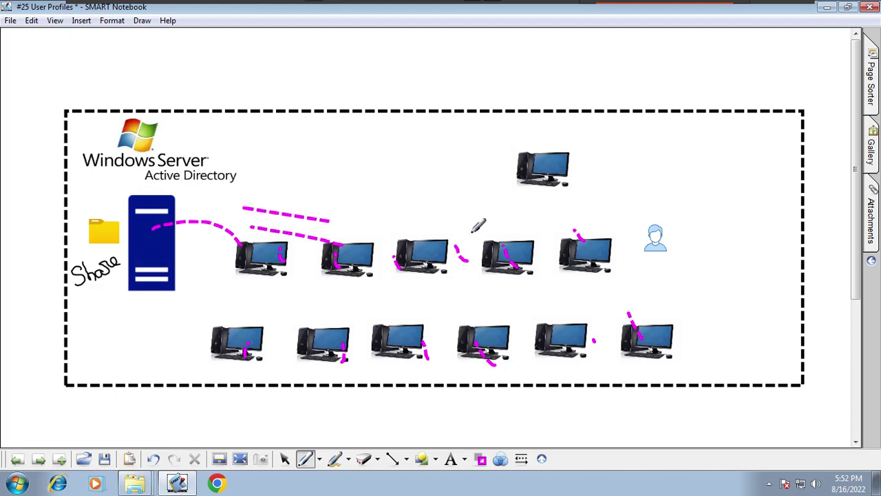
{"action": "mouse_move", "coordinate": [282, 214]}
{"action": "left_mouse_down"}
{"action": "mouse_move", "coordinate": [346, 208]}
{"action": "mouse_move", "coordinate": [552, 237]}
{"action": "left_mouse_up"}
{"action": "mouse_move", "coordinate": [168, 293]}
{"action": "left_mouse_down"}
{"action": "mouse_move", "coordinate": [344, 363]}
{"action": "mouse_move", "coordinate": [240, 310]}
{"action": "mouse_move", "coordinate": [220, 264]}
{"action": "mouse_move", "coordinate": [568, 316]}
{"action": "mouse_move", "coordinate": [496, 268]}
{"action": "mouse_move", "coordinate": [596, 309]}
{"action": "mouse_move", "coordinate": [564, 323]}
{"action": "mouse_move", "coordinate": [416, 221]}
{"action": "mouse_move", "coordinate": [476, 392]}
{"action": "left_mouse_up"}
{"action": "left_click", "coordinate": [378, 459]}
{"action": "left_click", "coordinate": [380, 446]}
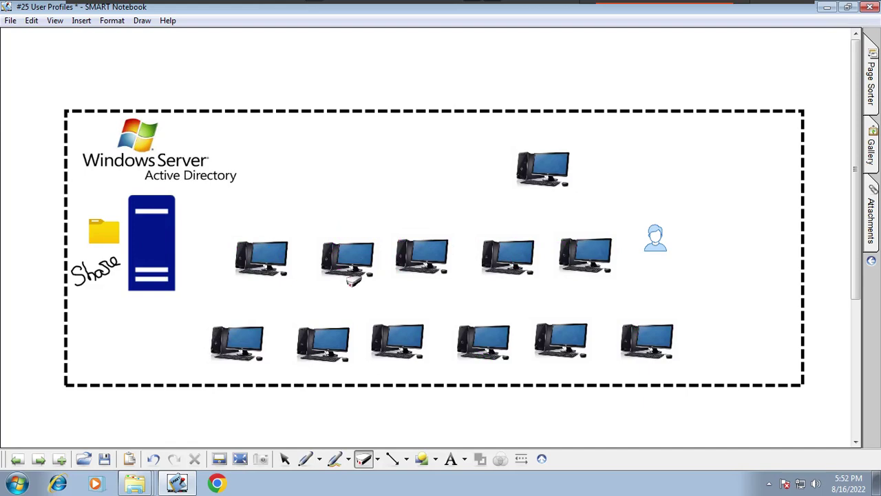
- Draw a box around the bottom-right computer with a thin plain black pen
{"action": "left_click", "coordinate": [318, 459]}
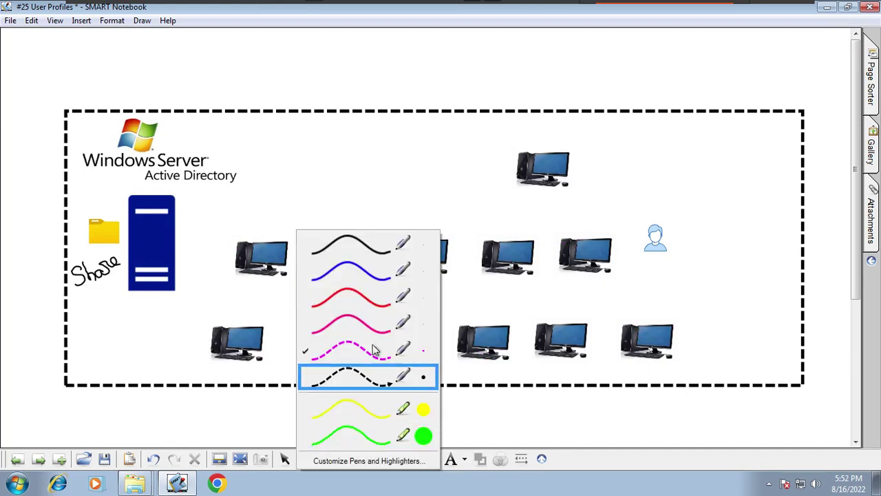
{"action": "left_click", "coordinate": [377, 258]}
{"action": "left_click", "coordinate": [522, 459]}
{"action": "left_click", "coordinate": [558, 319]}
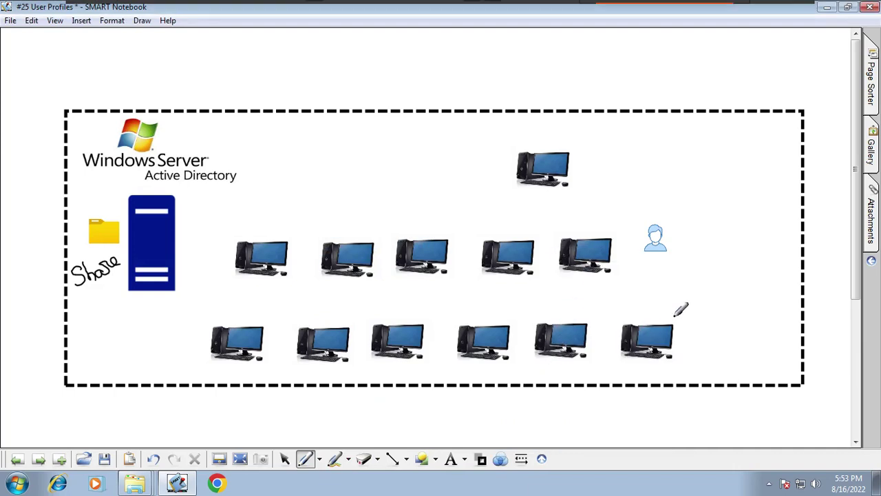
{"action": "mouse_move", "coordinate": [681, 306]}
{"action": "left_mouse_down"}
{"action": "mouse_move", "coordinate": [647, 306]}
{"action": "mouse_move", "coordinate": [613, 383]}
{"action": "mouse_move", "coordinate": [722, 376]}
{"action": "mouse_move", "coordinate": [680, 303]}
{"action": "left_mouse_up"}
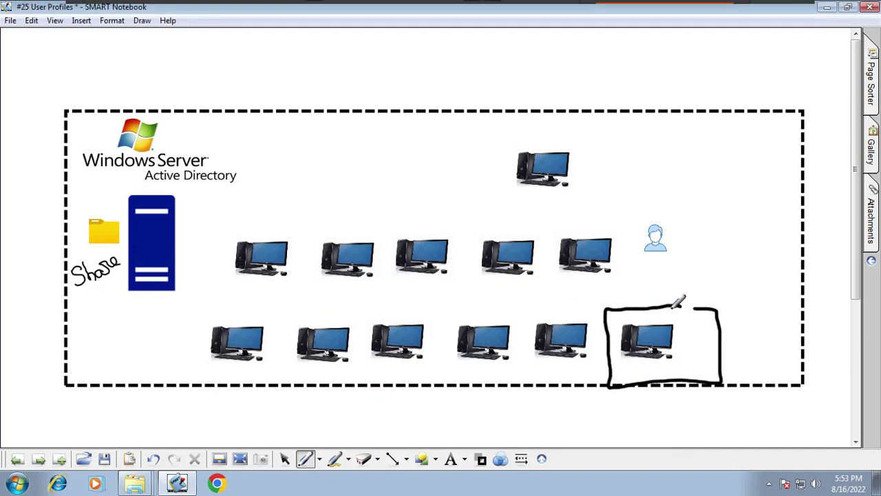
- Move the user icon beside the boxed computer and nudge the server and Share folder slightly
{"action": "left_click", "coordinate": [287, 460]}
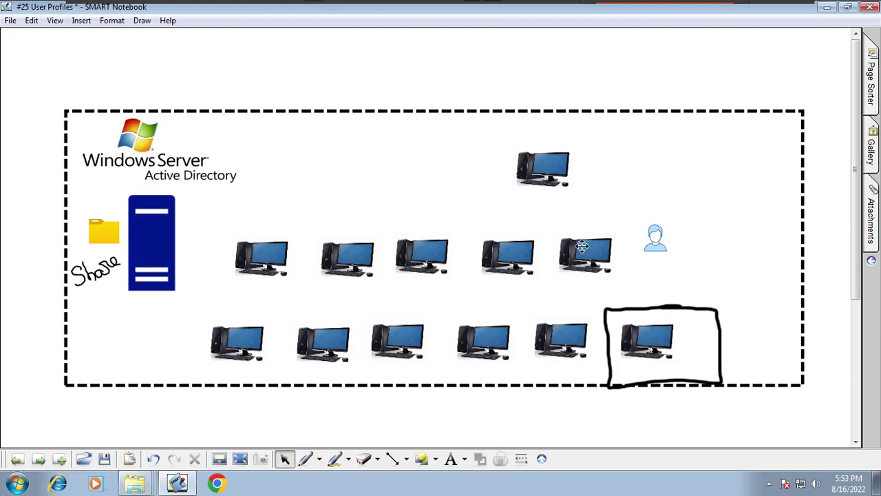
{"action": "left_click_drag", "start_coordinate": [661, 242], "coordinate": [729, 354]}
{"action": "left_click_drag", "start_coordinate": [699, 348], "coordinate": [696, 348]}
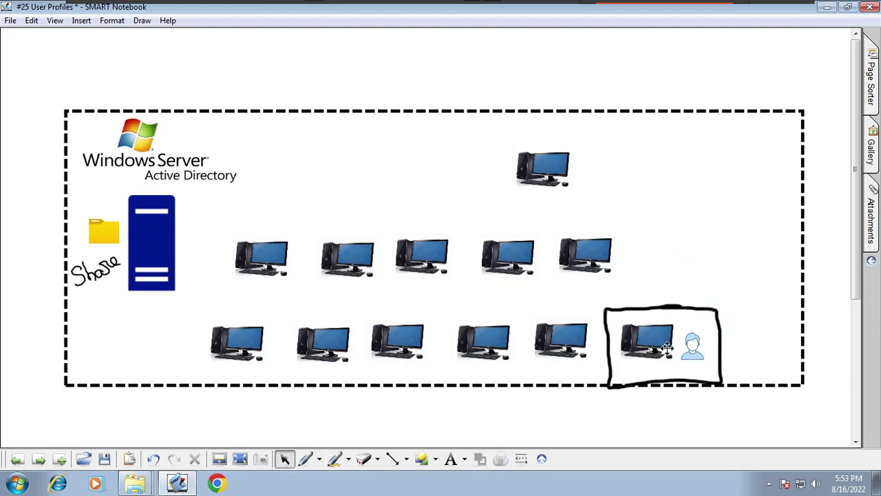
{"action": "mouse_move", "coordinate": [151, 228]}
{"action": "left_mouse_down"}
{"action": "mouse_move", "coordinate": [143, 236]}
{"action": "mouse_move", "coordinate": [161, 238]}
{"action": "mouse_move", "coordinate": [161, 222]}
{"action": "left_mouse_up"}
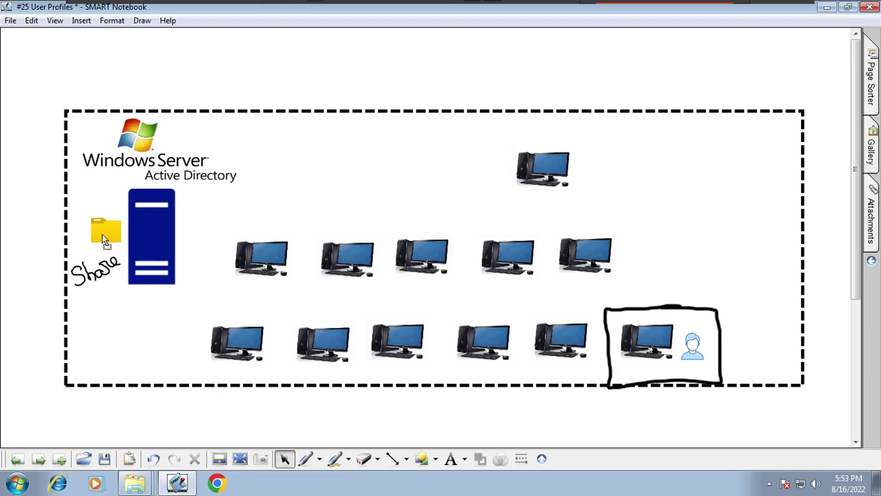
{"action": "left_click_drag", "start_coordinate": [102, 235], "coordinate": [92, 239]}
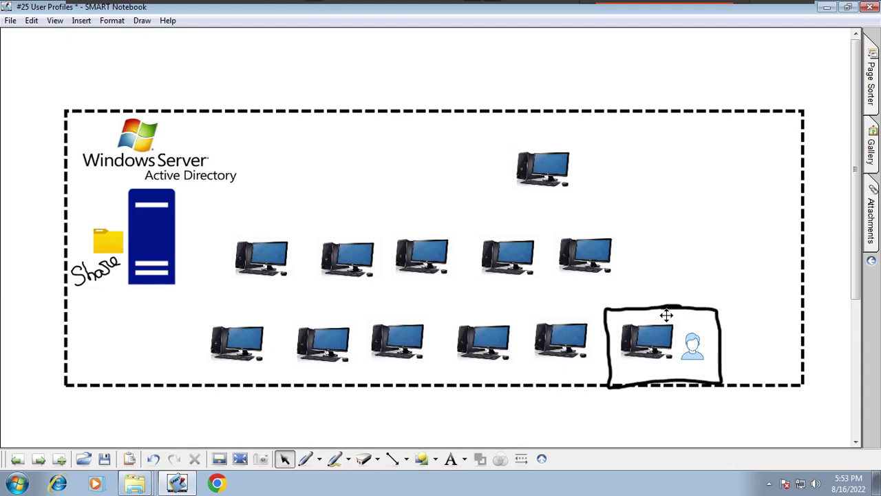
- Switch to a solid red pen with a set line thickness and mark over the boxed computer
{"action": "left_click", "coordinate": [319, 459]}
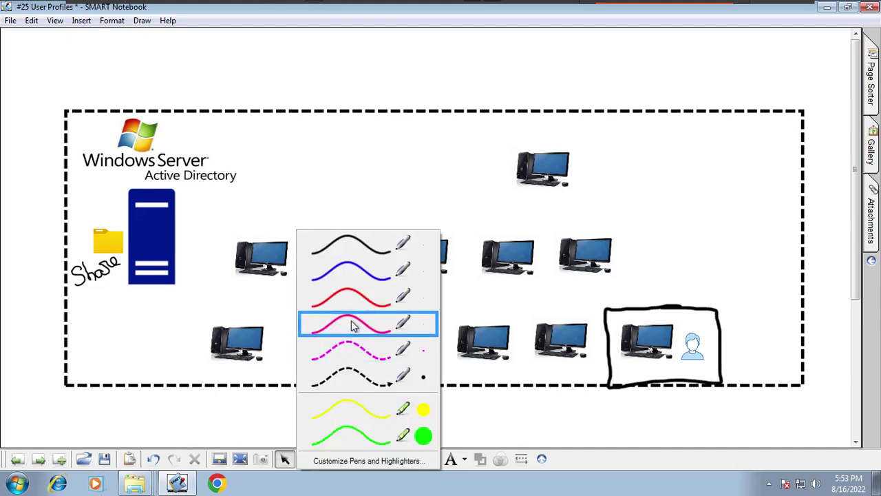
{"action": "left_click", "coordinate": [352, 325]}
{"action": "left_click_drag", "start_coordinate": [658, 340], "coordinate": [666, 340]}
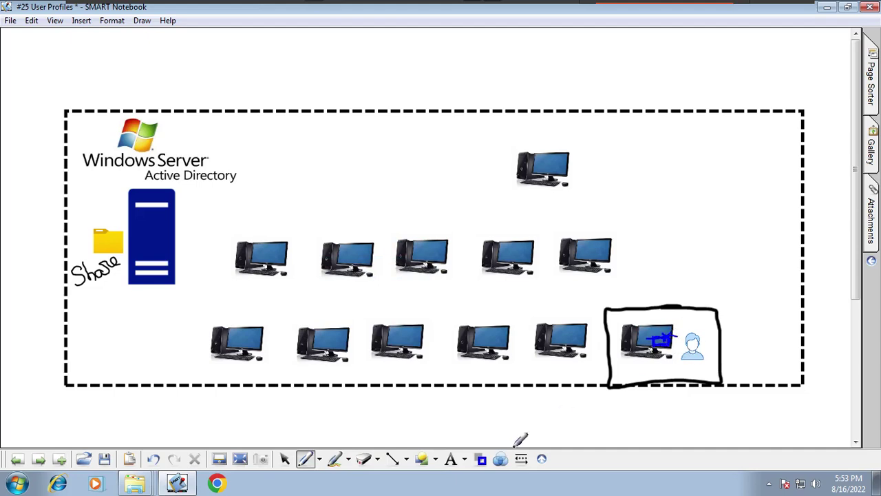
{"action": "left_click", "coordinate": [521, 458]}
{"action": "left_click", "coordinate": [564, 310]}
{"action": "left_click", "coordinate": [481, 459]}
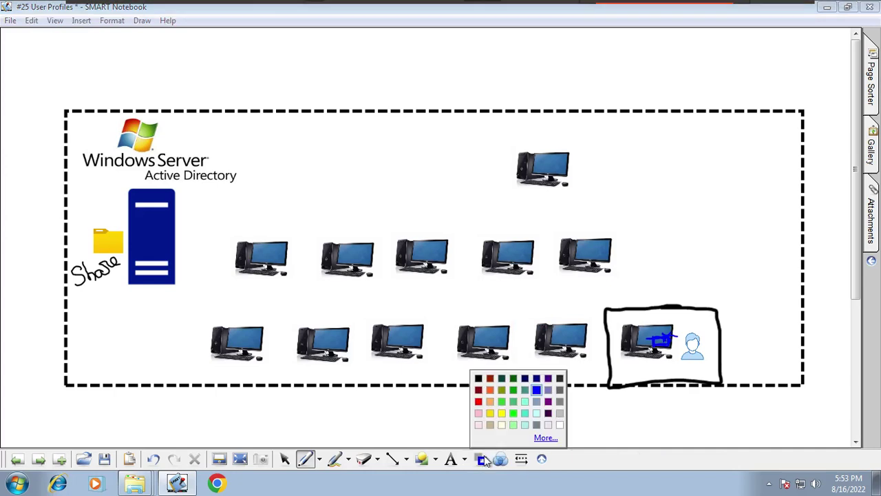
{"action": "left_click", "coordinate": [479, 401]}
{"action": "left_click_drag", "start_coordinate": [654, 327], "coordinate": [682, 345]}
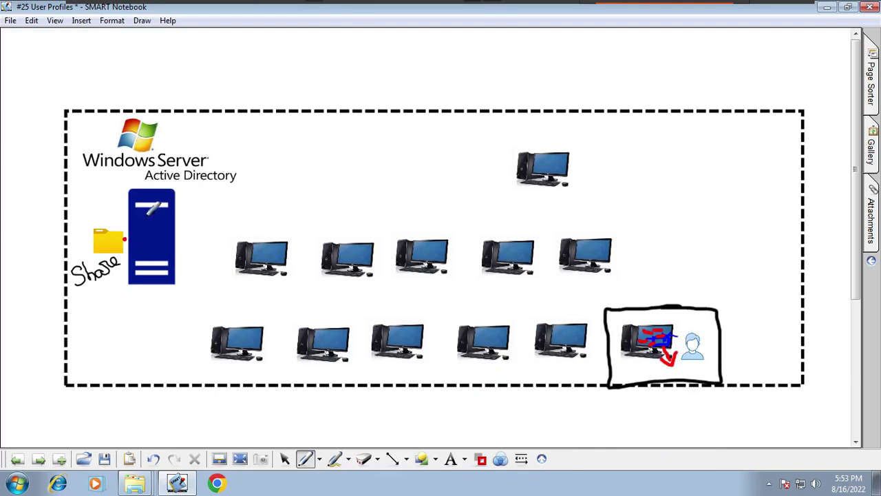
- Cross out the server with a red X and draw a red arrow from Share to the workstation
{"action": "left_click_drag", "start_coordinate": [228, 153], "coordinate": [74, 339]}
{"action": "mouse_move", "coordinate": [69, 162]}
{"action": "left_mouse_down"}
{"action": "mouse_move", "coordinate": [83, 186]}
{"action": "mouse_move", "coordinate": [213, 295]}
{"action": "left_mouse_up"}
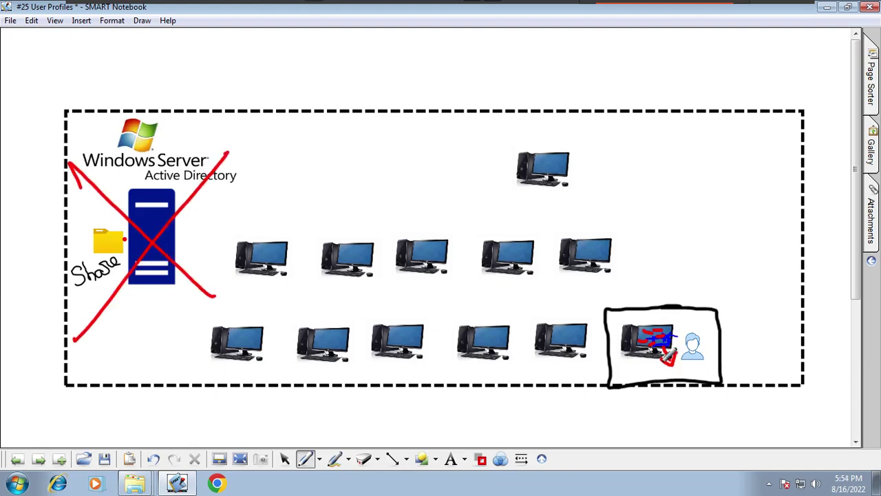
{"action": "mouse_move", "coordinate": [123, 214]}
{"action": "left_mouse_down"}
{"action": "mouse_move", "coordinate": [417, 45]}
{"action": "mouse_move", "coordinate": [626, 270]}
{"action": "mouse_move", "coordinate": [641, 260]}
{"action": "left_mouse_up"}
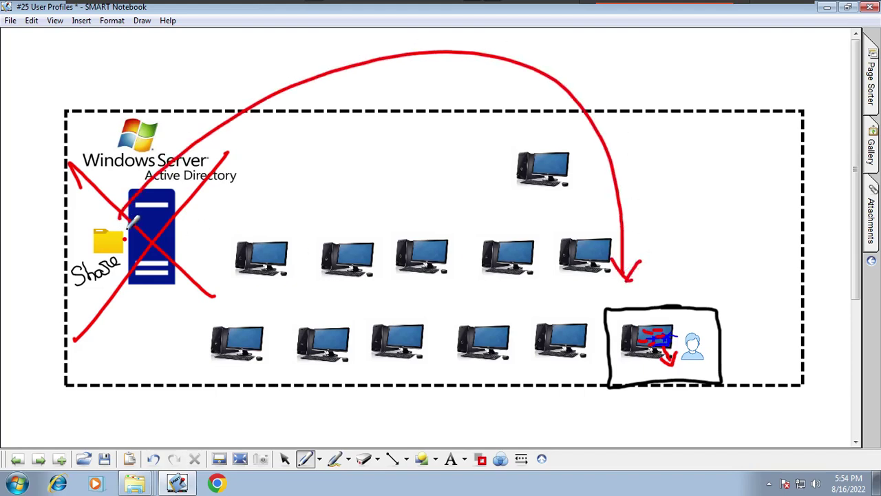
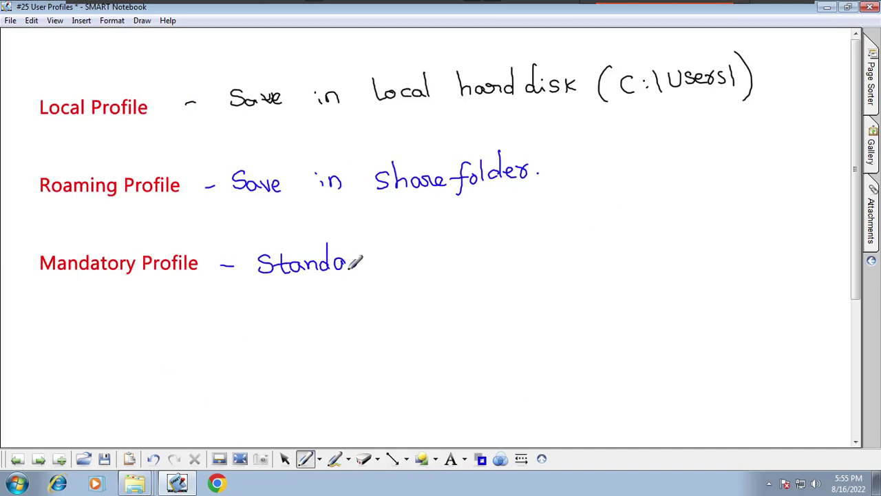
- Finish handwriting 'Standard profile to the user.' in the mandatory profile note
{"action": "mouse_move", "coordinate": [422, 256]}
{"action": "left_mouse_down"}
{"action": "mouse_move", "coordinate": [422, 276]}
{"action": "mouse_move", "coordinate": [490, 241]}
{"action": "mouse_move", "coordinate": [508, 255]}
{"action": "mouse_move", "coordinate": [554, 260]}
{"action": "mouse_move", "coordinate": [563, 249]}
{"action": "left_mouse_up"}
{"action": "left_click_drag", "start_coordinate": [571, 250], "coordinate": [611, 256]}
{"action": "mouse_move", "coordinate": [603, 242]}
{"action": "left_mouse_down"}
{"action": "mouse_move", "coordinate": [624, 241]}
{"action": "mouse_move", "coordinate": [634, 256]}
{"action": "left_mouse_up"}
{"action": "left_click_drag", "start_coordinate": [635, 247], "coordinate": [745, 250]}
{"action": "left_click", "coordinate": [748, 242]}
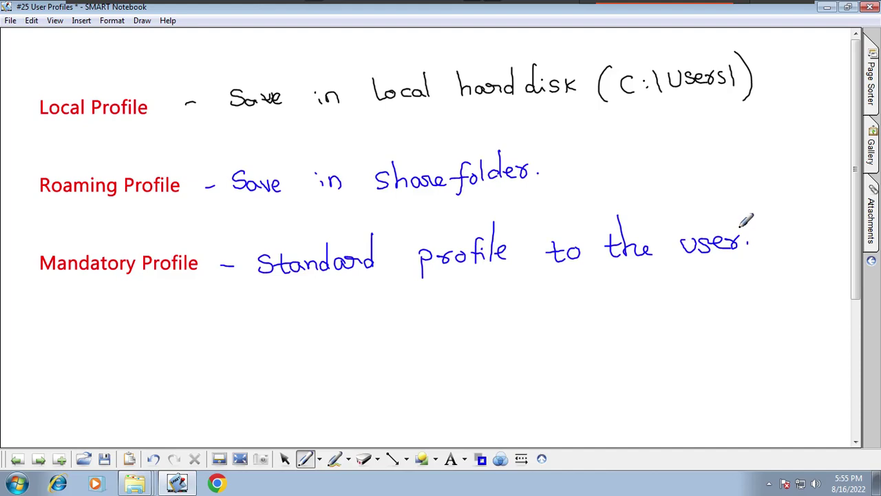
- Switch to a different pen thickness, then underline 'Standard' and wrap it in quote marks
{"action": "left_click", "coordinate": [521, 459]}
{"action": "left_click", "coordinate": [559, 320]}
{"action": "left_click_drag", "start_coordinate": [256, 281], "coordinate": [389, 281]}
{"action": "left_click_drag", "start_coordinate": [234, 236], "coordinate": [235, 243]}
{"action": "left_click_drag", "start_coordinate": [241, 235], "coordinate": [243, 242]}
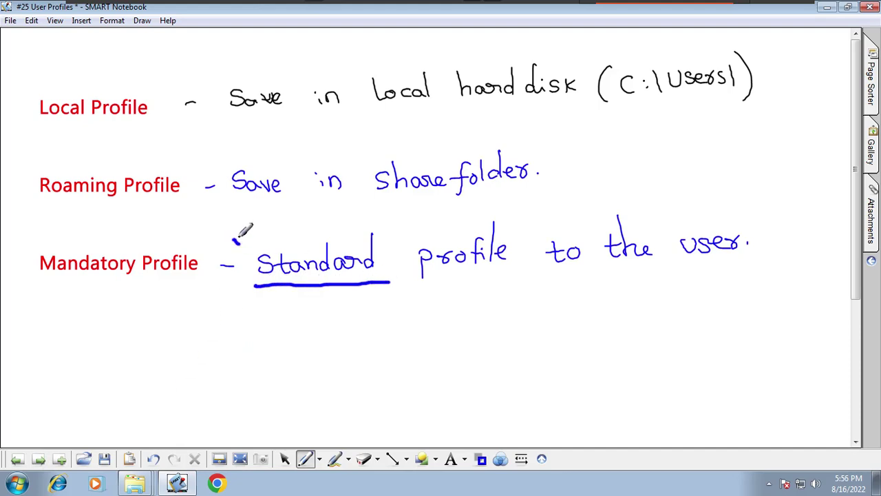
{"action": "left_click_drag", "start_coordinate": [391, 221], "coordinate": [389, 228]}
{"action": "left_click_drag", "start_coordinate": [399, 219], "coordinate": [398, 225]}
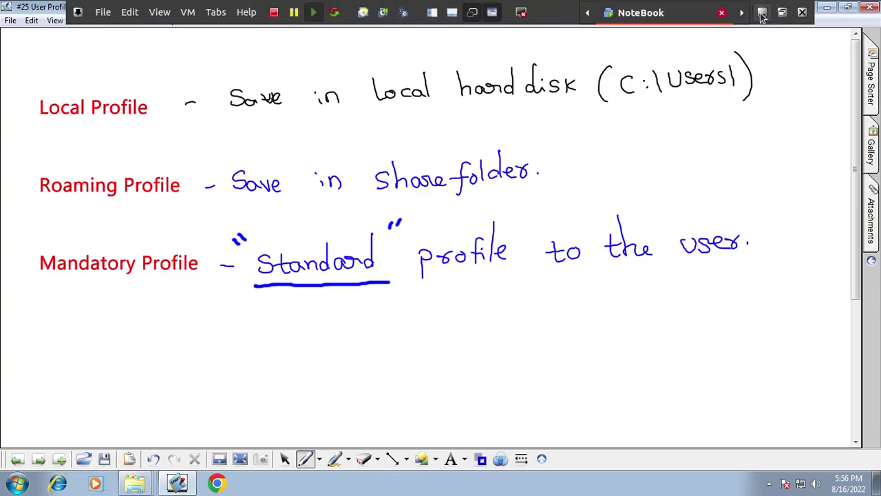
- Sign out of VM4 from its Start menu and minimize the VM4 connection back to the whiteboard
{"action": "left_click", "coordinate": [763, 14]}
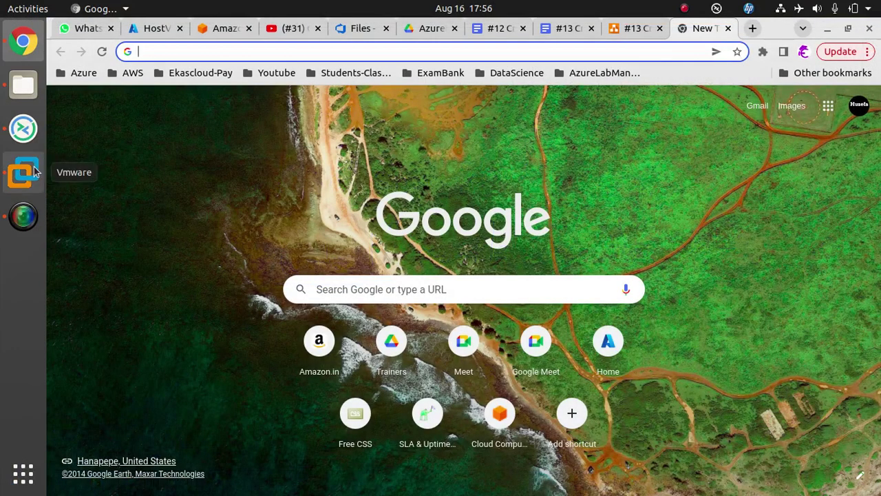
{"action": "left_click", "coordinate": [26, 123]}
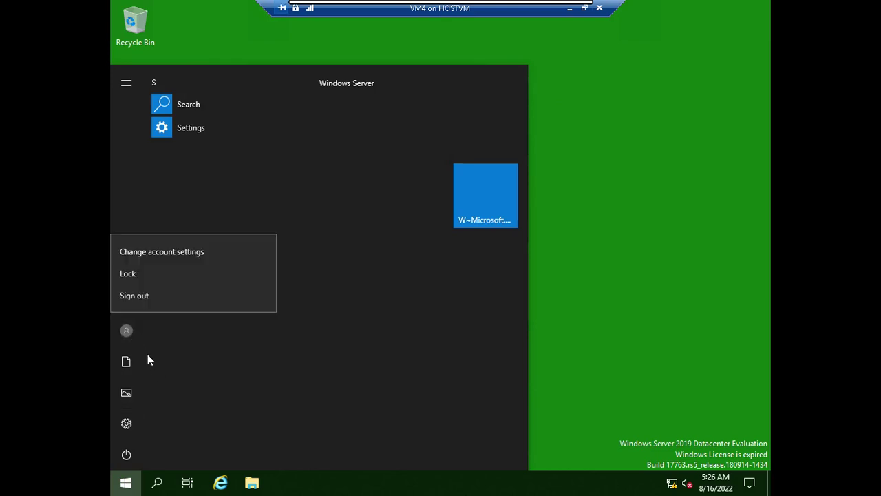
{"action": "left_click", "coordinate": [149, 301]}
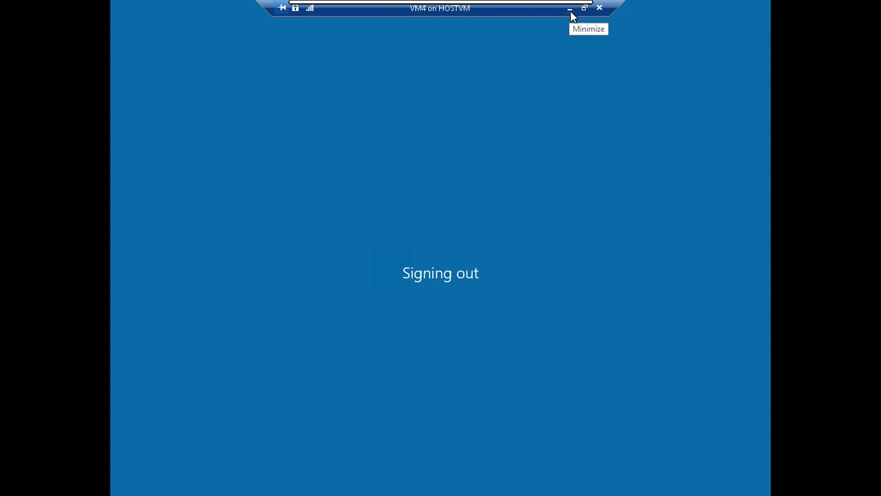
{"action": "left_click", "coordinate": [585, 9]}
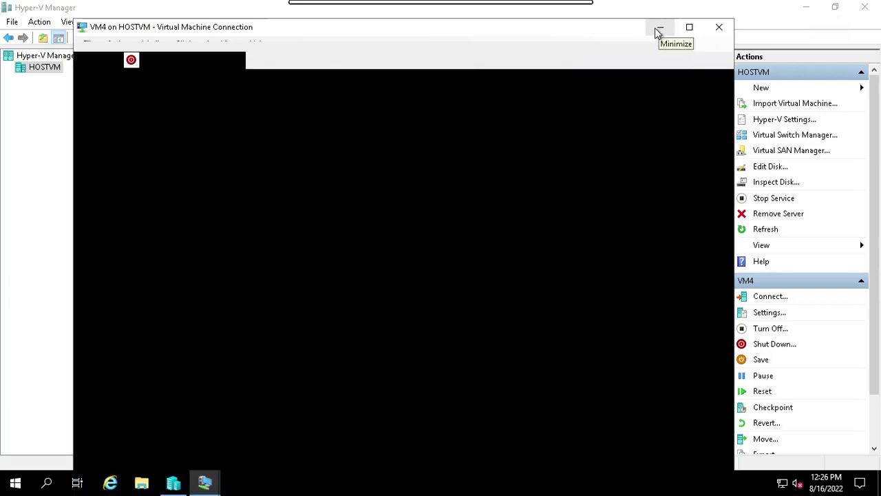
{"action": "left_click", "coordinate": [658, 28]}
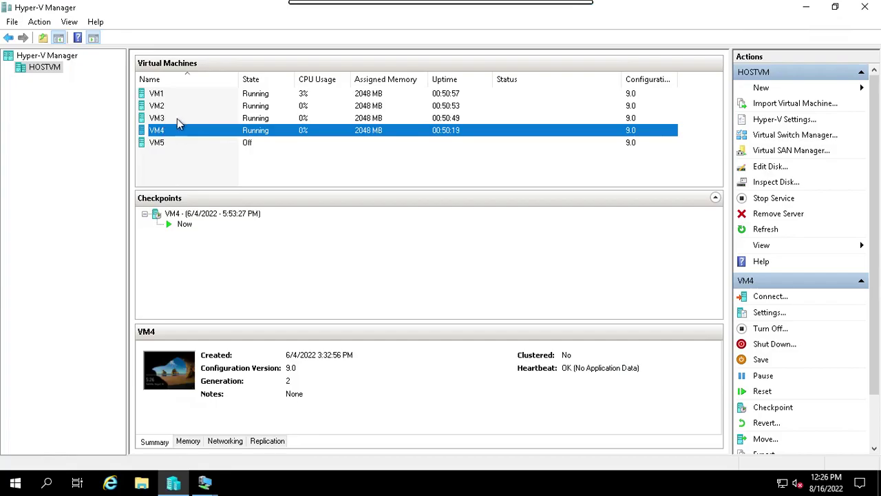
{"action": "left_click", "coordinate": [559, 15]}
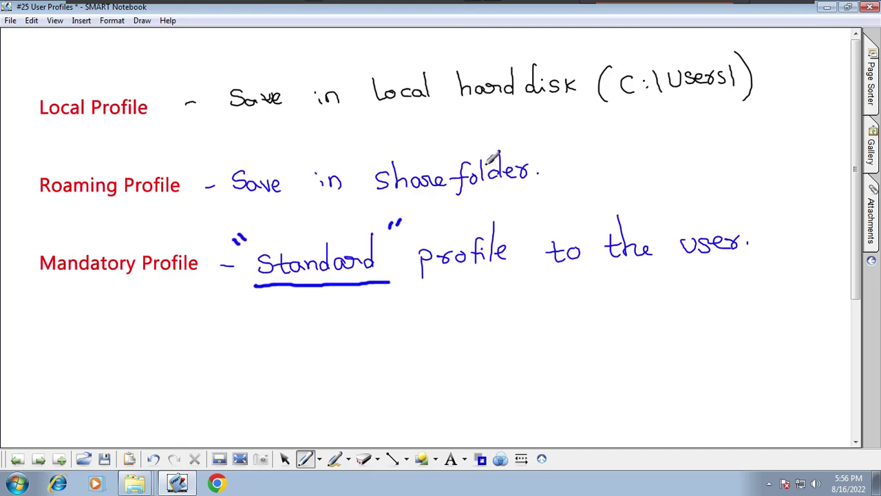
- With a new pen line style, write NTUSER.DAT below the mandatory note
{"action": "left_click", "coordinate": [521, 459]}
{"action": "left_click", "coordinate": [548, 322]}
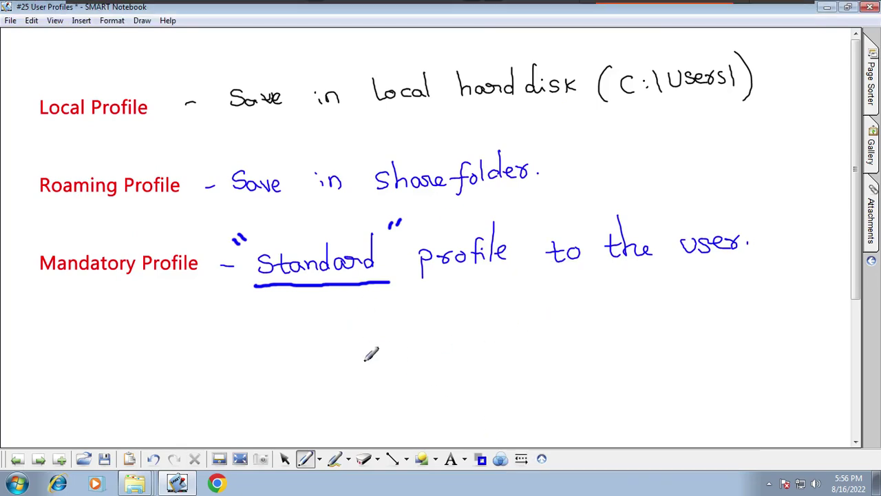
{"action": "mouse_move", "coordinate": [343, 357]}
{"action": "left_mouse_down"}
{"action": "mouse_move", "coordinate": [344, 333]}
{"action": "mouse_move", "coordinate": [367, 332]}
{"action": "mouse_move", "coordinate": [377, 354]}
{"action": "left_mouse_up"}
{"action": "mouse_move", "coordinate": [362, 335]}
{"action": "left_mouse_down"}
{"action": "mouse_move", "coordinate": [419, 333]}
{"action": "mouse_move", "coordinate": [423, 350]}
{"action": "mouse_move", "coordinate": [461, 350]}
{"action": "mouse_move", "coordinate": [473, 332]}
{"action": "mouse_move", "coordinate": [481, 353]}
{"action": "left_mouse_up"}
{"action": "left_click", "coordinate": [486, 338]}
{"action": "mouse_move", "coordinate": [502, 324]}
{"action": "left_mouse_down"}
{"action": "mouse_move", "coordinate": [502, 348]}
{"action": "mouse_move", "coordinate": [555, 343]}
{"action": "left_mouse_up"}
{"action": "left_click_drag", "start_coordinate": [547, 321], "coordinate": [566, 319]}
- Switch the pen to red, write .MAN under DAT and circle it
{"action": "left_click", "coordinate": [481, 459]}
{"action": "left_click", "coordinate": [486, 407]}
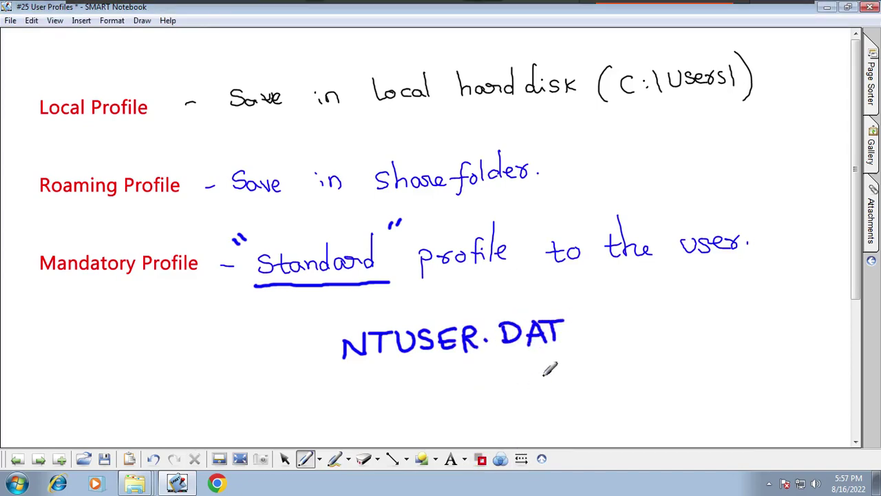
{"action": "mouse_move", "coordinate": [532, 365]}
{"action": "left_mouse_down"}
{"action": "mouse_move", "coordinate": [532, 394]}
{"action": "mouse_move", "coordinate": [609, 380]}
{"action": "mouse_move", "coordinate": [641, 387]}
{"action": "mouse_move", "coordinate": [653, 363]}
{"action": "mouse_move", "coordinate": [662, 375]}
{"action": "mouse_move", "coordinate": [664, 362]}
{"action": "left_mouse_up"}
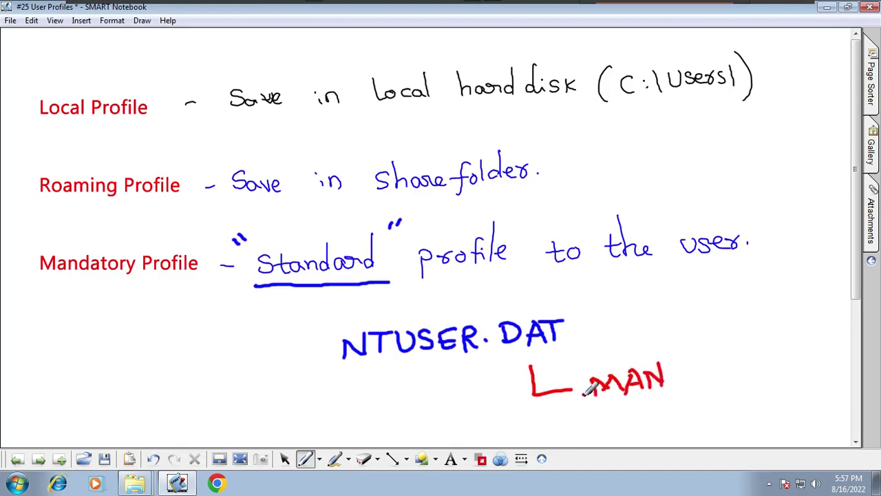
{"action": "left_click", "coordinate": [584, 392]}
{"action": "mouse_move", "coordinate": [337, 432]}
{"action": "left_mouse_down"}
{"action": "mouse_move", "coordinate": [571, 422]}
{"action": "mouse_move", "coordinate": [688, 350]}
{"action": "mouse_move", "coordinate": [405, 389]}
{"action": "mouse_move", "coordinate": [355, 432]}
{"action": "left_mouse_up"}
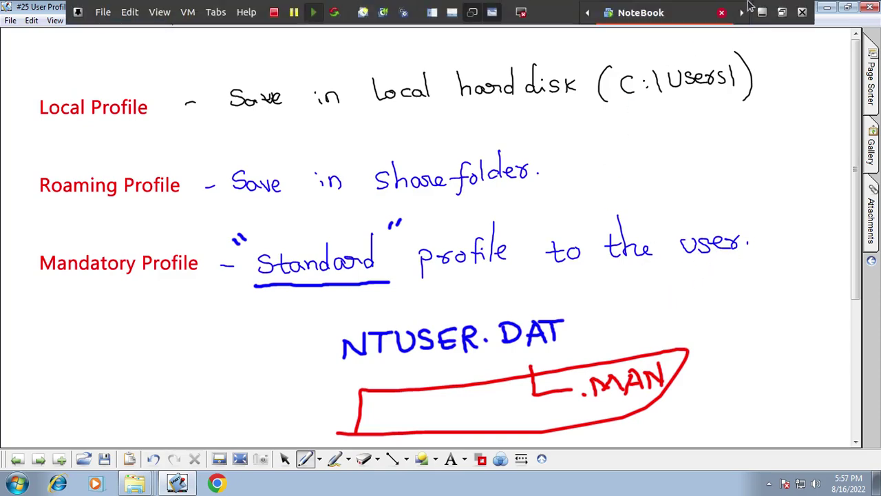
- Minimize the full-screen guest to bring up Hyper-V Manager on the host
{"action": "left_click", "coordinate": [763, 14]}
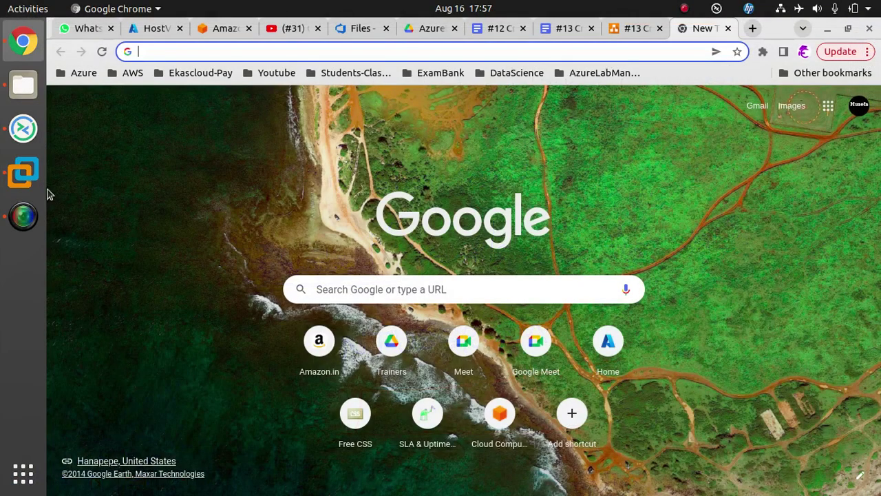
{"action": "left_click", "coordinate": [25, 177]}
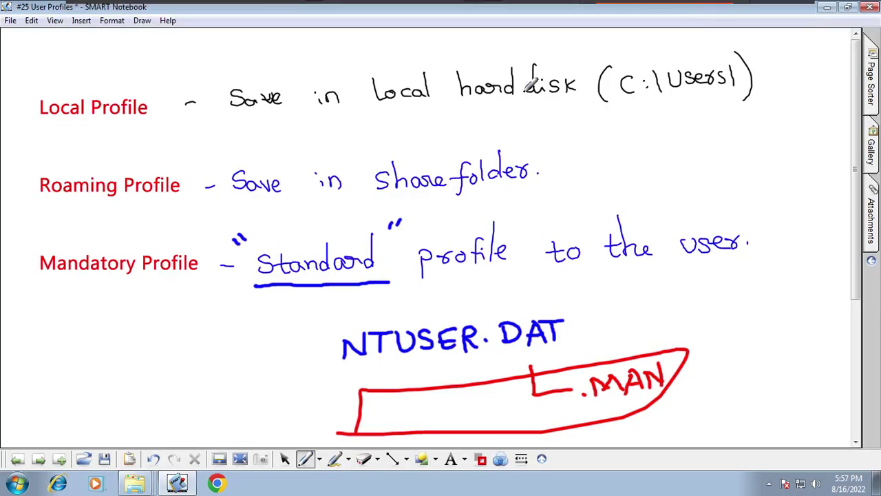
{"action": "left_click", "coordinate": [762, 14]}
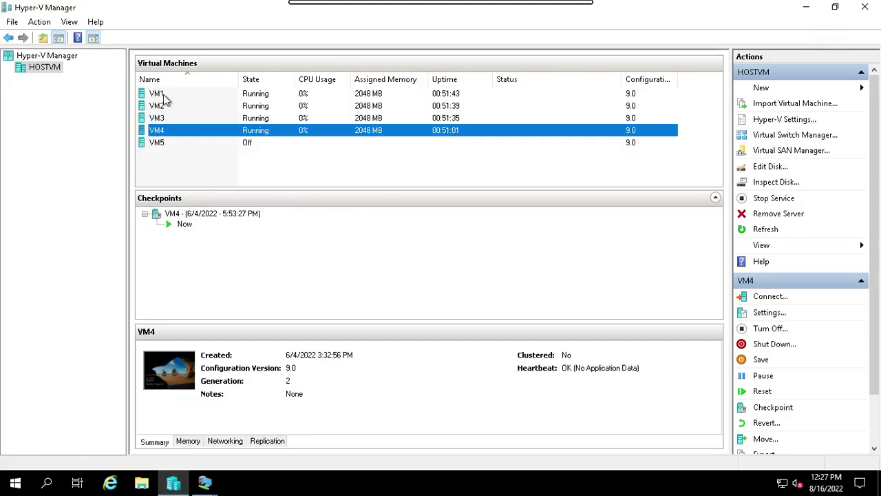
- Connect to VM1 from Hyper-V Manager and make the session full screen
{"action": "left_click", "coordinate": [167, 94]}
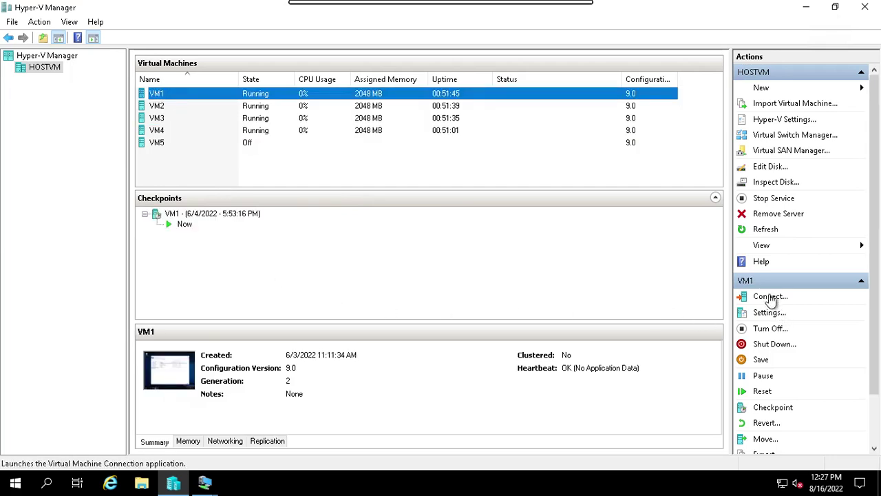
{"action": "left_click", "coordinate": [765, 296]}
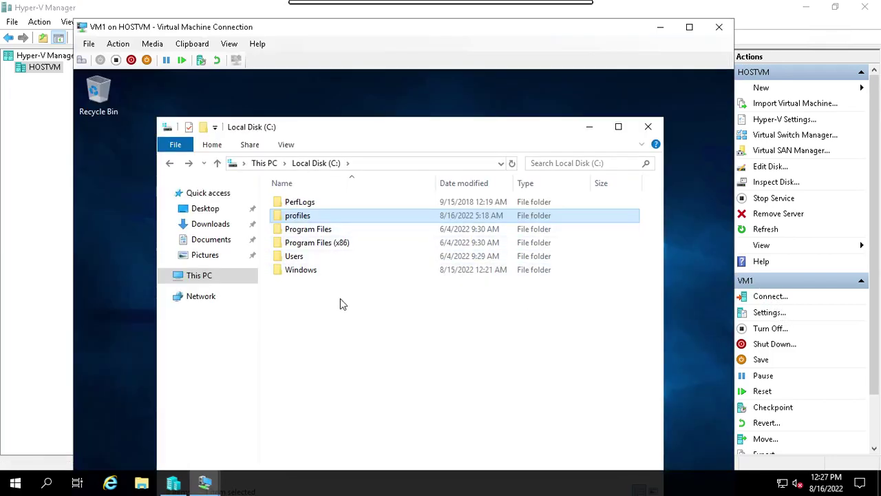
{"action": "left_click", "coordinate": [689, 26]}
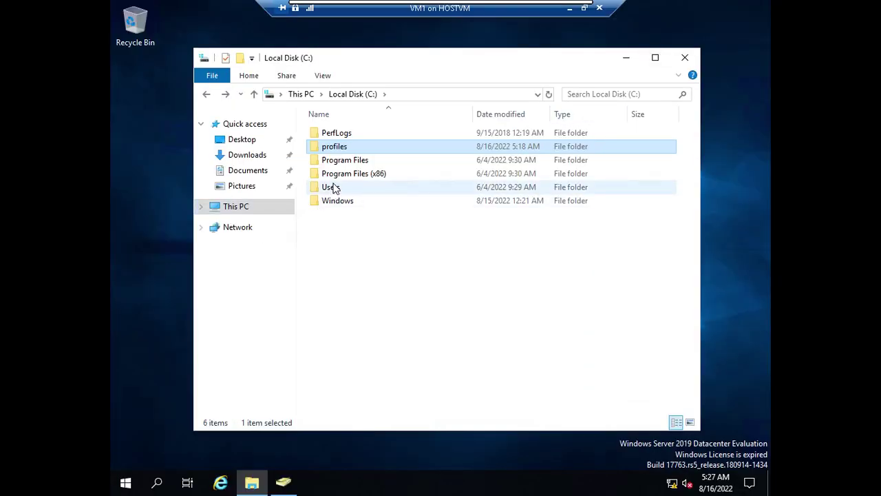
- Open C:\profiles and try the user's .V6 folder, dismissing the access-denied message
{"action": "double_click", "coordinate": [339, 151]}
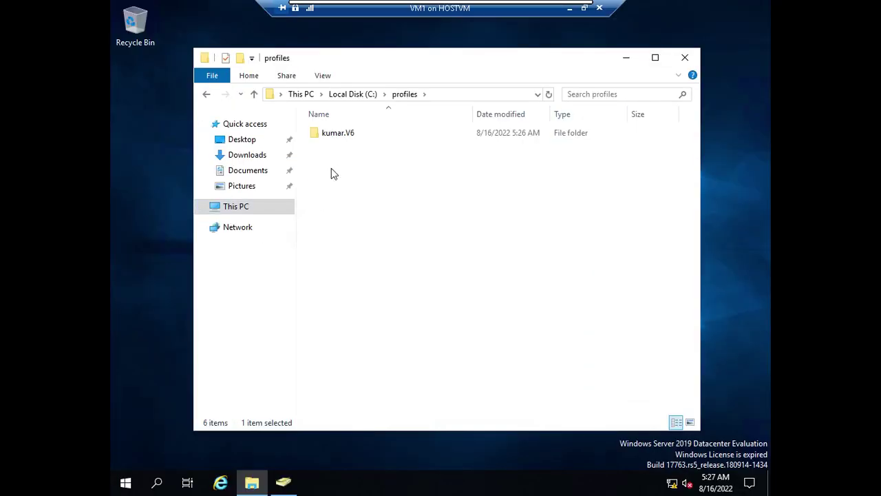
{"action": "left_click", "coordinate": [335, 140]}
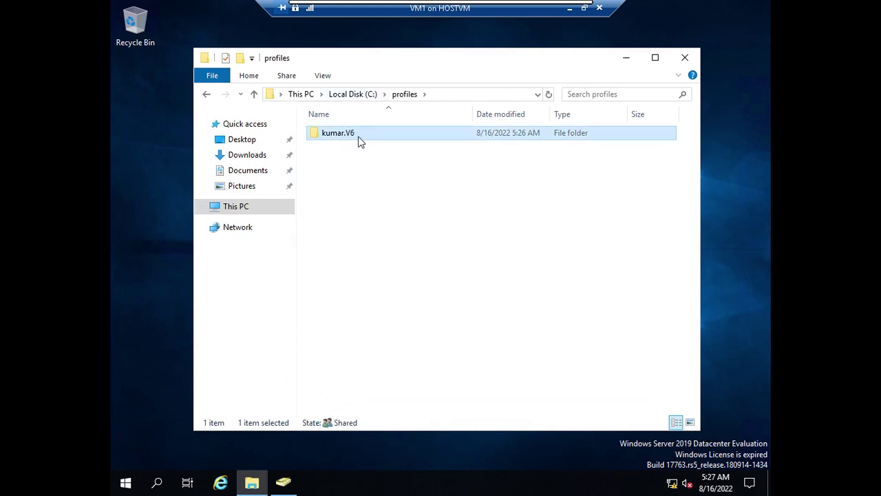
{"action": "double_click", "coordinate": [360, 140]}
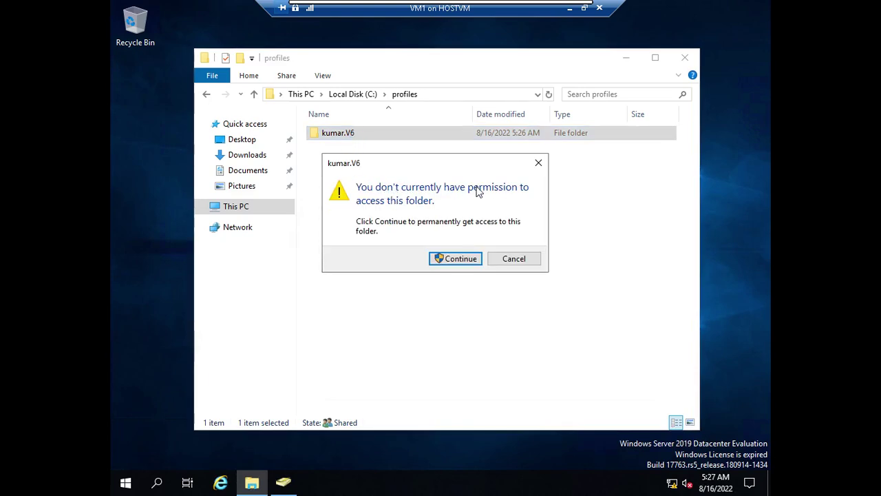
{"action": "left_click", "coordinate": [467, 264]}
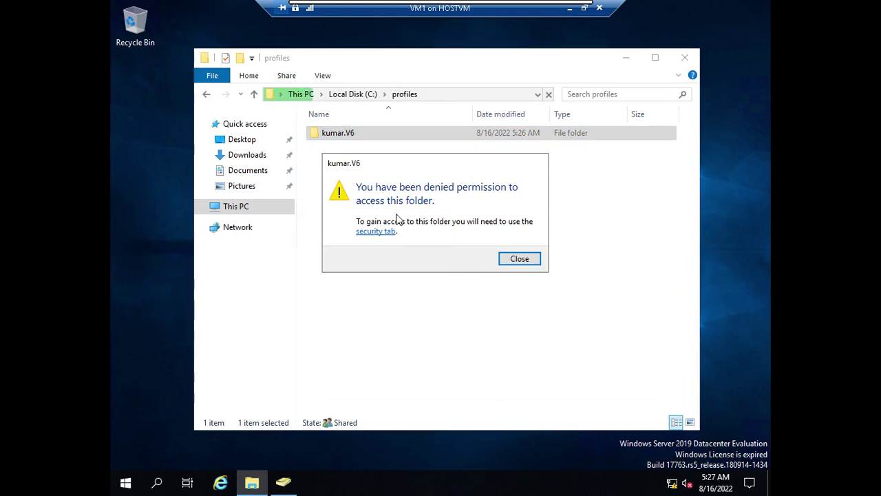
{"action": "left_click", "coordinate": [518, 259]}
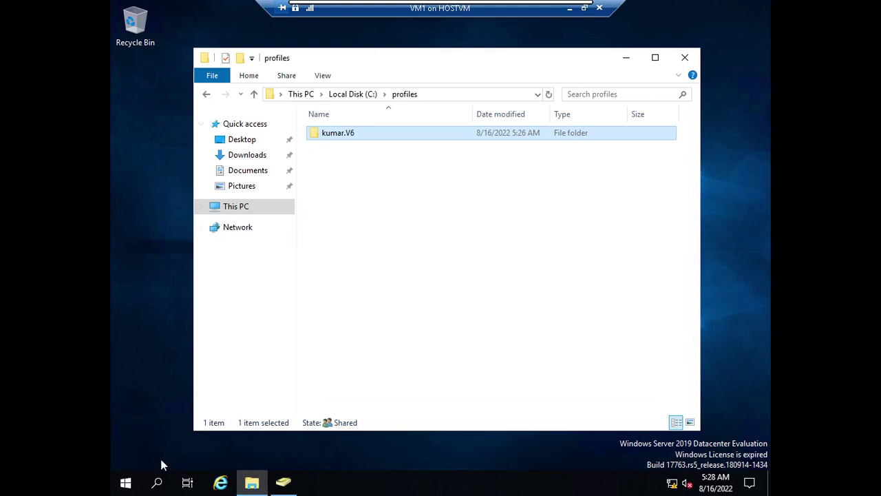
- In the .V6 folder's advanced security settings, set the owner to Administrator via 'ad'
{"action": "right_click", "coordinate": [350, 137]}
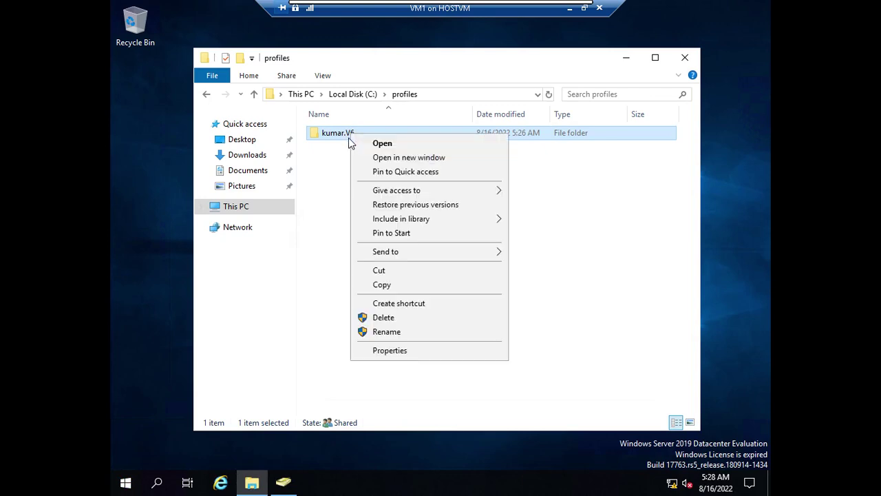
{"action": "left_click", "coordinate": [389, 351]}
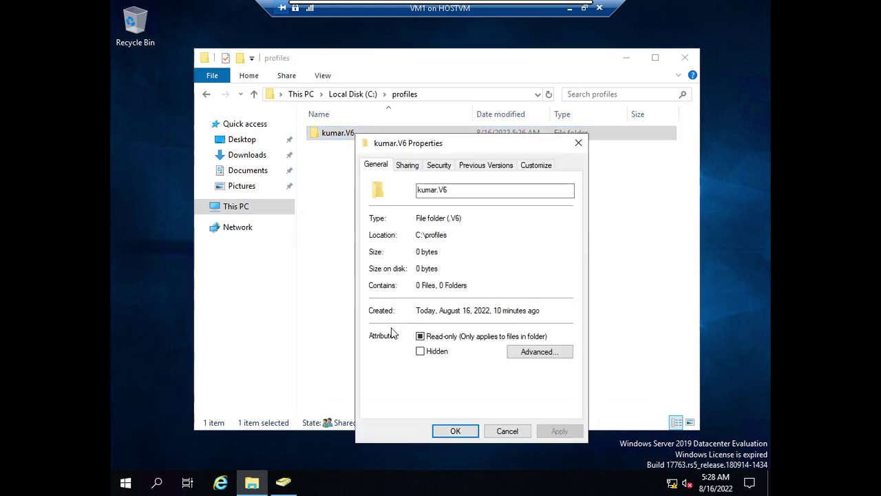
{"action": "left_click", "coordinate": [439, 165]}
{"action": "left_click", "coordinate": [531, 383]}
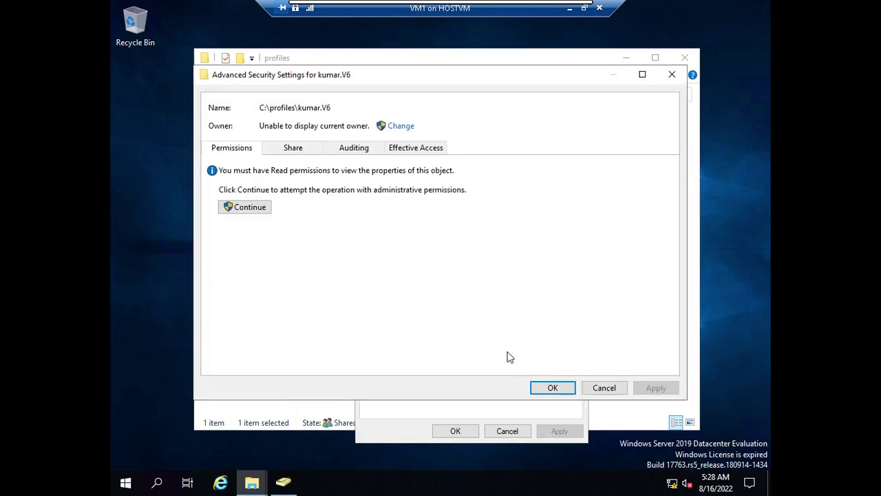
{"action": "left_click", "coordinate": [401, 128]}
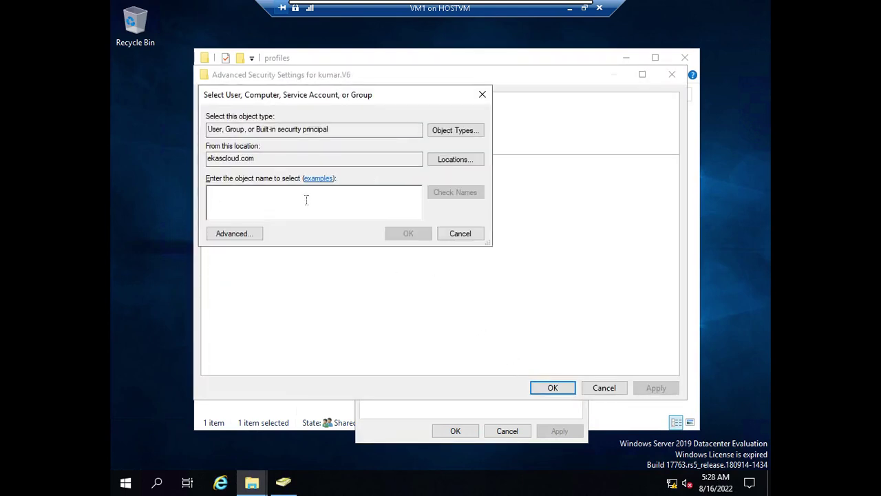
{"action": "type", "text": "ad"}
{"action": "left_click", "coordinate": [470, 196]}
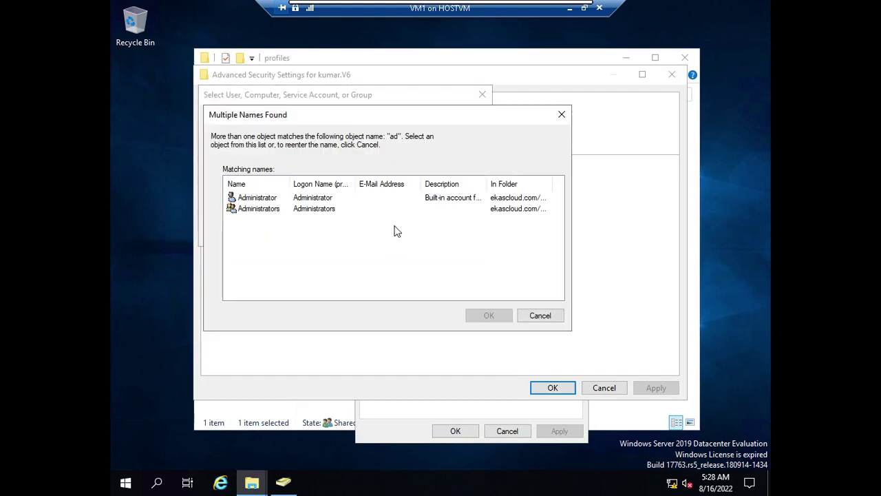
{"action": "left_click", "coordinate": [300, 200]}
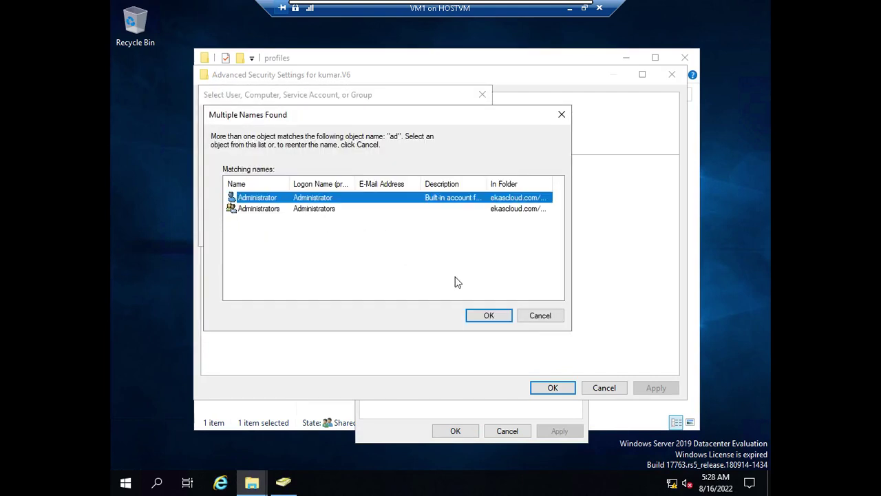
{"action": "left_click", "coordinate": [501, 318]}
{"action": "left_click", "coordinate": [408, 234]}
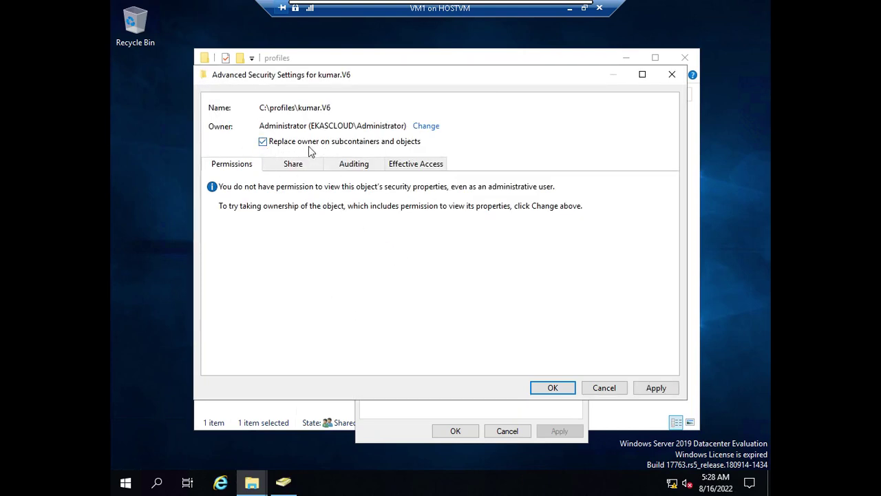
- Apply the ownership change, grant full control of the contents, and close both dialogs
{"action": "left_click", "coordinate": [669, 388]}
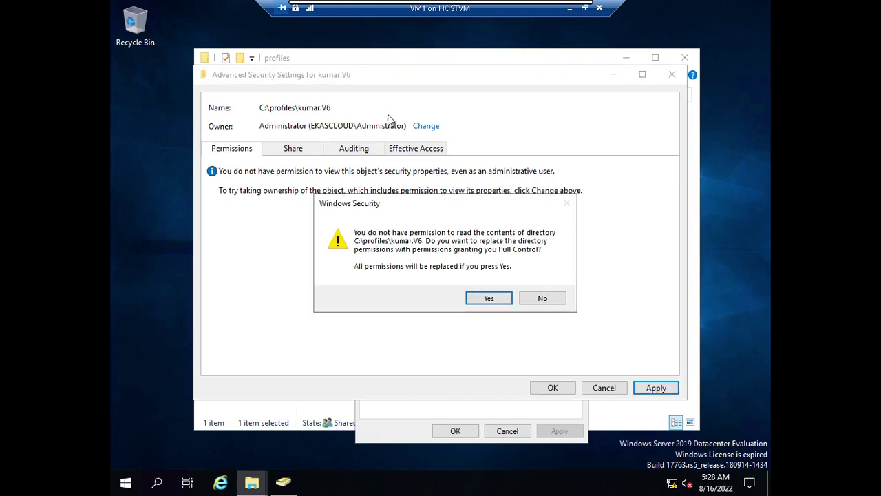
{"action": "left_click", "coordinate": [489, 298]}
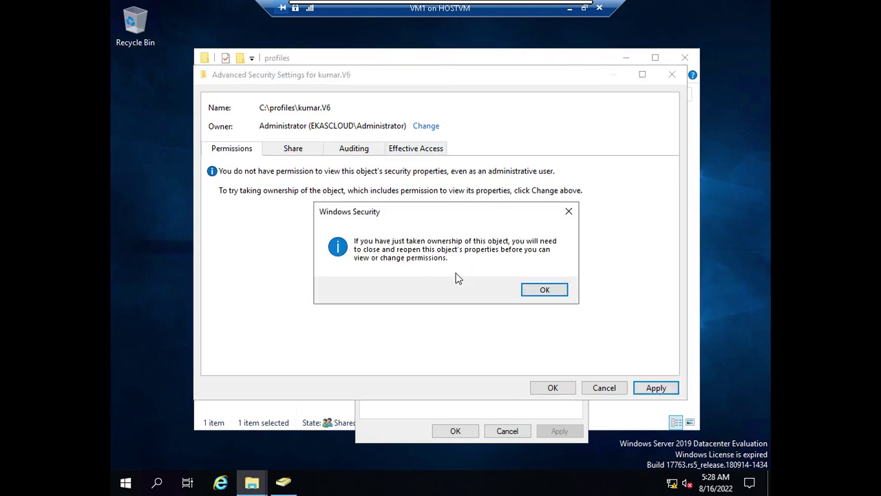
{"action": "left_click", "coordinate": [555, 291]}
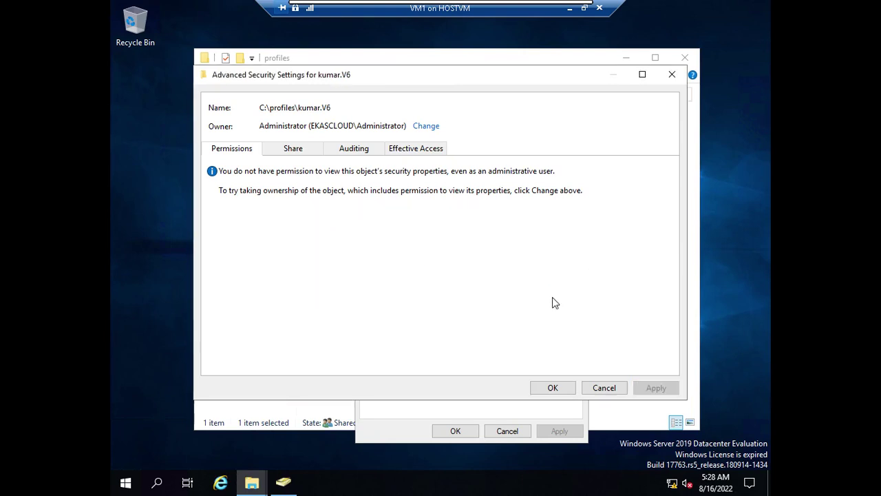
{"action": "left_click", "coordinate": [552, 388]}
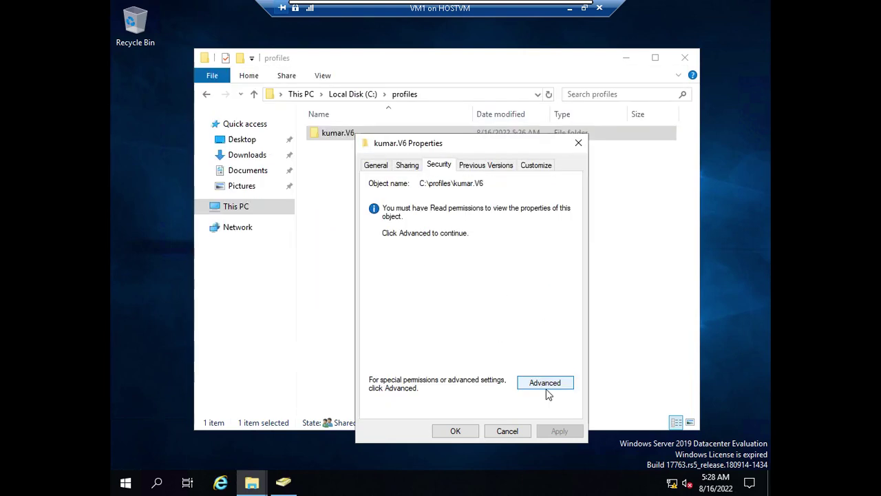
{"action": "left_click", "coordinate": [456, 429]}
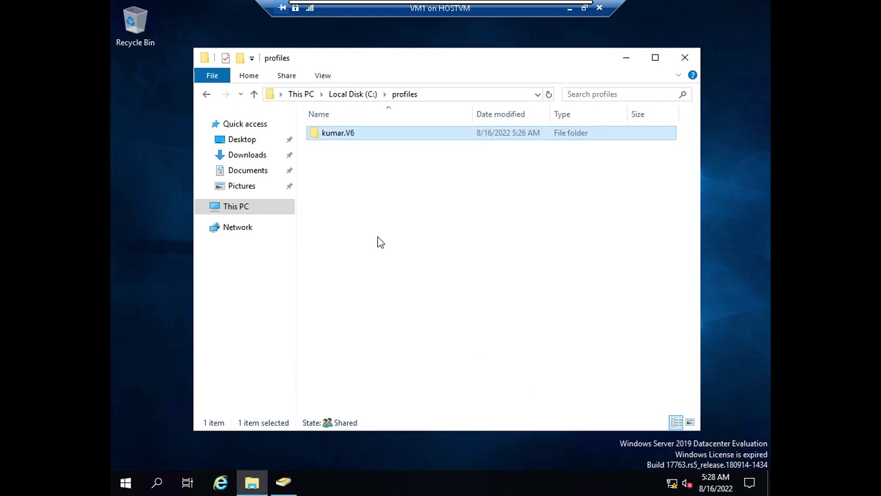
- Return to C:\profiles and open the .V6 folder's Advanced Security settings
{"action": "double_click", "coordinate": [351, 135]}
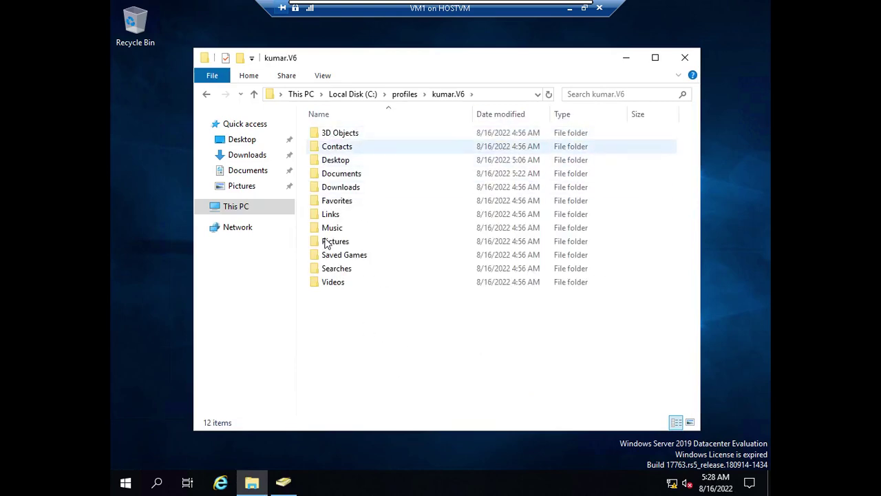
{"action": "key", "text": "alt+Left"}
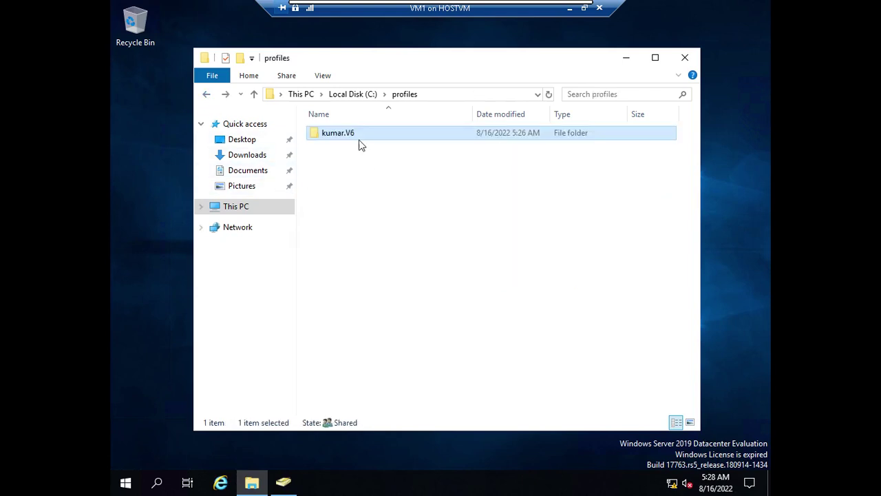
{"action": "right_click", "coordinate": [348, 133]}
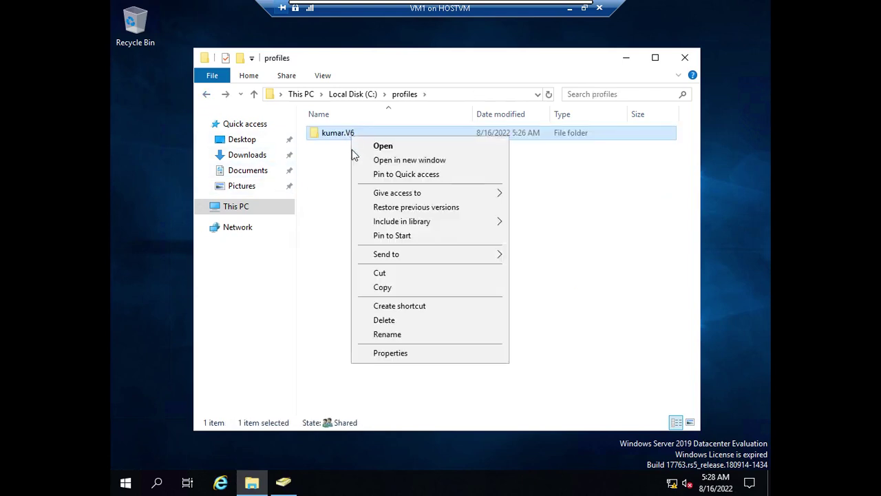
{"action": "left_click", "coordinate": [392, 354]}
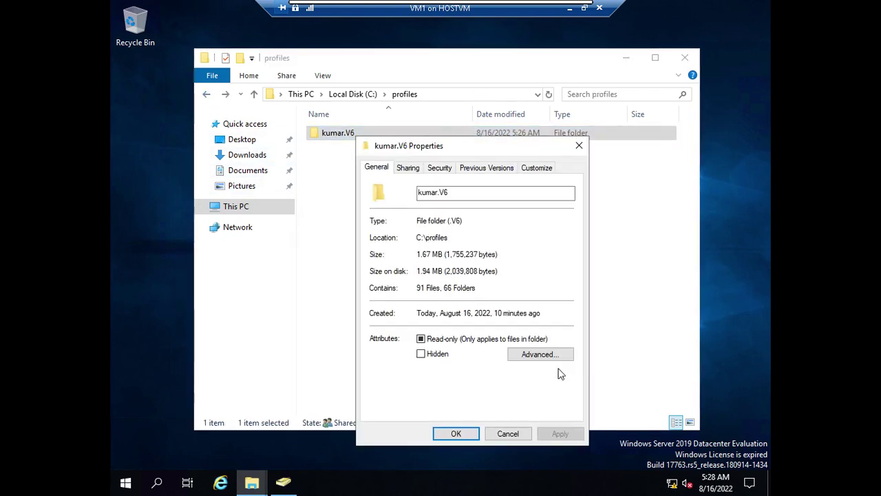
{"action": "left_click", "coordinate": [441, 169]}
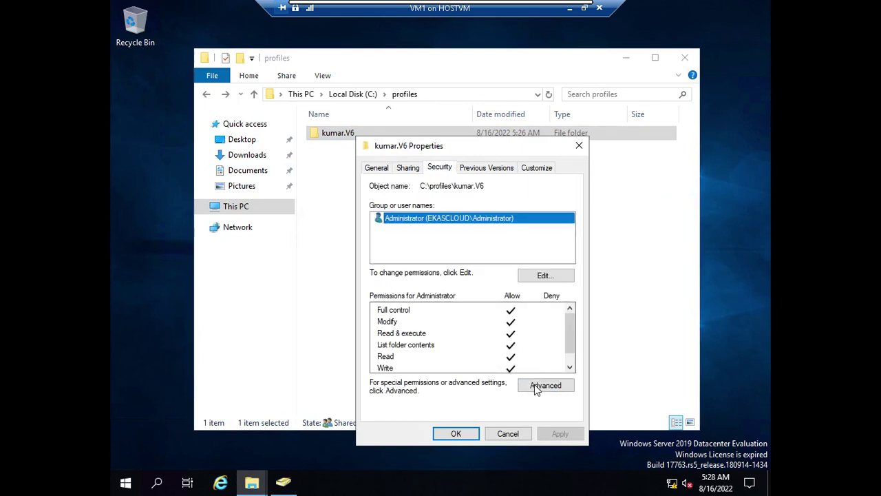
{"action": "left_click", "coordinate": [538, 386]}
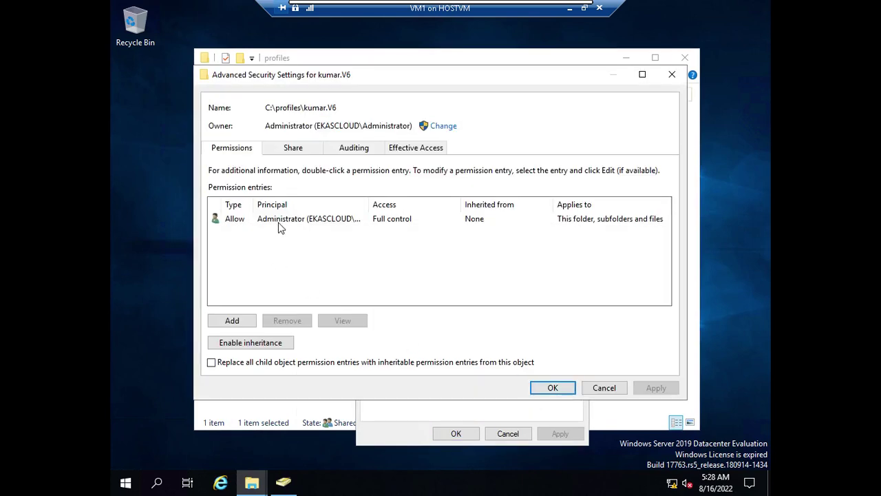
- Replace all child permissions with Administrator's Full control entry, then open the .V6 folder
{"action": "left_click", "coordinate": [279, 220]}
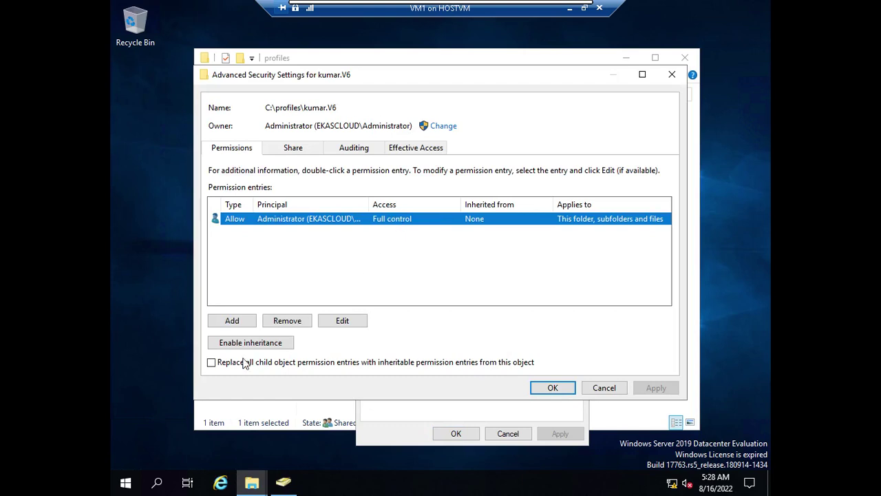
{"action": "left_click", "coordinate": [211, 363]}
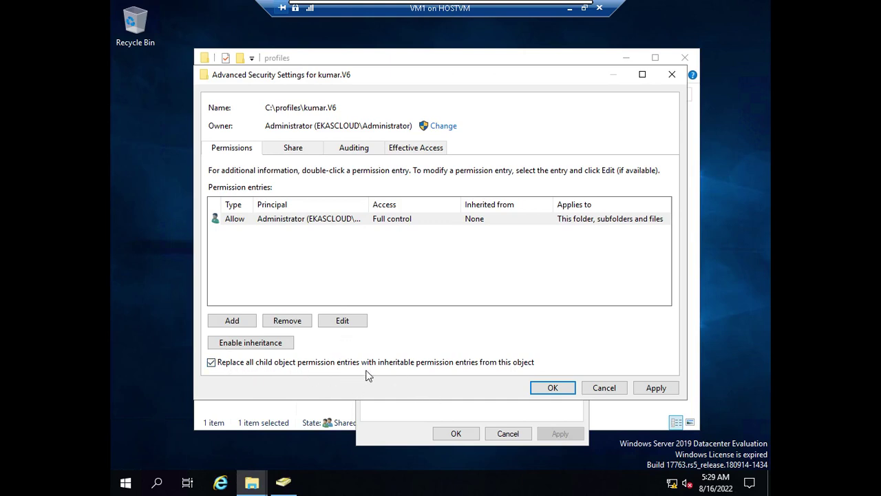
{"action": "left_click", "coordinate": [662, 387]}
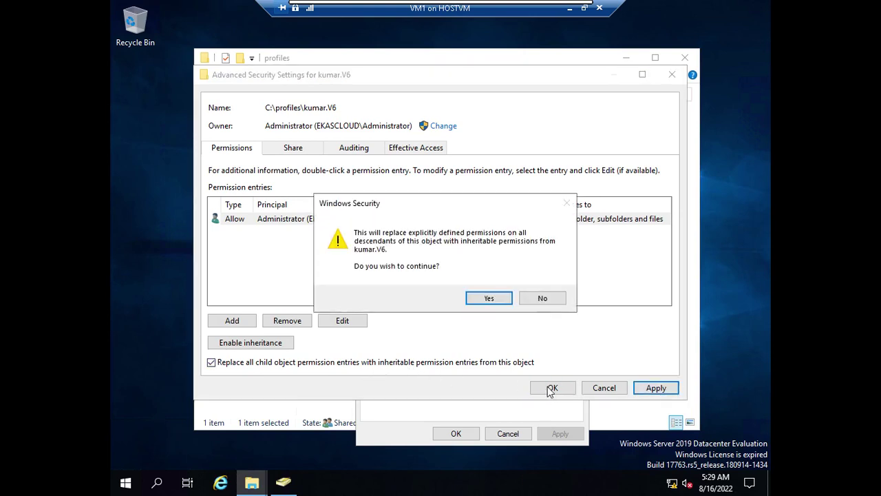
{"action": "left_click", "coordinate": [490, 298]}
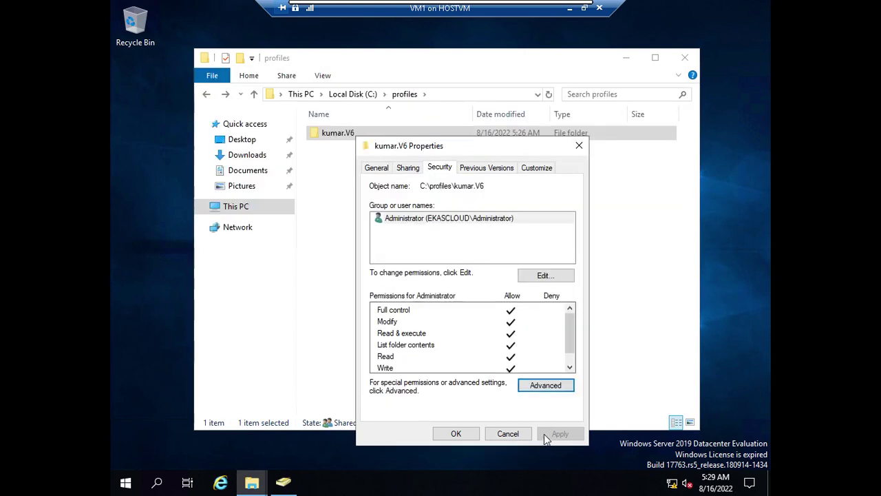
{"action": "left_click", "coordinate": [474, 435]}
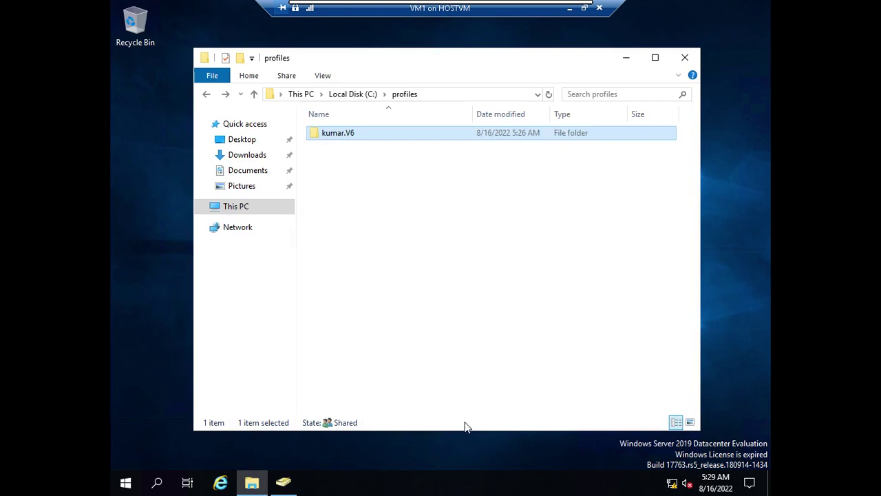
{"action": "double_click", "coordinate": [355, 137]}
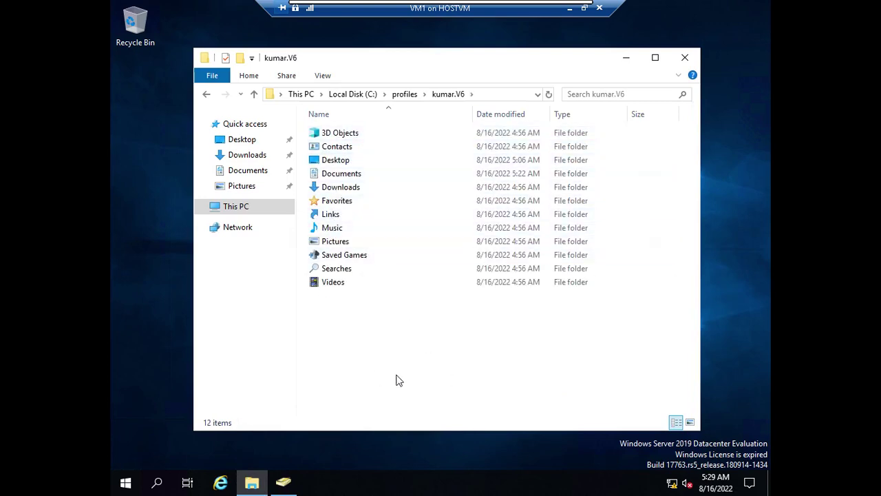
- Show hidden items in the profile folder and select NTUSER.DAT
{"action": "left_click", "coordinate": [326, 78]}
{"action": "left_click", "coordinate": [527, 122]}
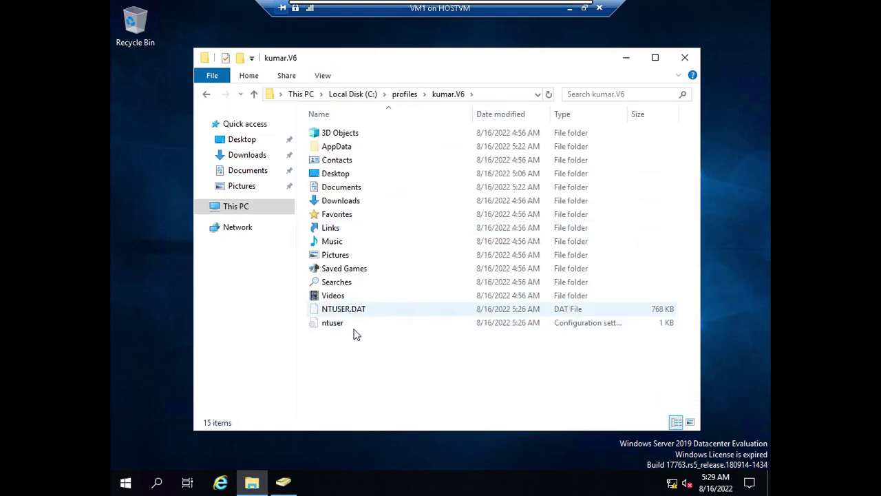
{"action": "left_click", "coordinate": [354, 313]}
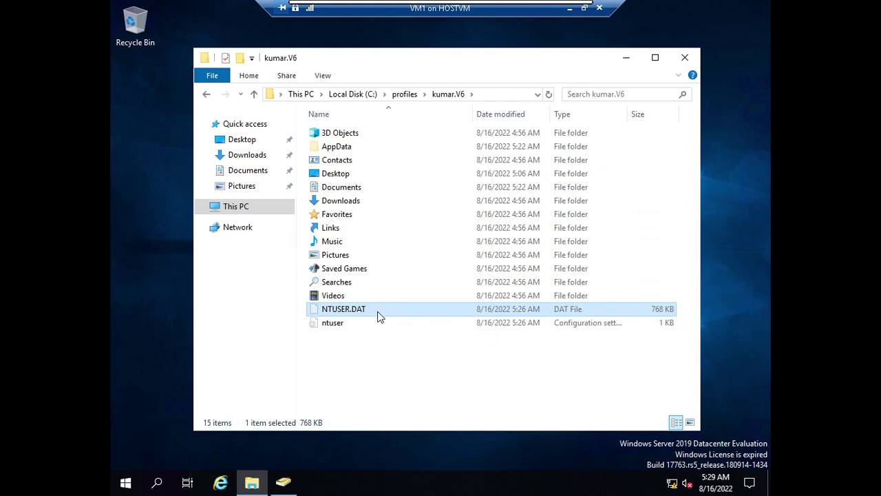
- Rename NTUSER.DAT to NTUSER.MAN, accept the extension change, and hide hidden items again
{"action": "right_click", "coordinate": [378, 311]}
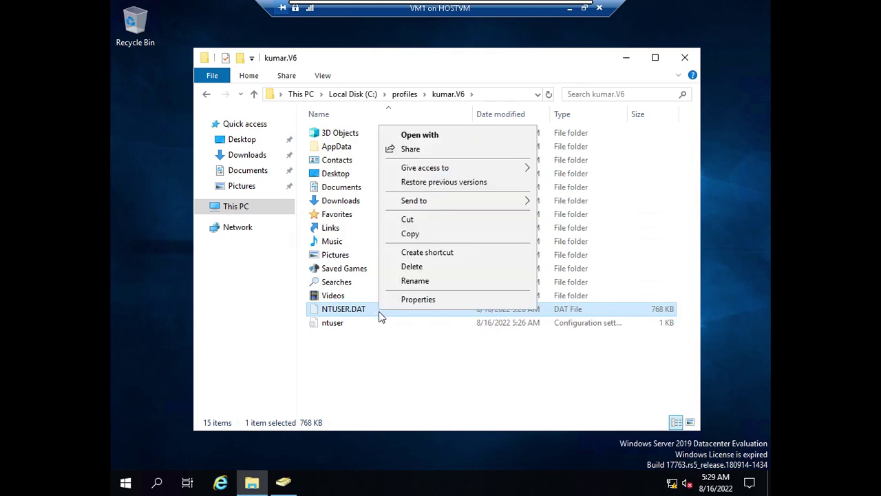
{"action": "left_click", "coordinate": [416, 281]}
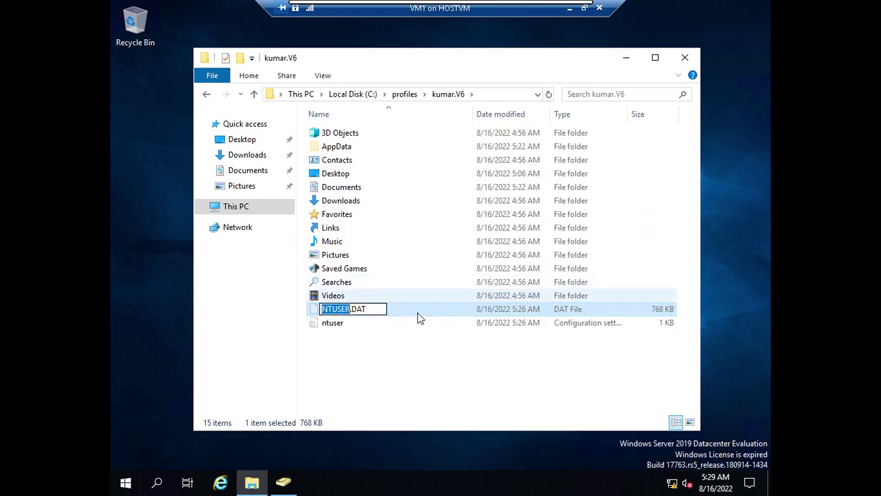
{"action": "left_click", "coordinate": [383, 309]}
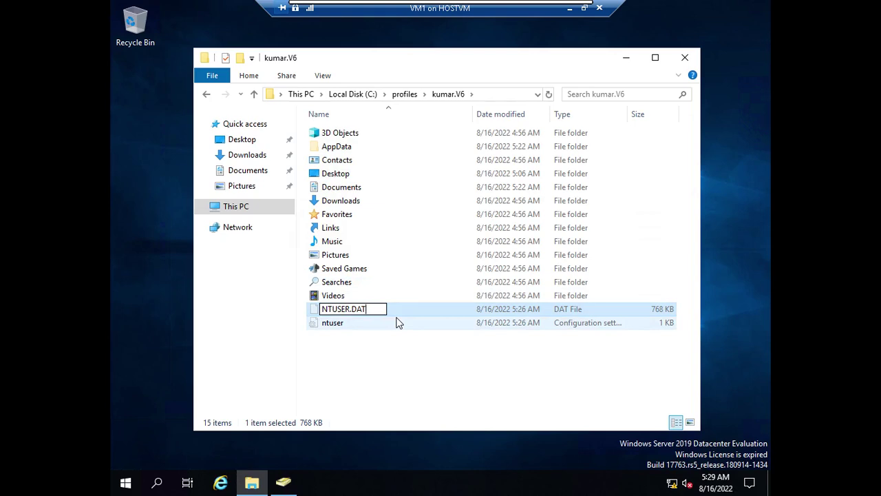
{"action": "key", "text": "BackSpace"}
{"action": "key", "text": "BackSpace"}
{"action": "type", "text": "MAN"}
{"action": "key", "text": "Return"}
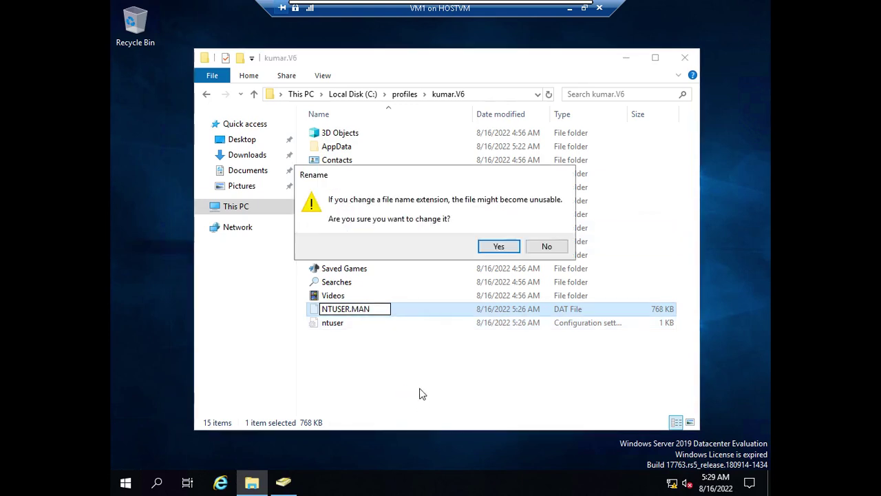
{"action": "left_click", "coordinate": [500, 245]}
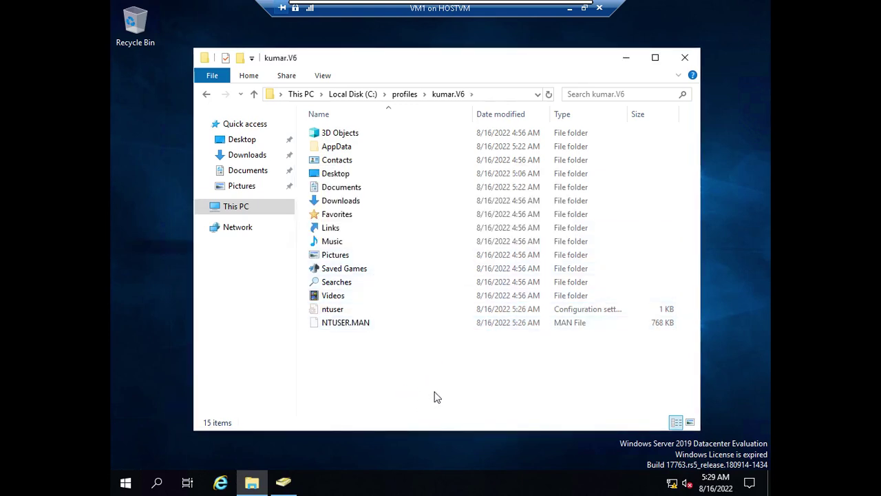
{"action": "left_click", "coordinate": [323, 75]}
{"action": "left_click", "coordinate": [527, 120]}
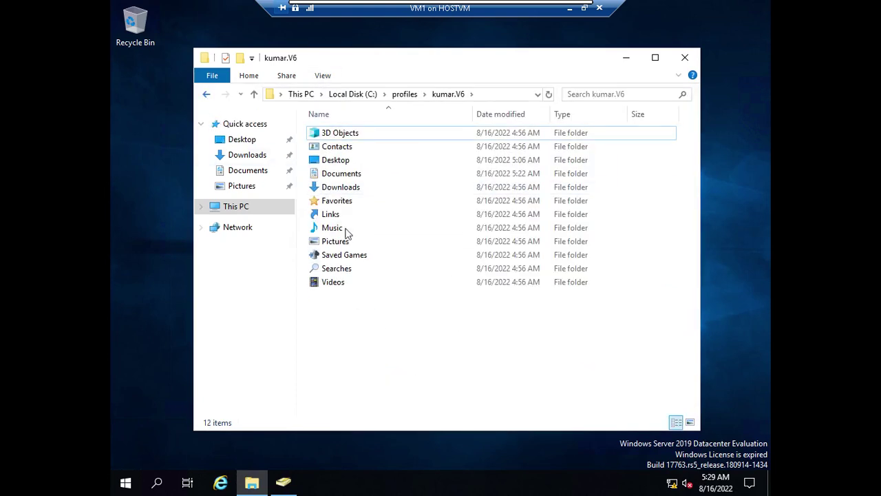
- Make the user's account owner of the .V6 folder, applied to subcontainers and objects
{"action": "key", "text": "alt+Up"}
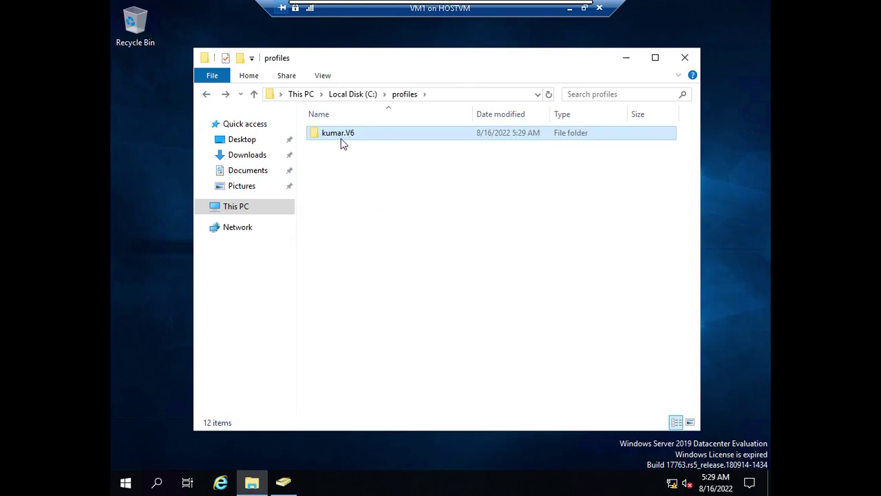
{"action": "right_click", "coordinate": [343, 135]}
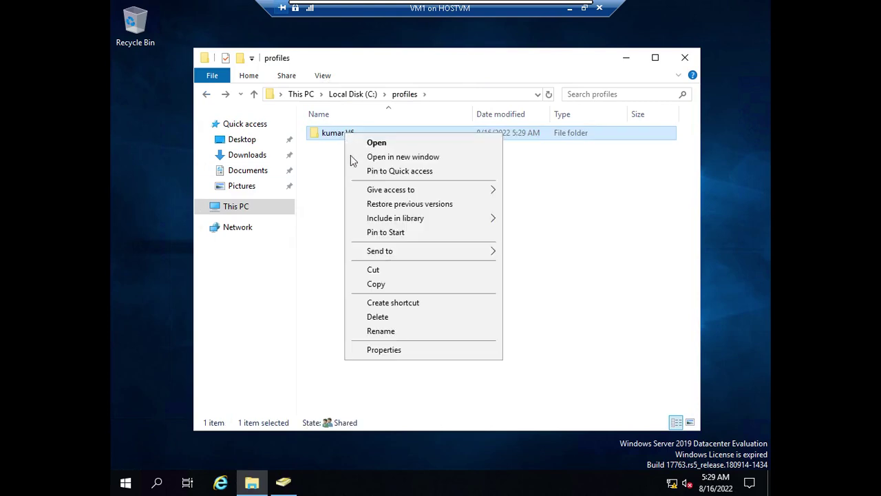
{"action": "left_click", "coordinate": [404, 355]}
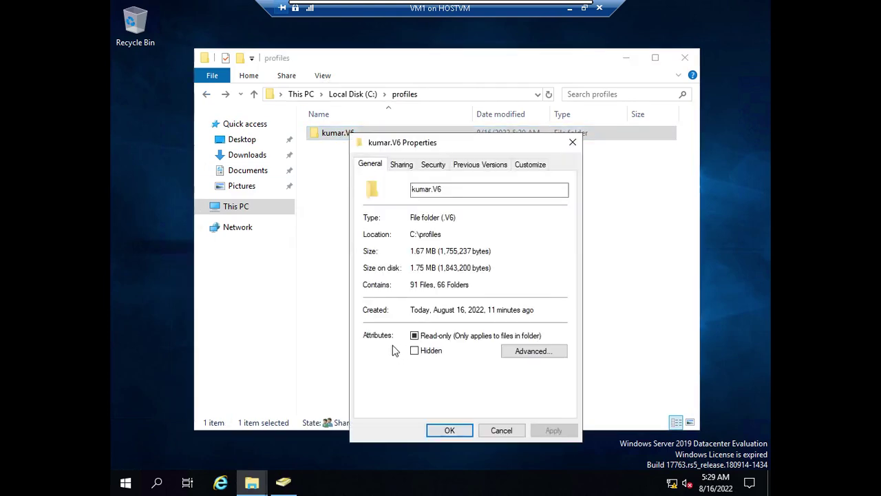
{"action": "left_click", "coordinate": [434, 166]}
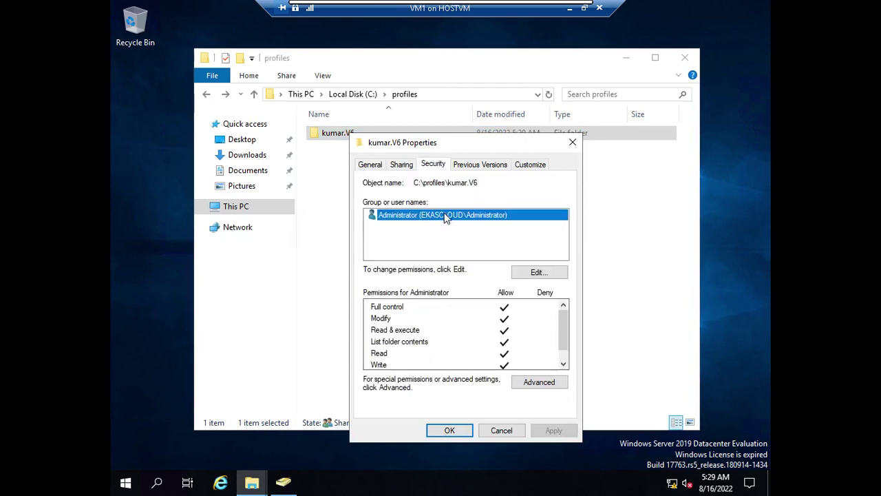
{"action": "left_click", "coordinate": [537, 383]}
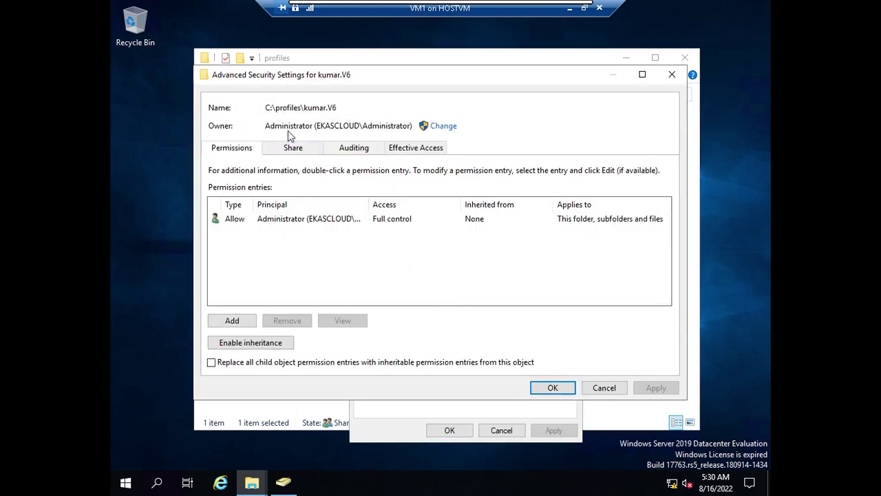
{"action": "left_click", "coordinate": [451, 128]}
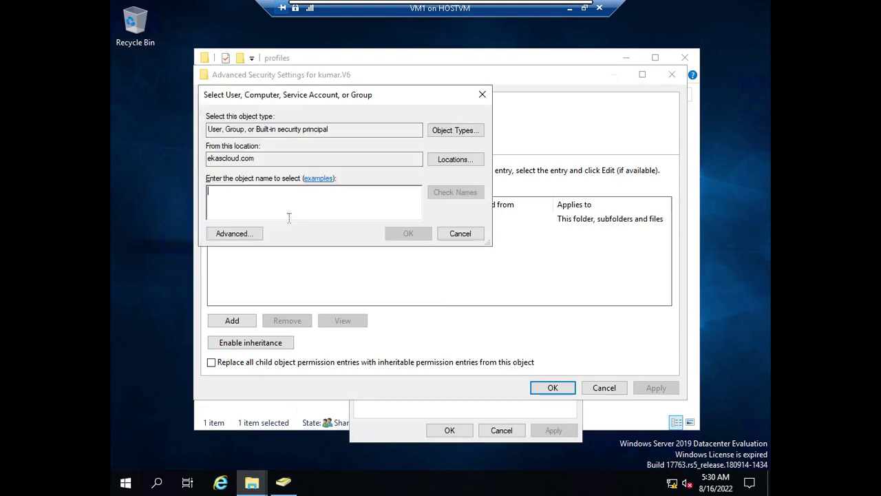
{"action": "type", "text": "ku"}
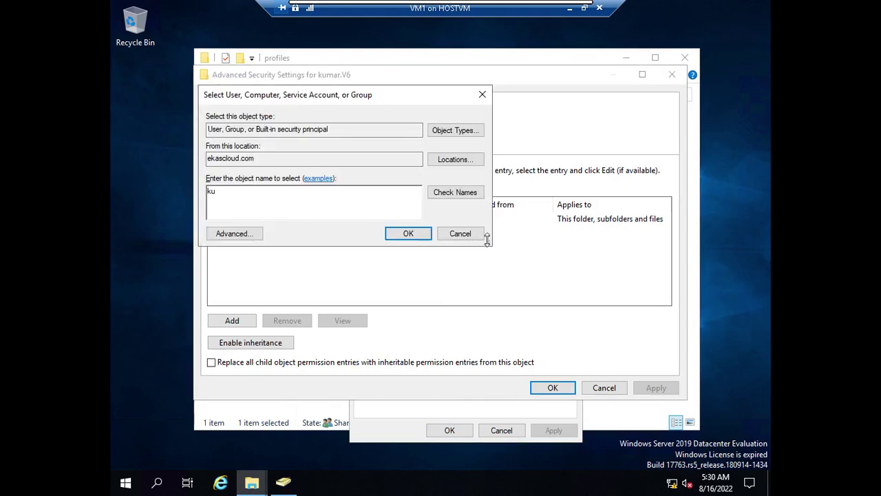
{"action": "left_click", "coordinate": [464, 196]}
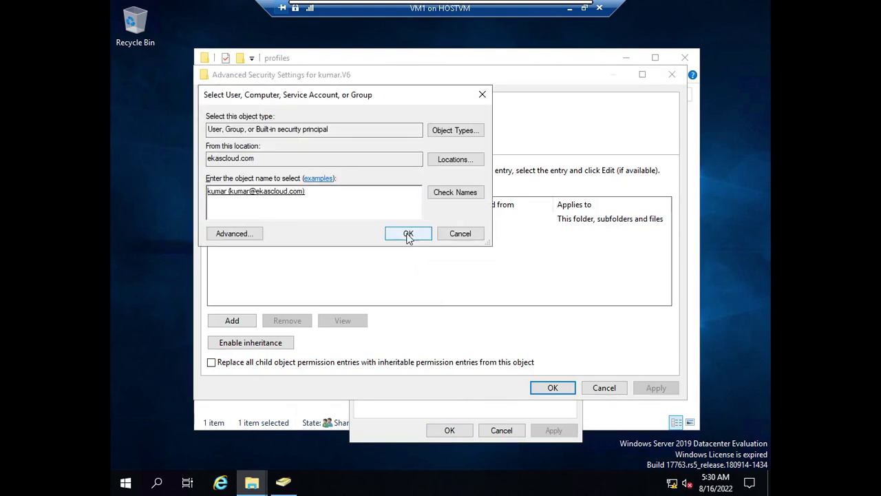
{"action": "left_click", "coordinate": [407, 236]}
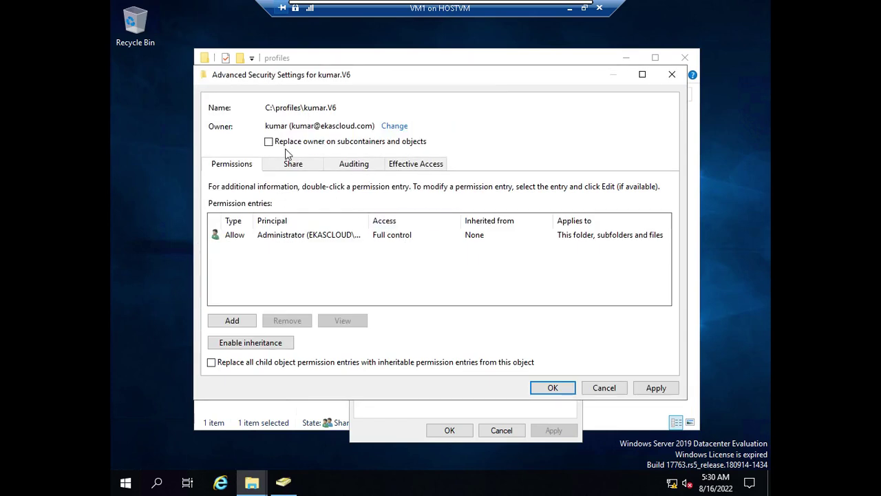
{"action": "left_click", "coordinate": [269, 142]}
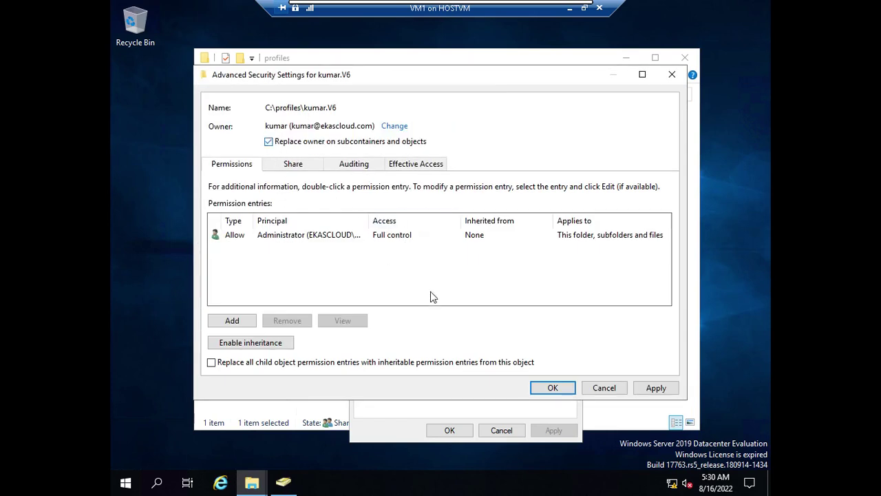
{"action": "left_click", "coordinate": [657, 390]}
{"action": "left_click", "coordinate": [544, 293]}
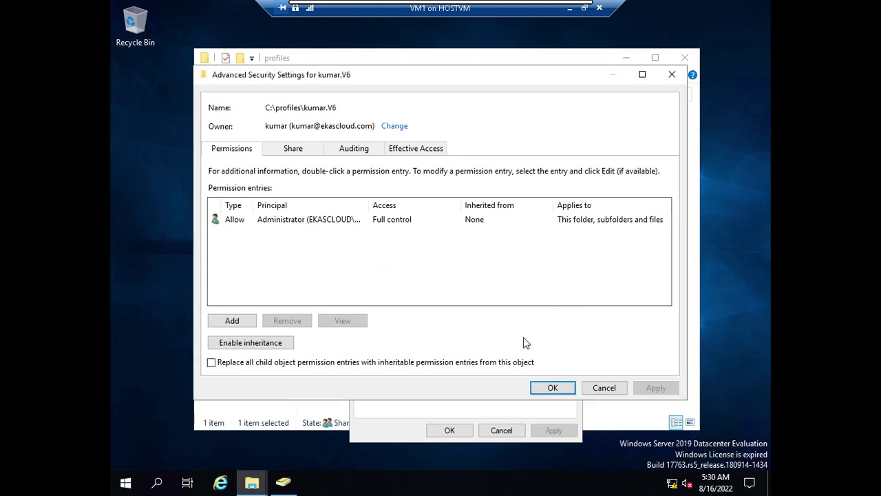
{"action": "left_click", "coordinate": [555, 388]}
- Add the user's account to the folder's permissions with Full control and save
{"action": "left_click", "coordinate": [543, 273]}
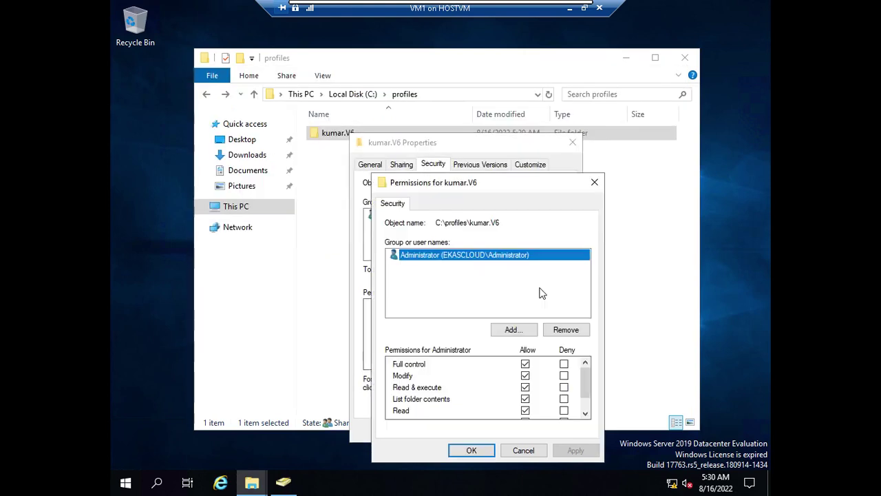
{"action": "left_click", "coordinate": [524, 334]}
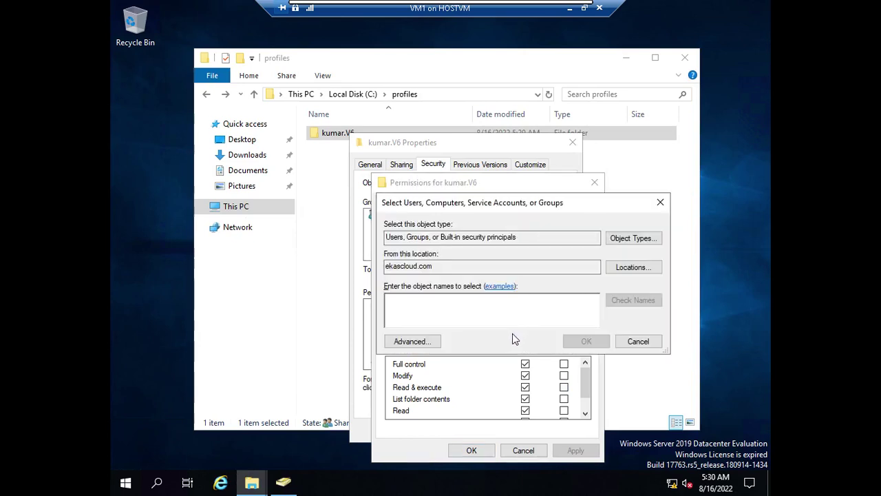
{"action": "type", "text": "kumar"}
{"action": "left_click", "coordinate": [630, 301]}
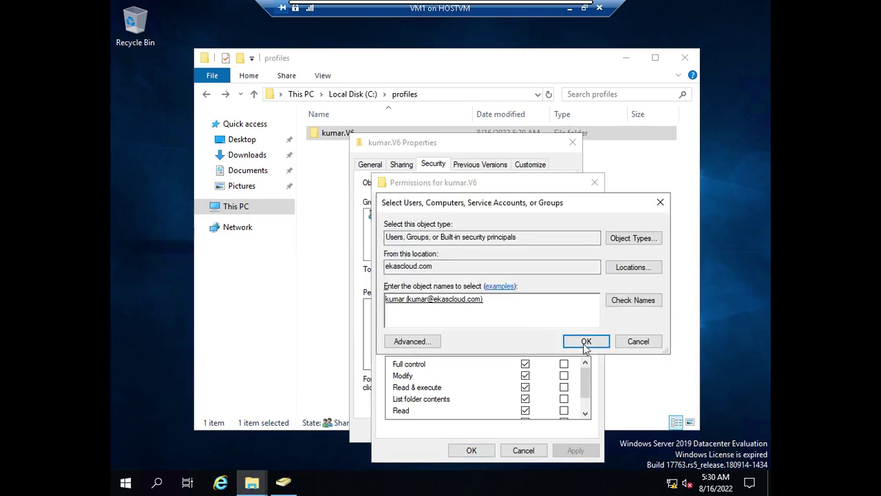
{"action": "left_click", "coordinate": [585, 342]}
{"action": "left_click", "coordinate": [525, 364]}
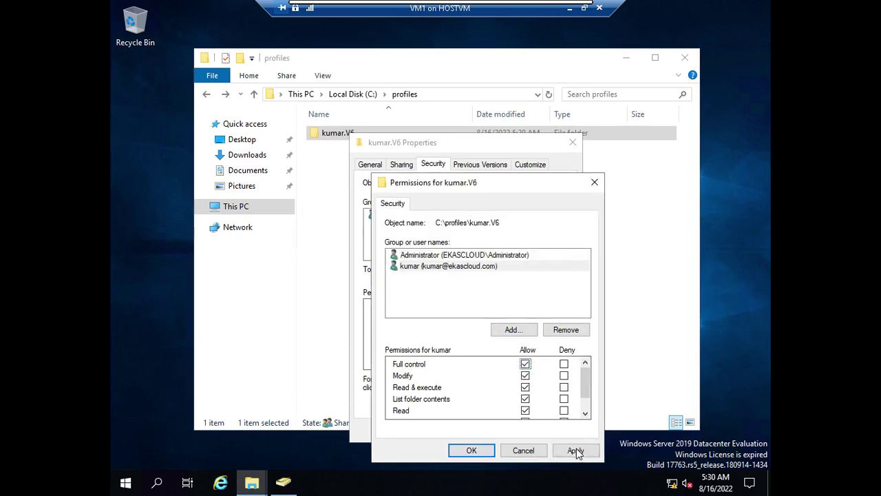
{"action": "left_click", "coordinate": [474, 450]}
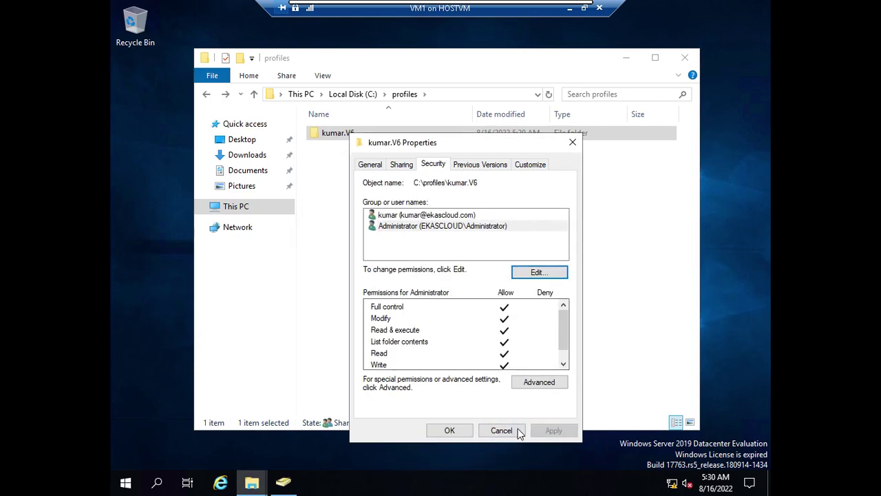
{"action": "left_click", "coordinate": [449, 430]}
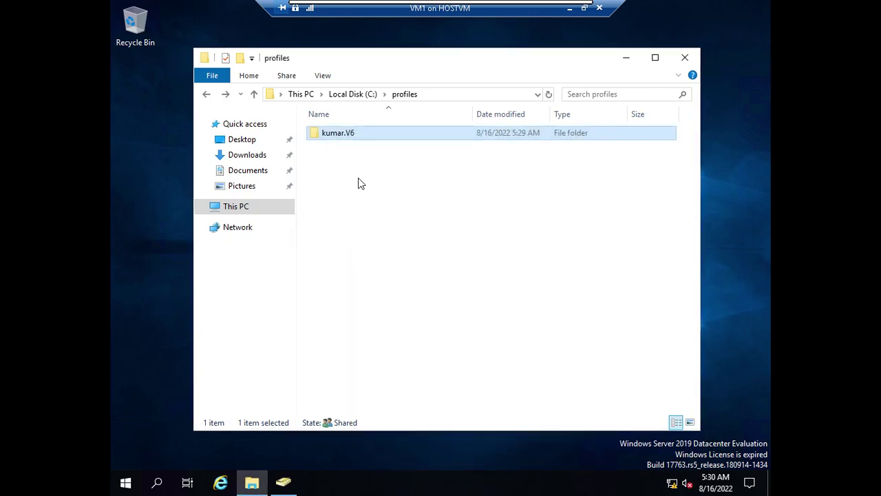
- Replace all child permissions of the .V6 folder with the user's entry
{"action": "right_click", "coordinate": [351, 137]}
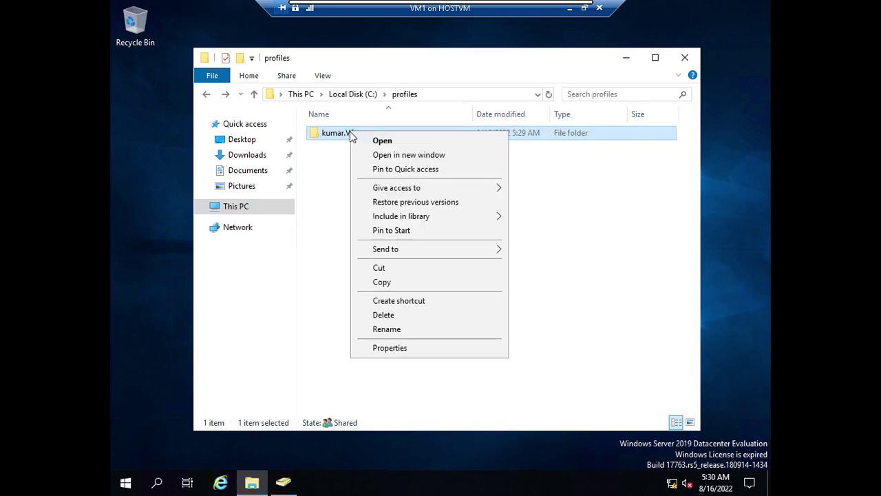
{"action": "left_click", "coordinate": [390, 347]}
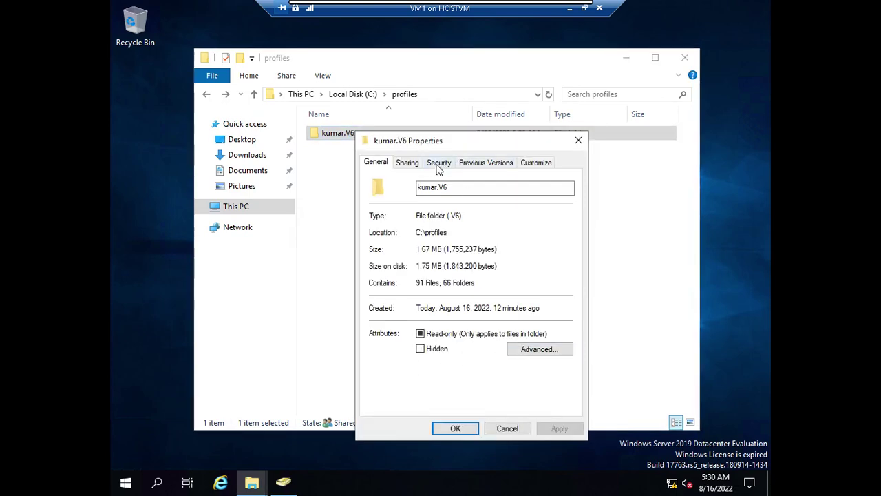
{"action": "left_click", "coordinate": [439, 164]}
{"action": "left_click", "coordinate": [544, 380]}
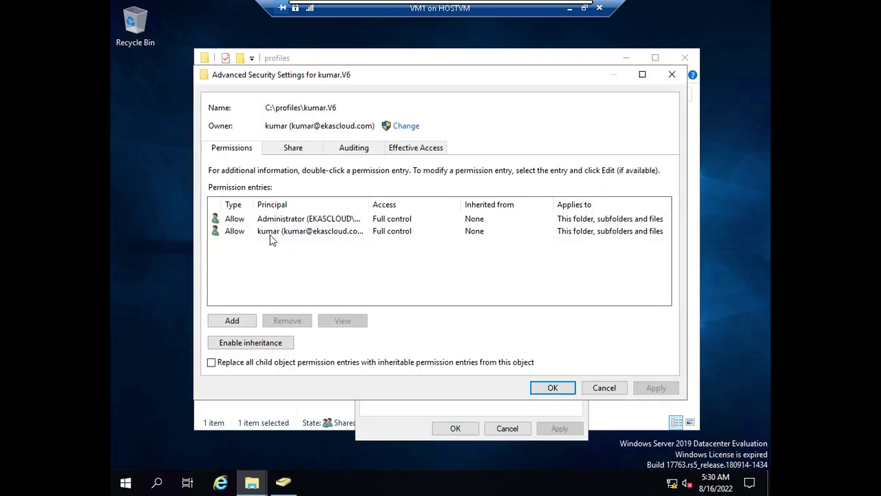
{"action": "left_click", "coordinate": [256, 297]}
{"action": "left_click", "coordinate": [211, 362]}
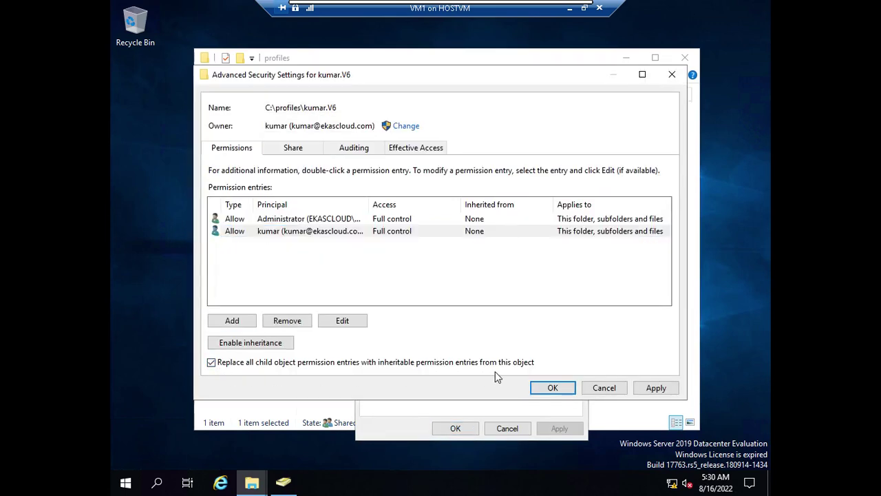
{"action": "left_click", "coordinate": [654, 389]}
{"action": "left_click", "coordinate": [490, 300]}
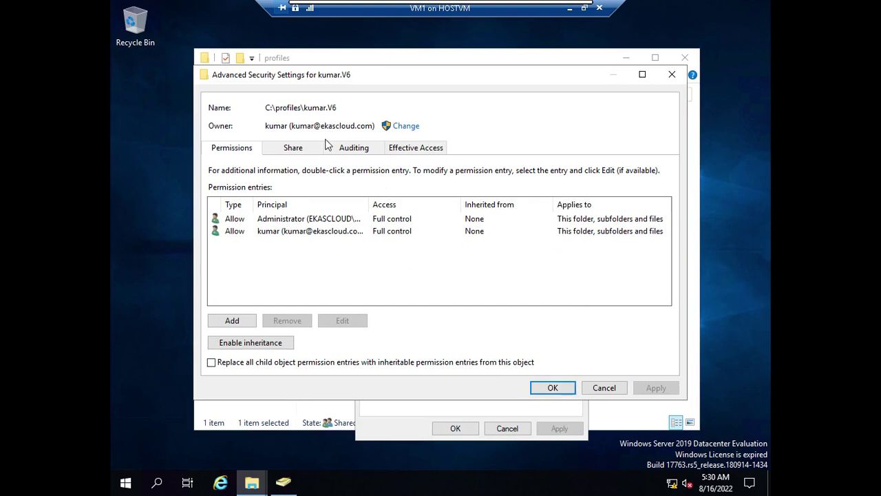
{"action": "left_click", "coordinate": [368, 234]}
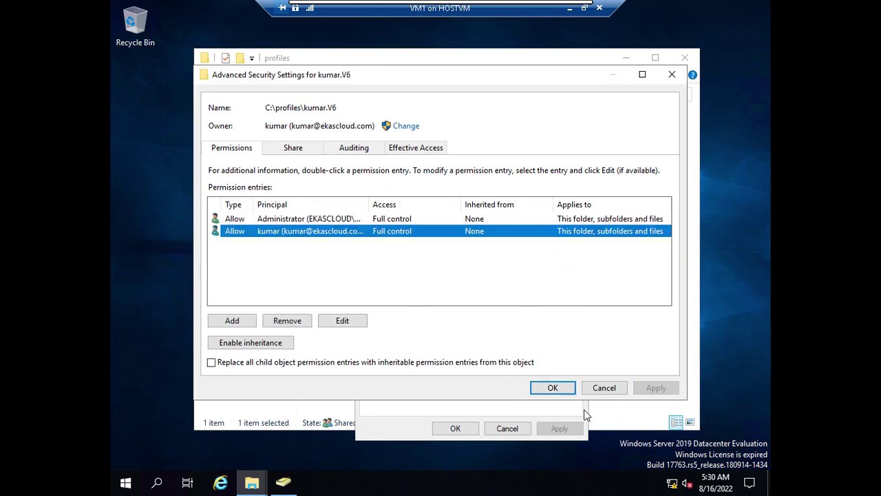
{"action": "left_click", "coordinate": [552, 388]}
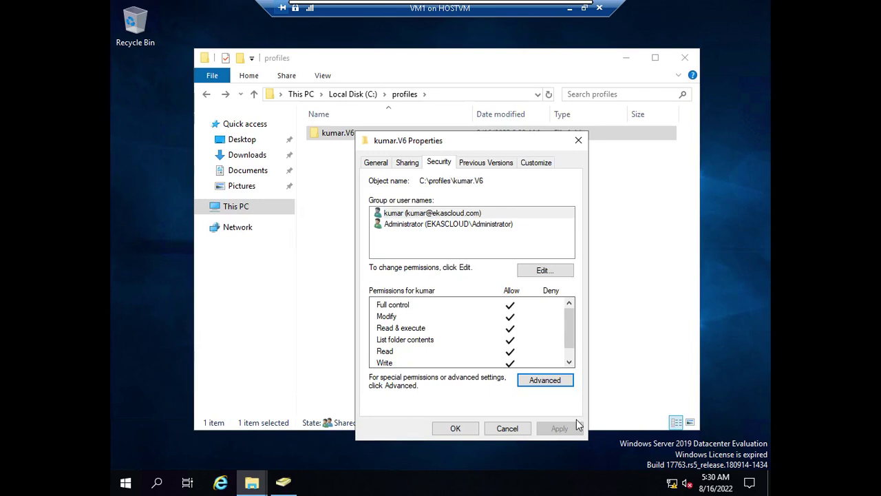
- Remove Administrator from the folder's permissions, leaving only the user with Full control
{"action": "left_click", "coordinate": [449, 225]}
{"action": "left_click", "coordinate": [556, 276]}
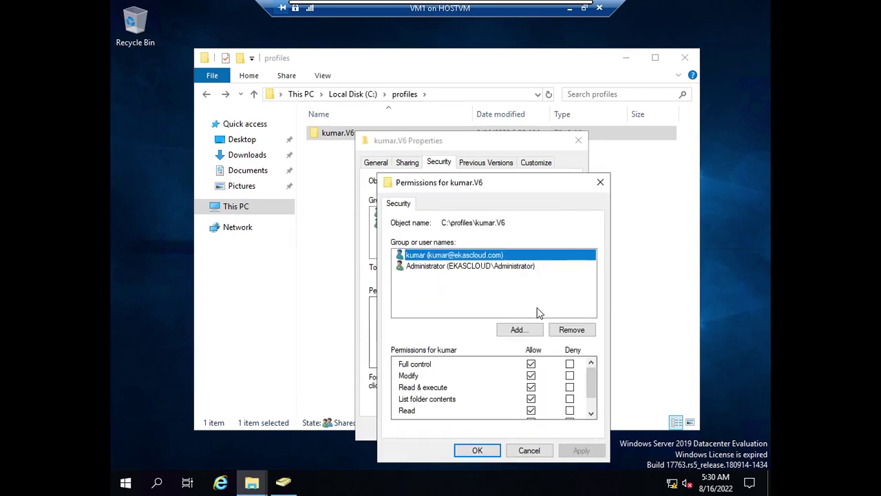
{"action": "left_click", "coordinate": [503, 268]}
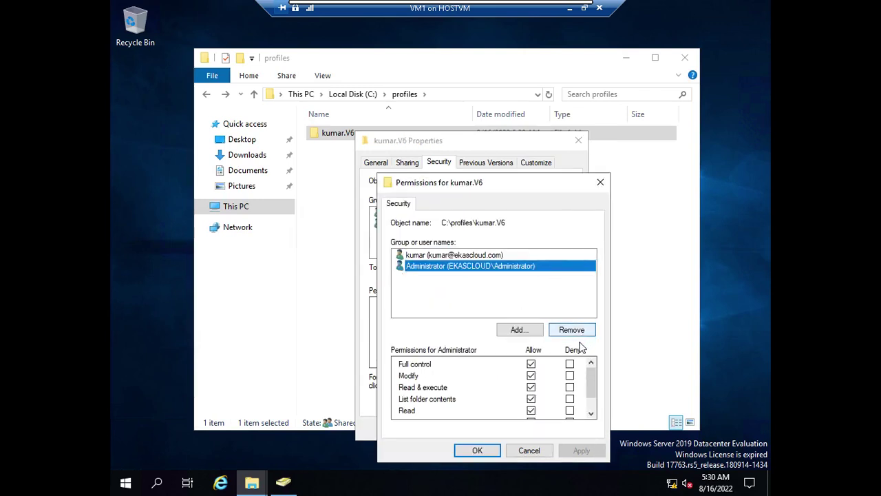
{"action": "left_click", "coordinate": [576, 334]}
{"action": "left_click", "coordinate": [582, 450]}
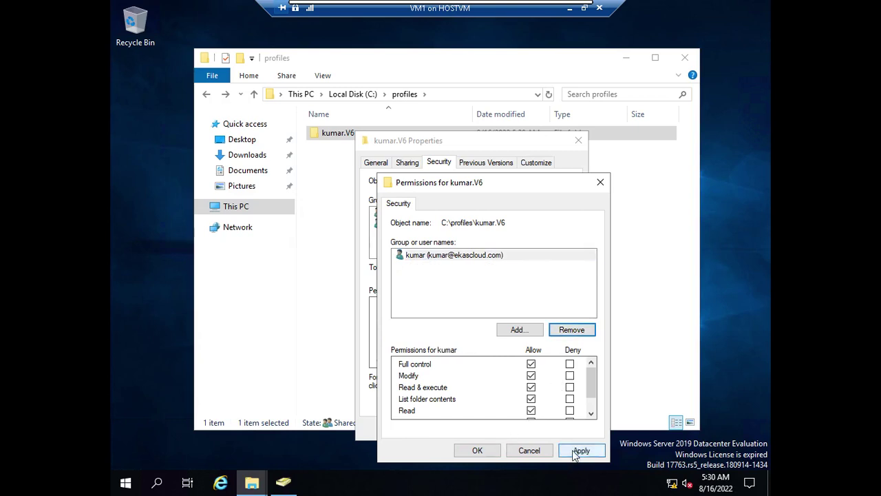
{"action": "left_click", "coordinate": [482, 449]}
{"action": "left_click", "coordinate": [474, 424]}
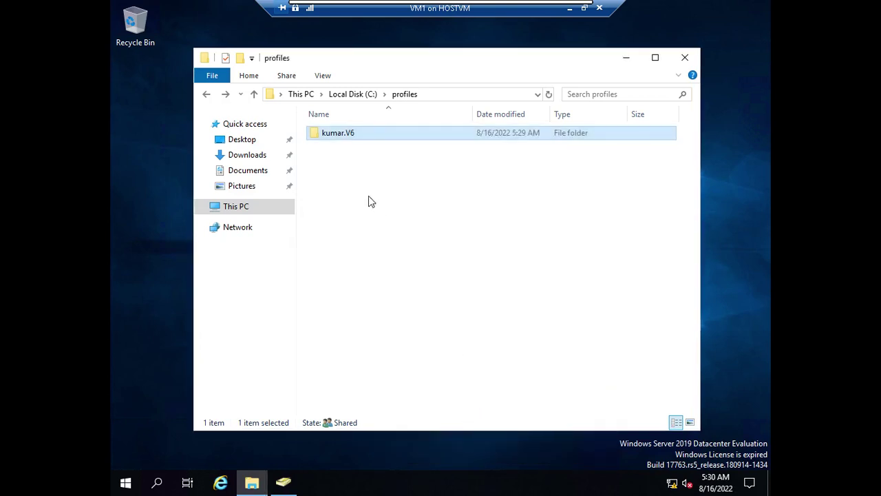
- Test that the profile folder now refuses access, then leave VM1 for Hyper-V Manager
{"action": "double_click", "coordinate": [367, 138]}
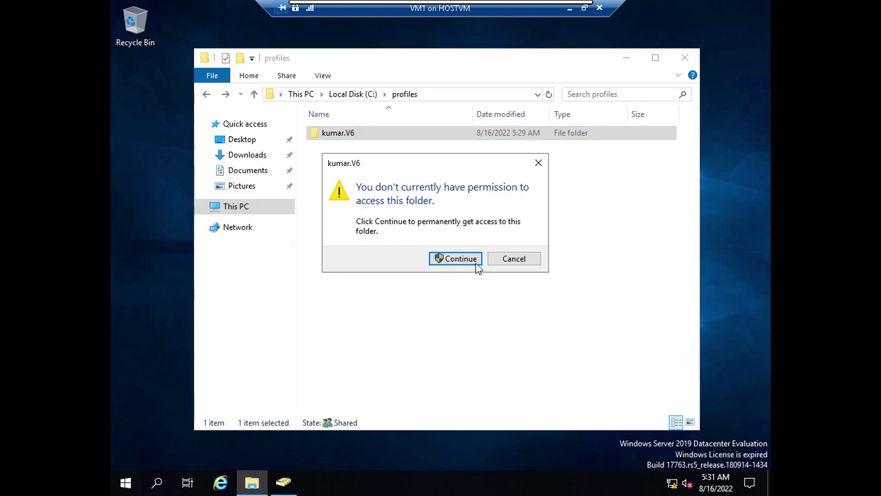
{"action": "left_click", "coordinate": [510, 259]}
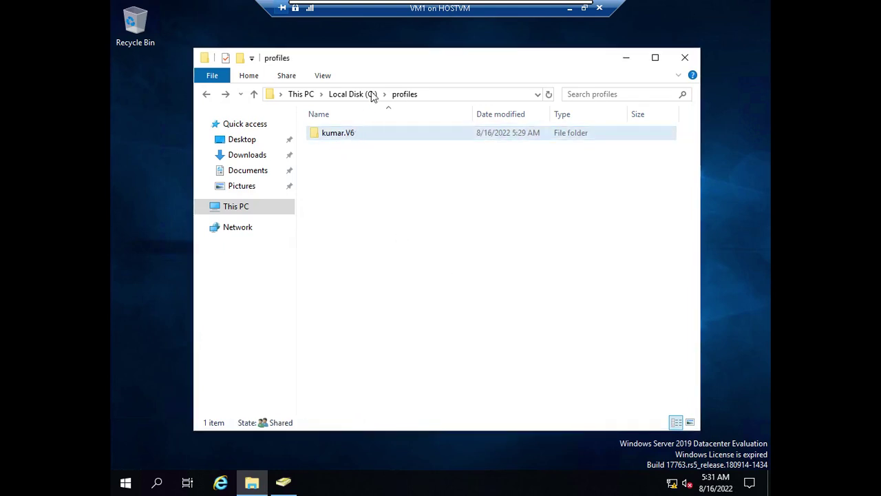
{"action": "left_click", "coordinate": [562, 15]}
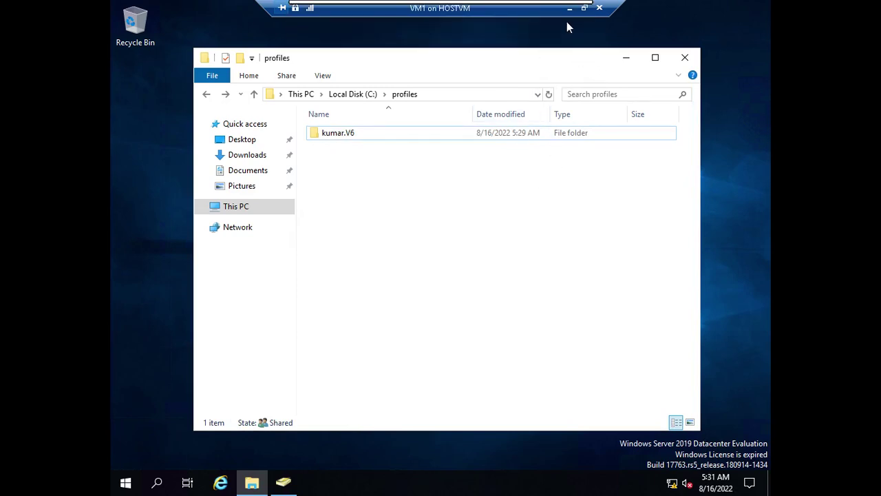
{"action": "left_click", "coordinate": [569, 9]}
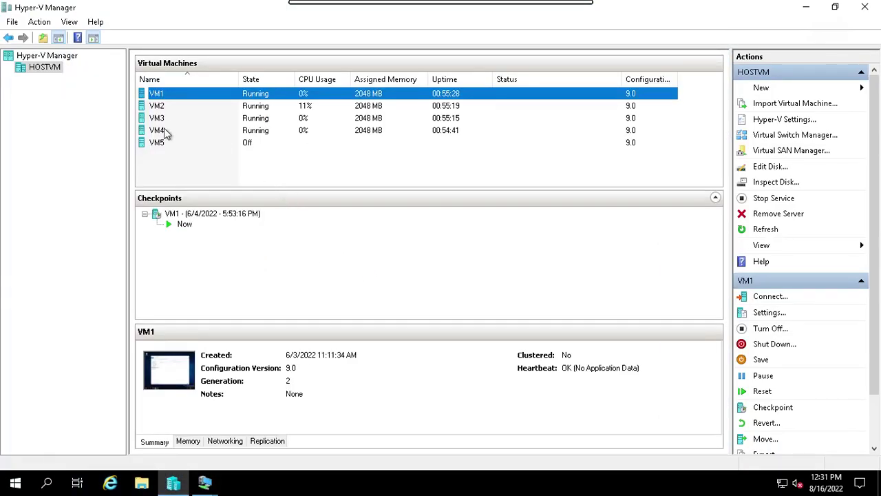
- Connect to VM2, send Ctrl+Alt+Delete, and sign in with the account password
{"action": "left_click", "coordinate": [168, 130]}
{"action": "left_click", "coordinate": [165, 109]}
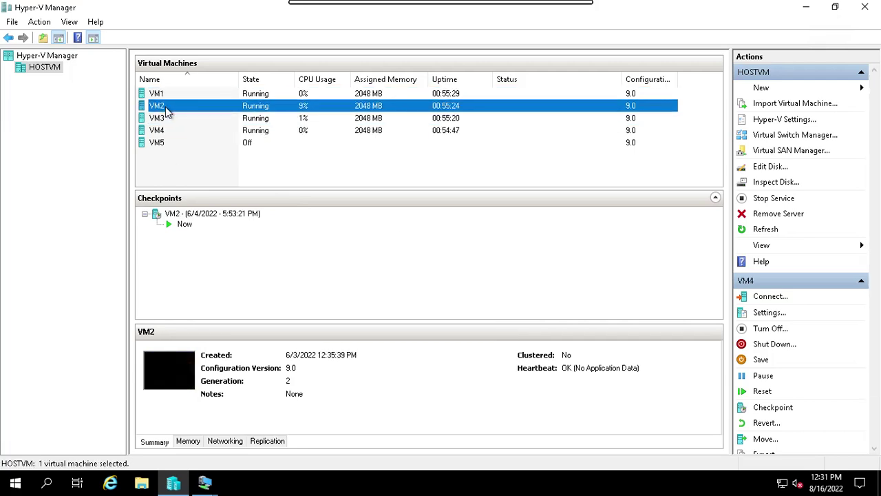
{"action": "double_click", "coordinate": [166, 108]}
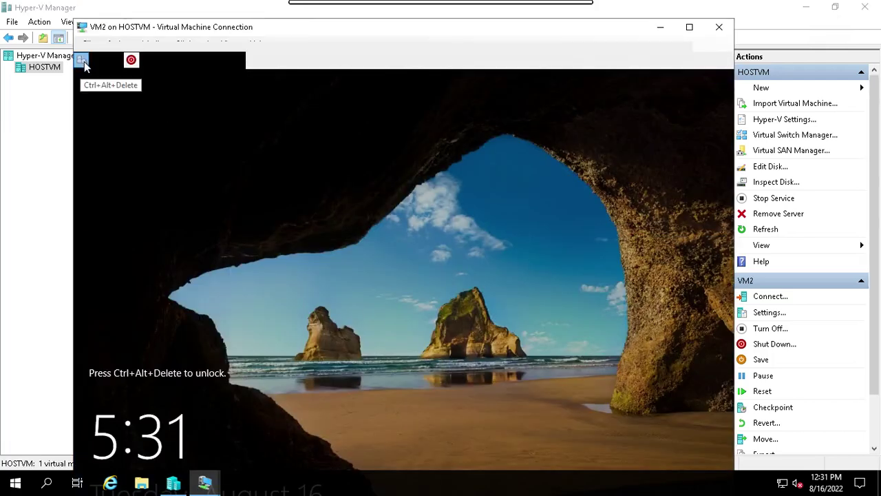
{"action": "left_click", "coordinate": [83, 59]}
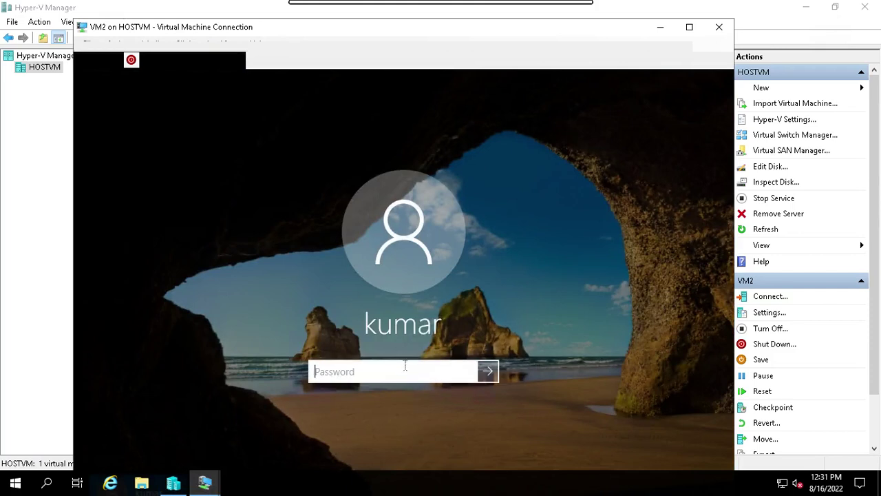
{"action": "type", "text": "Password"}
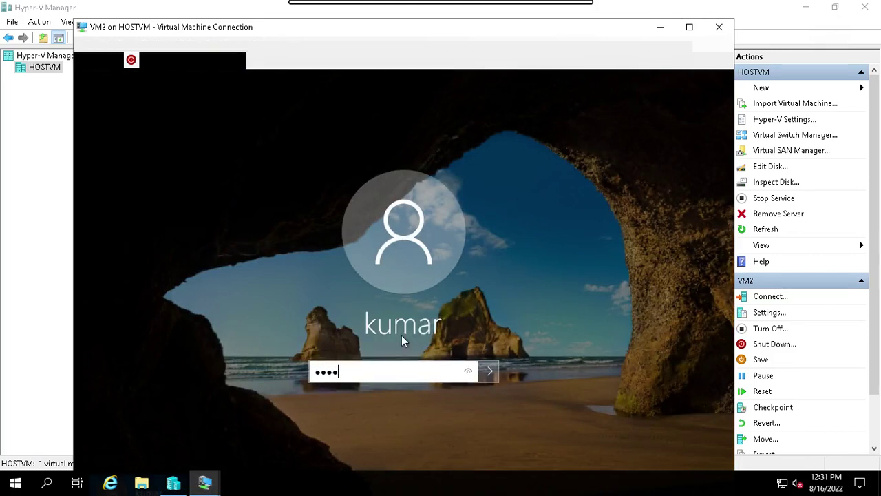
{"action": "key", "text": "Return"}
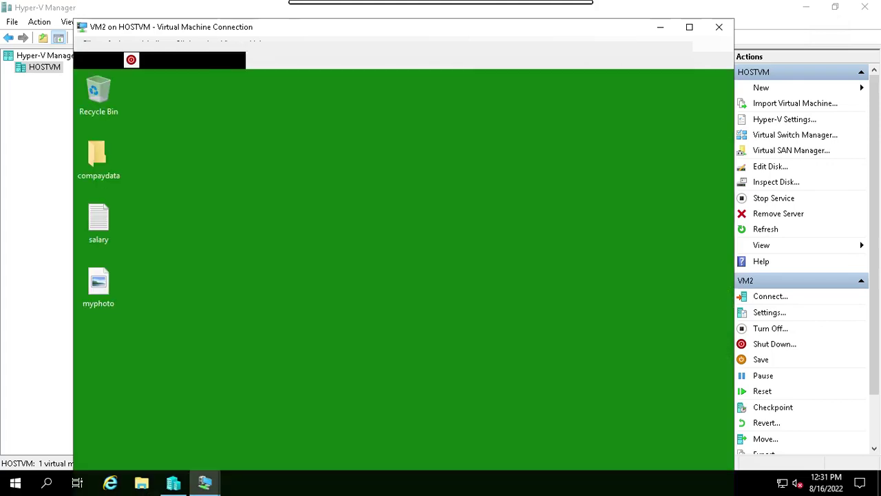
- Make the VM2 session full screen and show This PC in File Explorer
{"action": "left_click", "coordinate": [690, 28]}
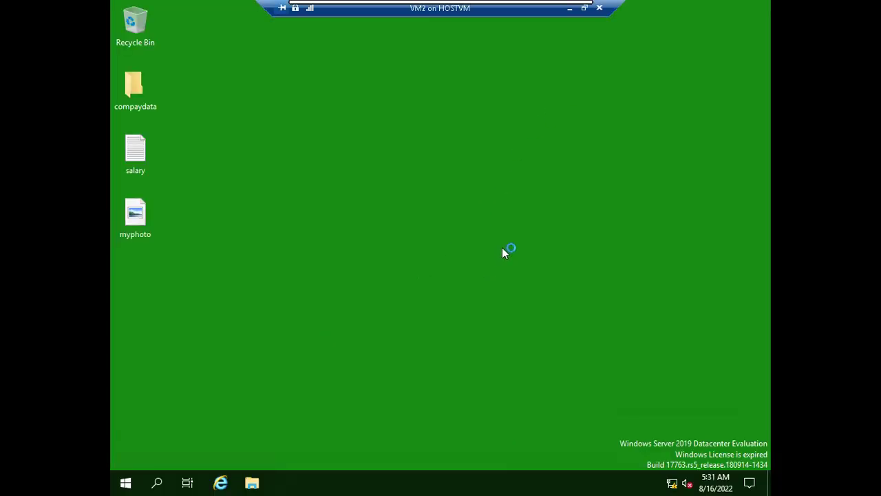
{"action": "left_click", "coordinate": [252, 483]}
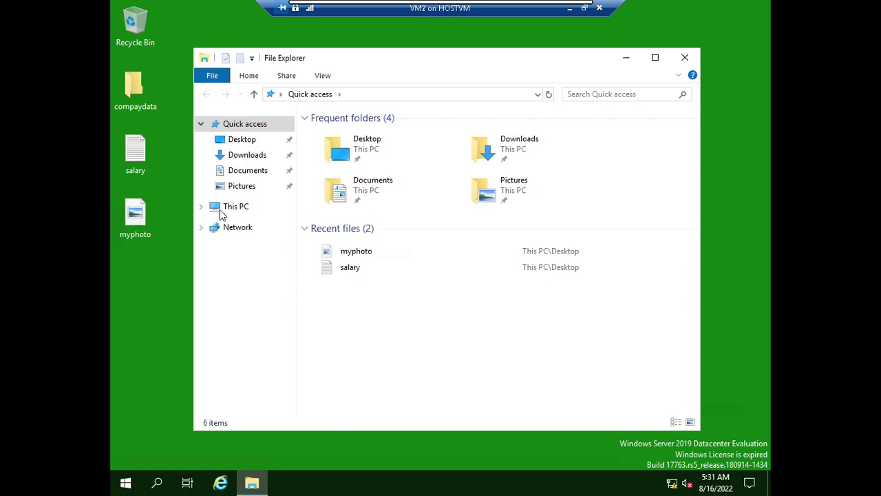
{"action": "left_click", "coordinate": [236, 210]}
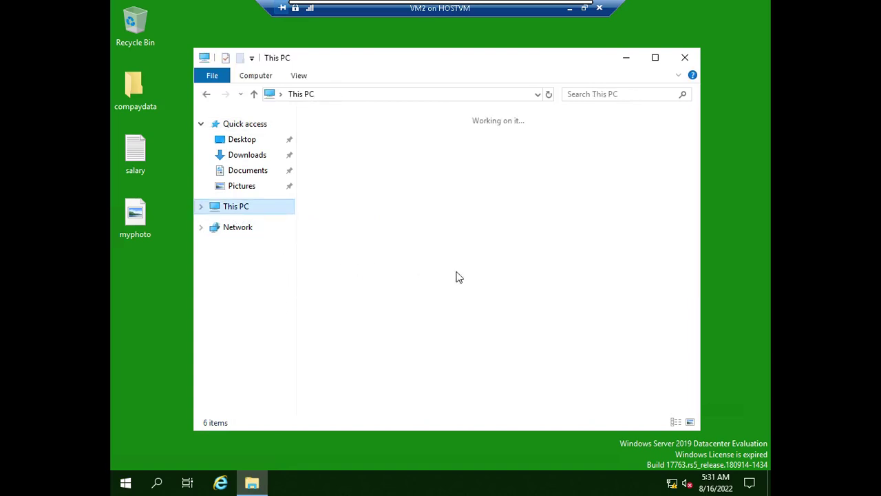
{"action": "right_click", "coordinate": [241, 213]}
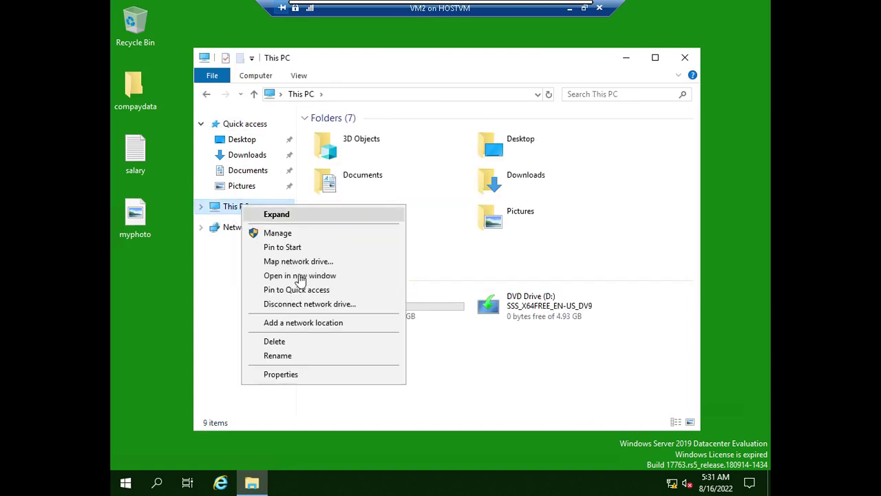
- Open This PC's system settings via Change settings, entering the administrator credentials
{"action": "left_click", "coordinate": [360, 374]}
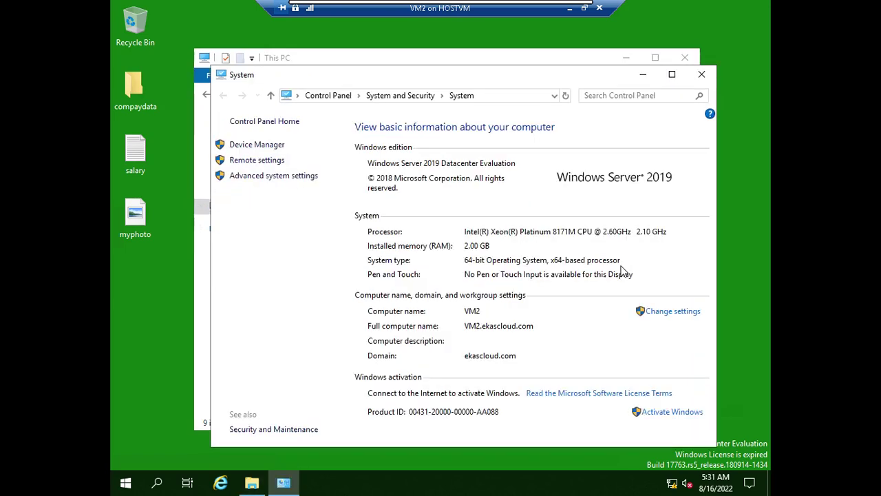
{"action": "left_click", "coordinate": [674, 313]}
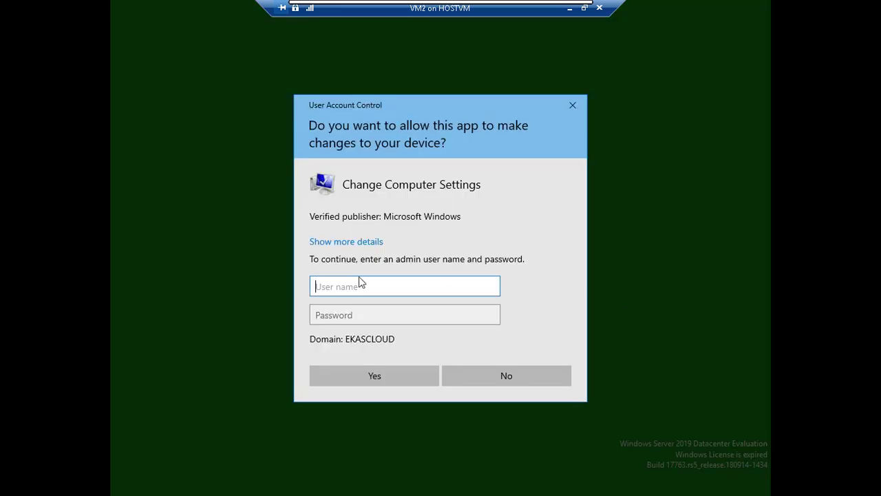
{"action": "type", "text": "Administrator"}
{"action": "key", "text": "Tab"}
{"action": "type", "text": "P"}
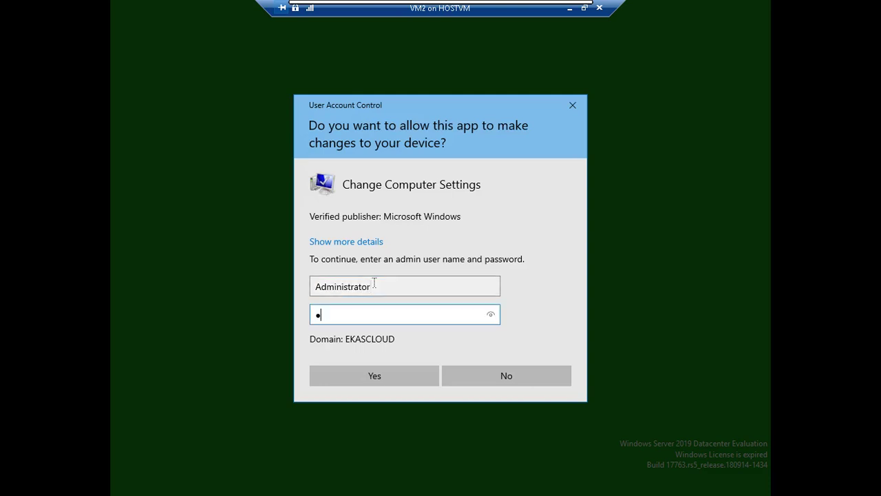
{"action": "key", "text": "Return"}
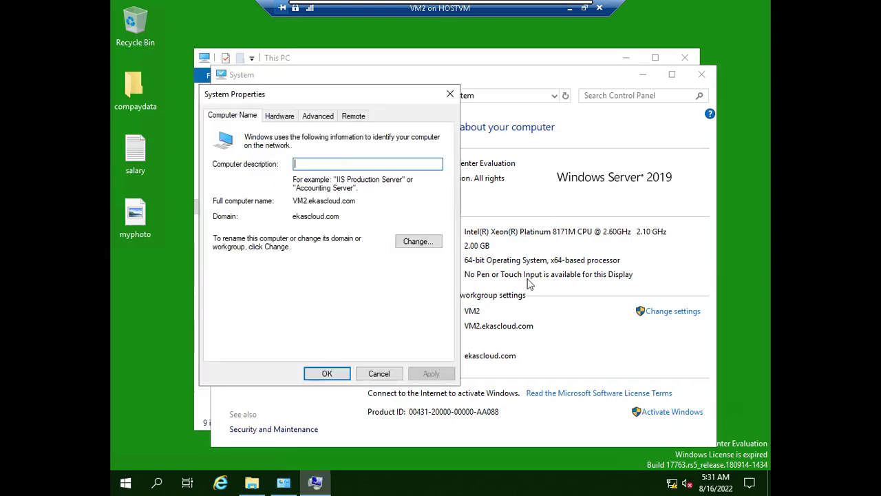
- Verify in Advanced > User Profiles that the domain user's profile type is Mandatory, then close all dialogs
{"action": "left_click", "coordinate": [319, 117]}
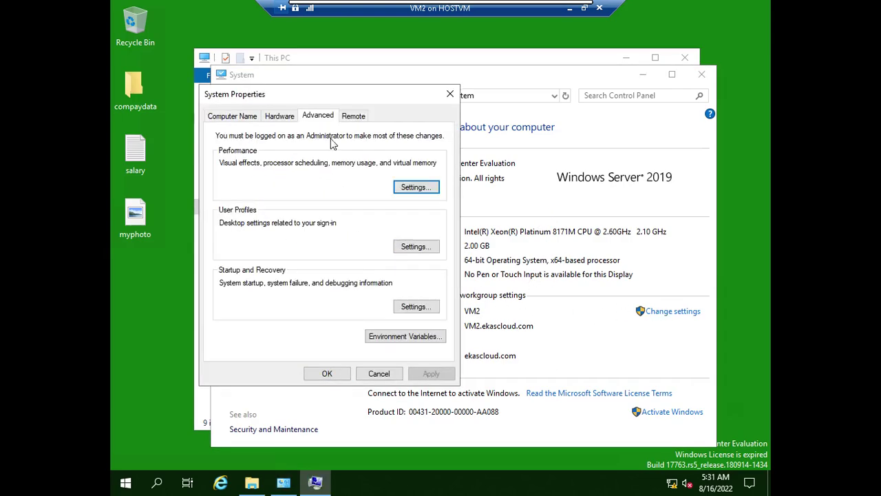
{"action": "left_click", "coordinate": [417, 246]}
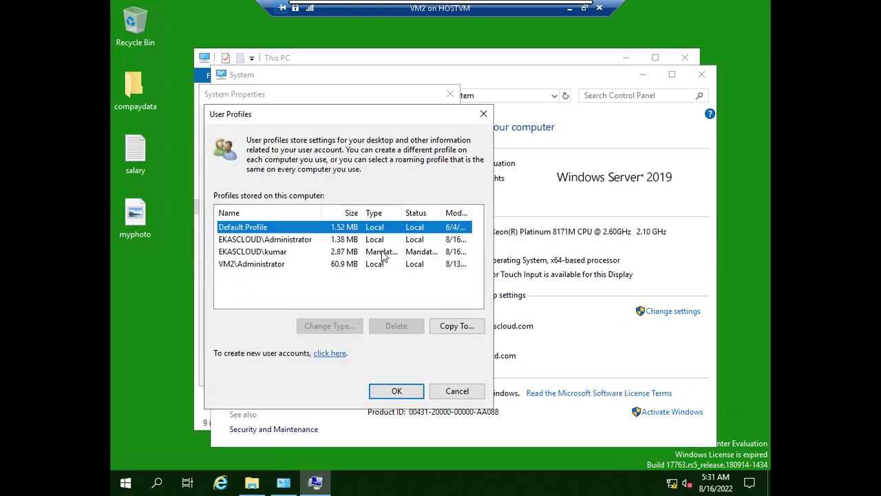
{"action": "left_click", "coordinate": [401, 254]}
{"action": "left_click_drag", "start_coordinate": [402, 212], "coordinate": [416, 214]}
{"action": "left_click", "coordinate": [396, 391]}
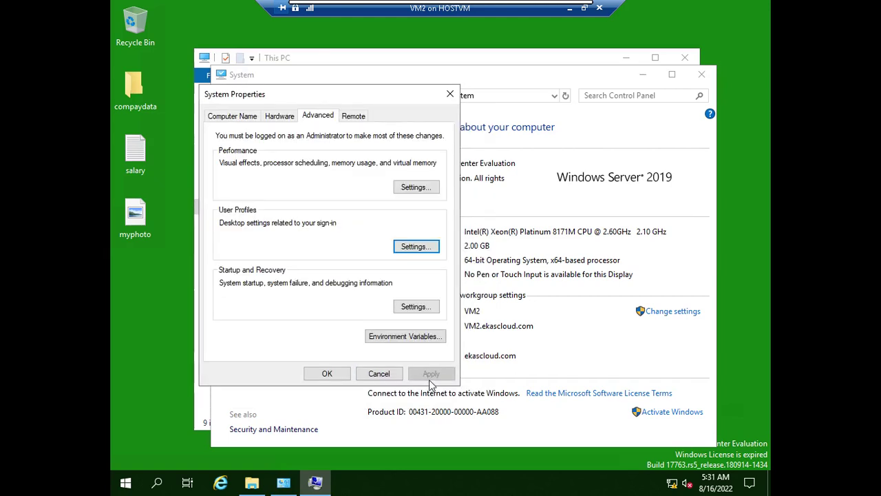
{"action": "left_click", "coordinate": [327, 375]}
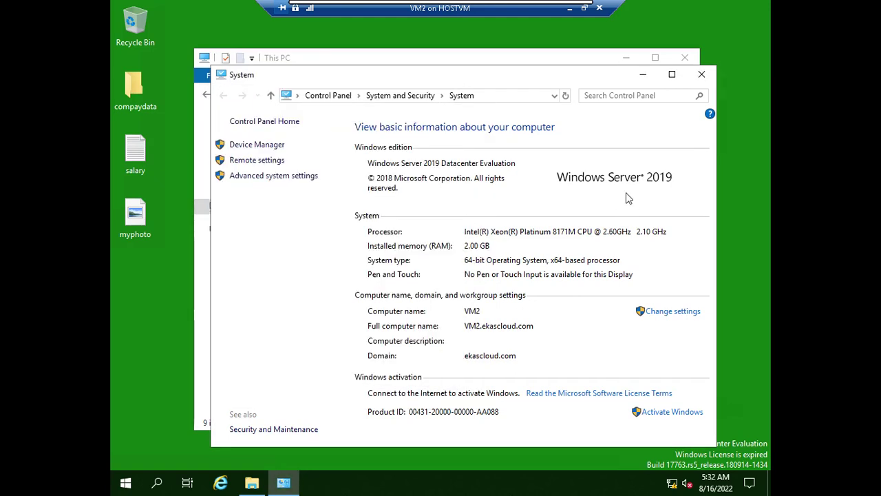
{"action": "left_click", "coordinate": [702, 74]}
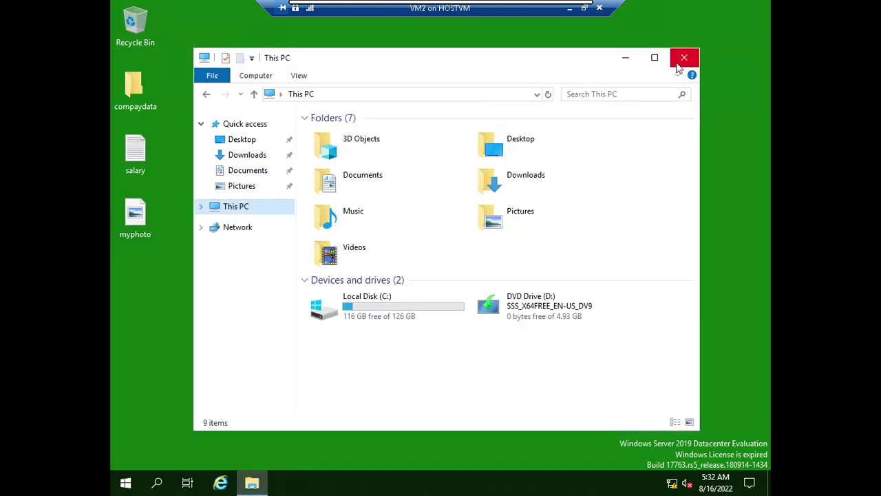
- Delete the compaydata, salary and myphoto items from the desktop
{"action": "left_click", "coordinate": [684, 58]}
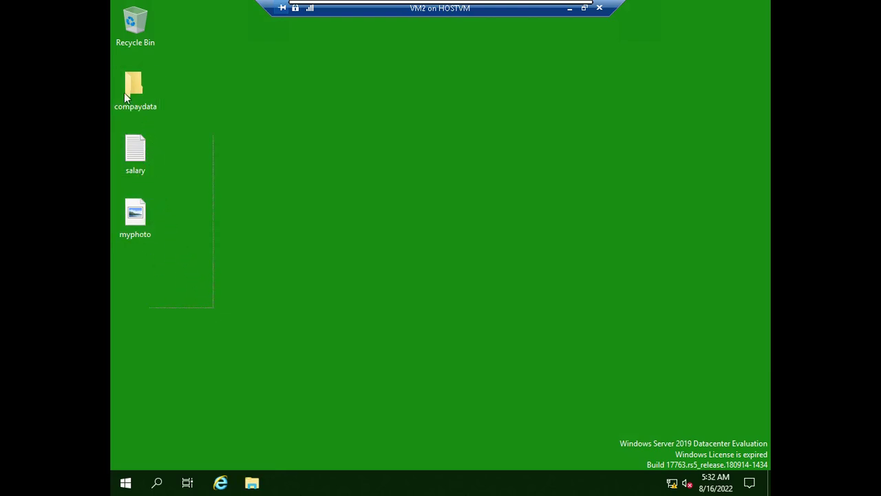
{"action": "left_click_drag", "start_coordinate": [125, 99], "coordinate": [118, 88]}
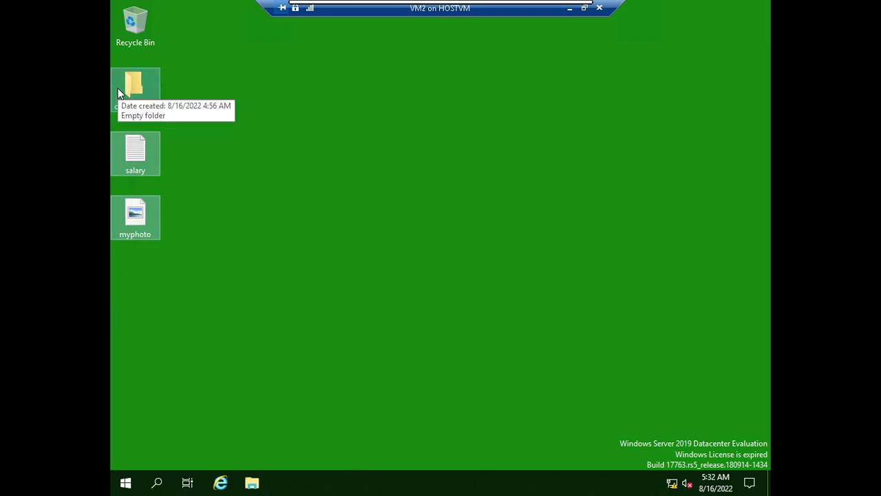
{"action": "key", "text": "Delete"}
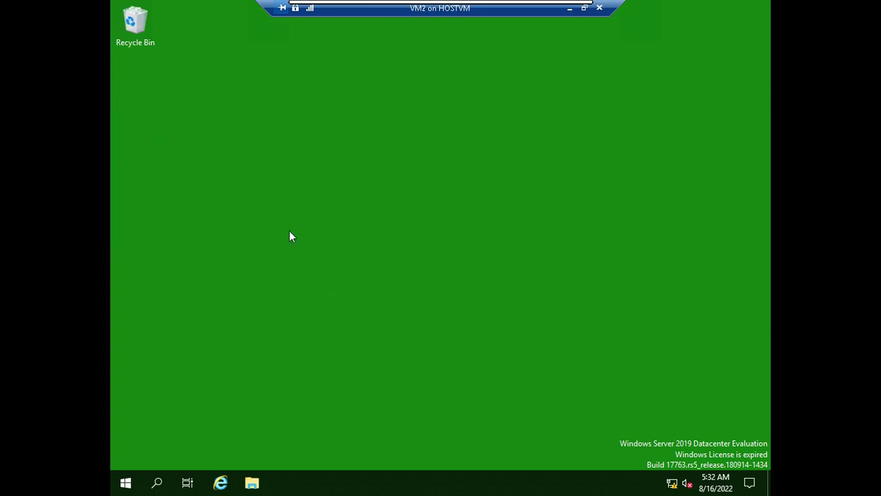
- Change the desktop background to solid black in Personalize settings
{"action": "right_click", "coordinate": [237, 230]}
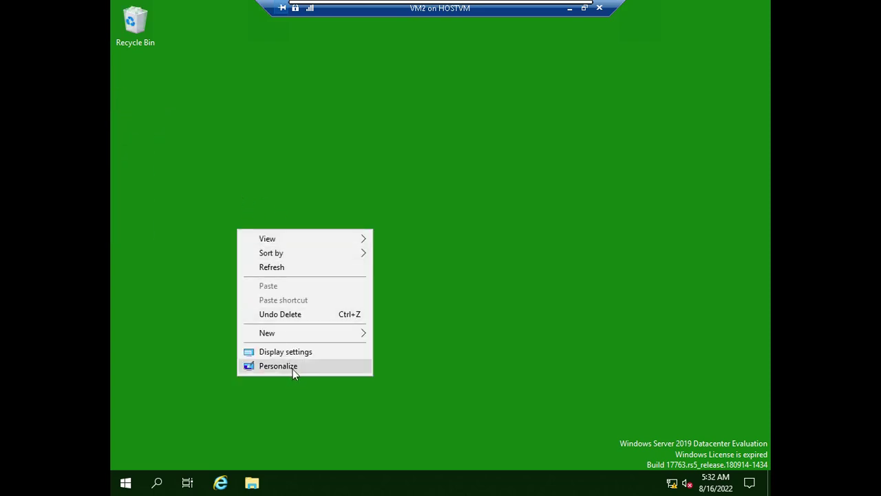
{"action": "left_click", "coordinate": [292, 369]}
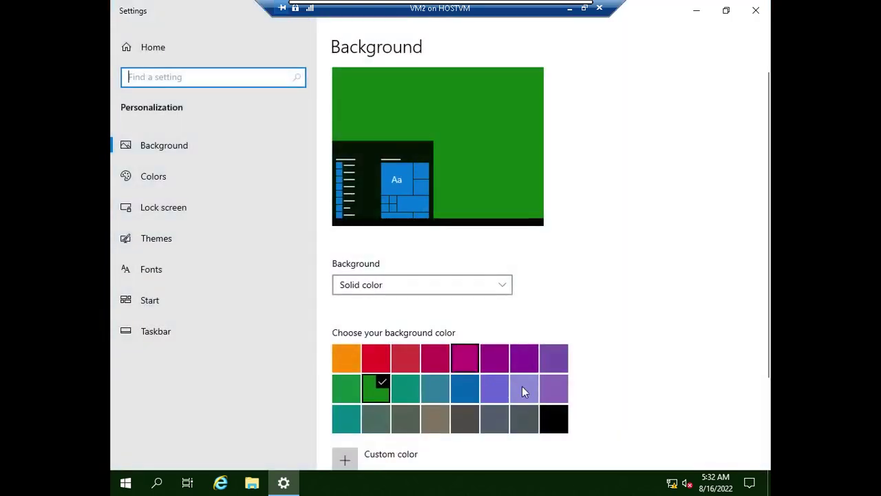
{"action": "left_click", "coordinate": [550, 427]}
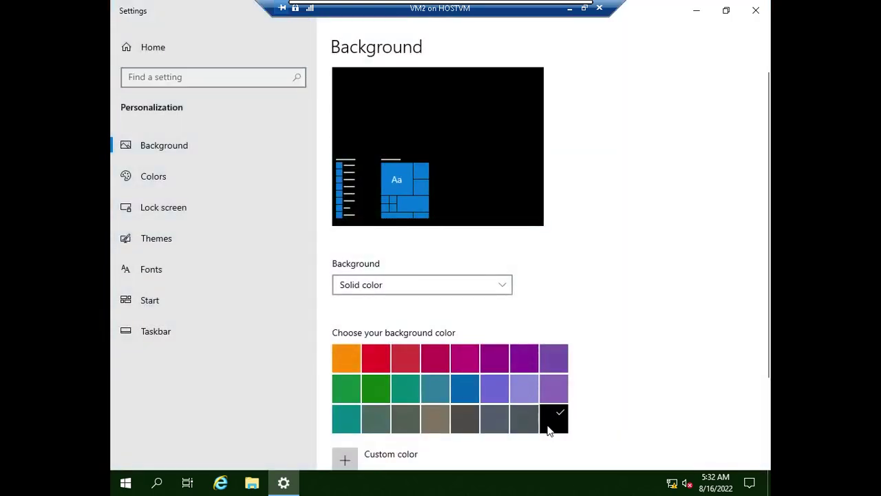
{"action": "left_click", "coordinate": [755, 10]}
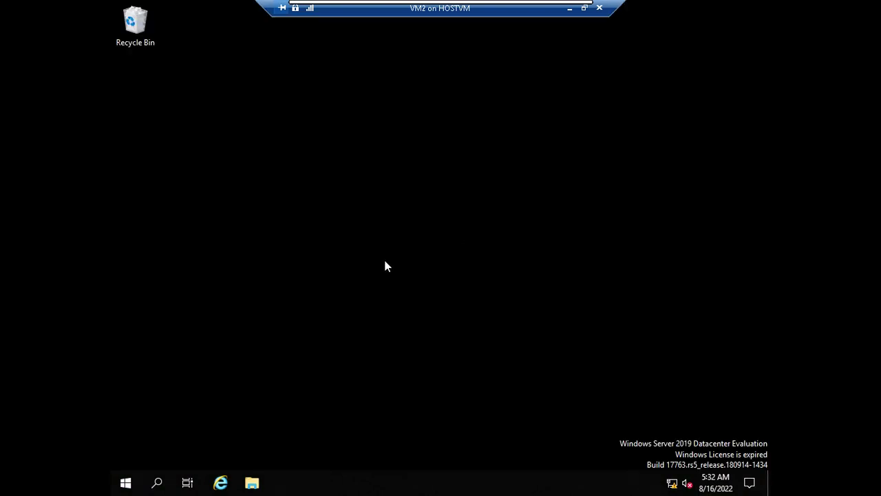
- Create a new desktop folder named movies
{"action": "right_click", "coordinate": [269, 199]}
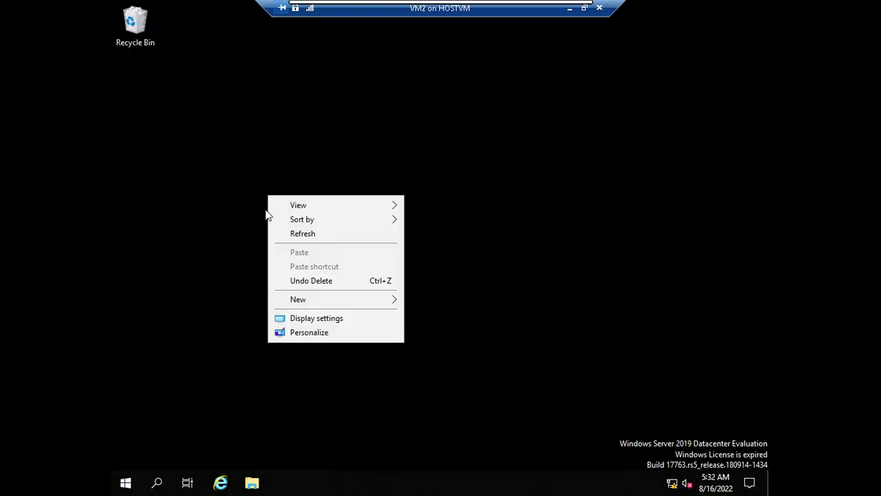
{"action": "mouse_move", "coordinate": [363, 309]}
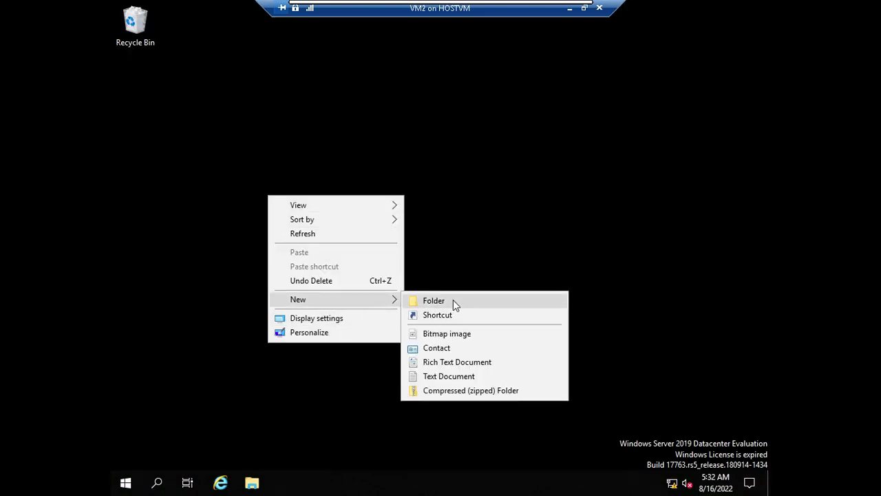
{"action": "left_click", "coordinate": [454, 301]}
{"action": "type", "text": "movies"}
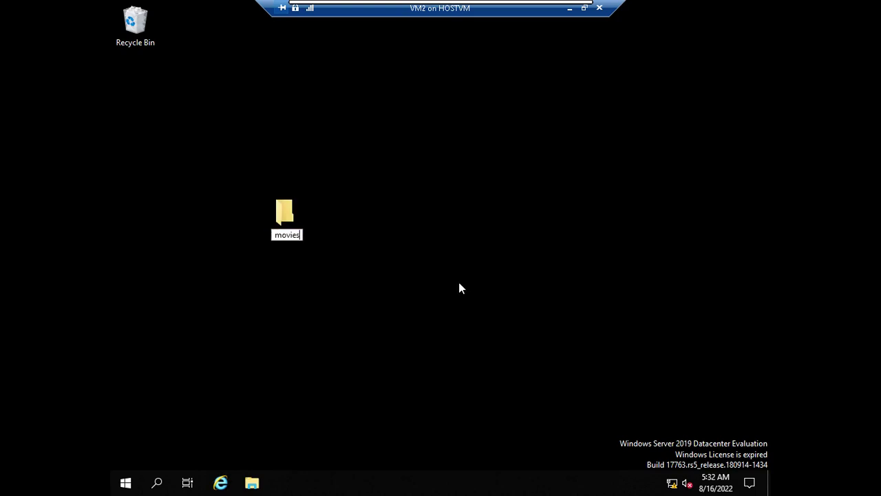
{"action": "key", "text": "Return"}
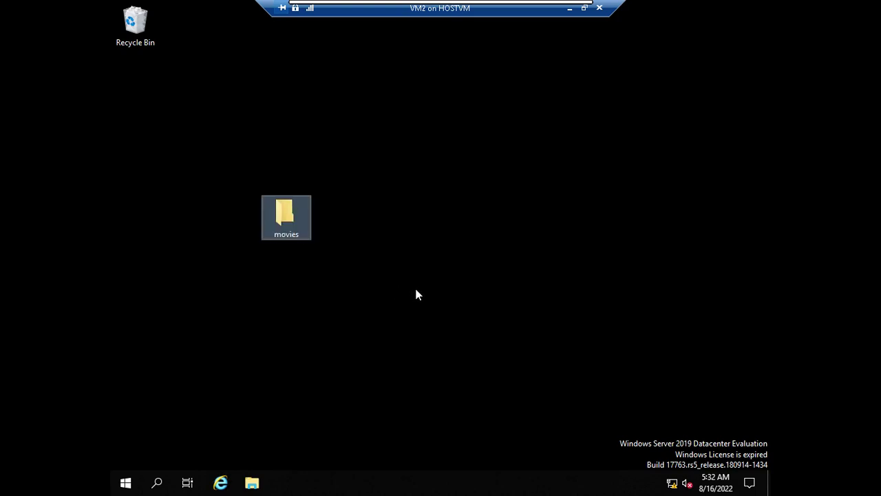
- Paste dozens of copies of the movies folder onto the desktop
{"action": "key", "text": "ctrl+v"}
{"action": "key", "text": "ctrl+v"}
{"action": "key", "text": "ctrl+v"}
{"action": "key", "text": "ctrl+v"}
{"action": "key", "text": "ctrl+v"}
{"action": "key", "text": "ctrl+v"}
{"action": "key", "text": "ctrl+v"}
{"action": "key", "text": "ctrl+v"}
{"action": "key", "text": "ctrl+v"}
{"action": "key", "text": "ctrl+v"}
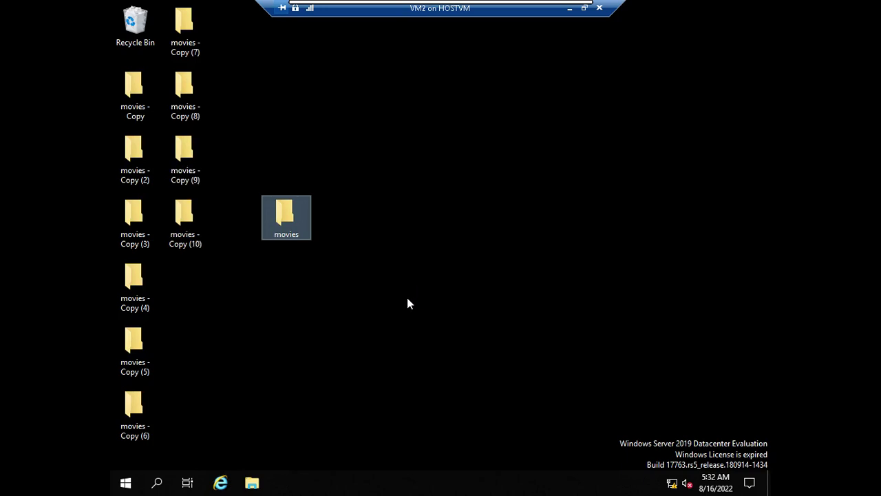
{"action": "key", "text": "ctrl+v"}
{"action": "key", "text": "ctrl+v"}
{"action": "key", "text": "ctrl+v"}
{"action": "key", "text": "ctrl+v"}
{"action": "key", "text": "ctrl+v"}
{"action": "key", "text": "ctrl+v"}
{"action": "key", "text": "ctrl+v"}
{"action": "key", "text": "ctrl+v"}
{"action": "key", "text": "ctrl+v"}
{"action": "key", "text": "ctrl+v"}
{"action": "key", "text": "ctrl+v"}
{"action": "key", "text": "ctrl+v"}
{"action": "key", "text": "ctrl+v"}
{"action": "key", "text": "ctrl+v"}
{"action": "key", "text": "ctrl+v"}
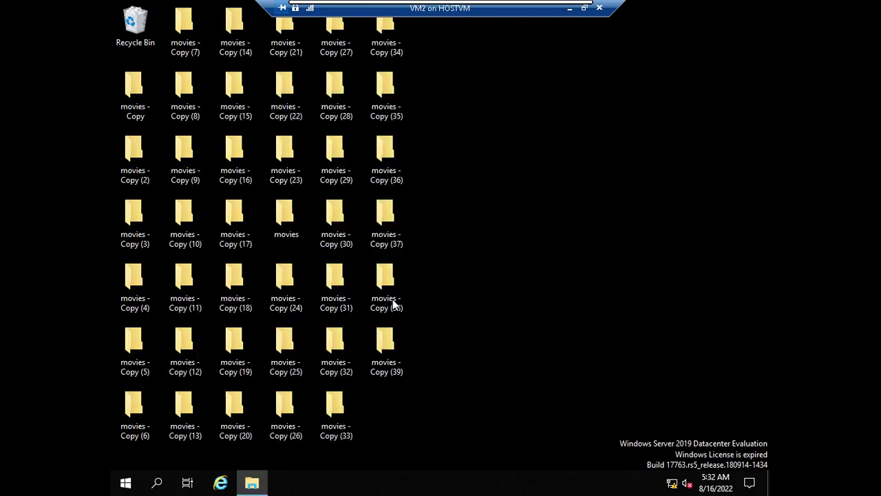
{"action": "left_click", "coordinate": [212, 121]}
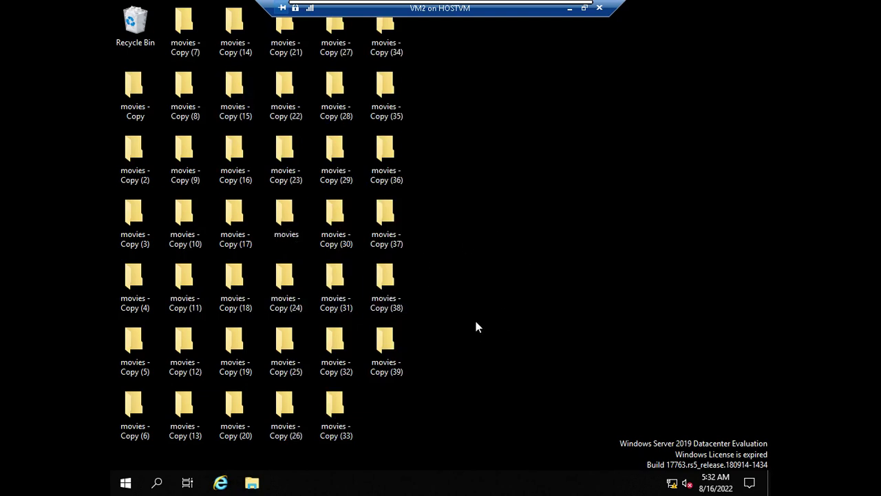
- Sign out of the current user session from the Start menu
{"action": "left_click", "coordinate": [125, 478]}
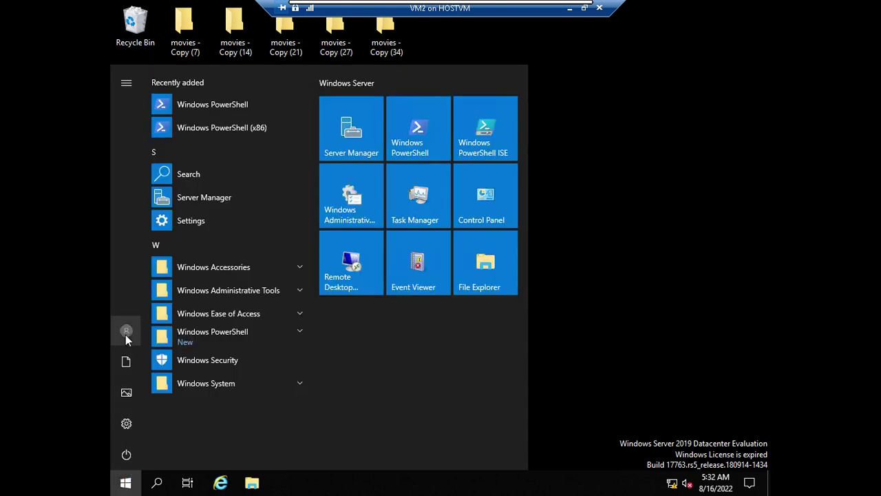
{"action": "left_click", "coordinate": [126, 332]}
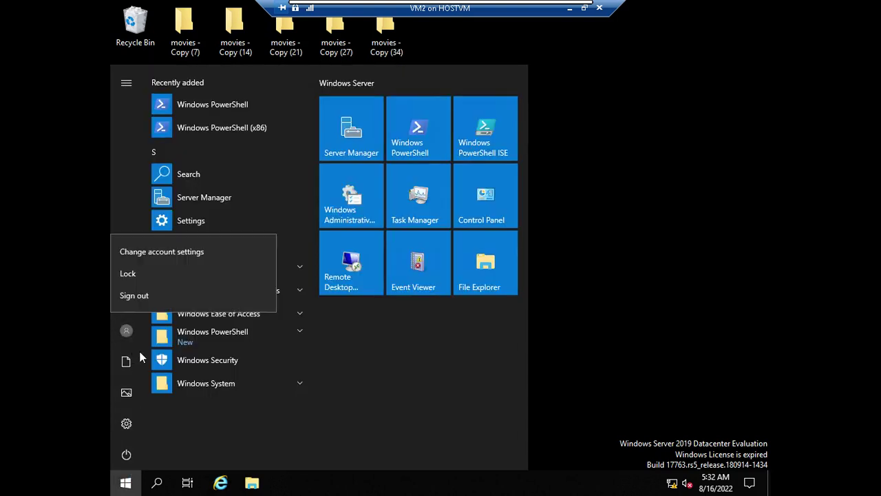
{"action": "left_click", "coordinate": [155, 296]}
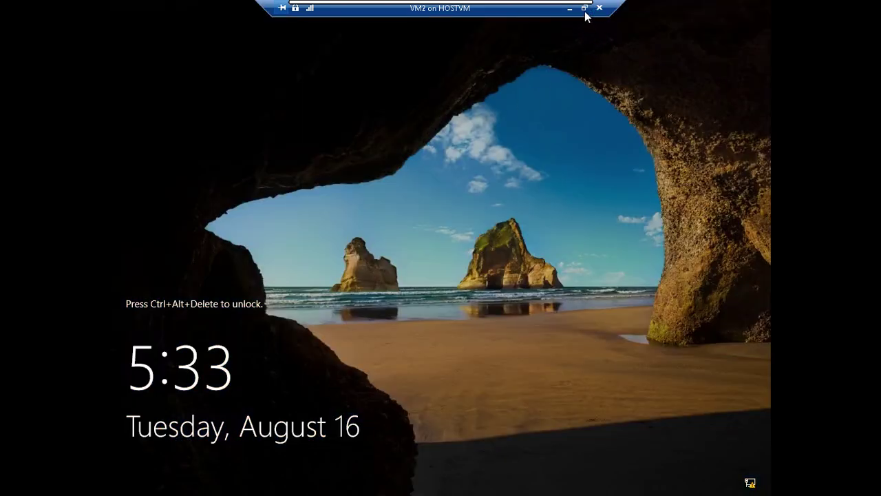
- Sign the user back in, confirm the movies copies are gone, then minimize the VM window
{"action": "left_click", "coordinate": [585, 10]}
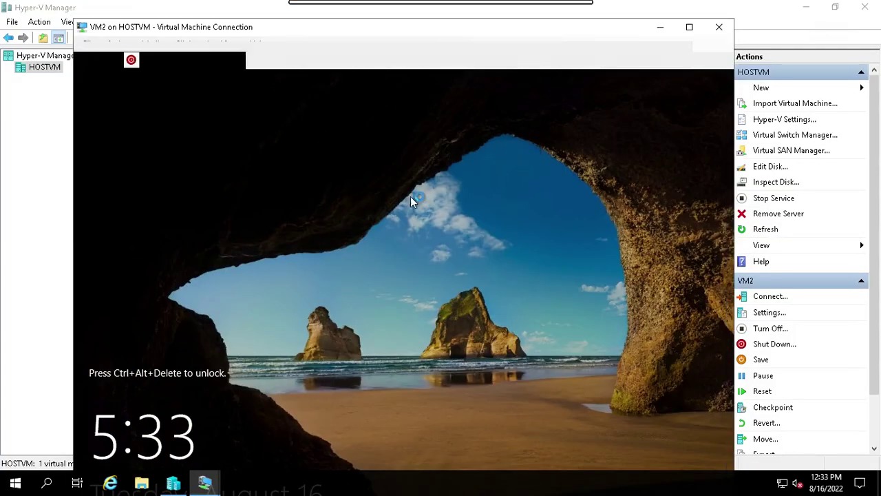
{"action": "left_click", "coordinate": [82, 62]}
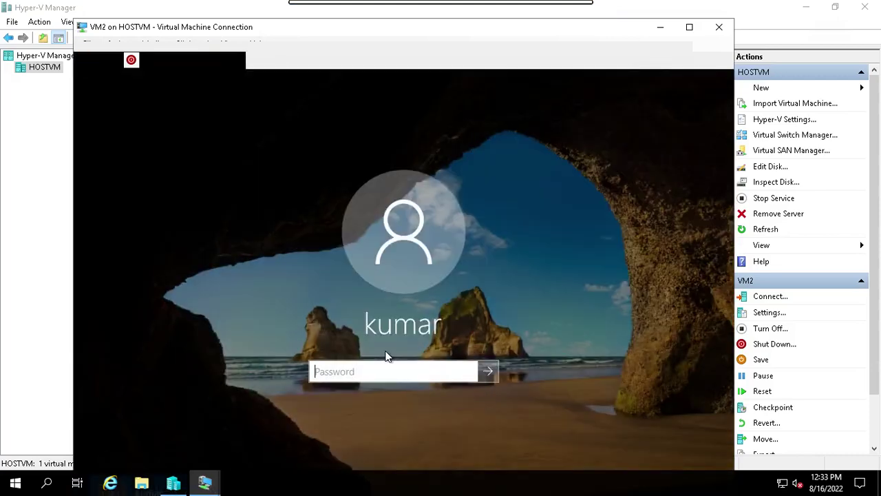
{"action": "type", "text": "***"}
{"action": "key", "text": "Return"}
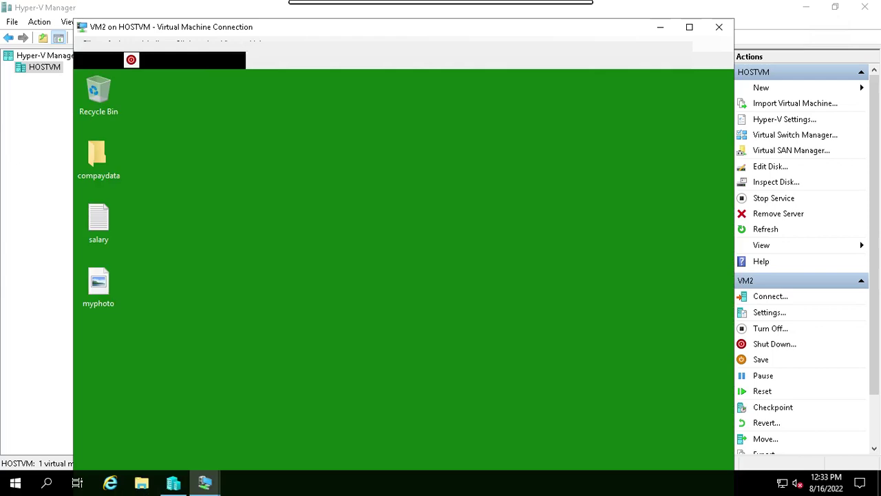
{"action": "left_click", "coordinate": [688, 29]}
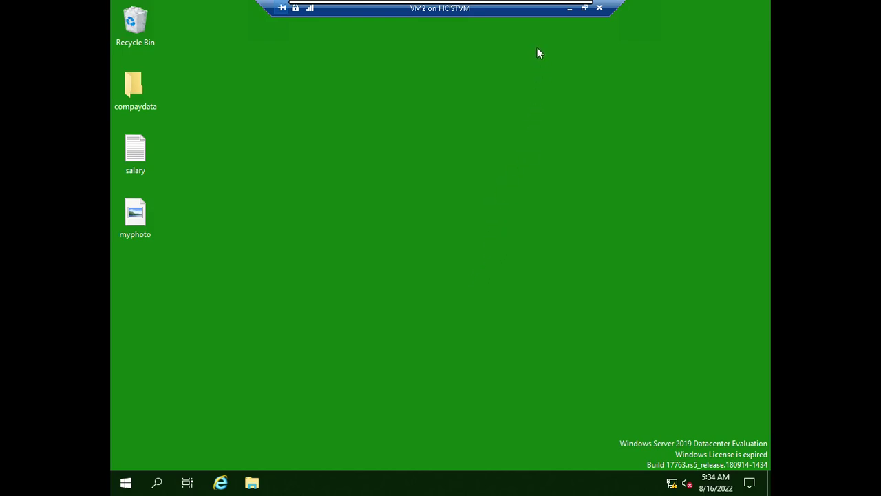
{"action": "left_click", "coordinate": [560, 14]}
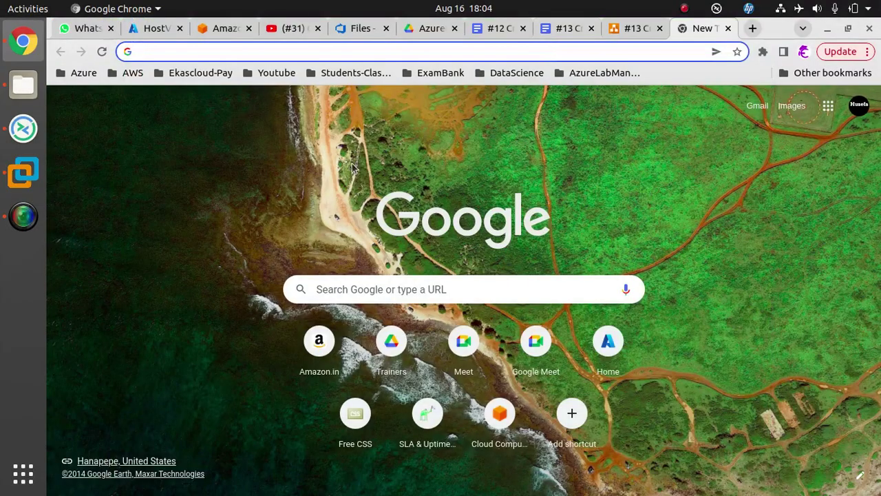
- Bring SMART Notebook forward, move to a blank new page and show the Gallery clip art
{"action": "left_click", "coordinate": [33, 178]}
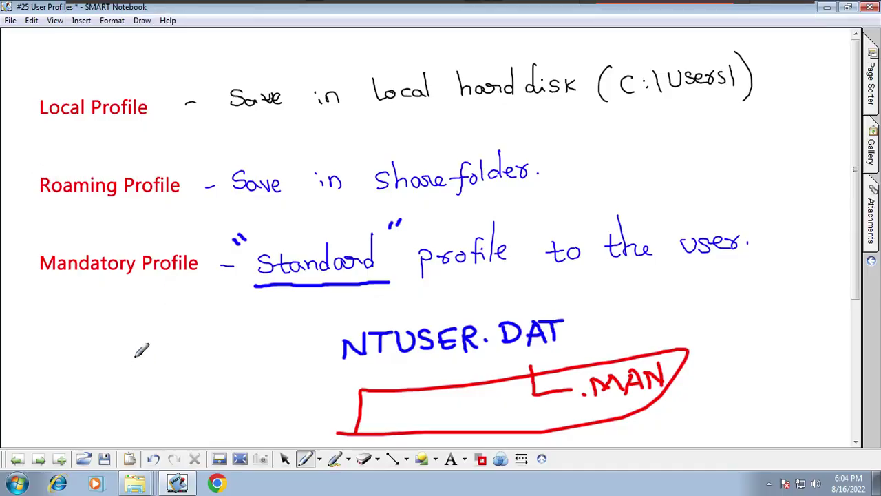
{"action": "left_click", "coordinate": [16, 458]}
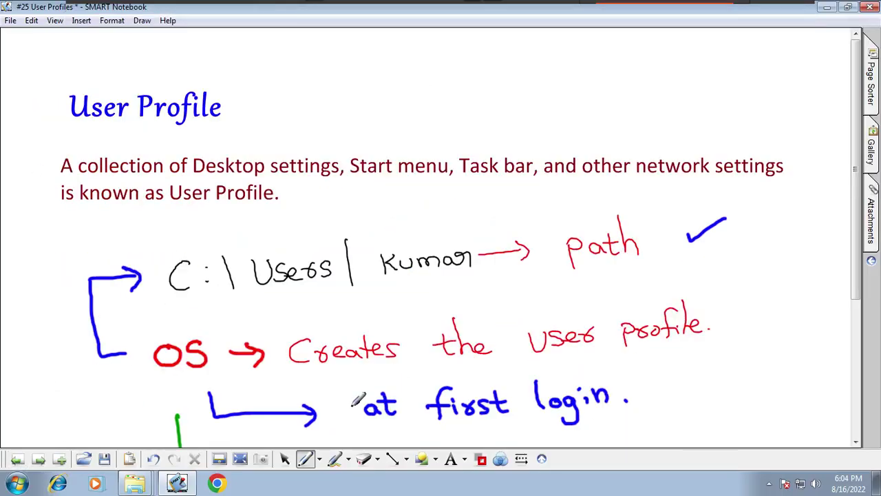
{"action": "left_click", "coordinate": [39, 458]}
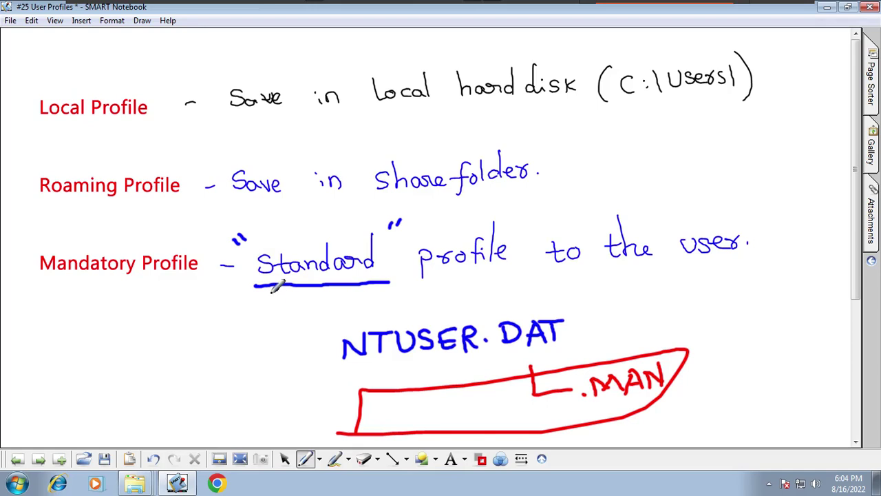
{"action": "left_click", "coordinate": [39, 460]}
{"action": "left_click", "coordinate": [872, 148]}
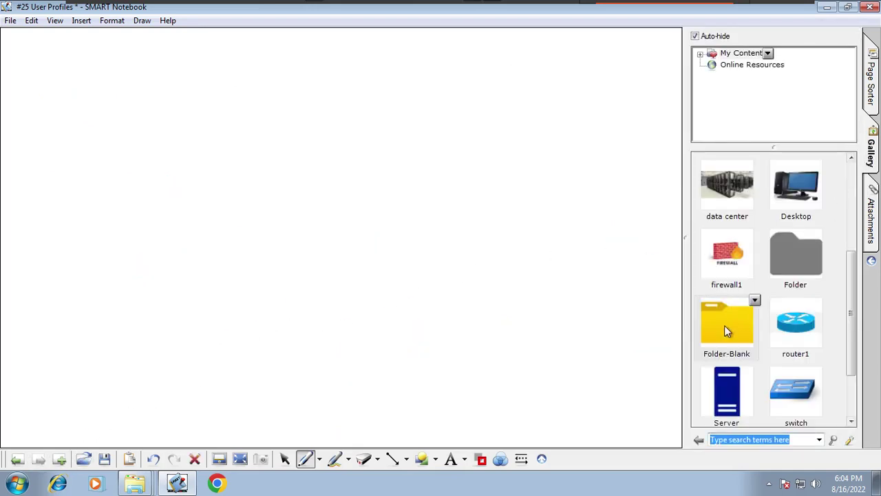
- Place the Folder-Blank gallery image on the page and shrink it
{"action": "left_click_drag", "start_coordinate": [724, 325], "coordinate": [411, 168]}
{"action": "left_click_drag", "start_coordinate": [491, 239], "coordinate": [436, 138]}
{"action": "left_click", "coordinate": [436, 138]}
- With the black pen, write circled steps '1 Admin-owner' and '2 Admin-full control, Inheritance'
{"action": "left_click", "coordinate": [318, 458]}
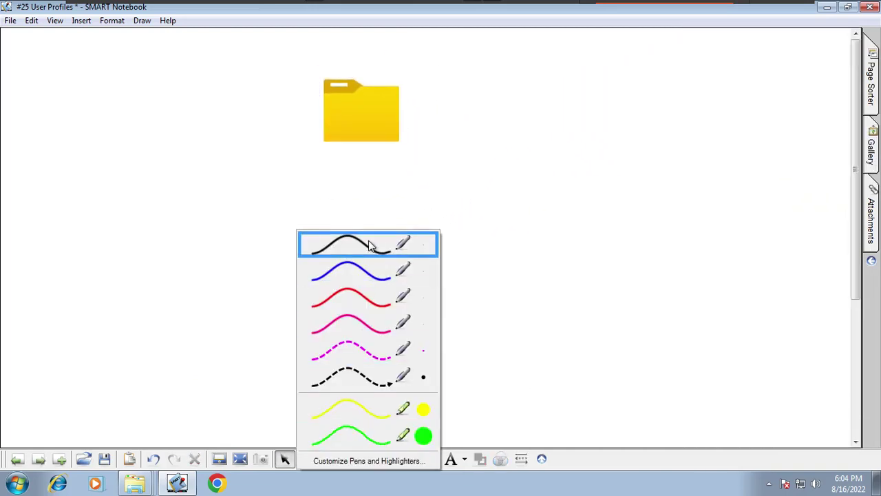
{"action": "left_click", "coordinate": [370, 246]}
{"action": "left_click_drag", "start_coordinate": [66, 141], "coordinate": [81, 121]}
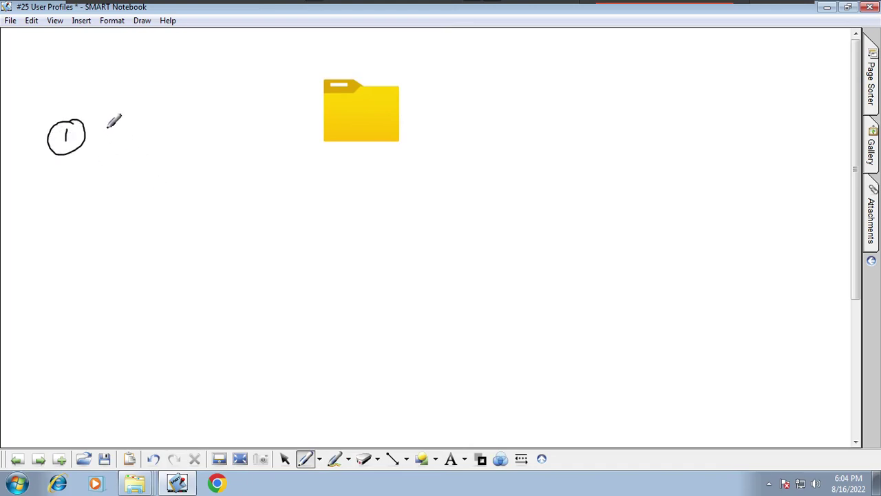
{"action": "mouse_move", "coordinate": [108, 127]}
{"action": "left_mouse_down"}
{"action": "mouse_move", "coordinate": [110, 117]}
{"action": "mouse_move", "coordinate": [117, 140]}
{"action": "mouse_move", "coordinate": [131, 128]}
{"action": "mouse_move", "coordinate": [206, 120]}
{"action": "mouse_move", "coordinate": [279, 81]}
{"action": "left_mouse_up"}
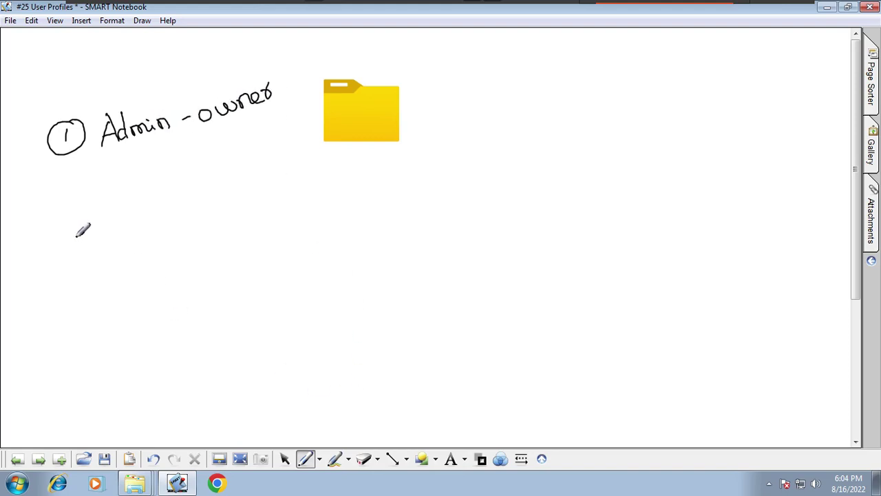
{"action": "mouse_move", "coordinate": [73, 234]}
{"action": "left_mouse_down"}
{"action": "mouse_move", "coordinate": [85, 241]}
{"action": "mouse_move", "coordinate": [88, 228]}
{"action": "mouse_move", "coordinate": [140, 224]}
{"action": "left_mouse_up"}
{"action": "mouse_move", "coordinate": [158, 210]}
{"action": "left_mouse_down"}
{"action": "mouse_move", "coordinate": [160, 219]}
{"action": "mouse_move", "coordinate": [201, 197]}
{"action": "mouse_move", "coordinate": [219, 204]}
{"action": "mouse_move", "coordinate": [274, 169]}
{"action": "mouse_move", "coordinate": [307, 168]}
{"action": "mouse_move", "coordinate": [318, 158]}
{"action": "left_mouse_up"}
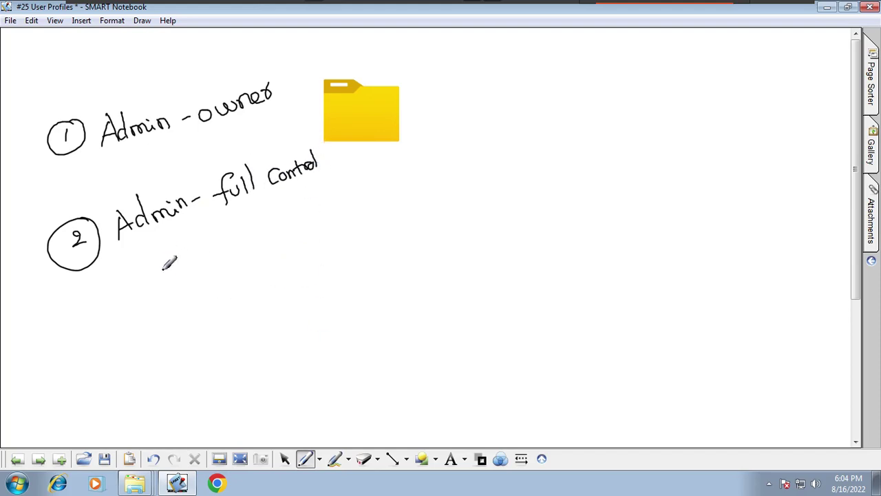
{"action": "mouse_move", "coordinate": [163, 261]}
{"action": "left_mouse_down"}
{"action": "mouse_move", "coordinate": [221, 230]}
{"action": "mouse_move", "coordinate": [210, 257]}
{"action": "mouse_move", "coordinate": [234, 252]}
{"action": "mouse_move", "coordinate": [257, 221]}
{"action": "mouse_move", "coordinate": [318, 201]}
{"action": "left_mouse_up"}
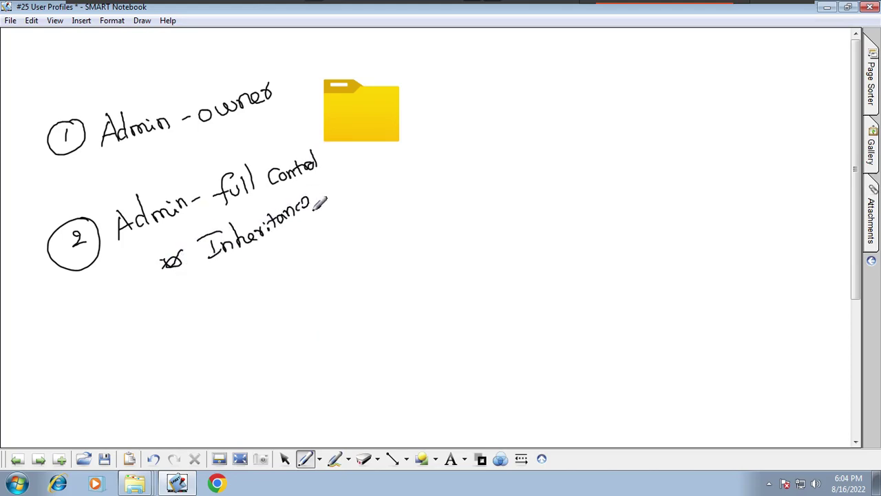
{"action": "mouse_move", "coordinate": [182, 251]}
{"action": "left_mouse_down"}
{"action": "mouse_move", "coordinate": [171, 267]}
{"action": "mouse_move", "coordinate": [180, 252]}
{"action": "left_mouse_up"}
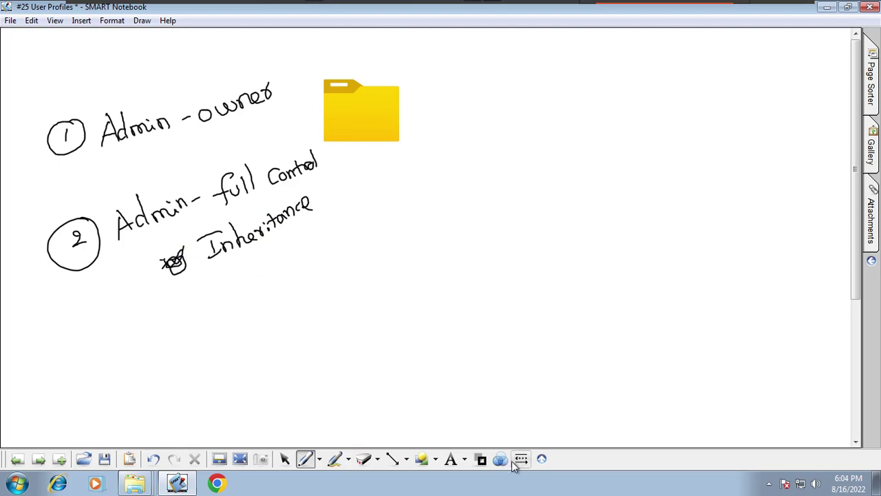
- With a thick green pen, draw a line from the folder to a circled '3 Rename'
{"action": "left_click", "coordinate": [481, 458]}
{"action": "left_click", "coordinate": [523, 380]}
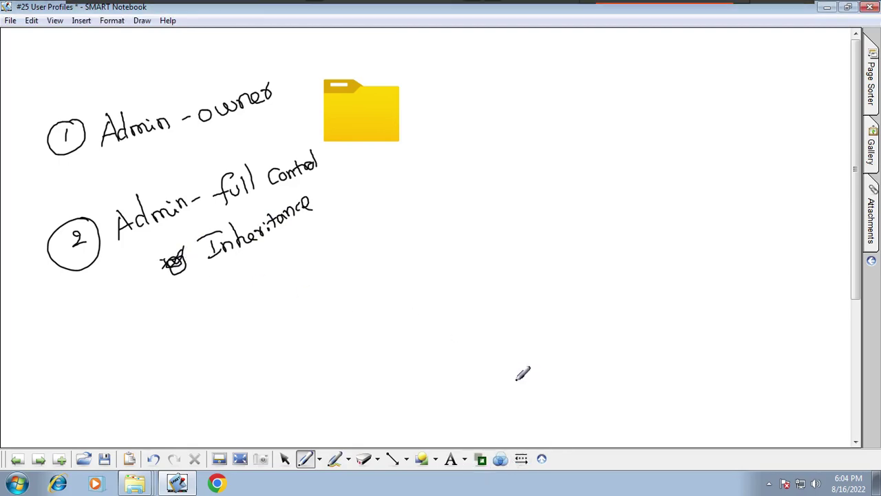
{"action": "left_click", "coordinate": [521, 459]}
{"action": "left_click", "coordinate": [542, 323]}
{"action": "left_click_drag", "start_coordinate": [363, 174], "coordinate": [371, 251]}
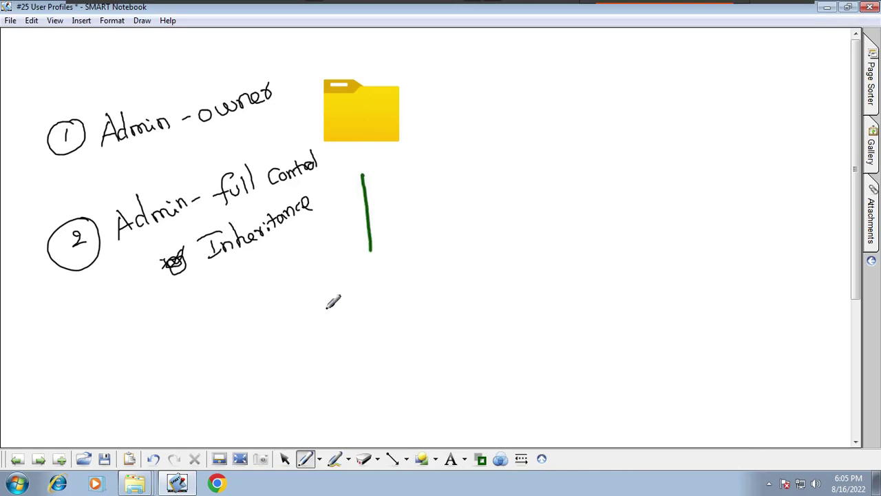
{"action": "mouse_move", "coordinate": [289, 323]}
{"action": "left_mouse_down"}
{"action": "mouse_move", "coordinate": [305, 339]}
{"action": "mouse_move", "coordinate": [318, 317]}
{"action": "mouse_move", "coordinate": [318, 339]}
{"action": "mouse_move", "coordinate": [291, 355]}
{"action": "left_mouse_up"}
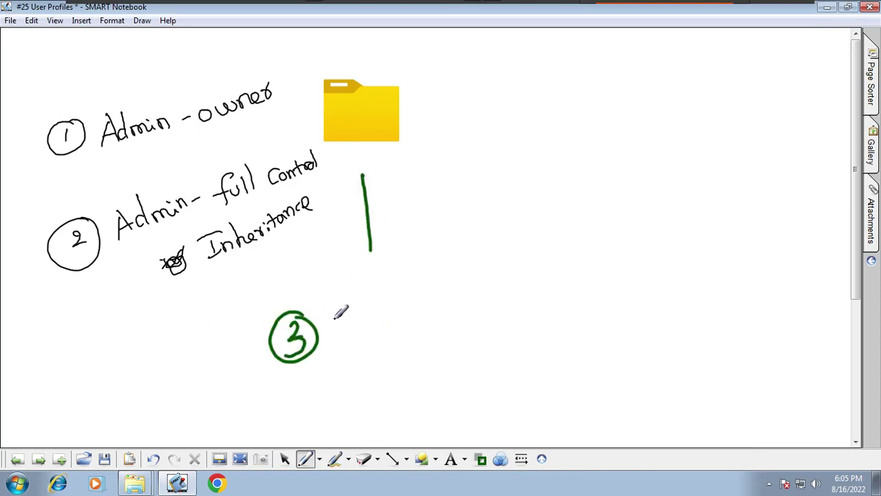
{"action": "mouse_move", "coordinate": [329, 304]}
{"action": "left_mouse_down"}
{"action": "mouse_move", "coordinate": [335, 321]}
{"action": "mouse_move", "coordinate": [401, 293]}
{"action": "mouse_move", "coordinate": [422, 297]}
{"action": "left_mouse_up"}
- Draw a thinner green curve to a circled 4 labelled with the user's name and 'owner'
{"action": "left_click", "coordinate": [521, 458]}
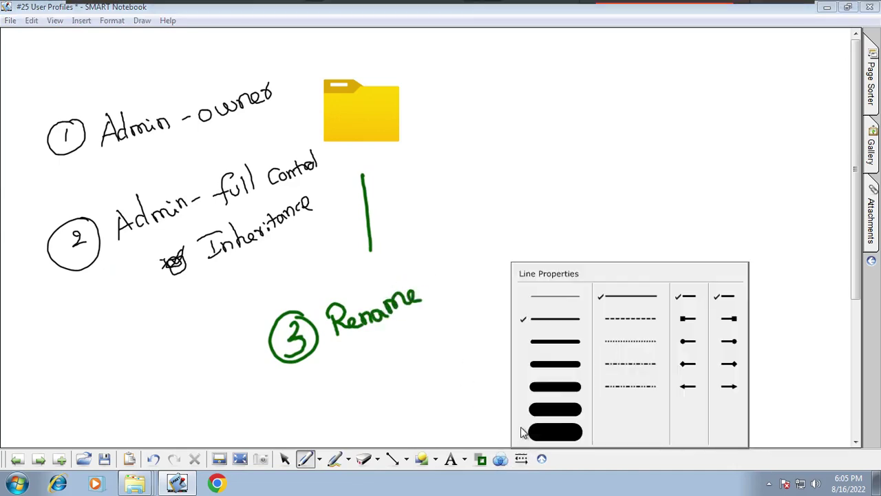
{"action": "left_click", "coordinate": [525, 311]}
{"action": "mouse_move", "coordinate": [421, 144]}
{"action": "left_mouse_down"}
{"action": "mouse_move", "coordinate": [492, 249]}
{"action": "mouse_move", "coordinate": [484, 260]}
{"action": "mouse_move", "coordinate": [496, 254]}
{"action": "left_mouse_up"}
{"action": "left_click", "coordinate": [153, 459]}
{"action": "mouse_move", "coordinate": [490, 245]}
{"action": "left_mouse_down"}
{"action": "mouse_move", "coordinate": [489, 263]}
{"action": "mouse_move", "coordinate": [508, 229]}
{"action": "left_mouse_up"}
{"action": "left_click_drag", "start_coordinate": [528, 282], "coordinate": [528, 300]}
{"action": "mouse_move", "coordinate": [538, 283]}
{"action": "left_mouse_down"}
{"action": "mouse_move", "coordinate": [541, 298]}
{"action": "mouse_move", "coordinate": [559, 284]}
{"action": "mouse_move", "coordinate": [589, 289]}
{"action": "mouse_move", "coordinate": [681, 263]}
{"action": "mouse_move", "coordinate": [698, 249]}
{"action": "left_mouse_up"}
- Switch the pen to blue and draw an arc to a number 5 right of the folder
{"action": "left_click", "coordinate": [480, 458]}
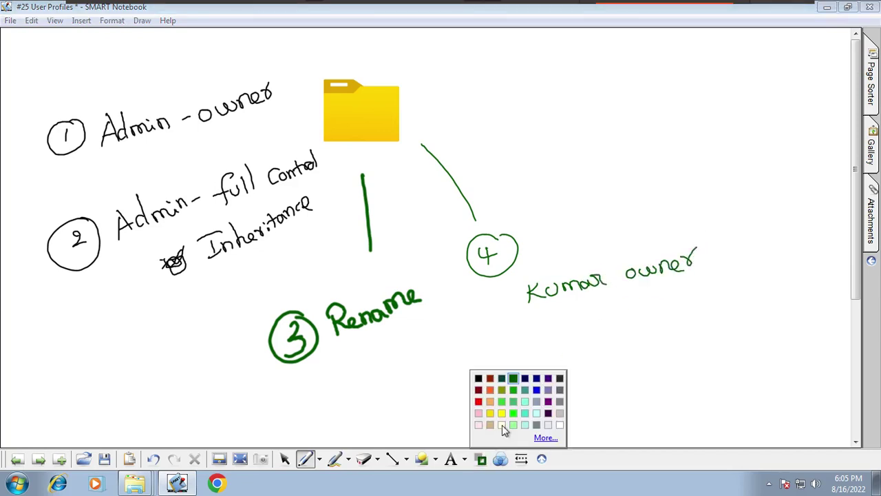
{"action": "left_click", "coordinate": [540, 389]}
{"action": "left_click_drag", "start_coordinate": [458, 109], "coordinate": [563, 174]}
{"action": "left_click_drag", "start_coordinate": [553, 141], "coordinate": [568, 139]}
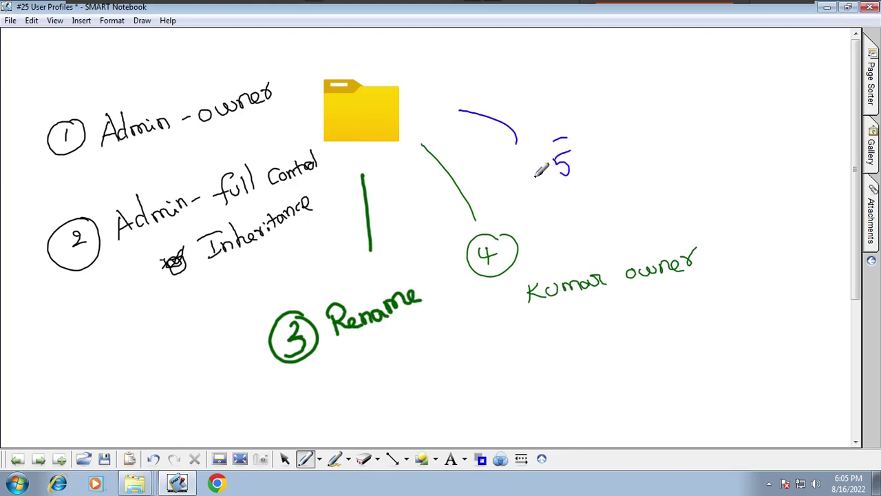